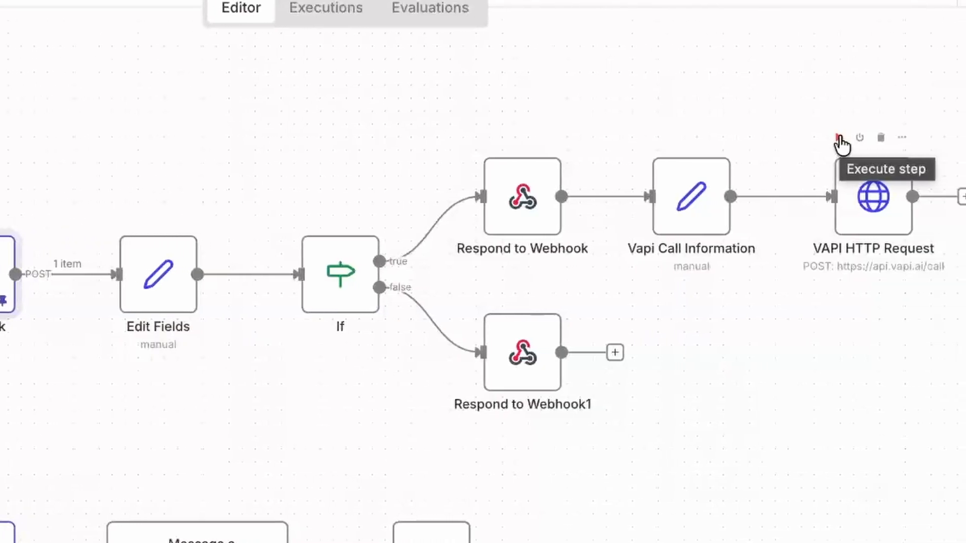
Step: Execute the workflow through the VAPI HTTP Request node, then the post-call branch through Send a message
left_click(857, 138)
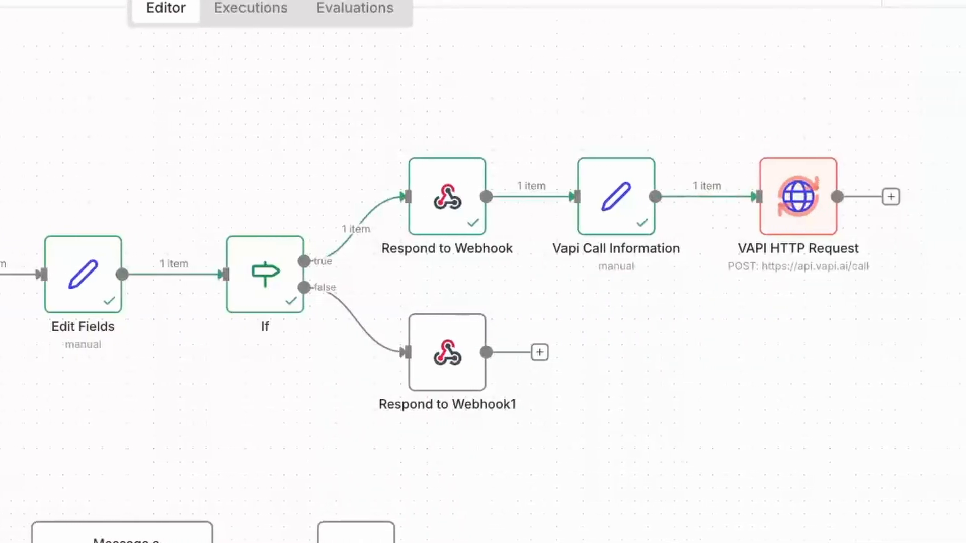
mouse_move(598, 231)
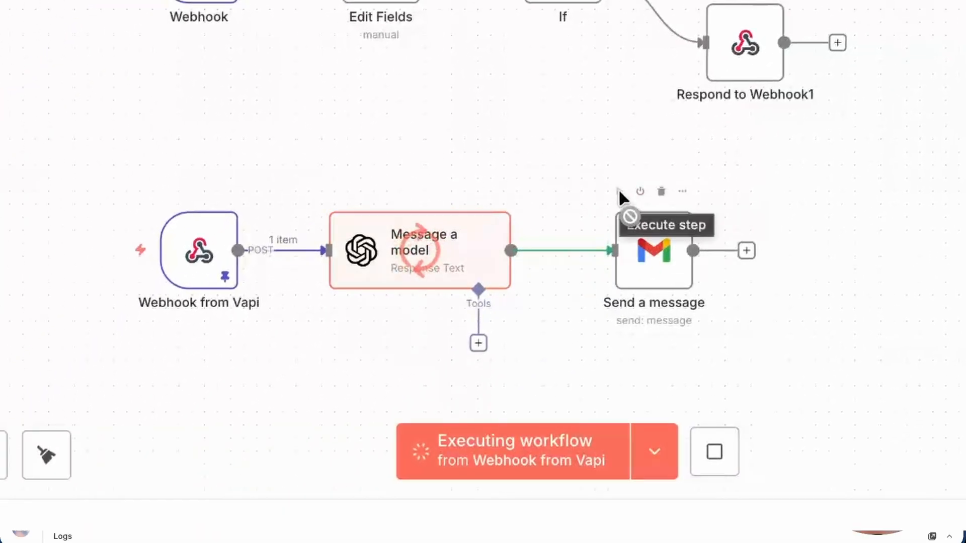
left_click(618, 191)
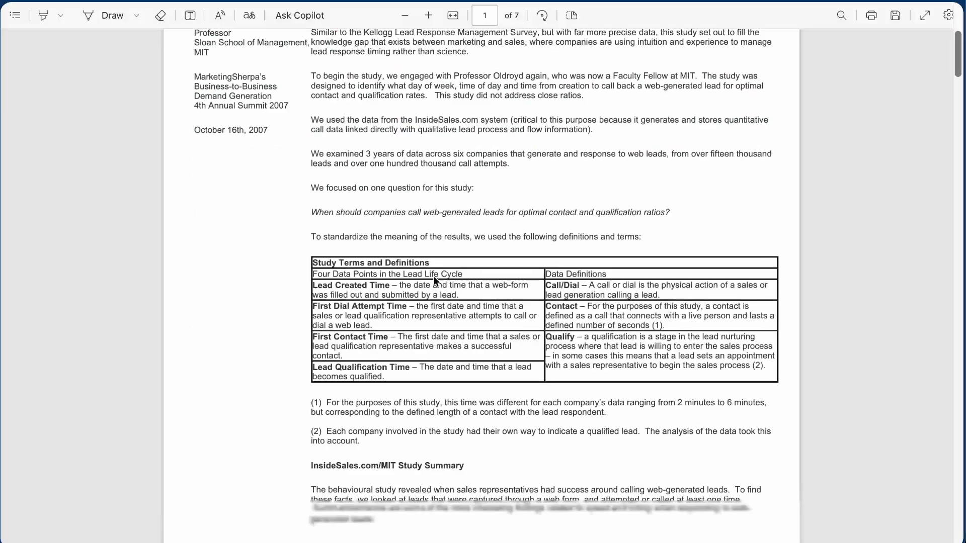
Step: Scroll the PDF to page 5's 'Response Time from Creation by 5min' chart and the qualifying-odds finding
scroll(434, 276, "down", 20)
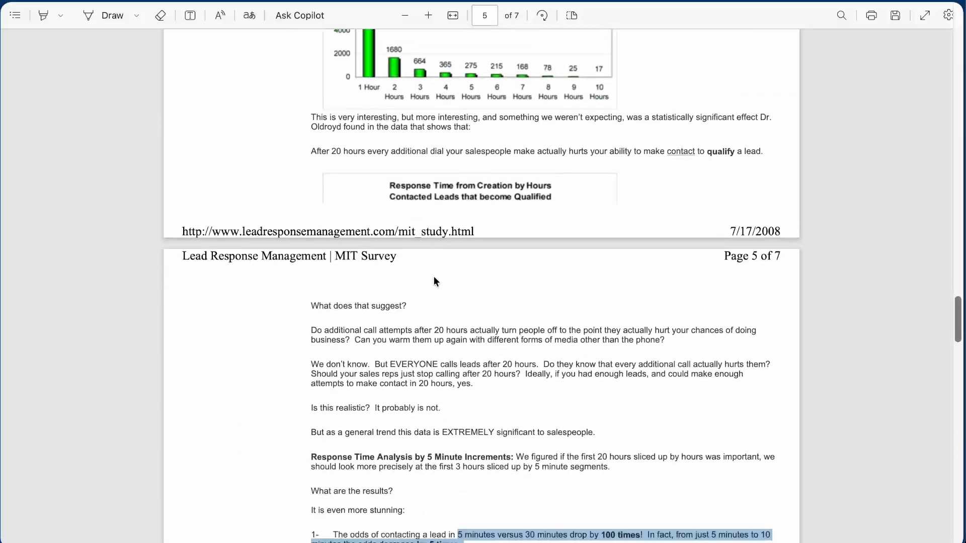
scroll(434, 276, "down", 8)
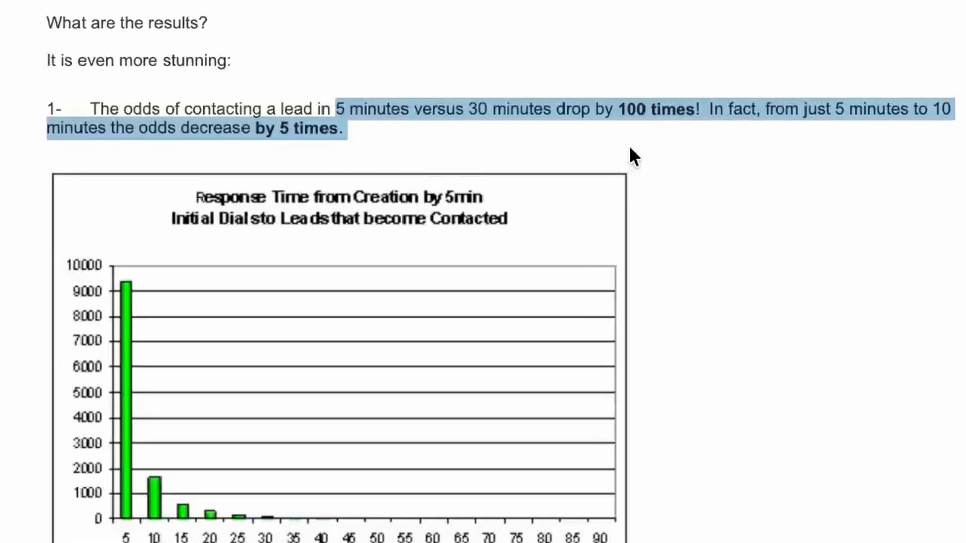
scroll(631, 150, "down", 3)
scroll(630, 148, "down", 2)
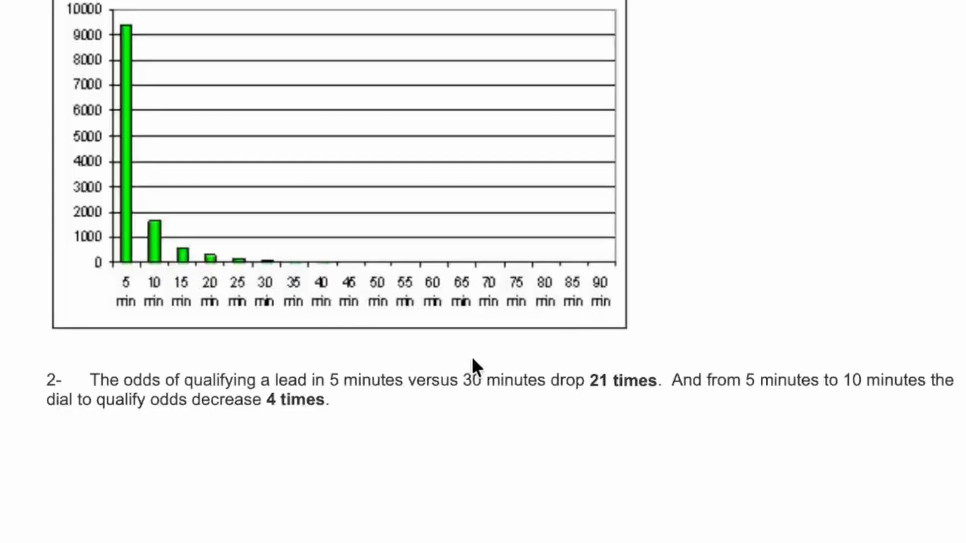
left_click_drag(298, 381, 316, 429)
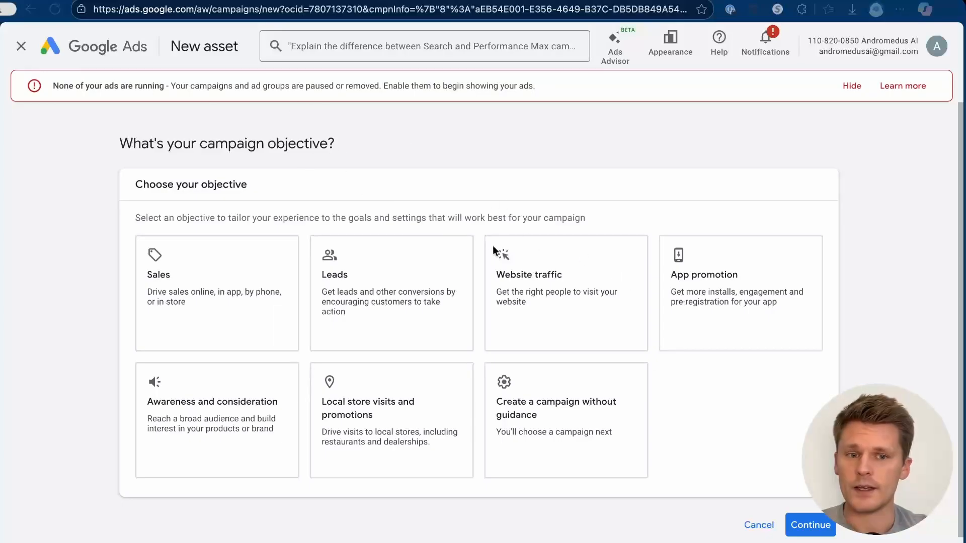
Step: Cancel the new campaign and go to the Assets list under Assets in the navigation
left_click(754, 521)
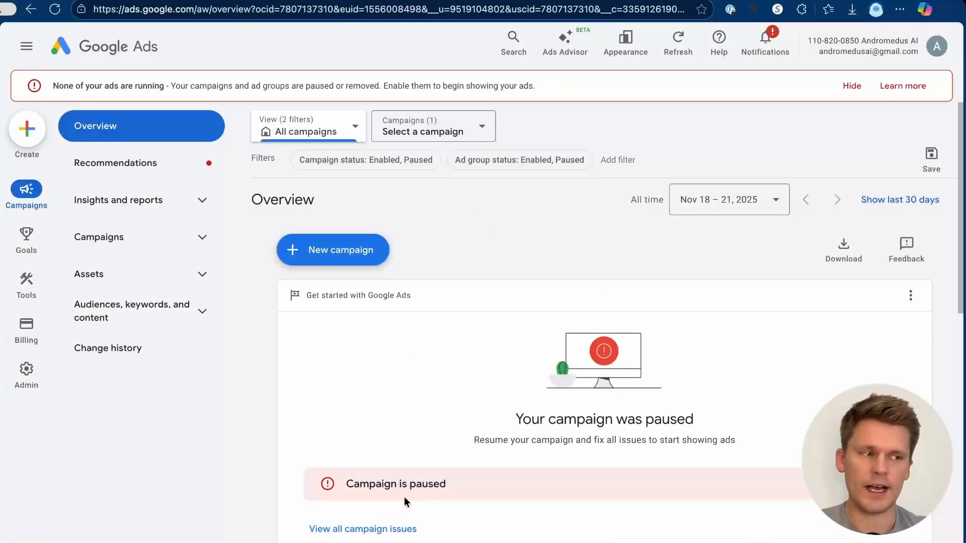
scroll(262, 213, "down", 2)
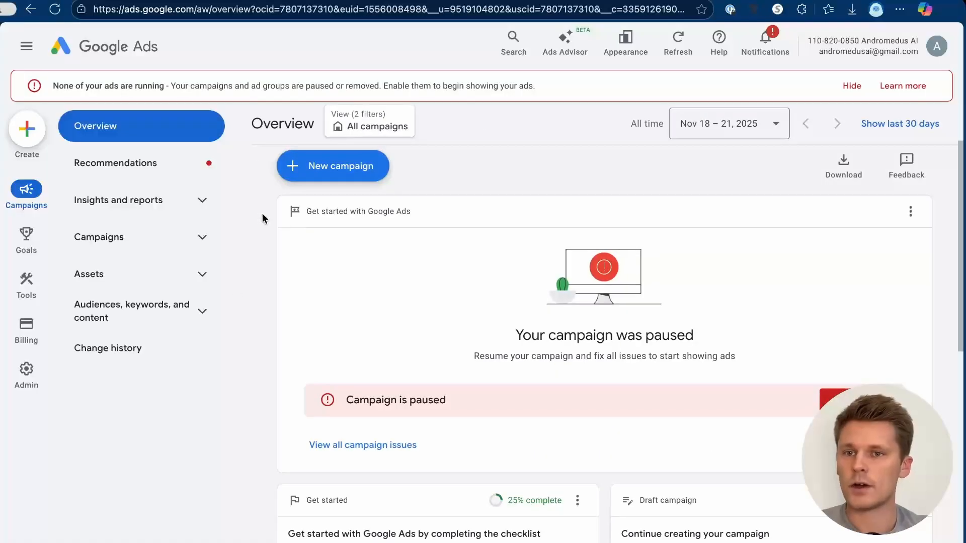
left_click(204, 275)
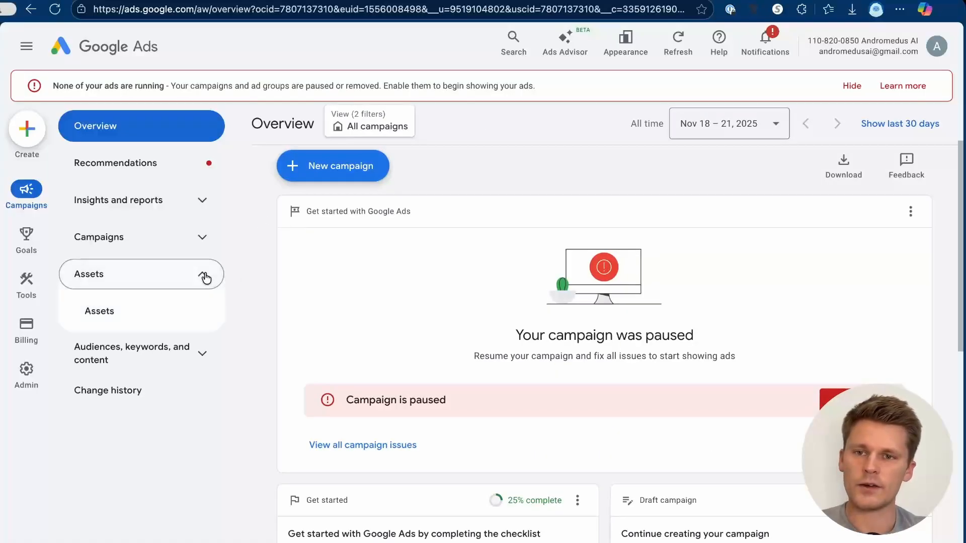
left_click(116, 319)
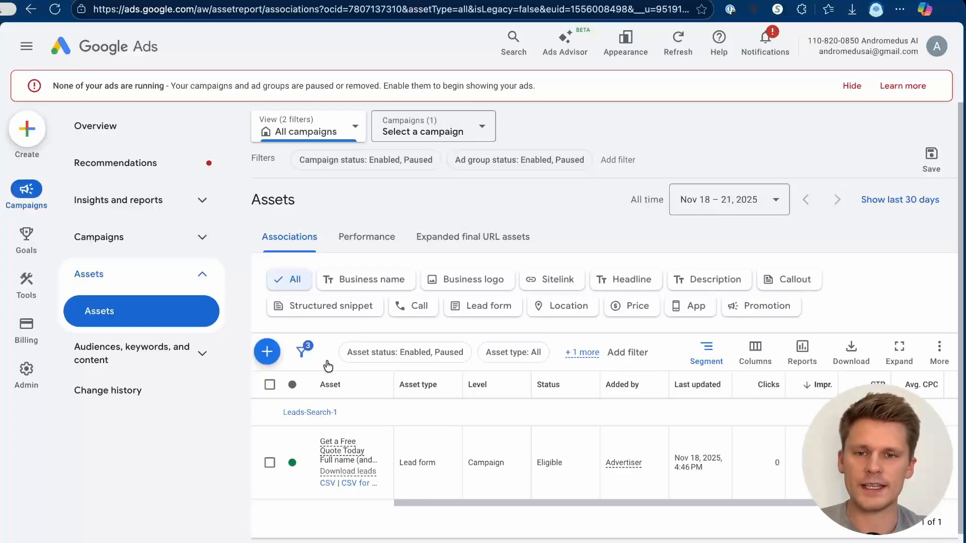
Step: Create a lead form asset for Andromedus Window Washing with headline 'Get a Quote Today'
left_click(268, 354)
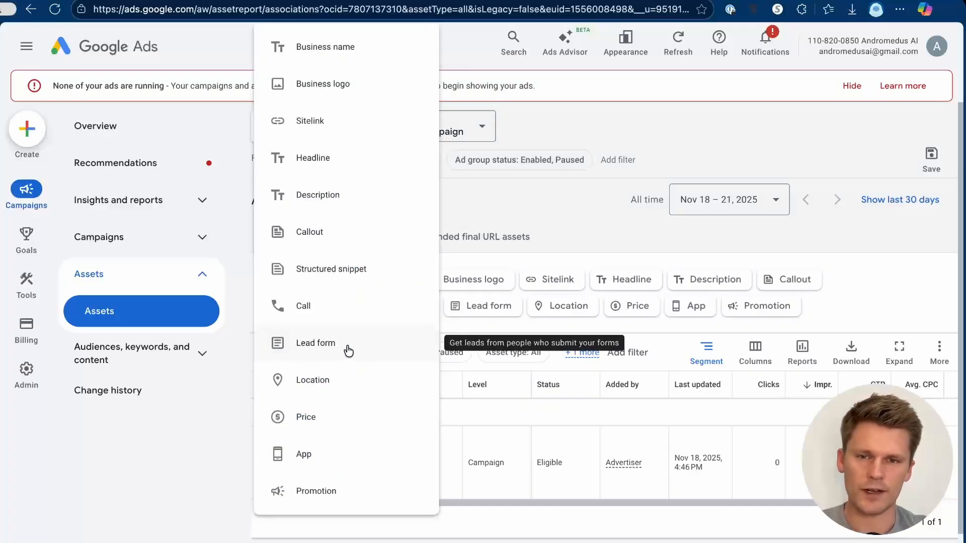
left_click(347, 348)
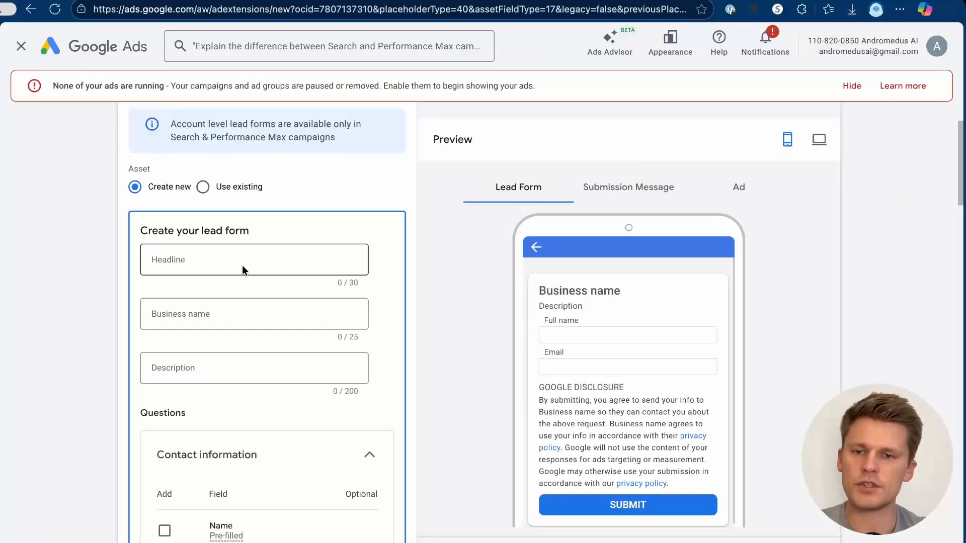
left_click(237, 261)
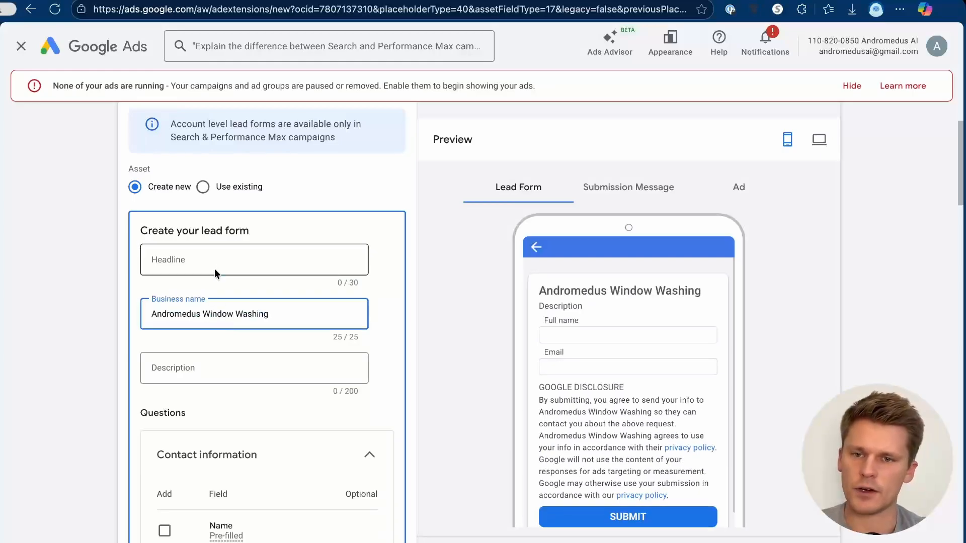
left_click(229, 249)
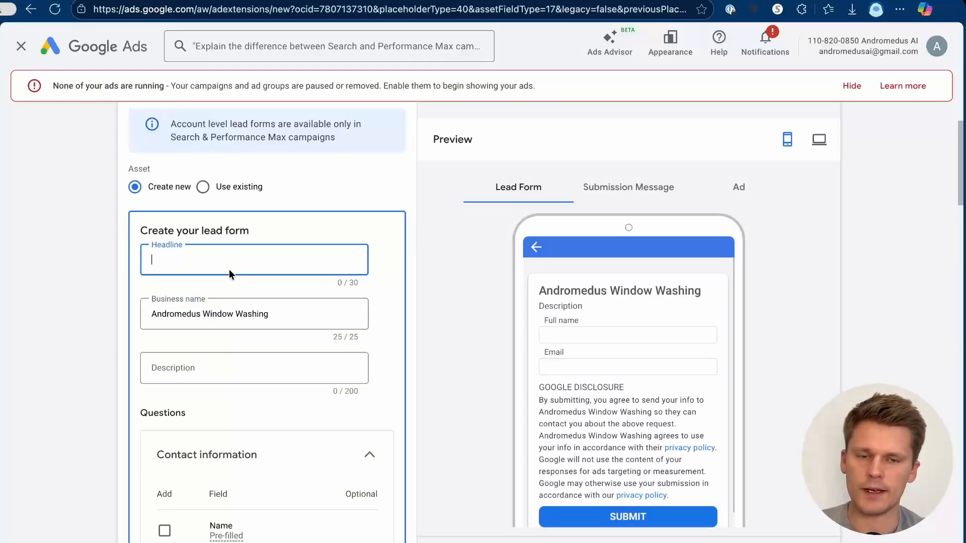
type("Get a Quote Today")
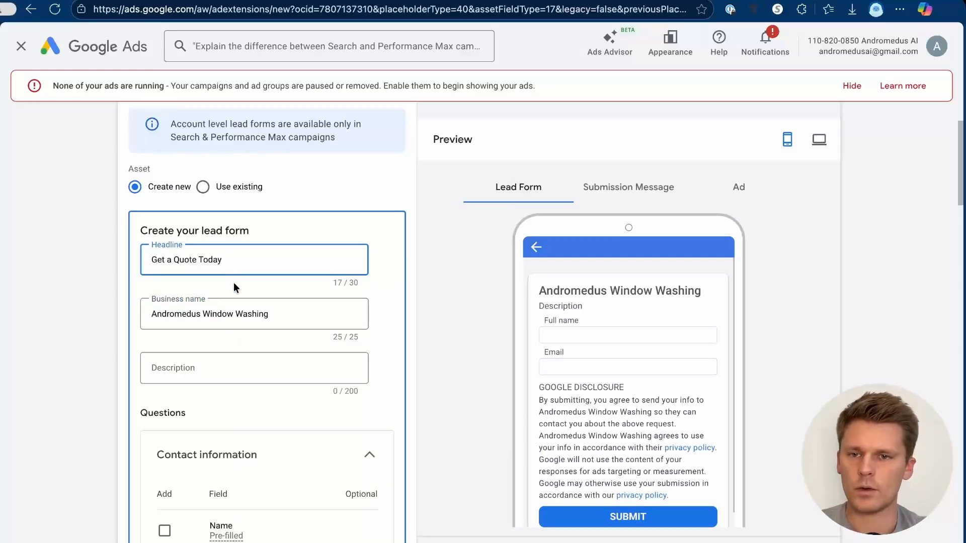
left_click(381, 361)
Step: Make the lead form collect full name, email and phone number
scroll(382, 365, "down", 3)
scroll(382, 364, "down", 4)
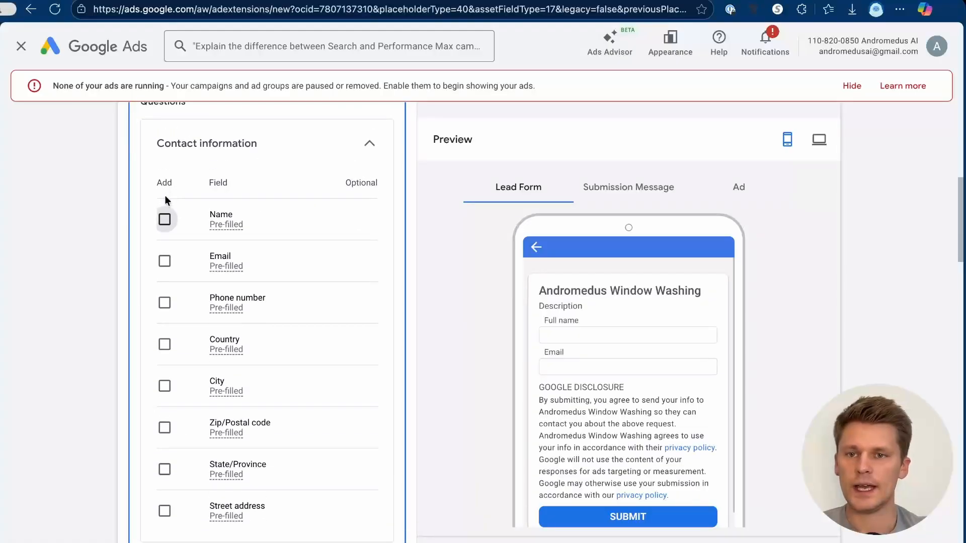
left_click(165, 219)
left_click(165, 314)
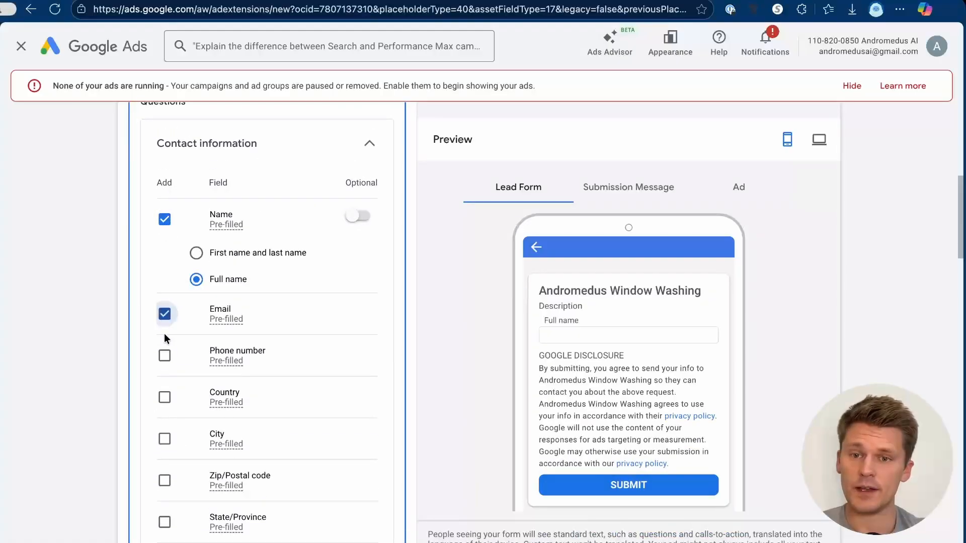
left_click(165, 356)
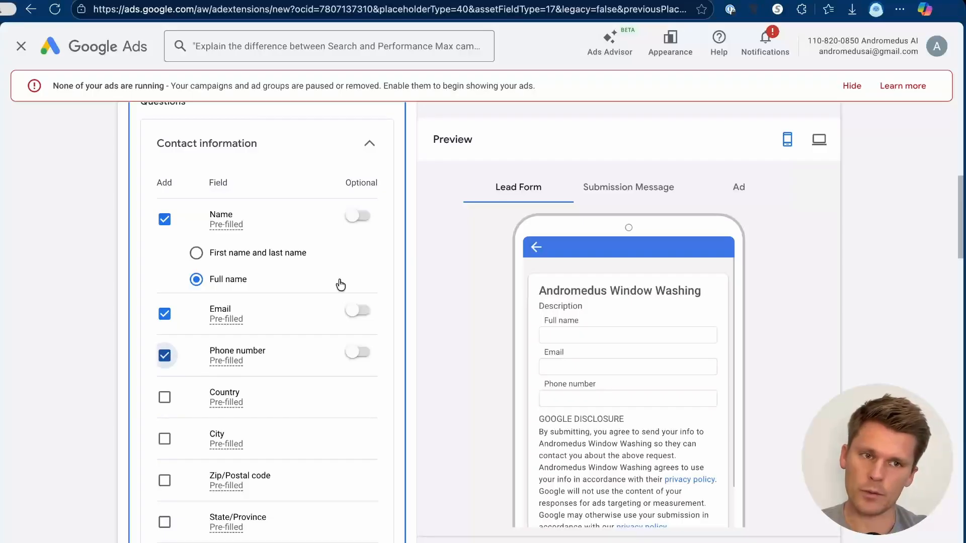
scroll(340, 279, "down", 20)
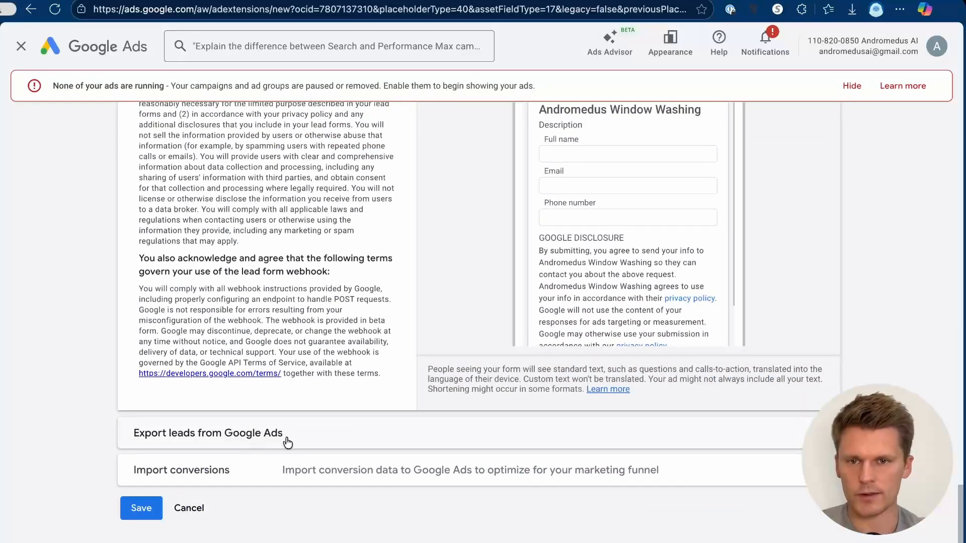
Step: Expand 'Export leads from Google Ads' and 'Other data integration options' to show the webhook URL and key fields
left_click(380, 442)
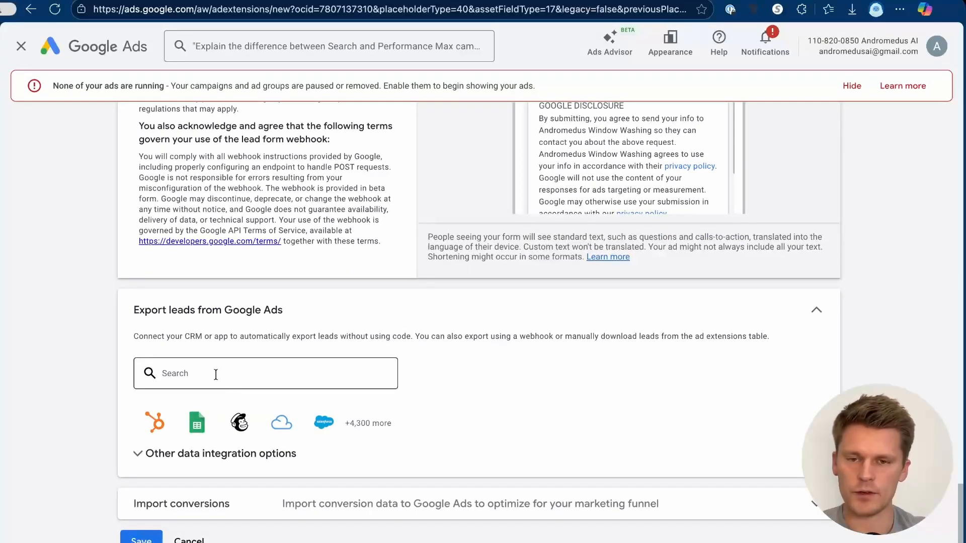
left_click(216, 454)
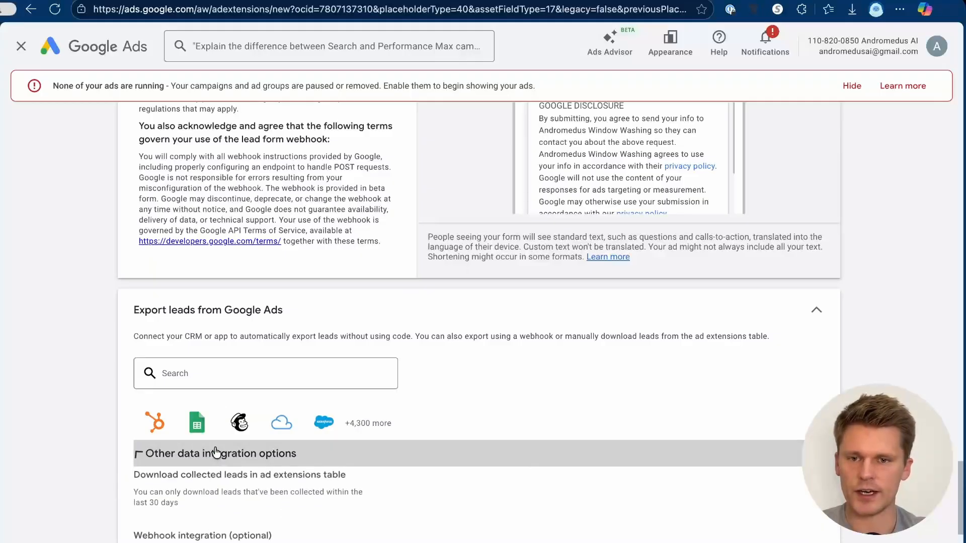
scroll(263, 358, "down", 2)
scroll(264, 363, "down", 1)
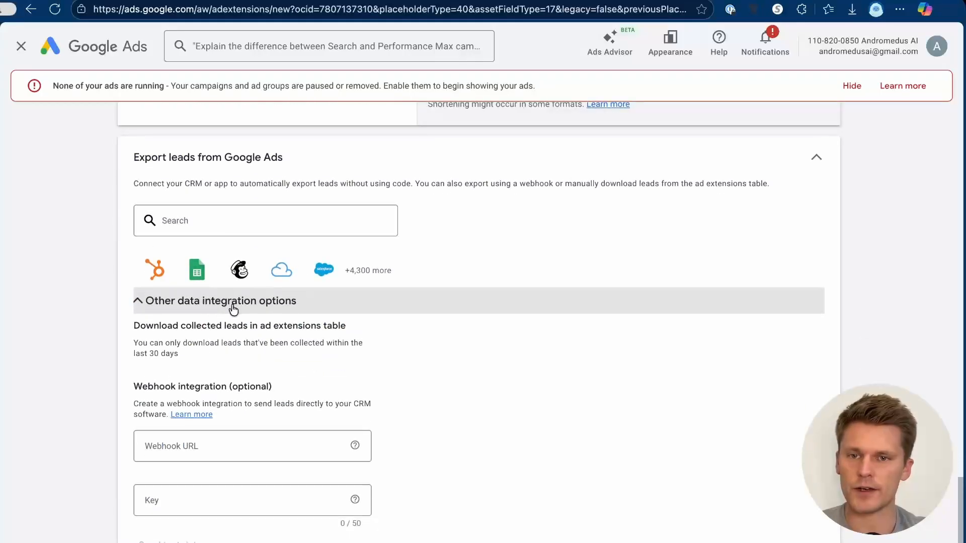
scroll(262, 408, "down", 2)
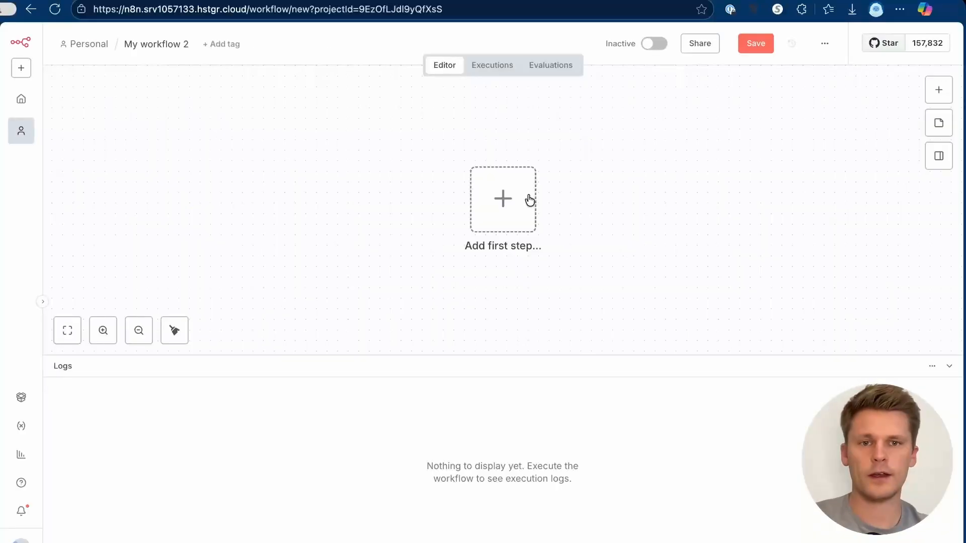
Step: Add a Webhook trigger to the new workflow that accepts POST requests
left_click(504, 201)
type("web")
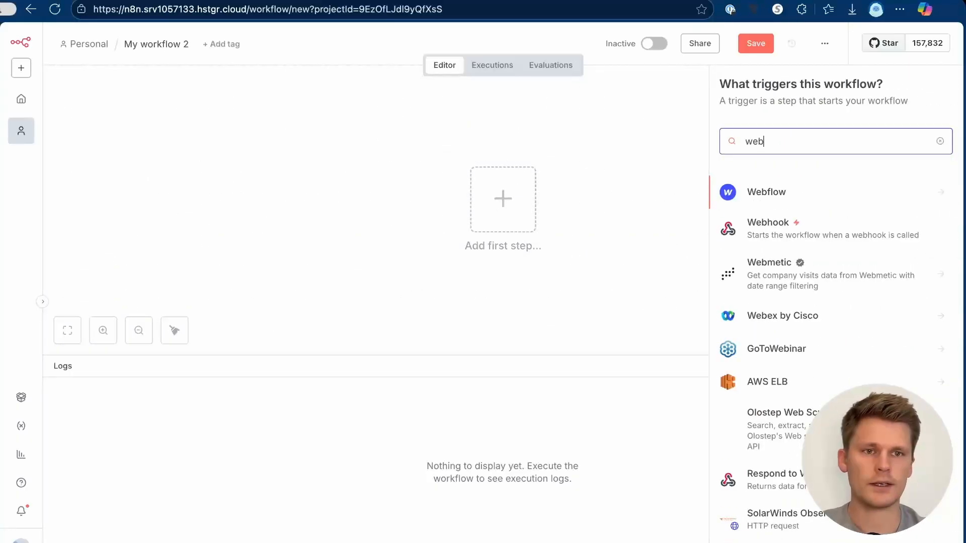
left_click(803, 229)
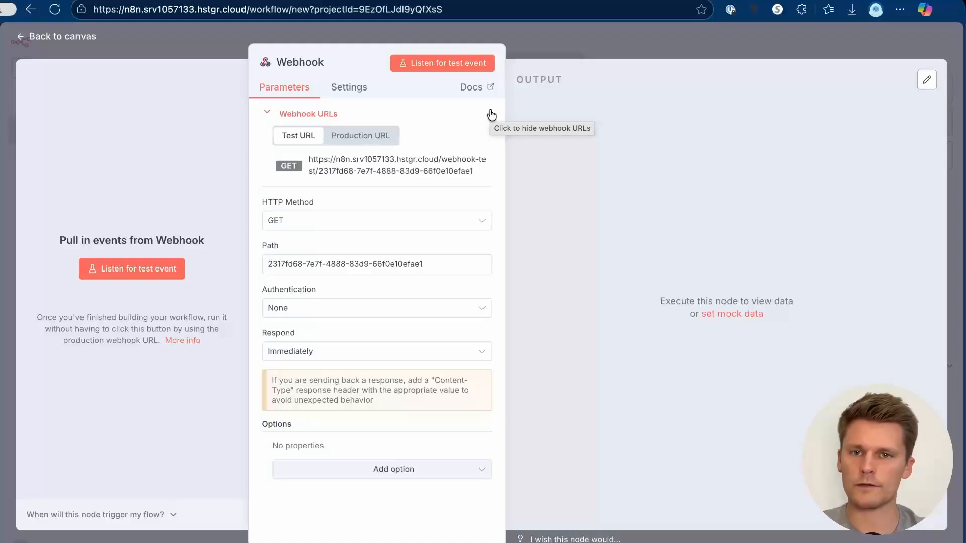
left_click(352, 224)
left_click(319, 351)
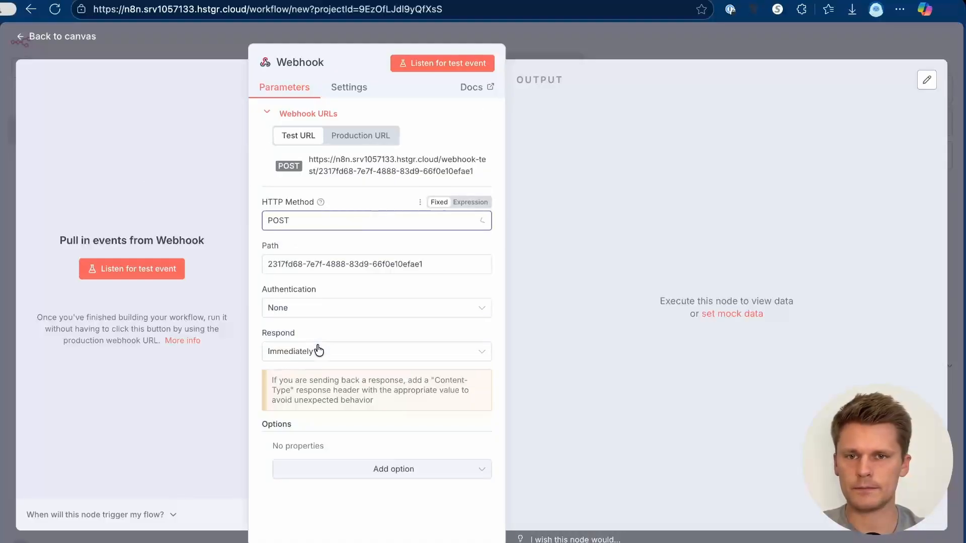
Step: Set the webhook's authentication to None and keep Respond as Immediately
left_click(325, 313)
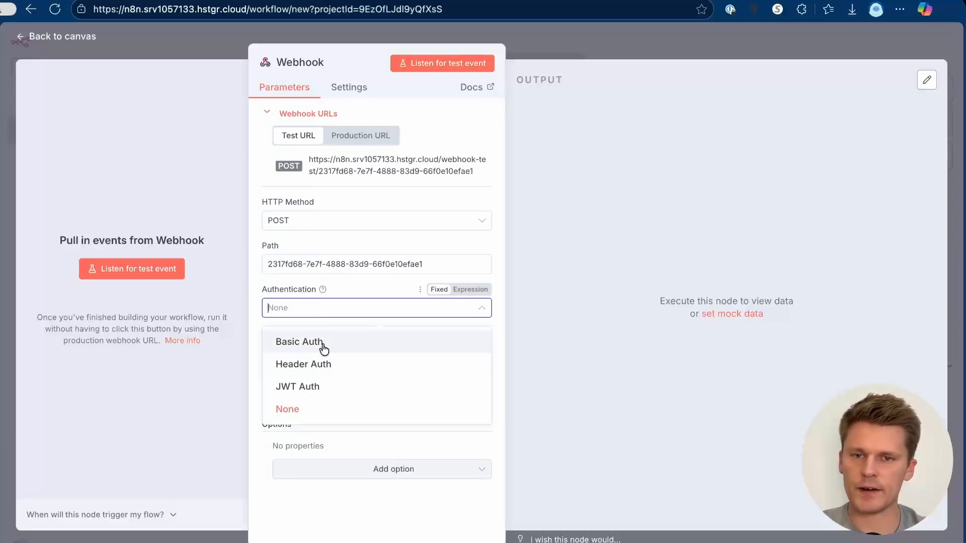
left_click(322, 347)
left_click(322, 315)
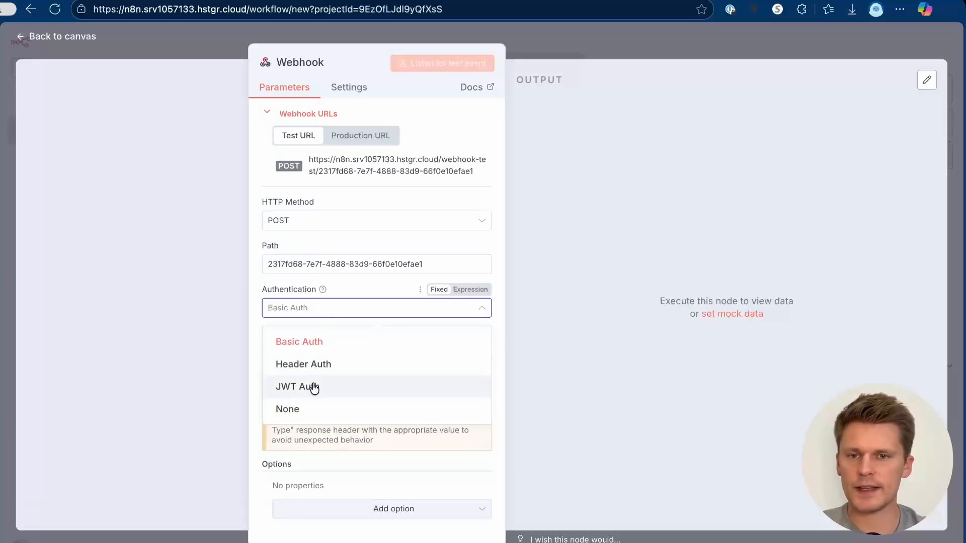
left_click(316, 410)
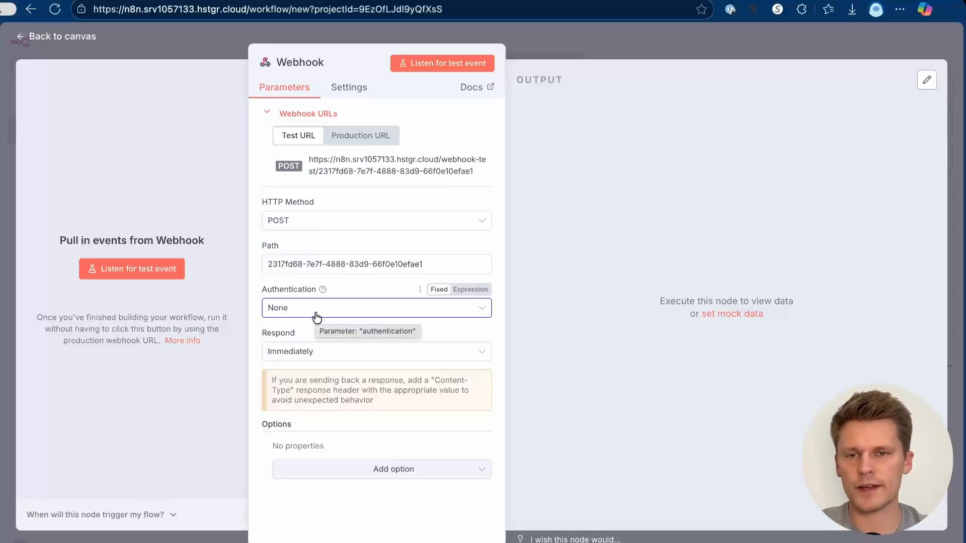
left_click(330, 353)
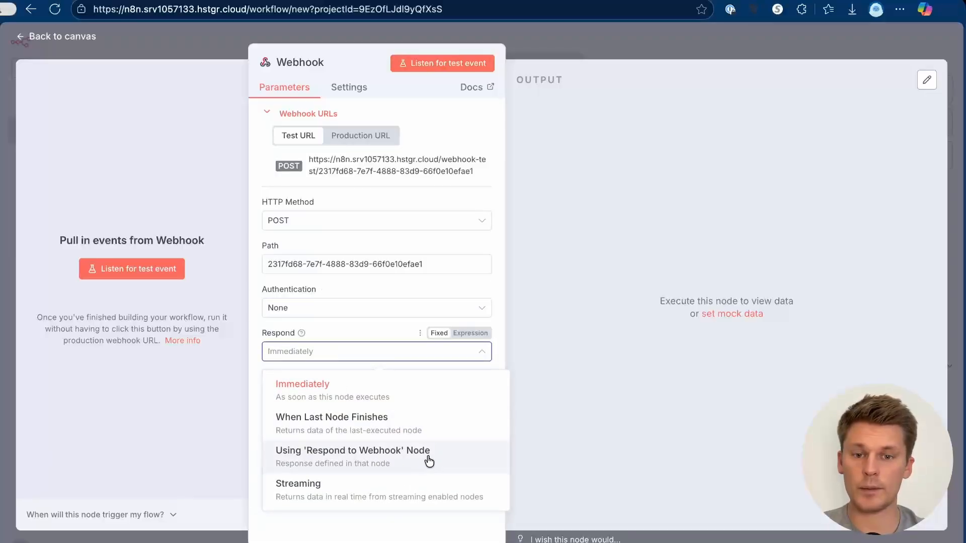
left_click(346, 327)
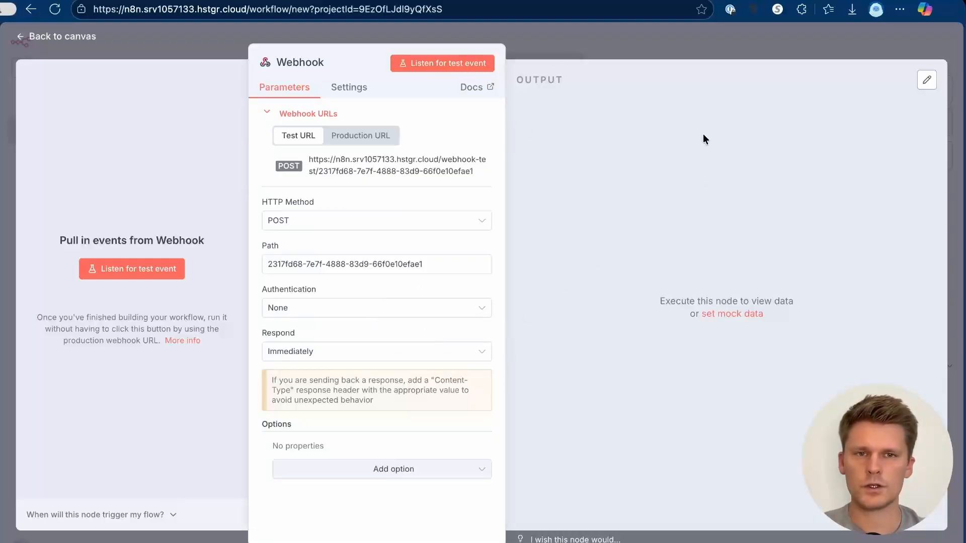
left_click(583, 49)
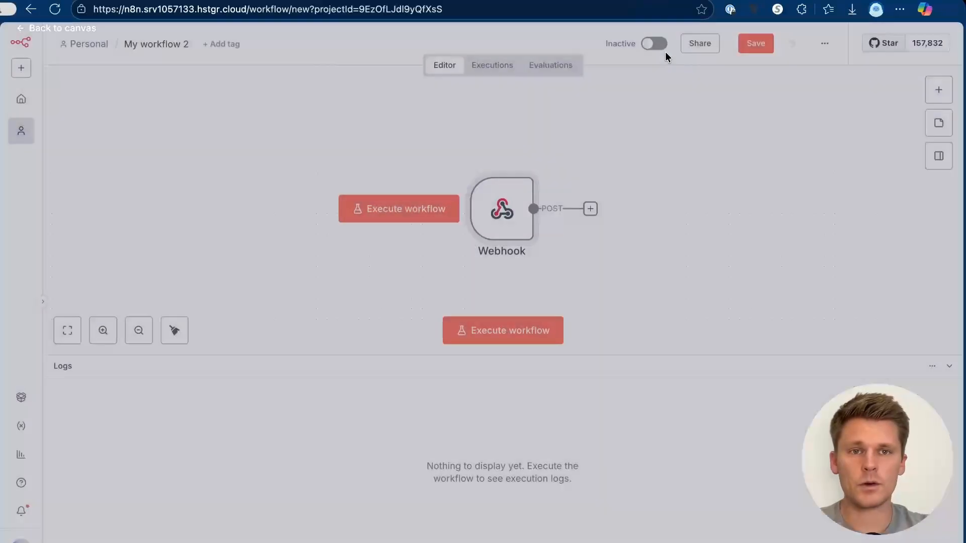
Step: Add an Edit Fields (Set) node setting field 'secret key' to the shared key value
key("Tab")
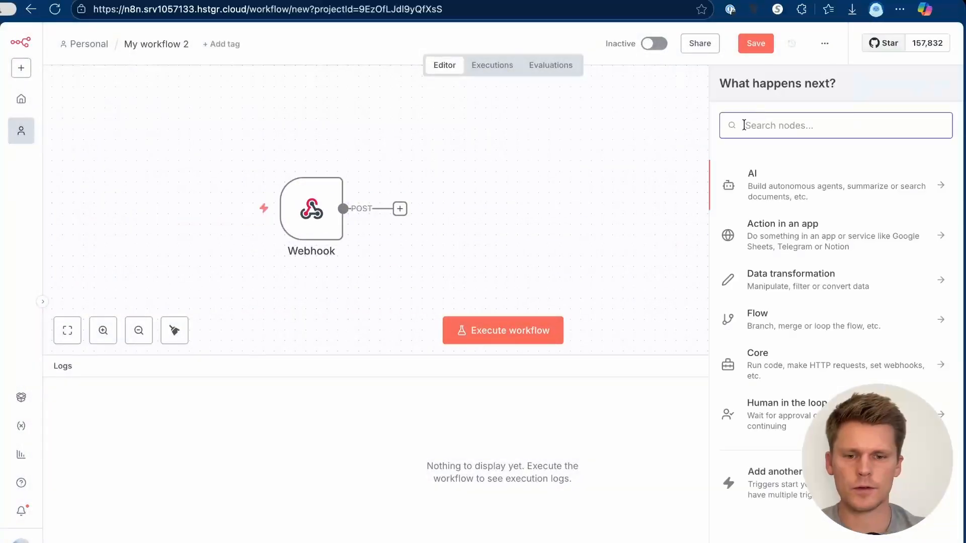
type("set")
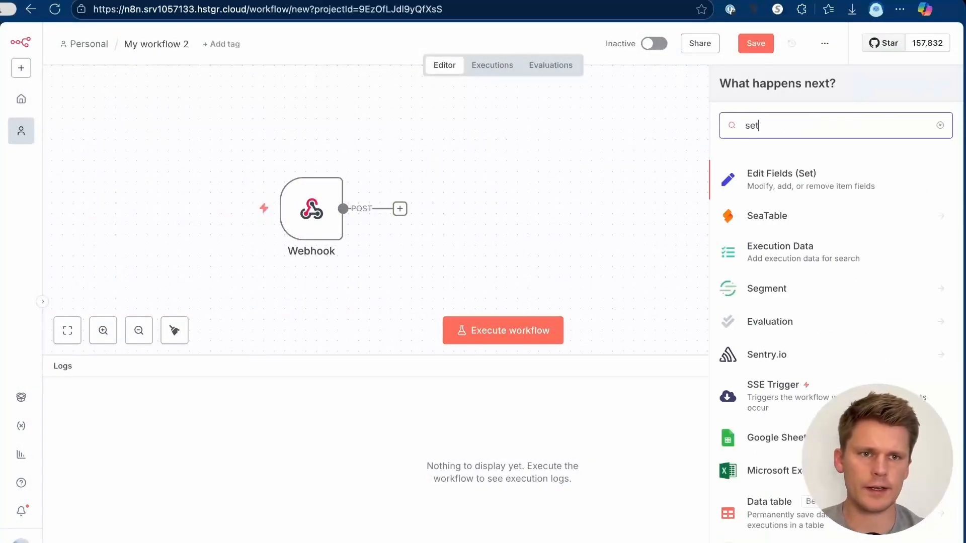
left_click(800, 180)
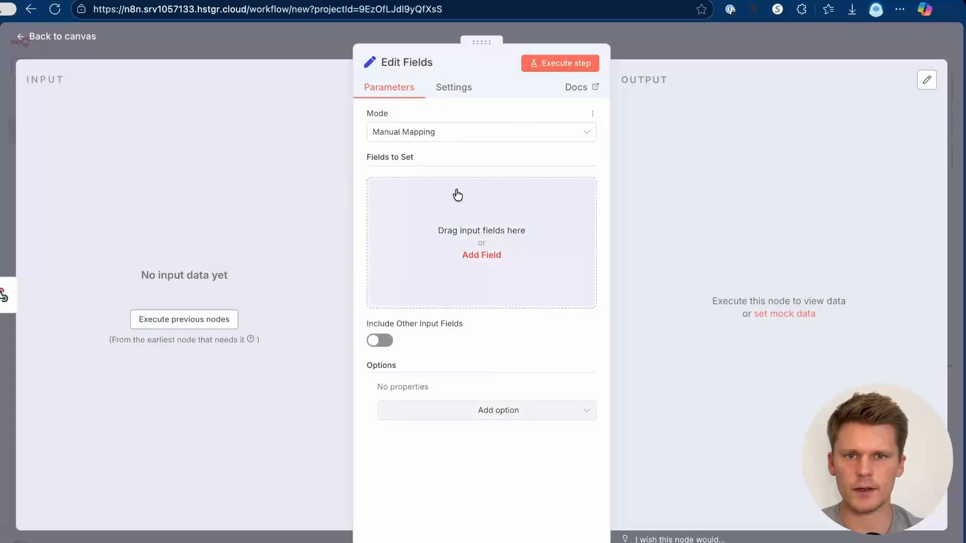
left_click(468, 217)
left_click(427, 189)
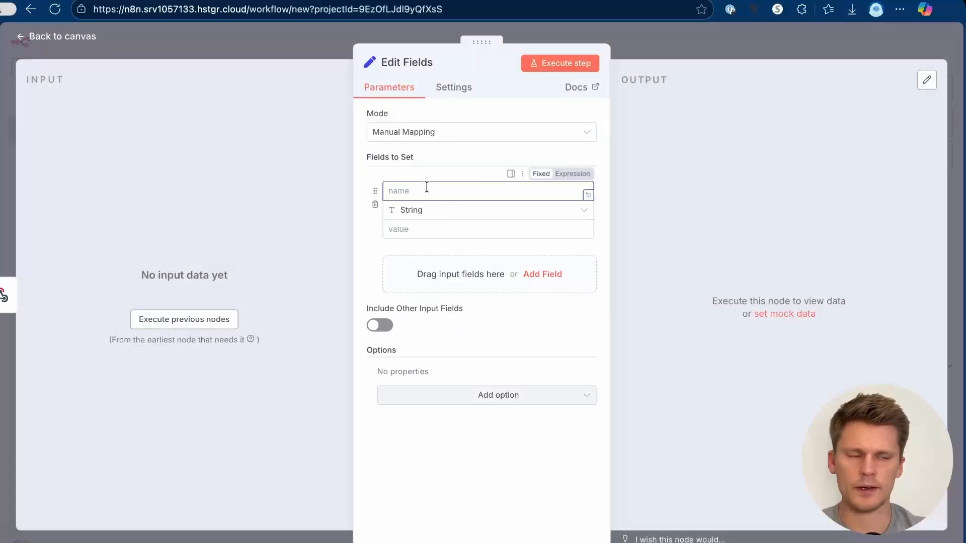
type("secret key")
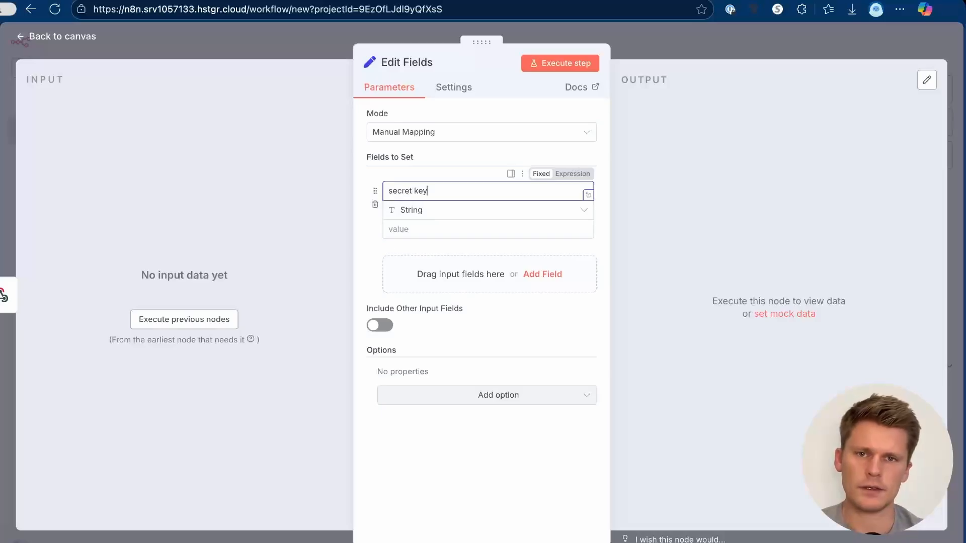
left_click(431, 224)
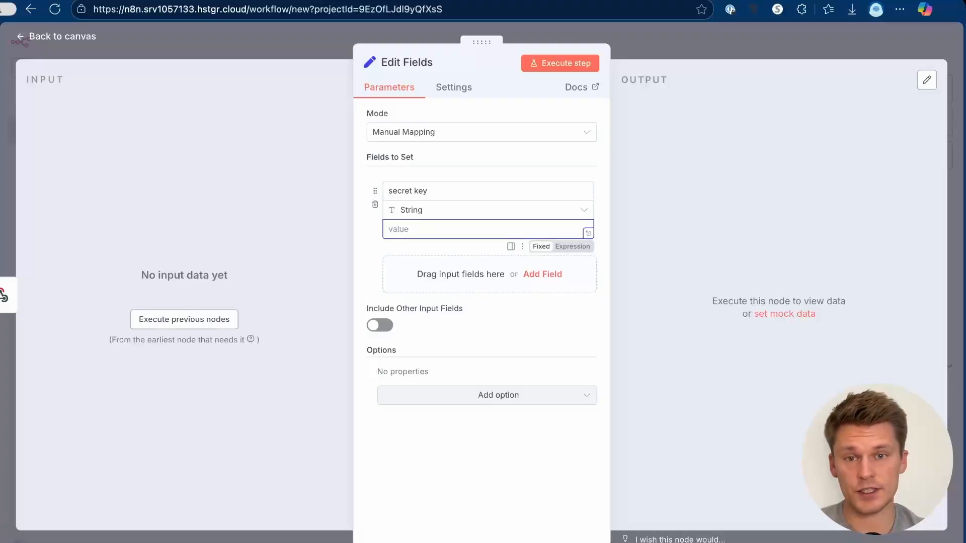
type("12345")
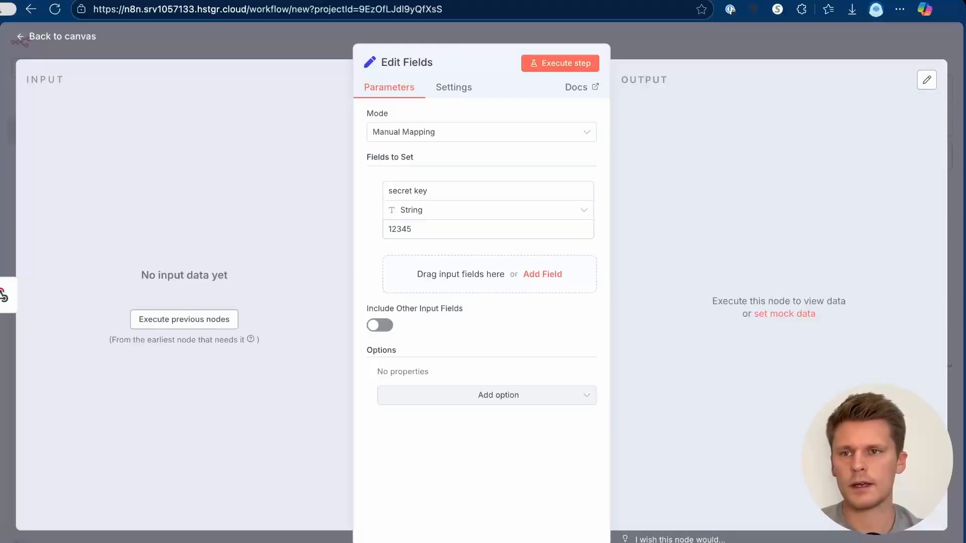
left_click(4, 128)
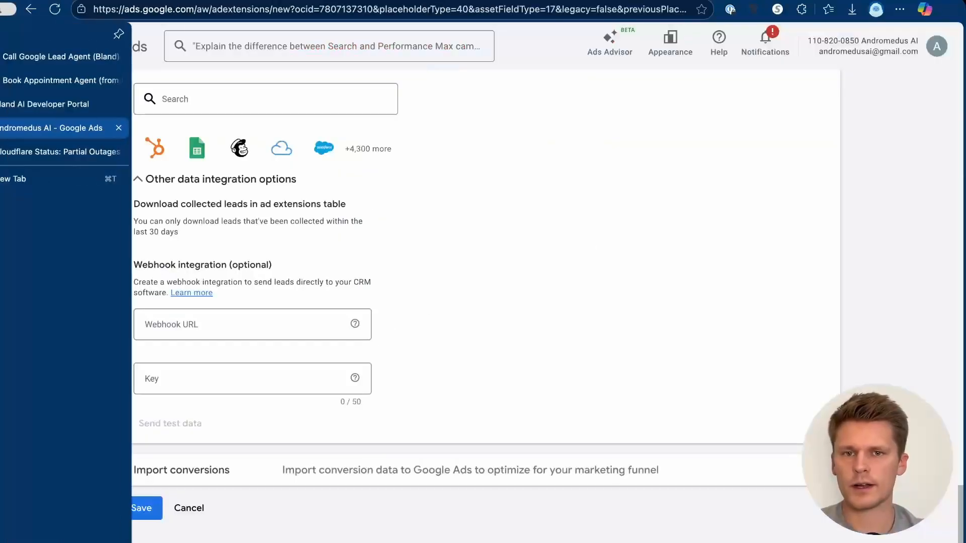
left_click(166, 382)
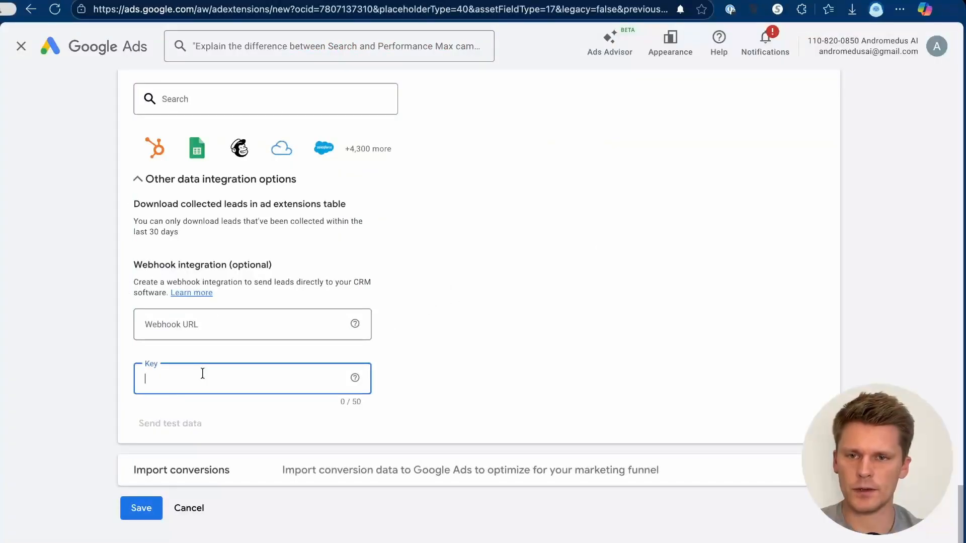
Step: Enter the shared key and n8n's test webhook URL in the lead form, then send test data to the listening webhook
type("12345")
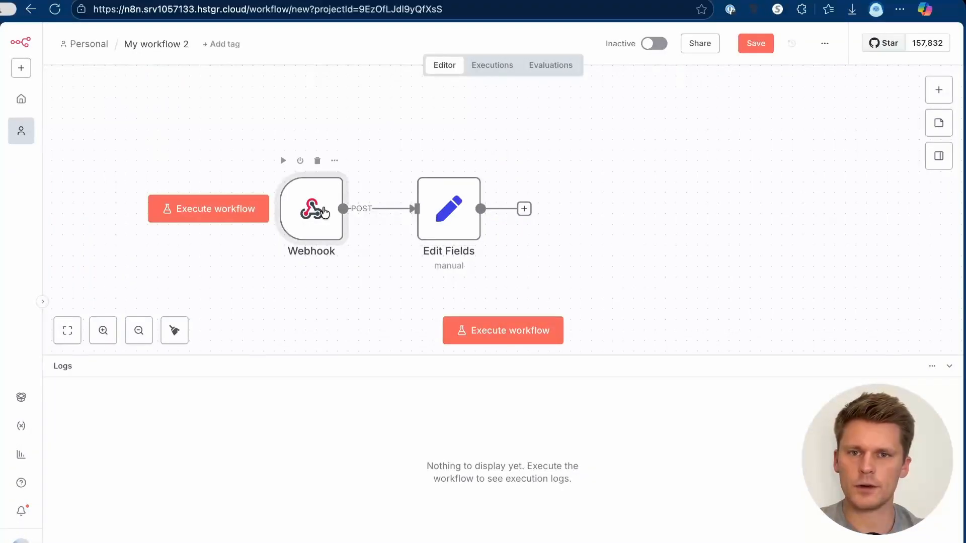
double_click(324, 212)
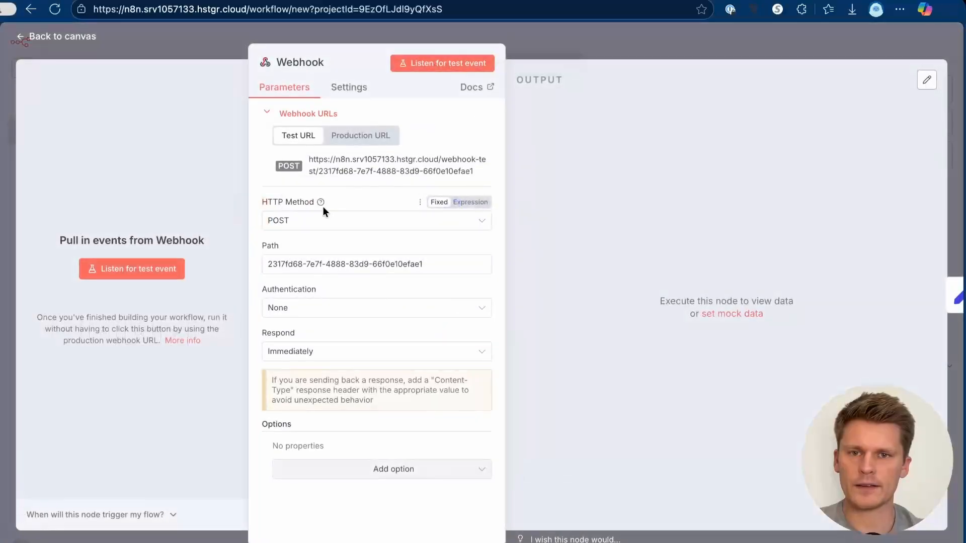
left_click(350, 170)
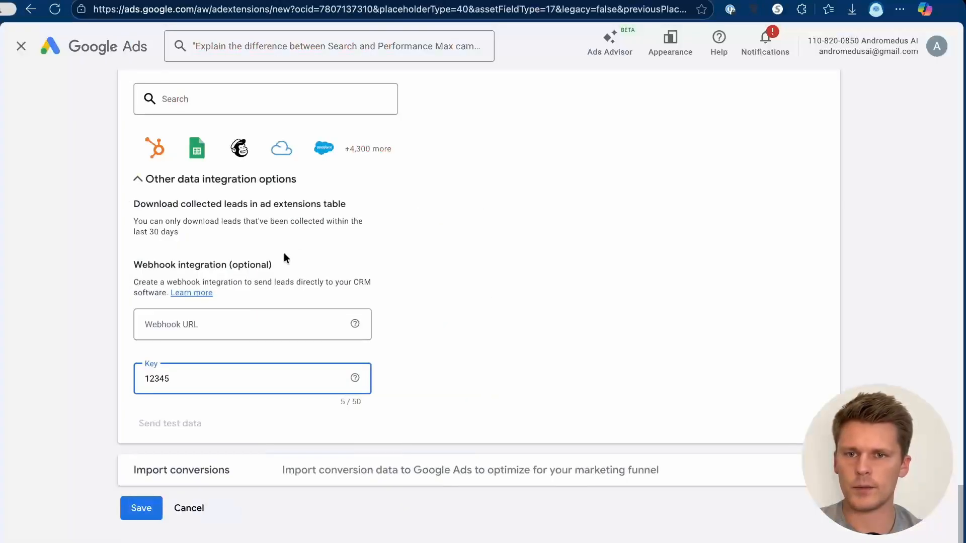
left_click(201, 324)
key("ctrl+v")
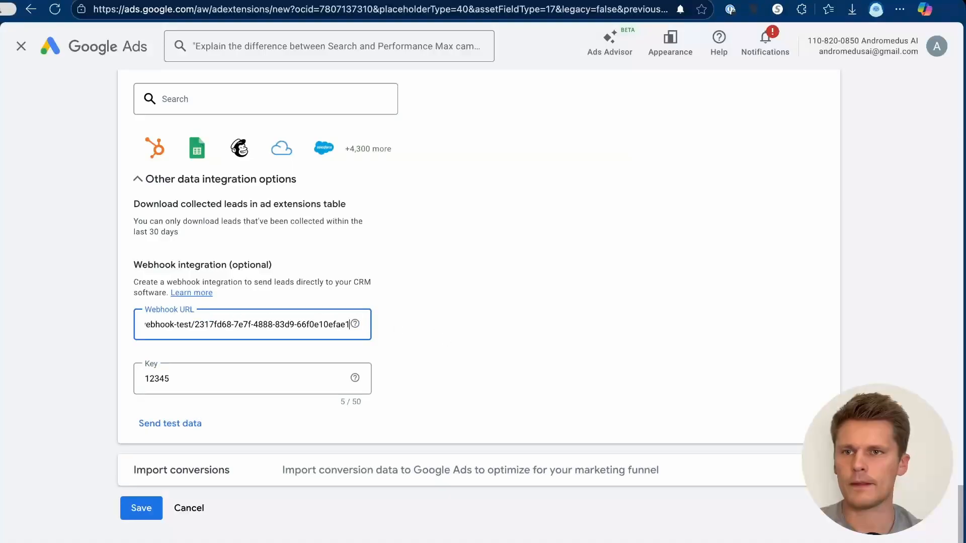
mouse_move(2, 65)
left_click(60, 56)
left_click(158, 272)
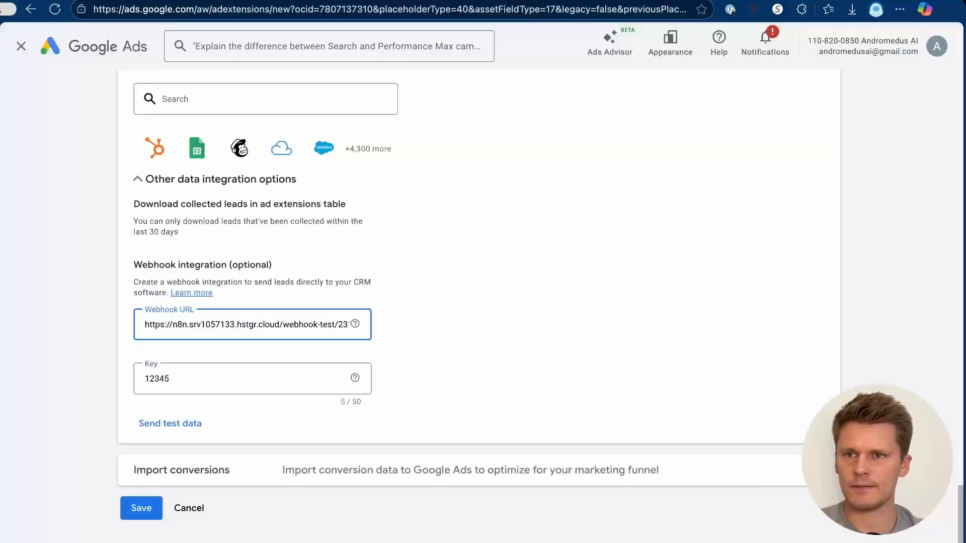
left_click(169, 426)
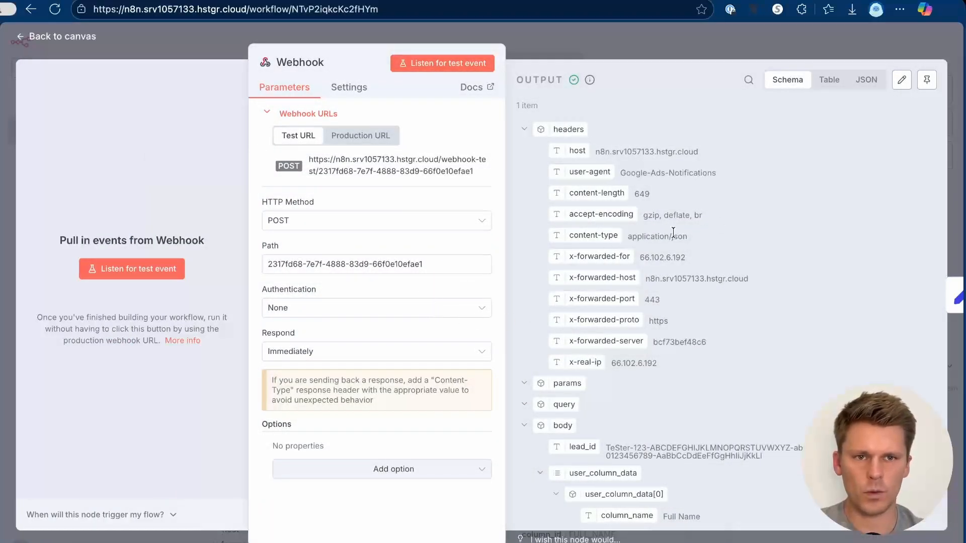
Step: Close the Webhook output and add an If node after Edit Fields
scroll(656, 303, "down", 10)
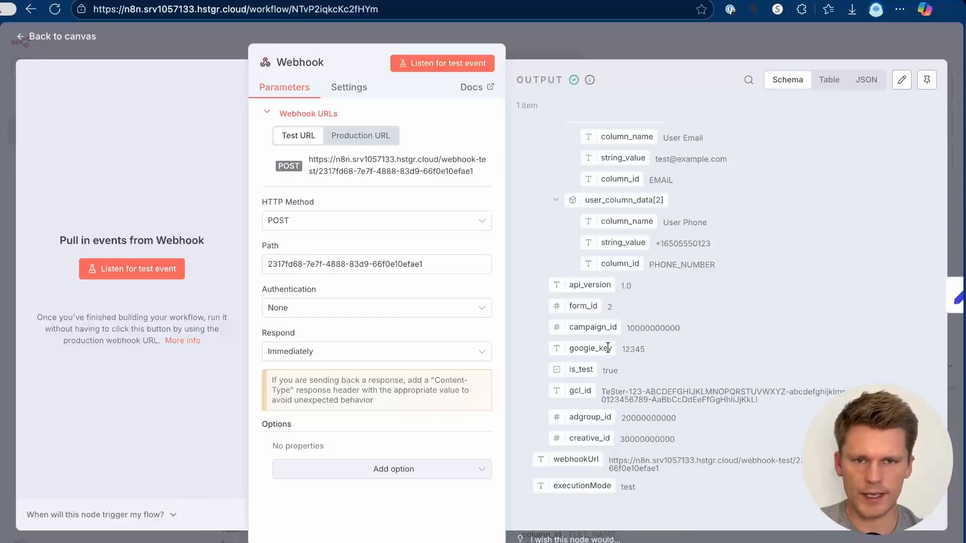
left_click(661, 43)
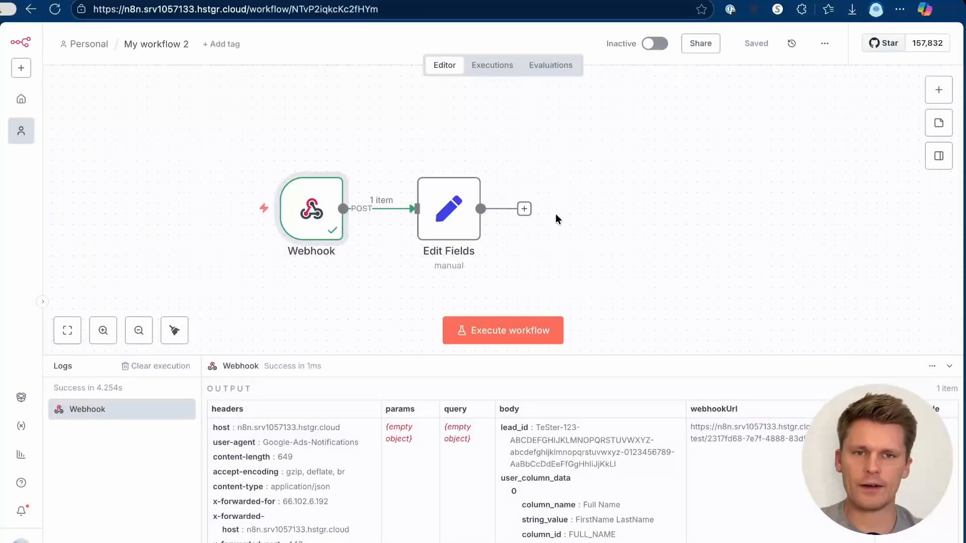
left_click(525, 209)
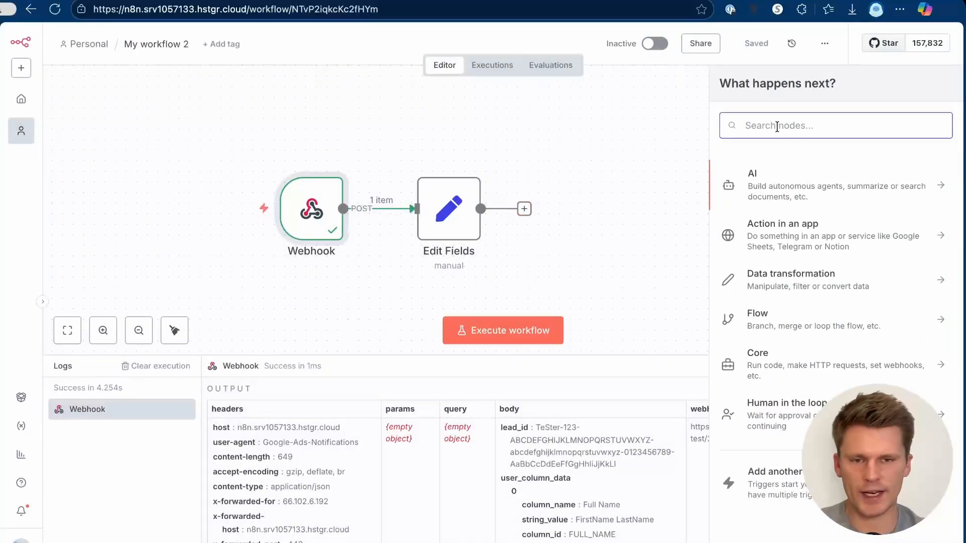
type("if")
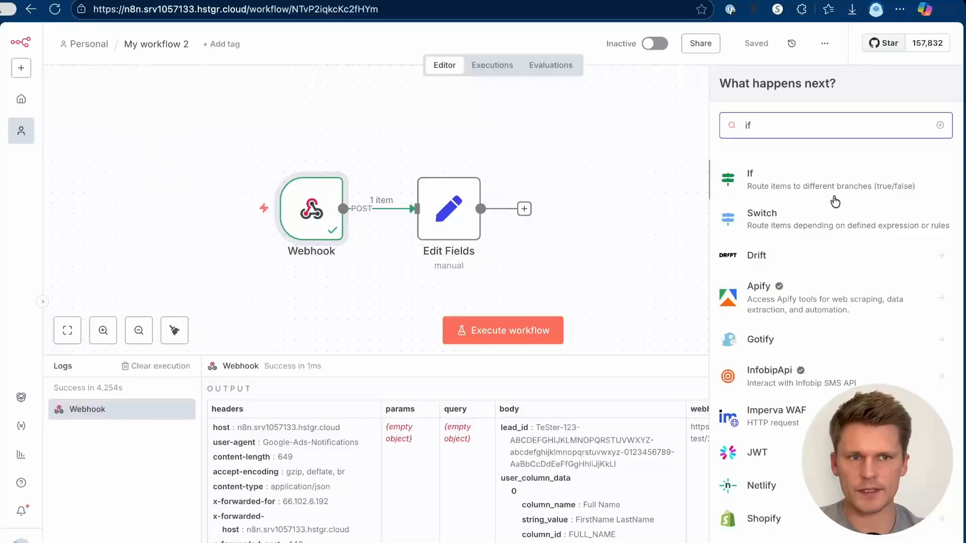
left_click(795, 173)
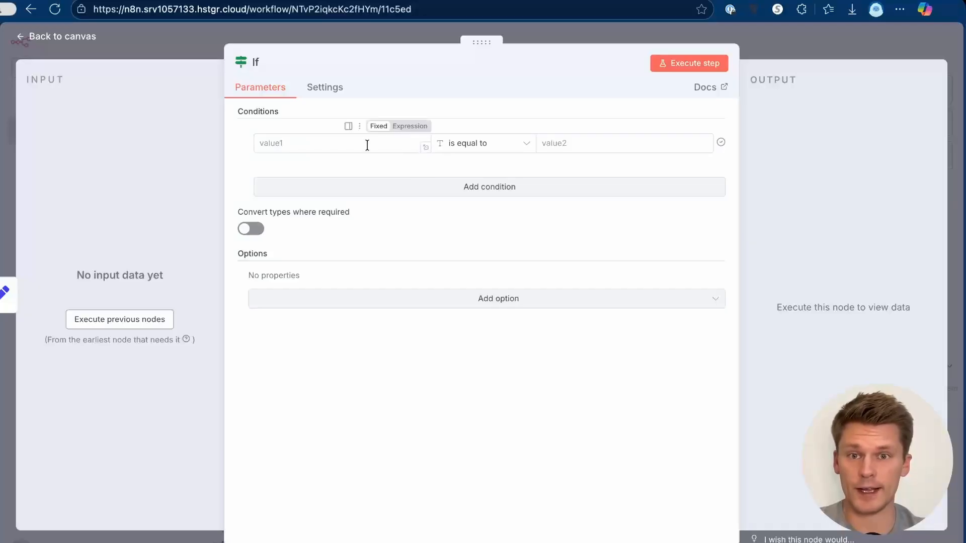
Step: Make the If condition check that secret key equals the Webhook's google_key
left_click(132, 320)
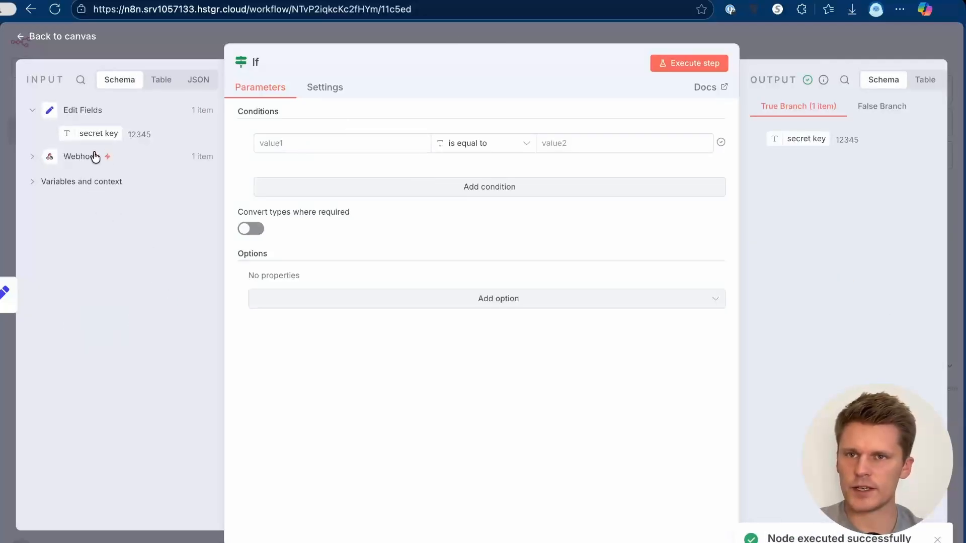
left_click_drag(87, 133, 325, 140)
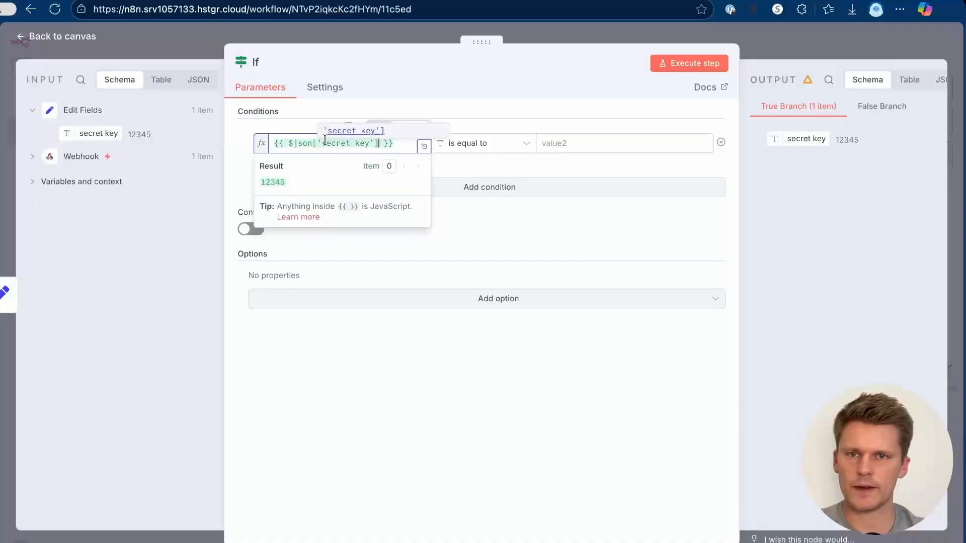
left_click(292, 119)
left_click(41, 160)
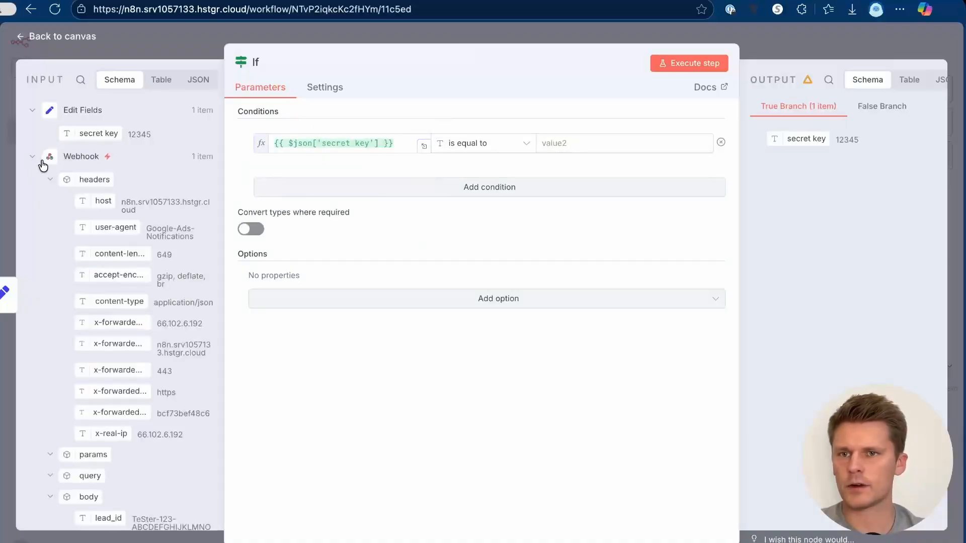
scroll(104, 210, "down", 7)
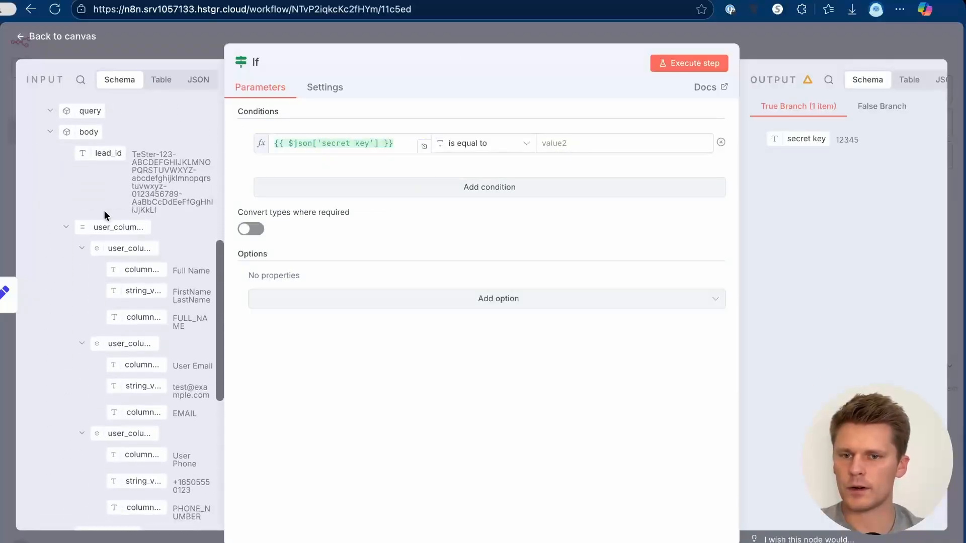
scroll(103, 210, "down", 5)
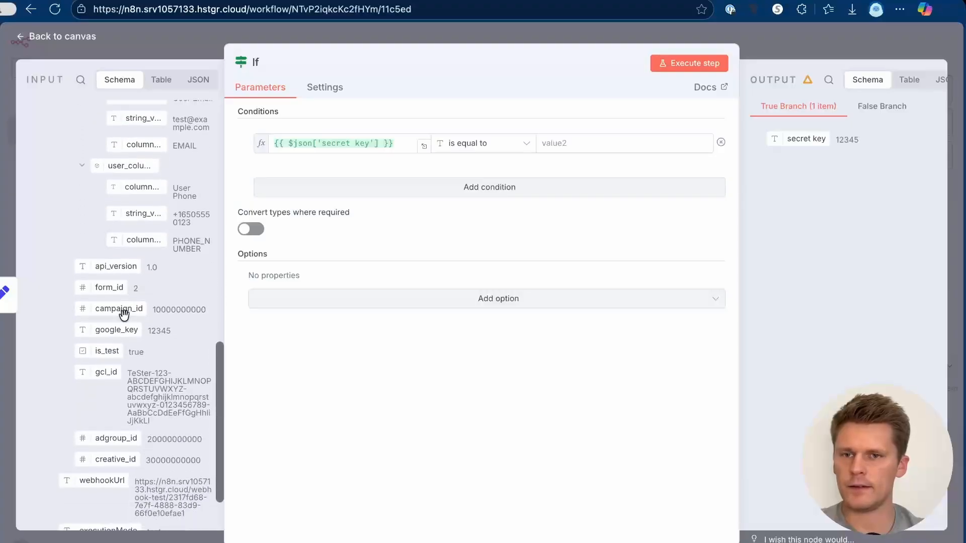
left_click_drag(116, 330, 604, 145)
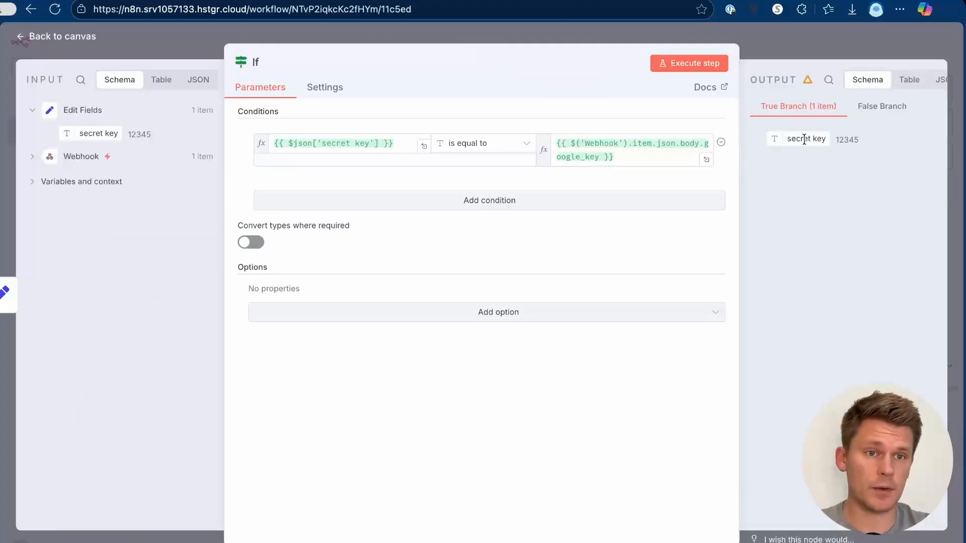
left_click(808, 41)
left_click(684, 199)
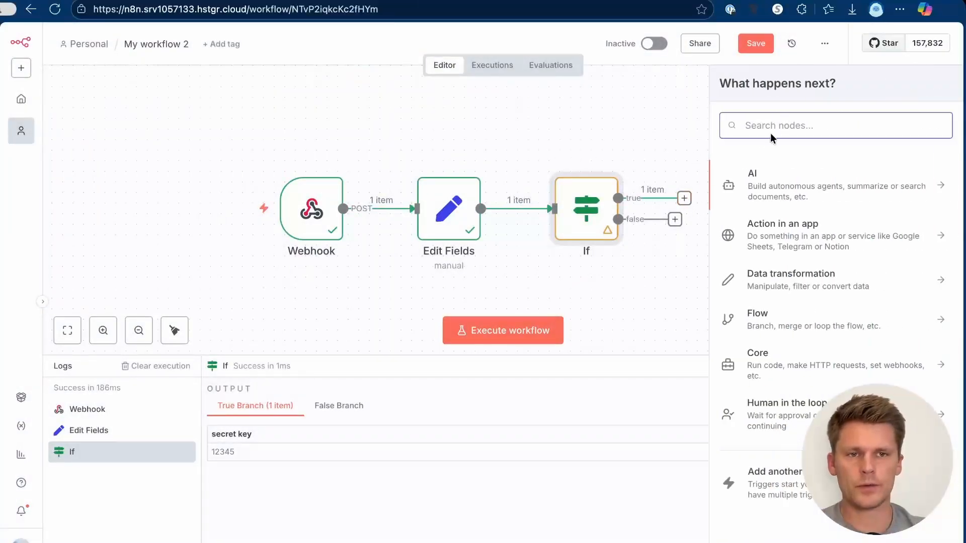
Step: Add a Respond to Webhook node whose JSON response body is { "success": true }
type("respond")
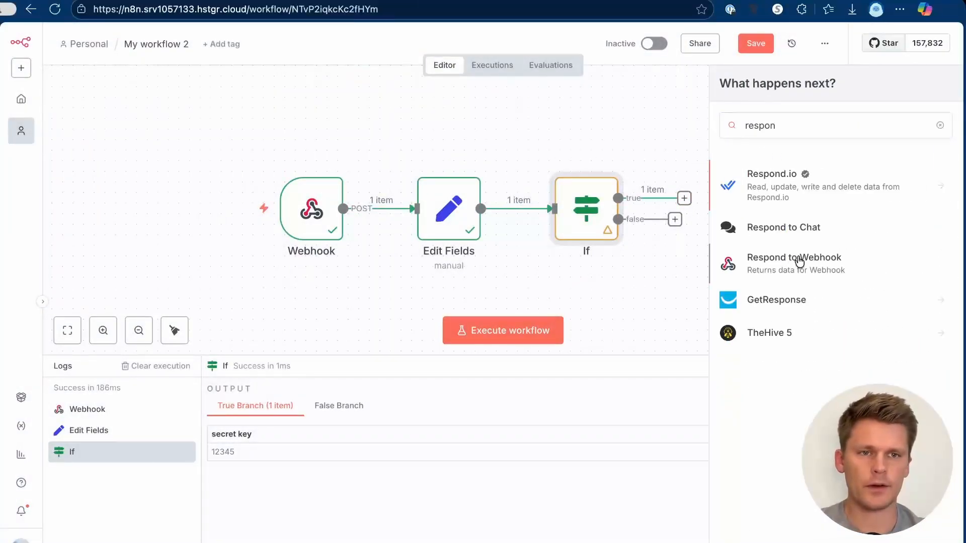
left_click(798, 262)
left_click(463, 182)
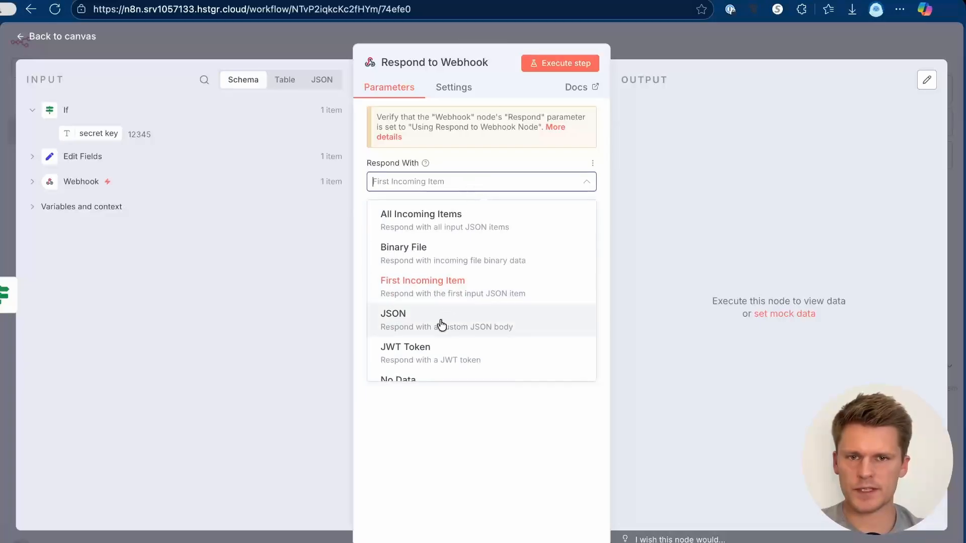
left_click(443, 316)
left_click(498, 295)
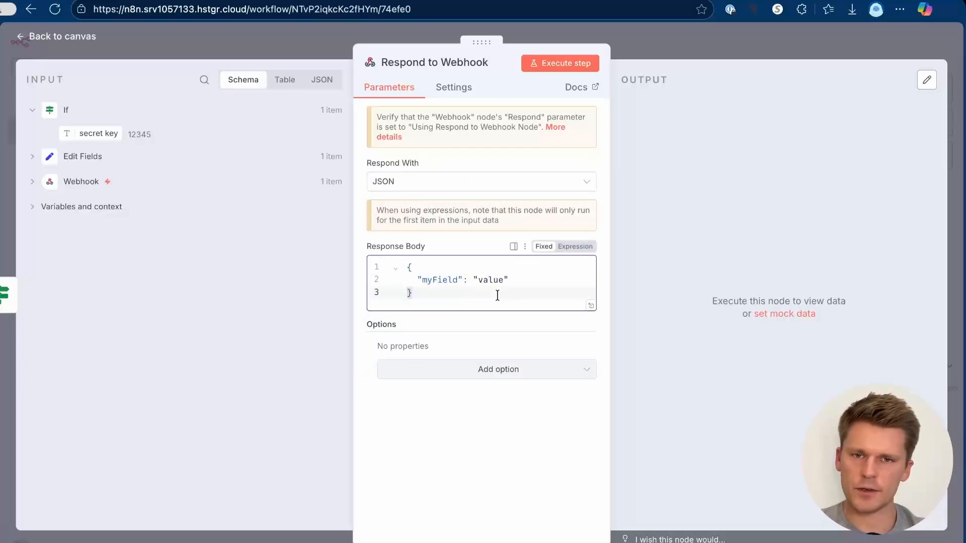
key("ctrl+a")
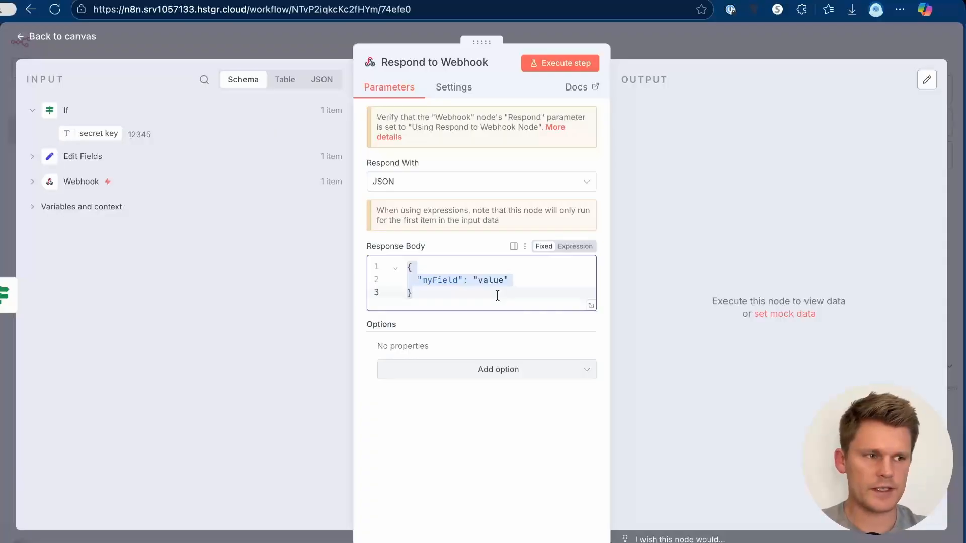
type("{ \"success\": true }")
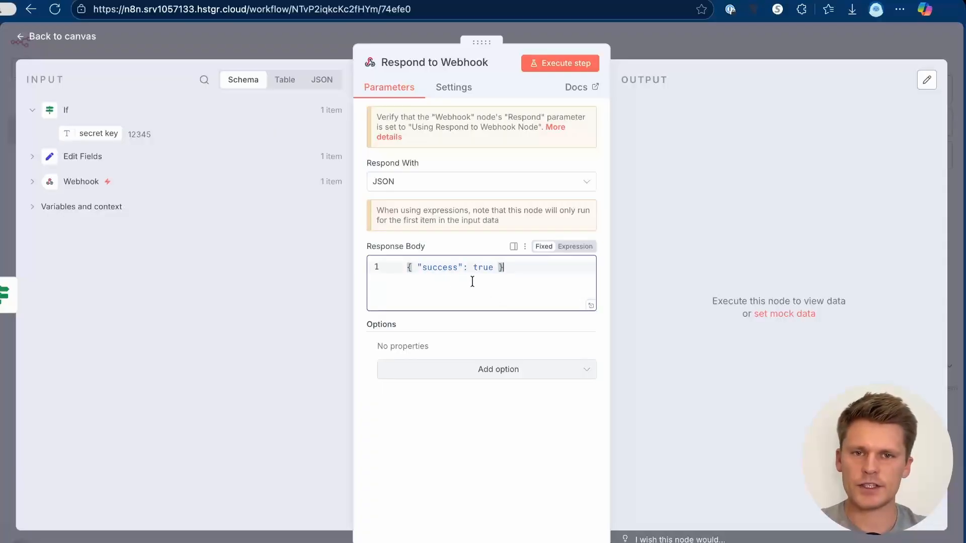
left_click(456, 272)
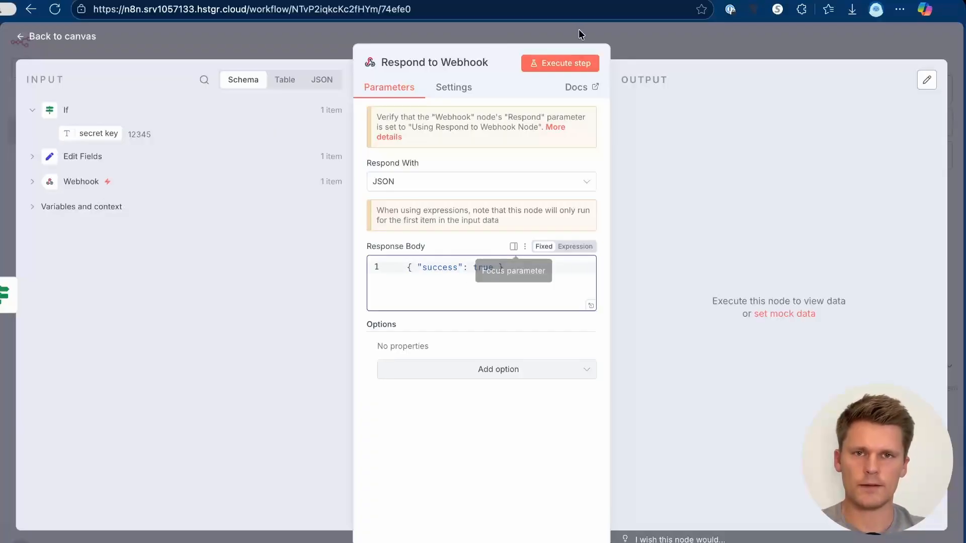
left_click(627, 44)
left_click(939, 91)
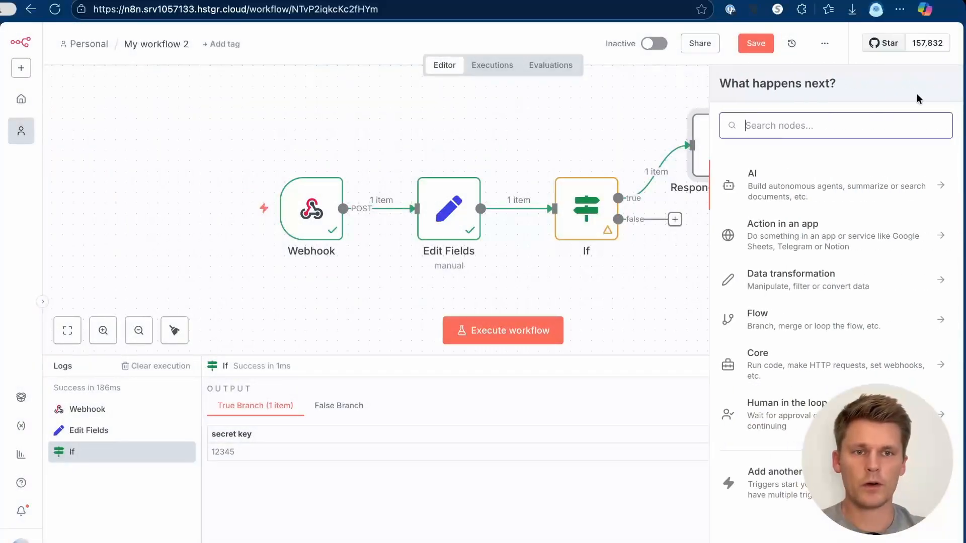
Step: Add a second Respond to Webhook node with JSON body { "message": "Invalid google_key" }
type("respon")
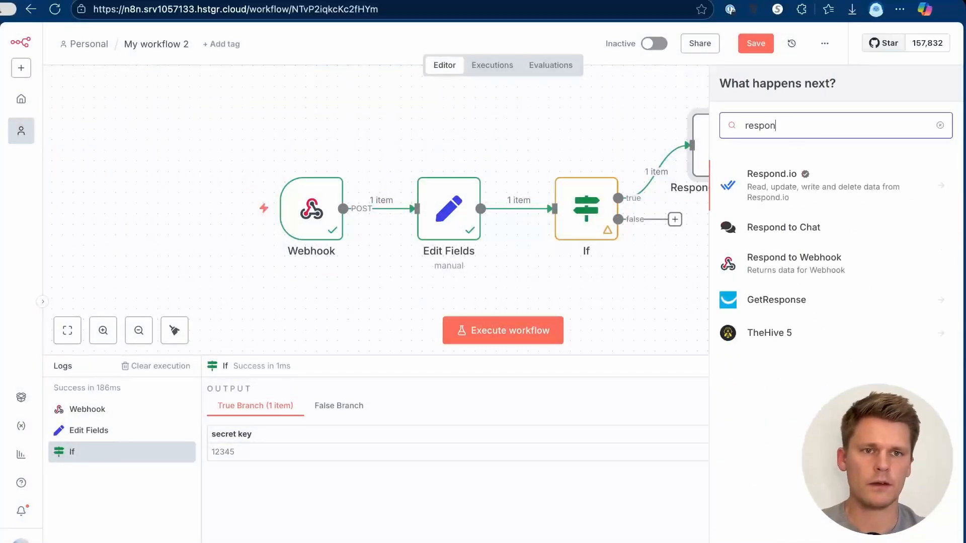
left_click(736, 262)
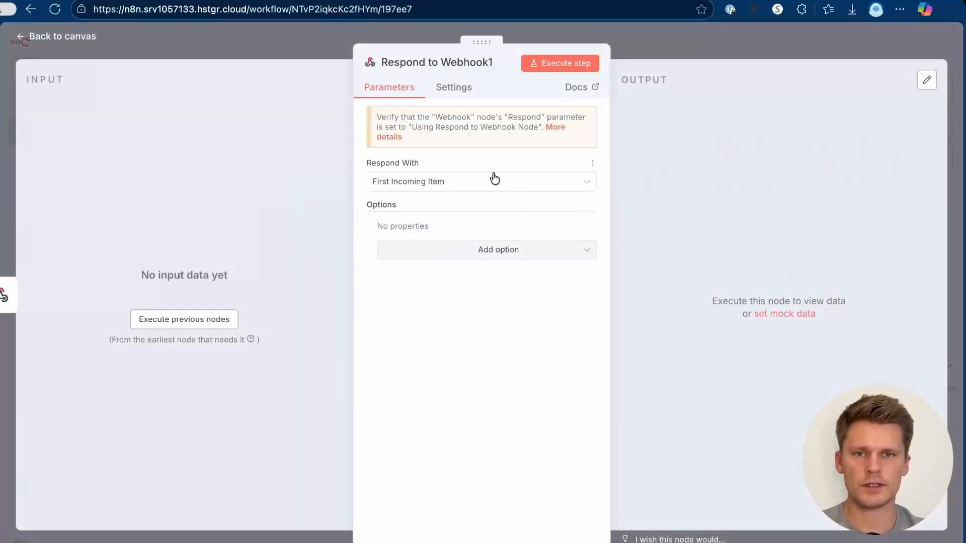
left_click(478, 182)
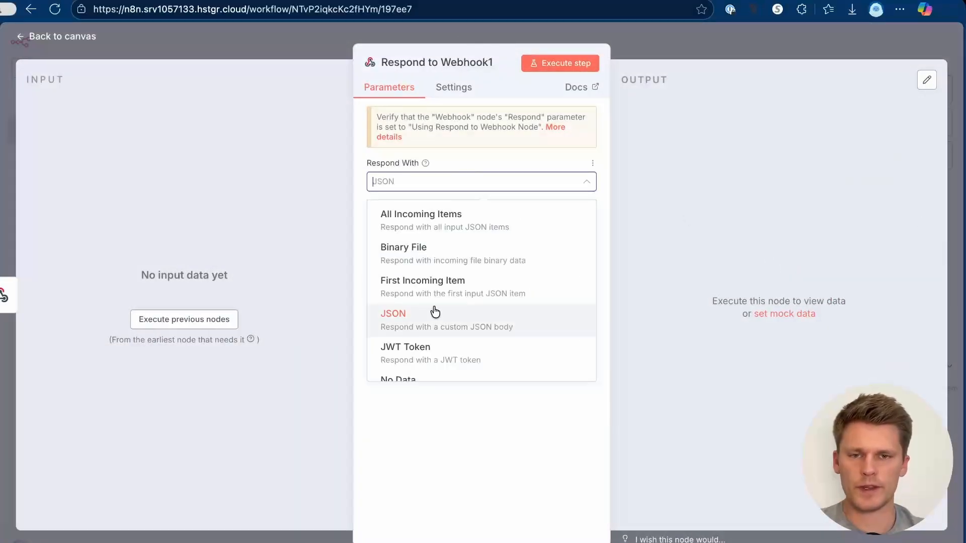
left_click(435, 313)
left_click(455, 292)
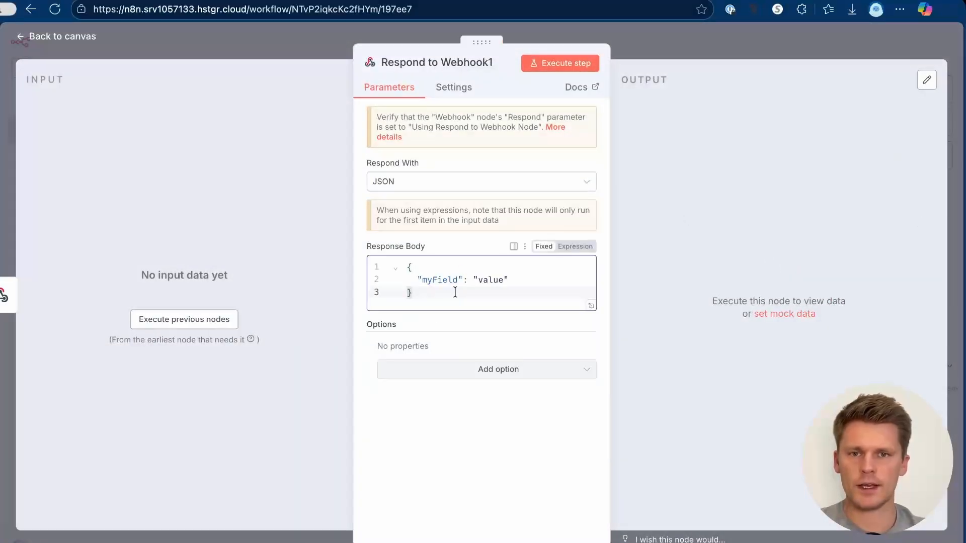
key("ctrl+a")
type("{ \"message\": \"Invalid google_key\" }")
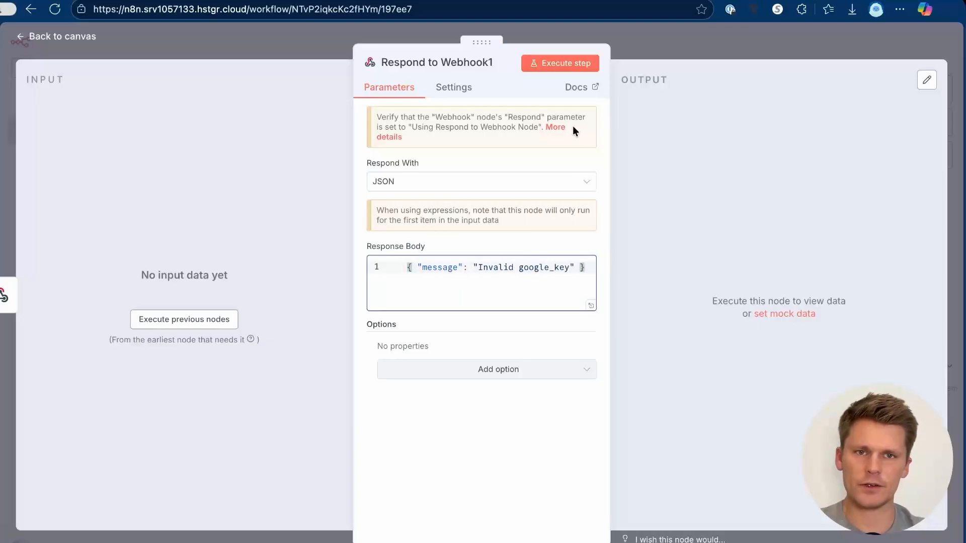
left_click(657, 47)
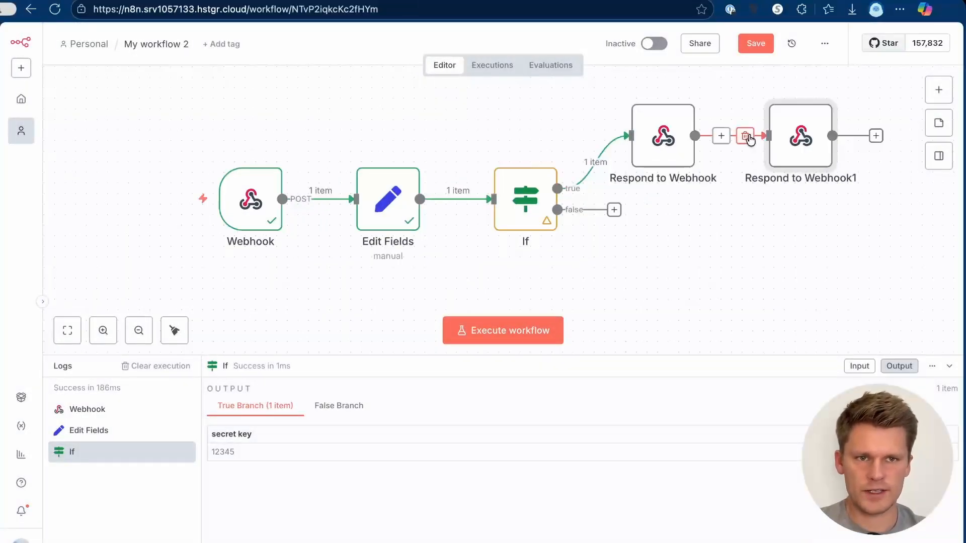
Step: Unlink the two response nodes and connect the If false output to Respond to Webhook1
left_click(748, 136)
left_click_drag(800, 138, 675, 265)
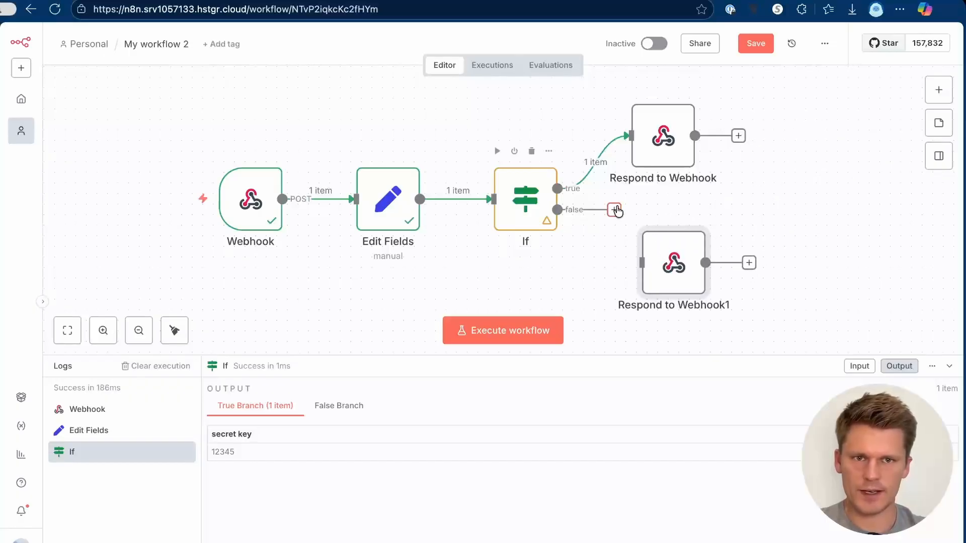
left_click_drag(617, 212, 664, 263)
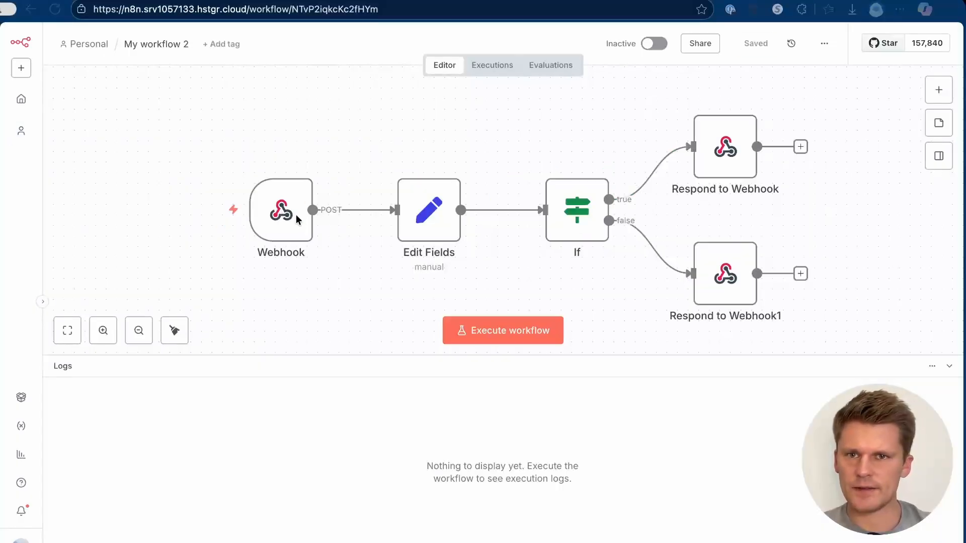
Step: Execute the workflow and send Google Ads test lead data to the webhook
left_click(509, 333)
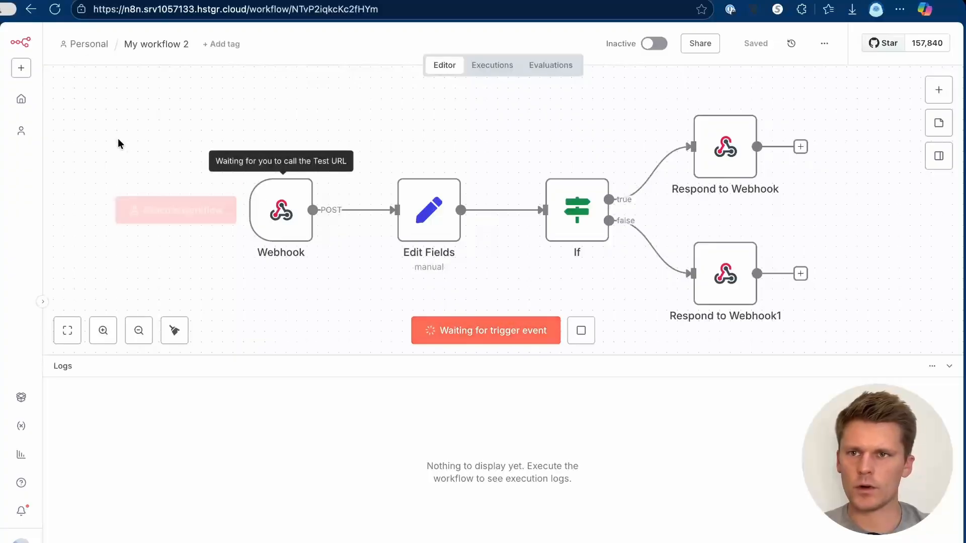
left_click(55, 131)
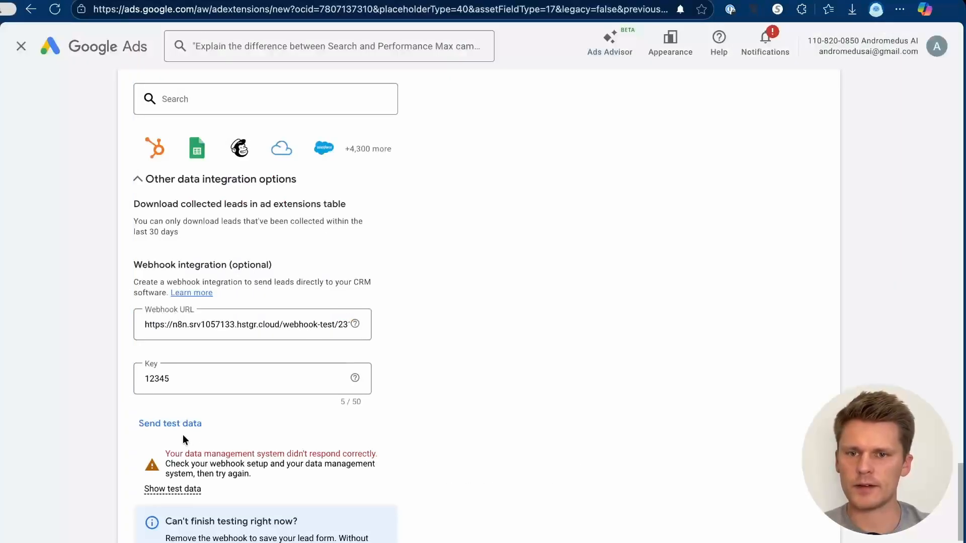
left_click(182, 424)
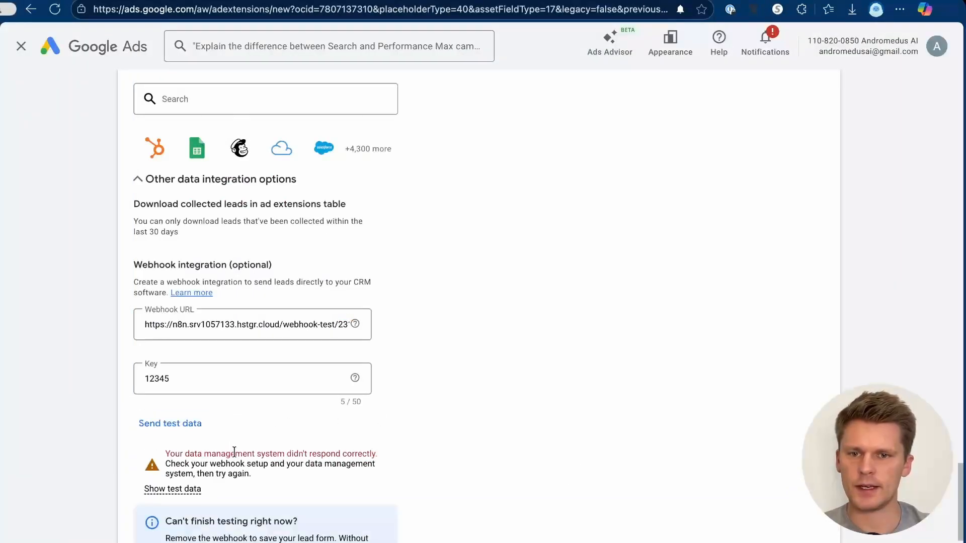
left_click(15, 56)
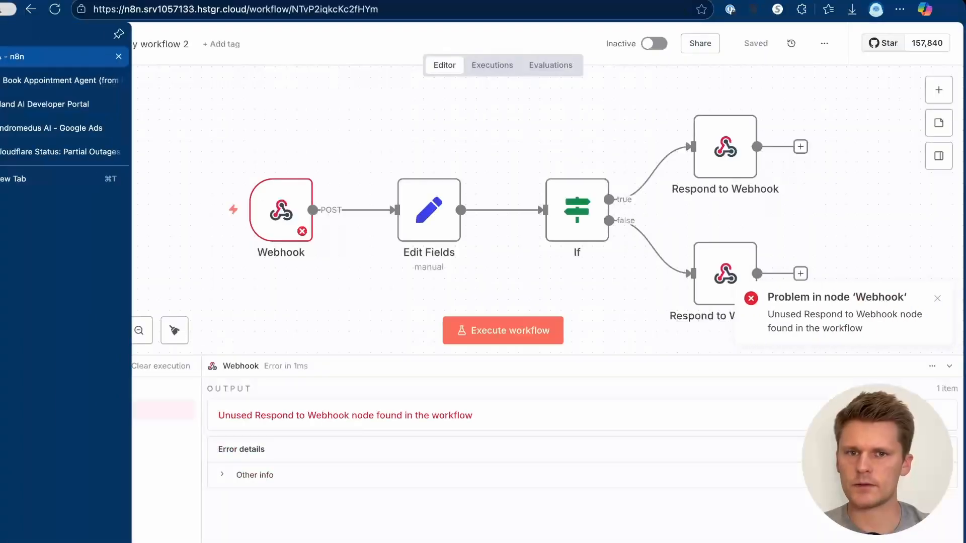
Step: Set the Webhook node's Respond option to "Using 'Respond to Webhook' Node"
double_click(283, 213)
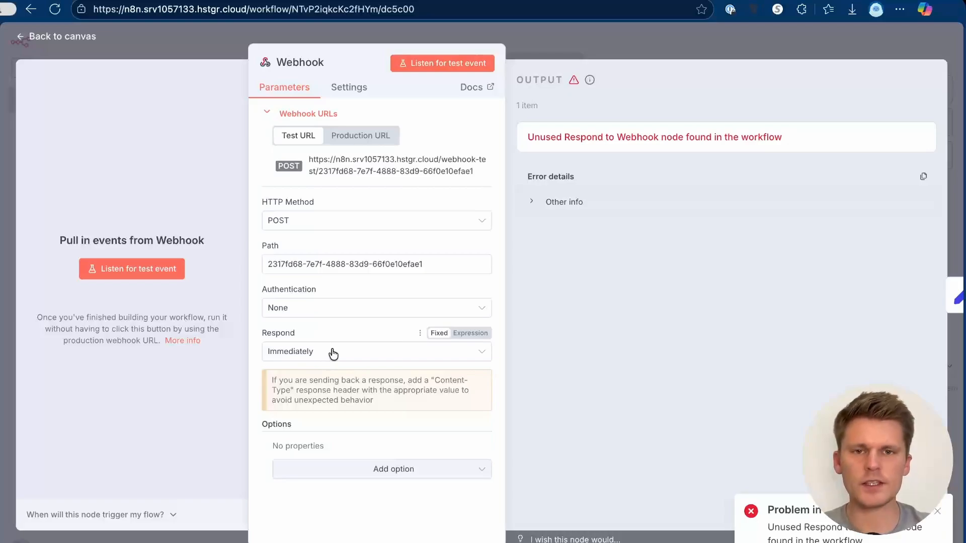
left_click(333, 352)
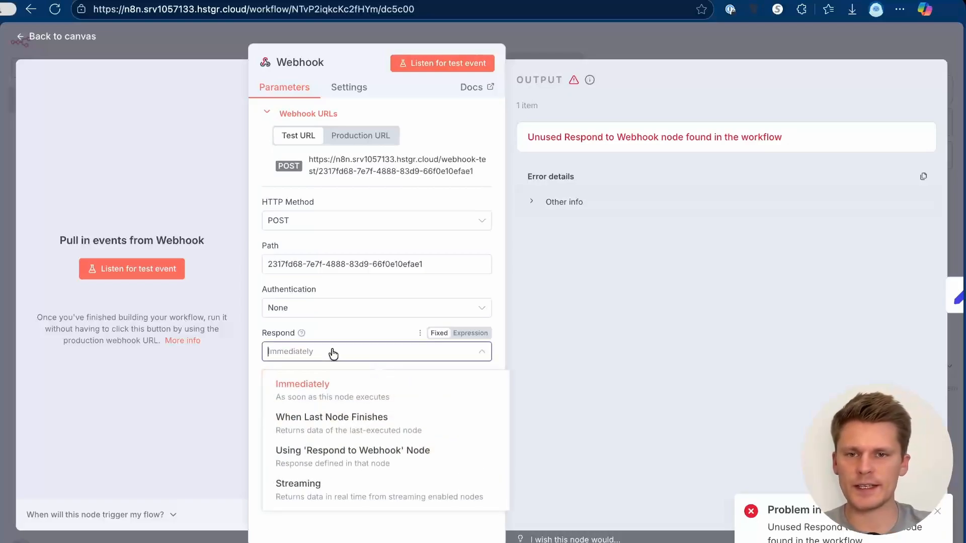
left_click(335, 462)
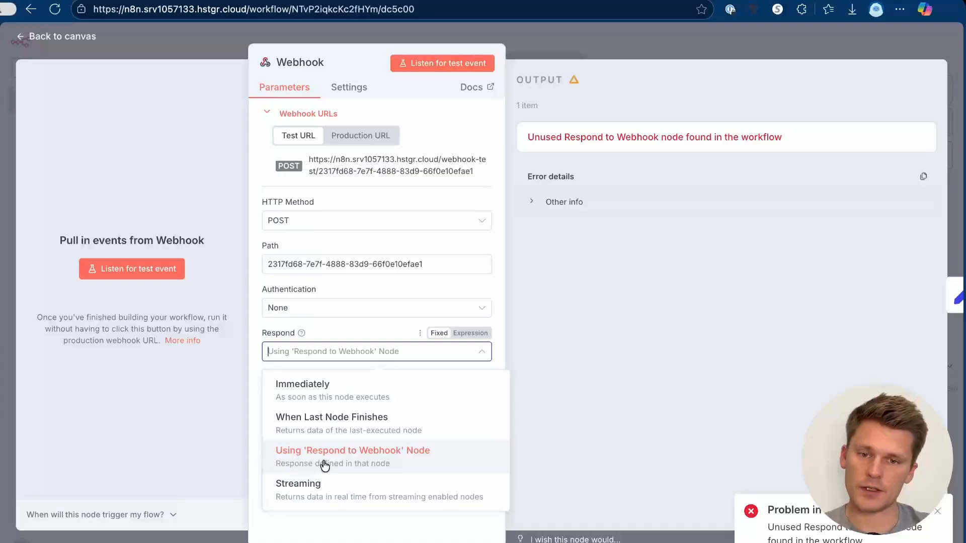
left_click(325, 464)
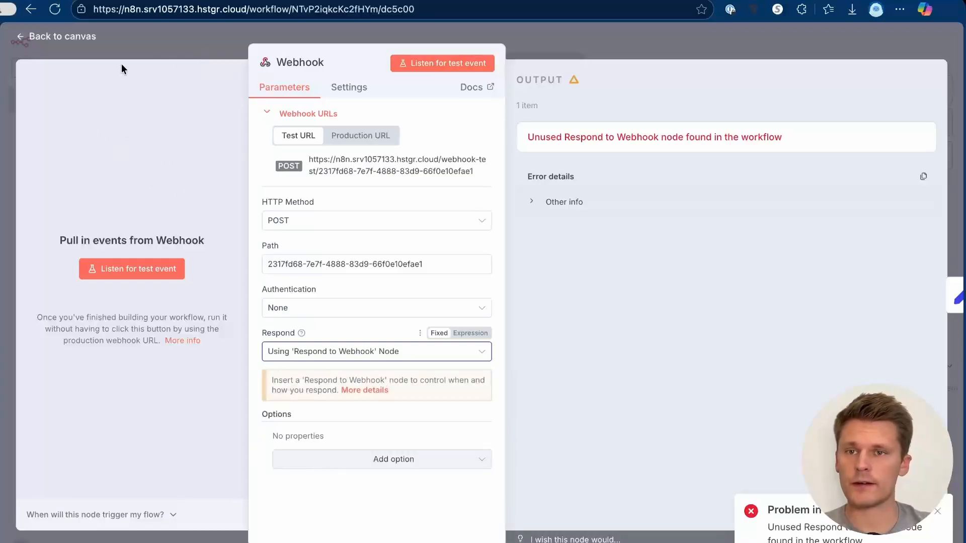
Step: Execute the workflow again, resend the Google Ads test lead, and check the run
left_click(159, 33)
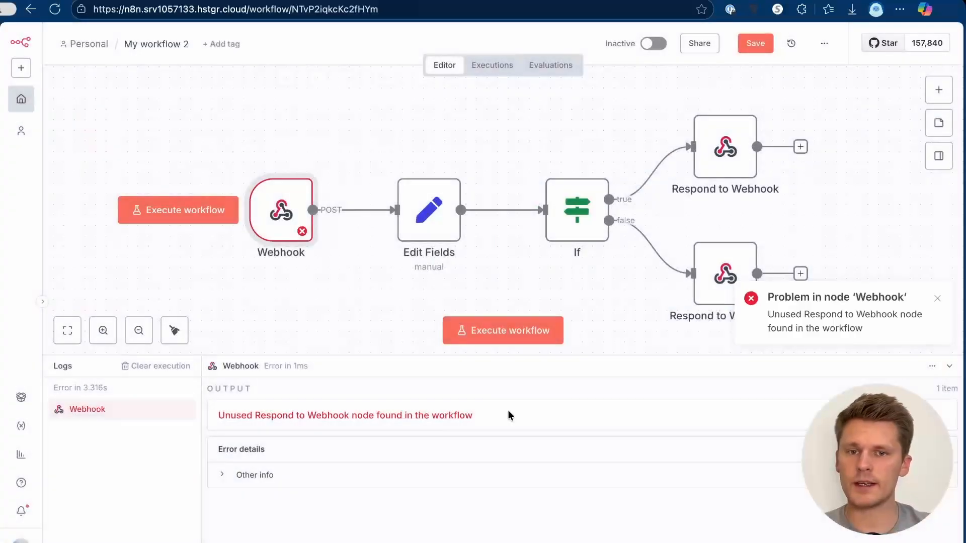
left_click(502, 328)
left_click(55, 129)
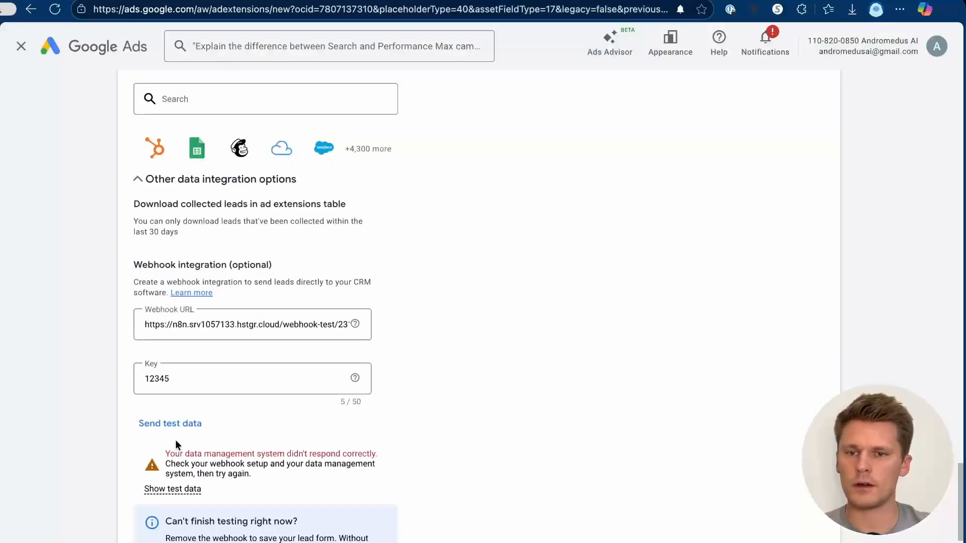
left_click(170, 424)
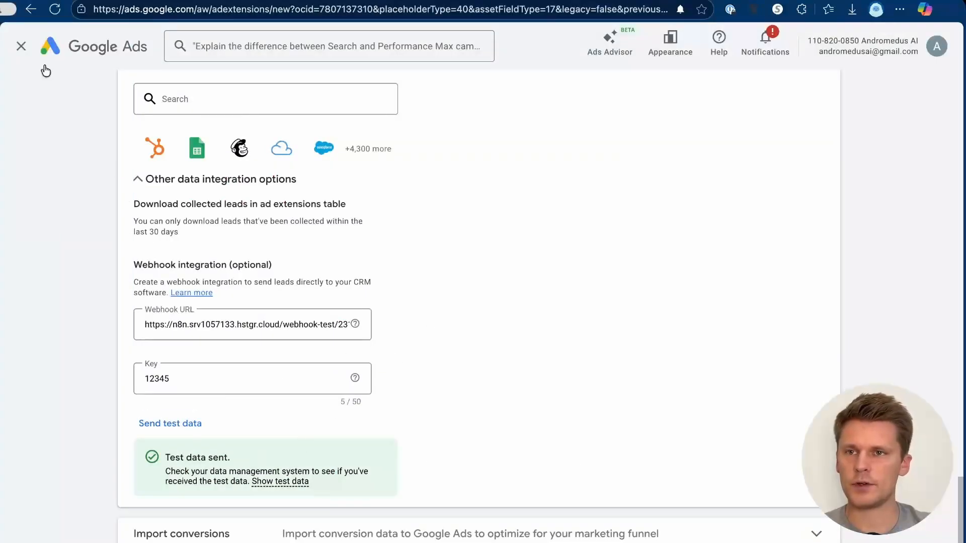
left_click(3, 64)
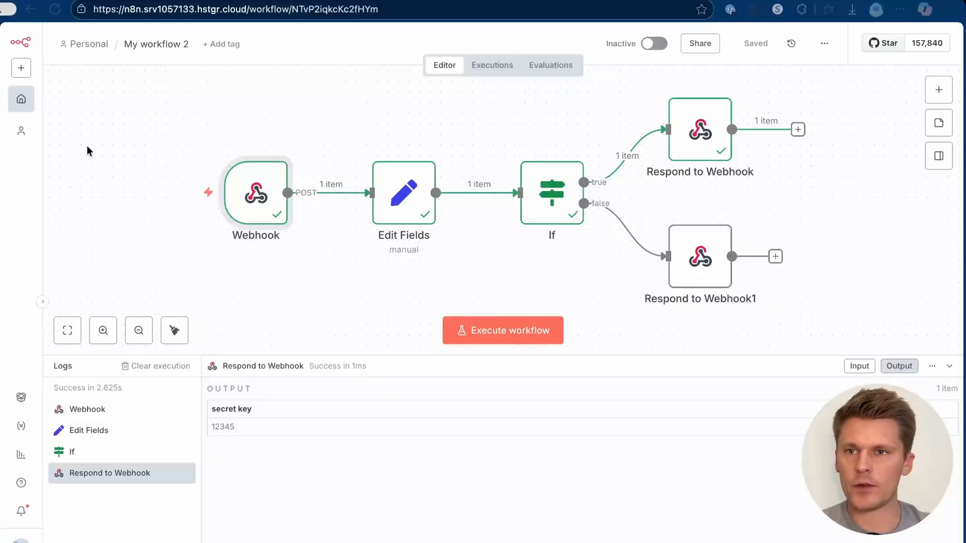
left_click(56, 126)
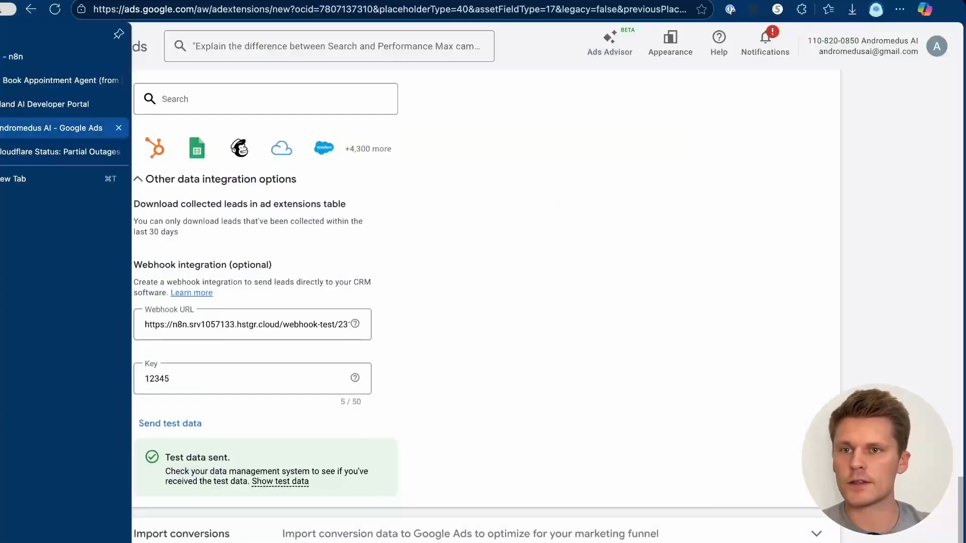
left_click(176, 378)
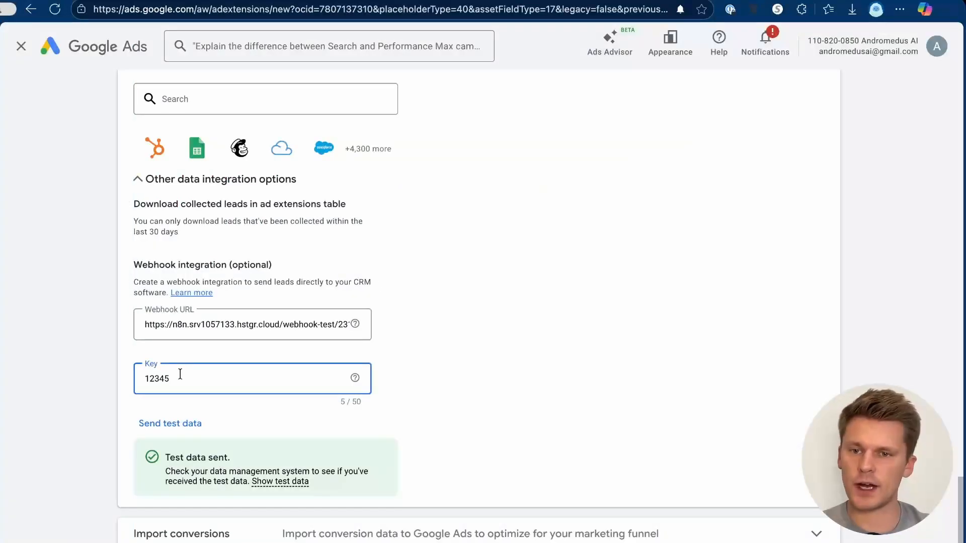
key("BackSpace")
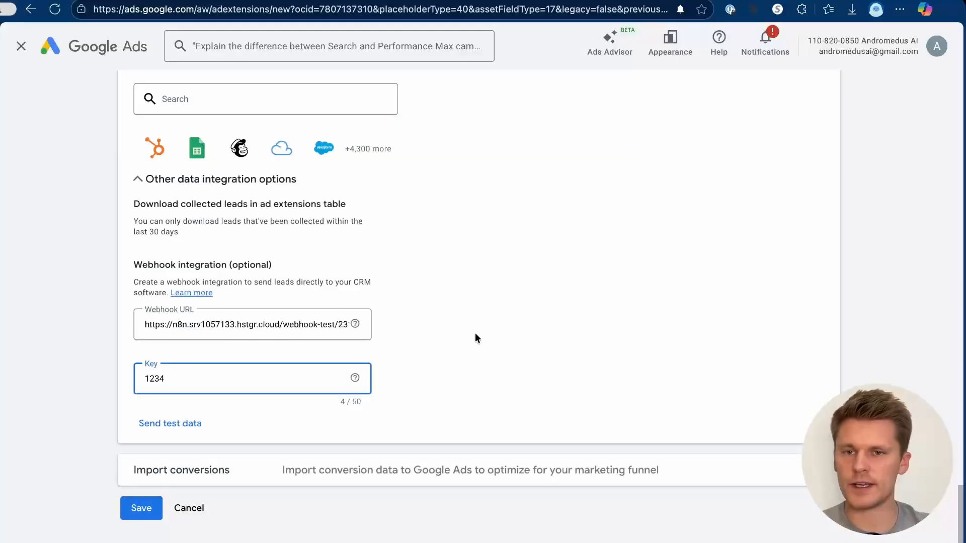
left_click(475, 333)
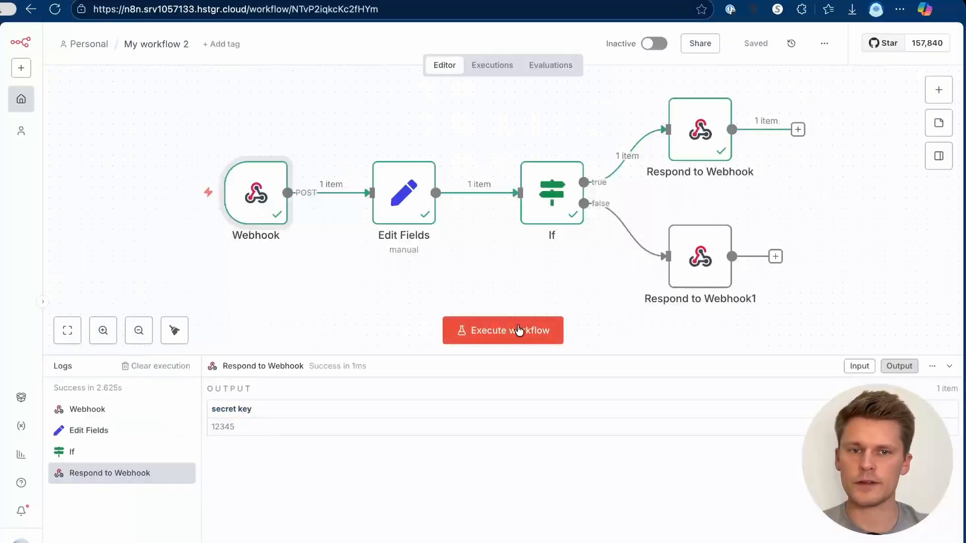
left_click(526, 330)
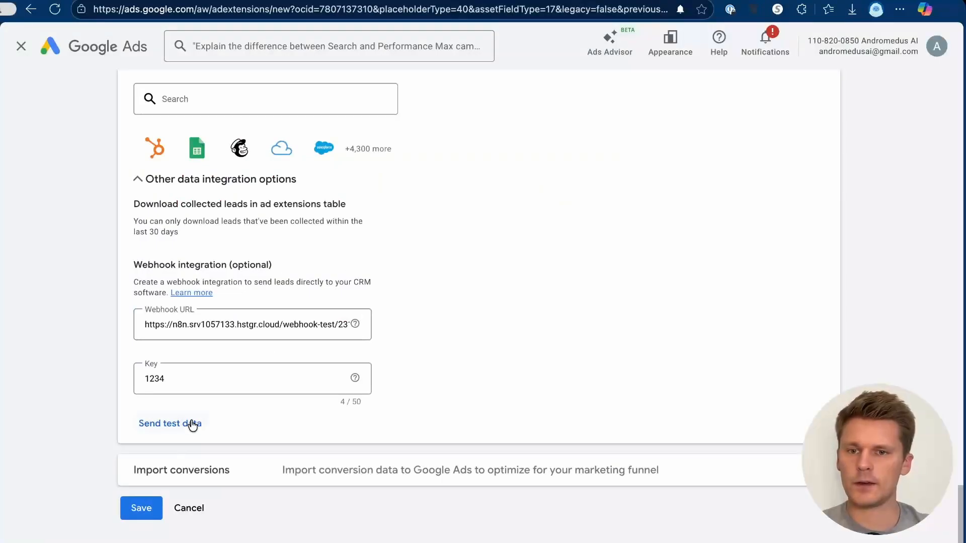
left_click(193, 424)
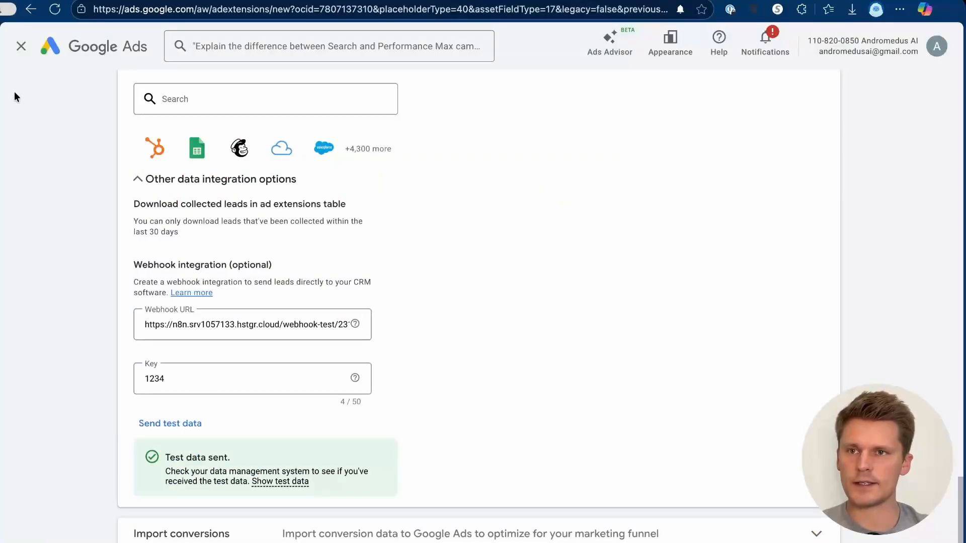
Step: Pan the canvas and open the If node to review its secret key vs google_key condition
mouse_move(1, 252)
left_click(21, 57)
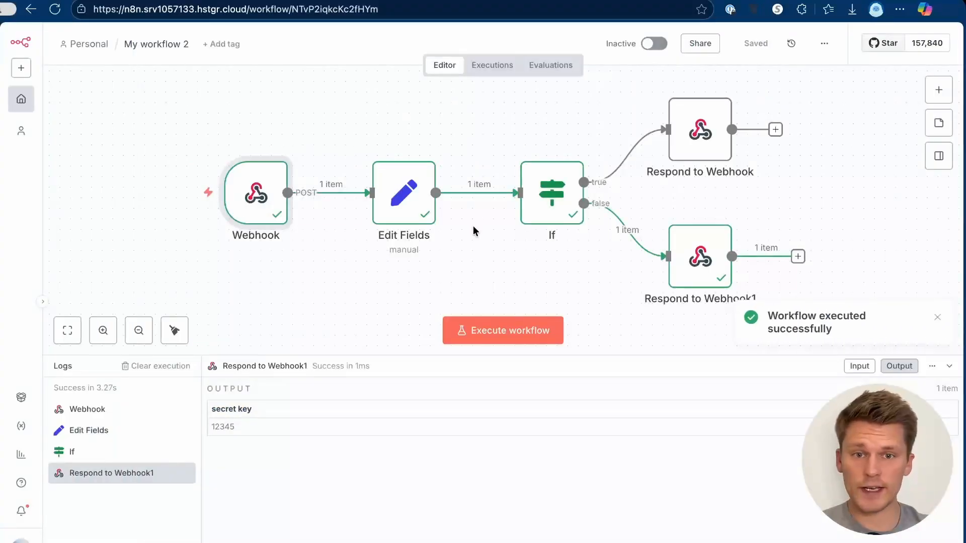
scroll(701, 270, "down", 1)
scroll(700, 270, "right", 1)
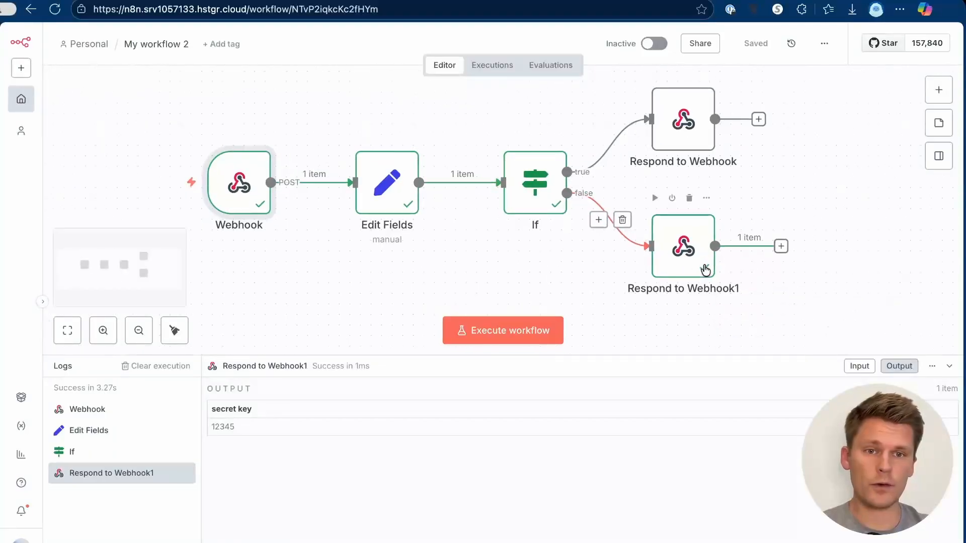
scroll(708, 204, "right", 2)
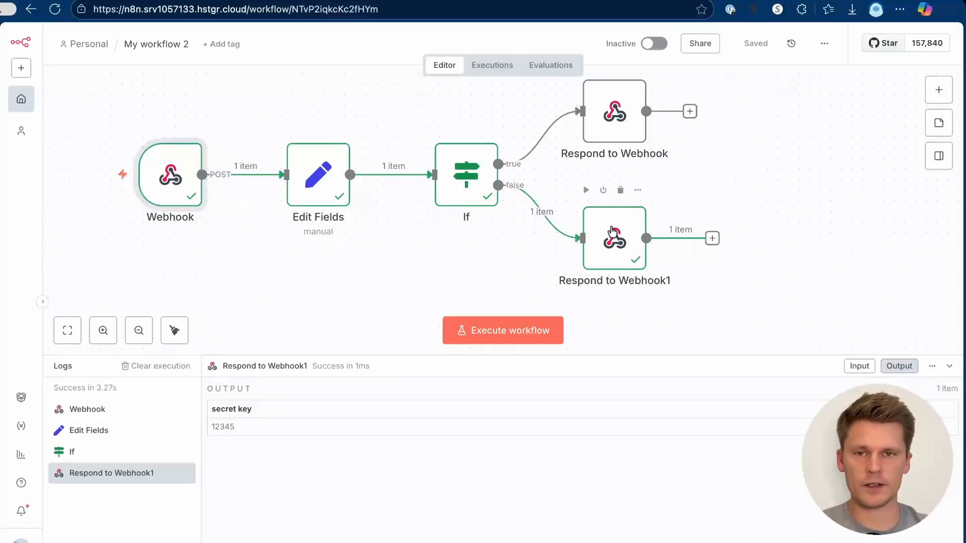
scroll(612, 231, "up", 1)
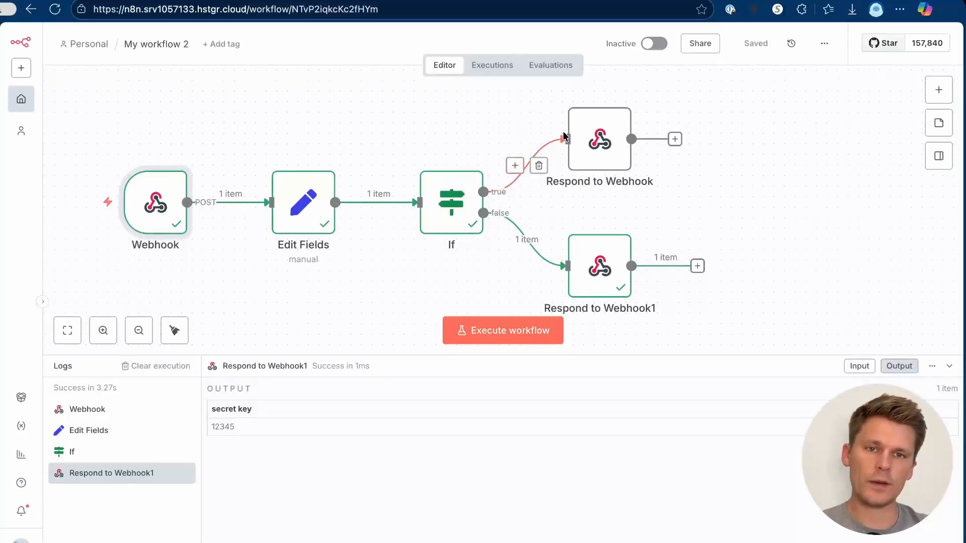
left_click(2, 146)
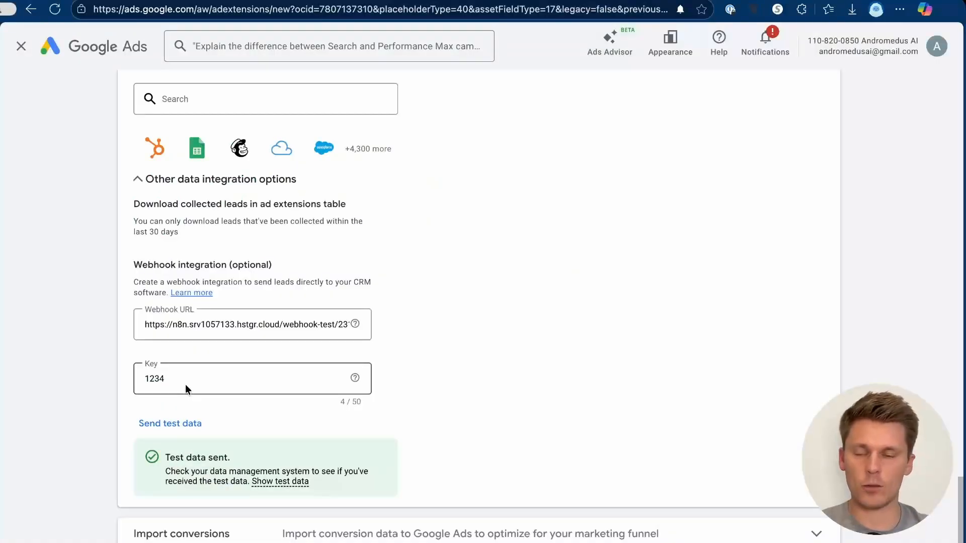
left_click(25, 56)
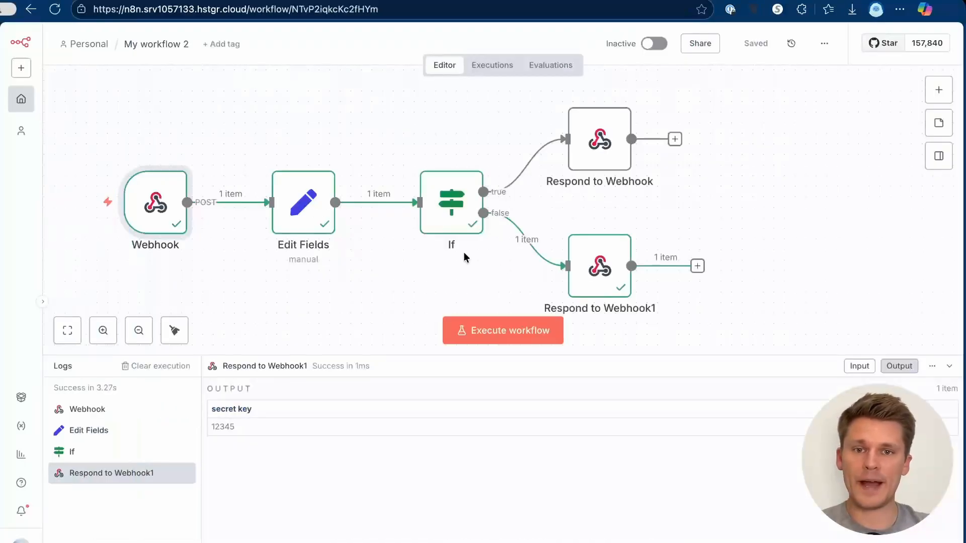
left_click(451, 207)
double_click(451, 207)
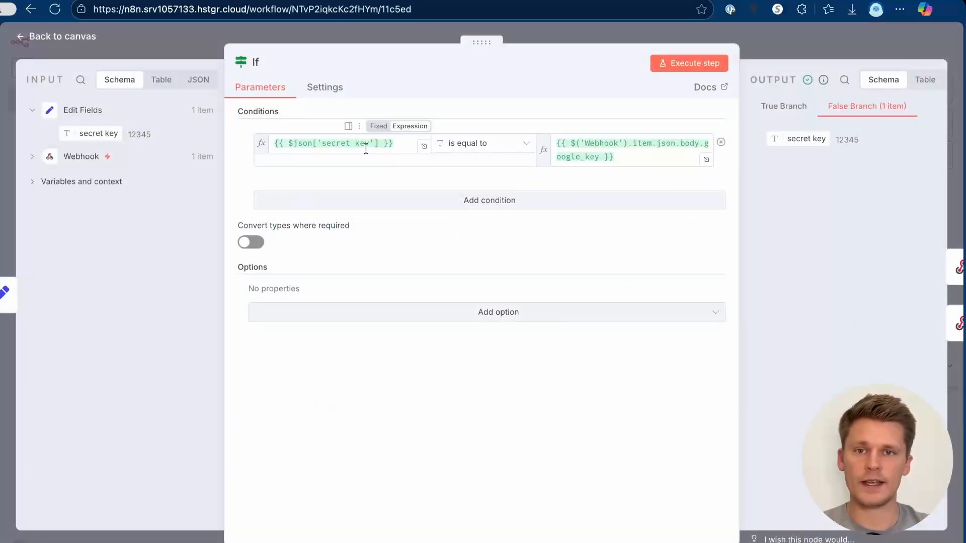
key("Escape")
double_click(306, 227)
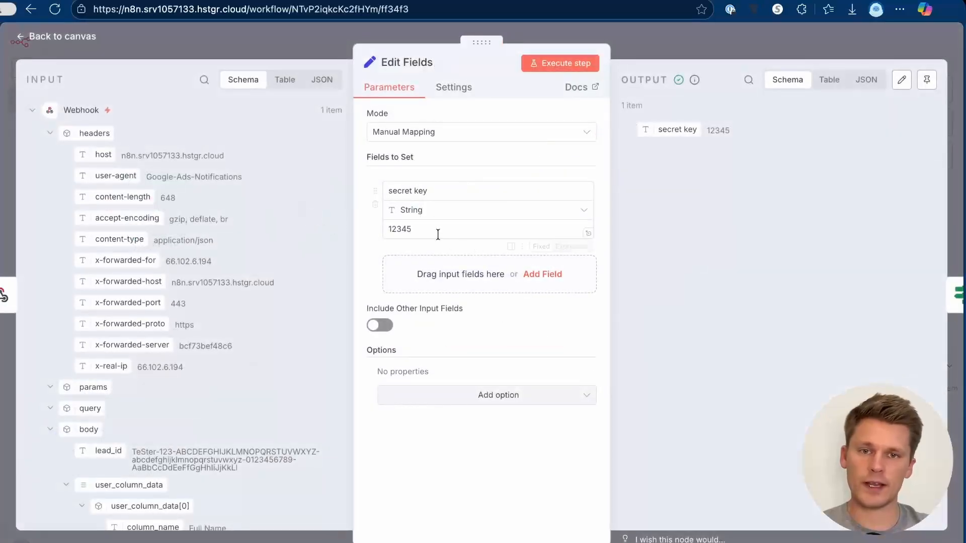
key("Escape")
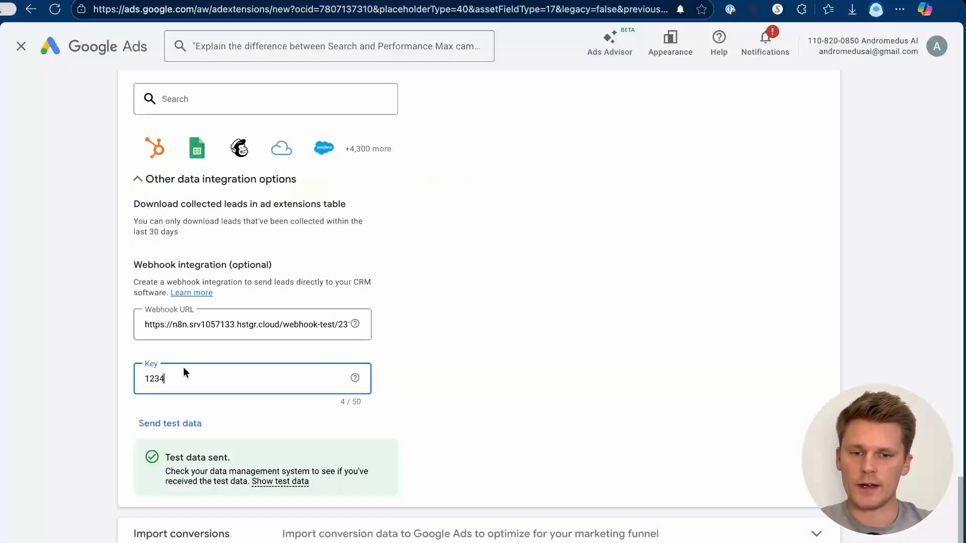
type("5")
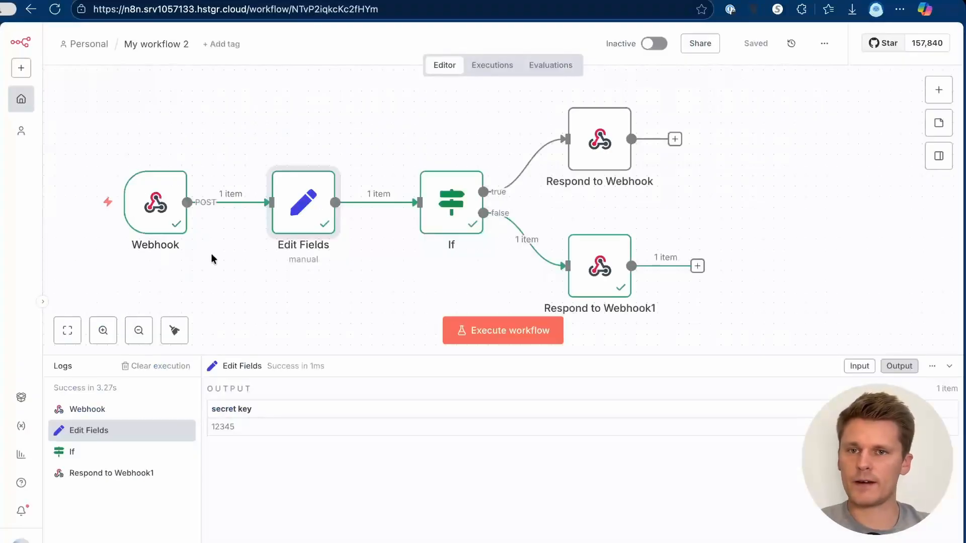
left_click(517, 337)
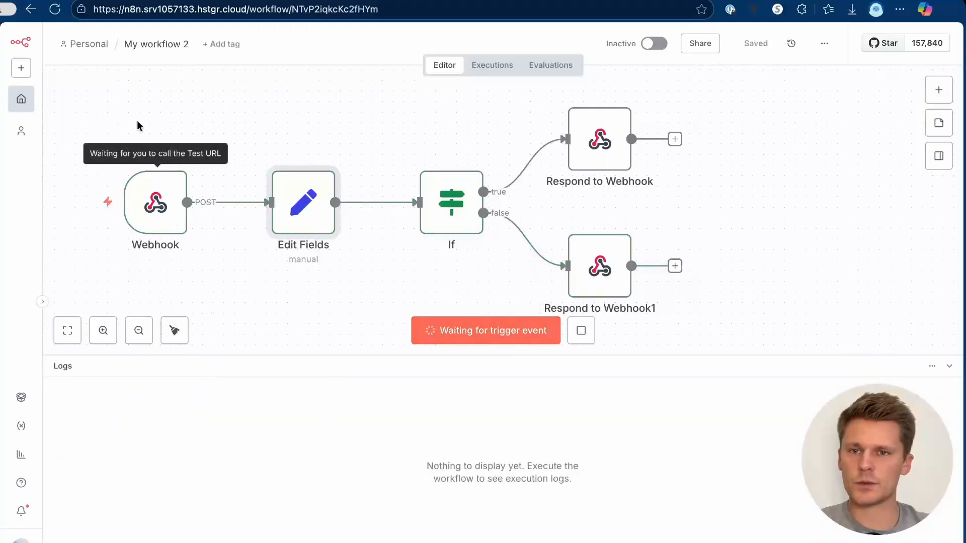
left_click(7, 135)
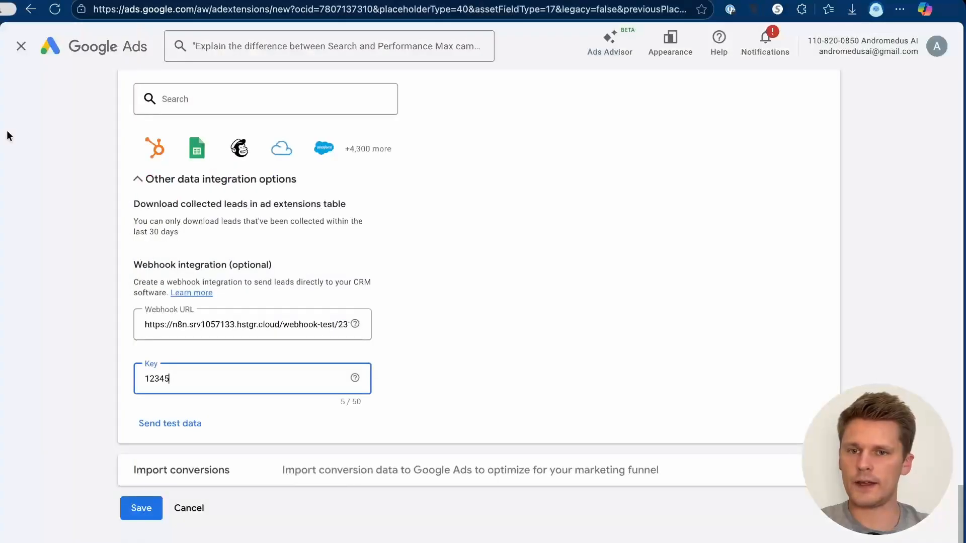
left_click(199, 423)
left_click(2, 156)
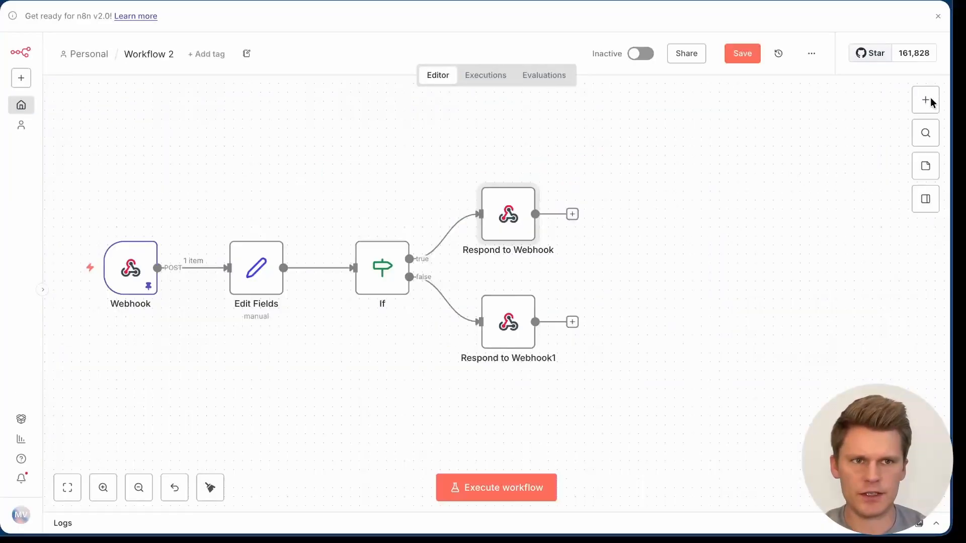
Step: Add an Edit Fields (Set) node after Respond to Webhook with string fields name, phone and email
left_click(926, 100)
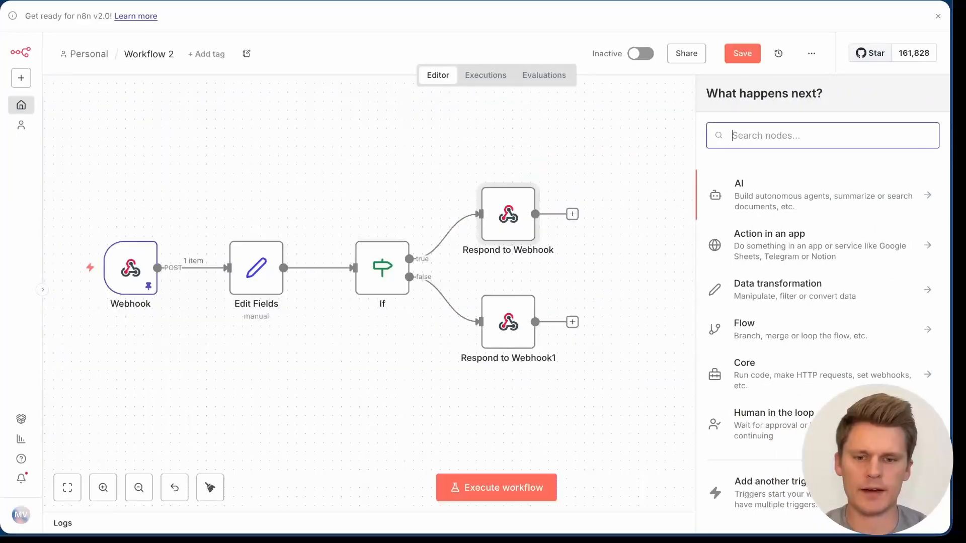
type("set")
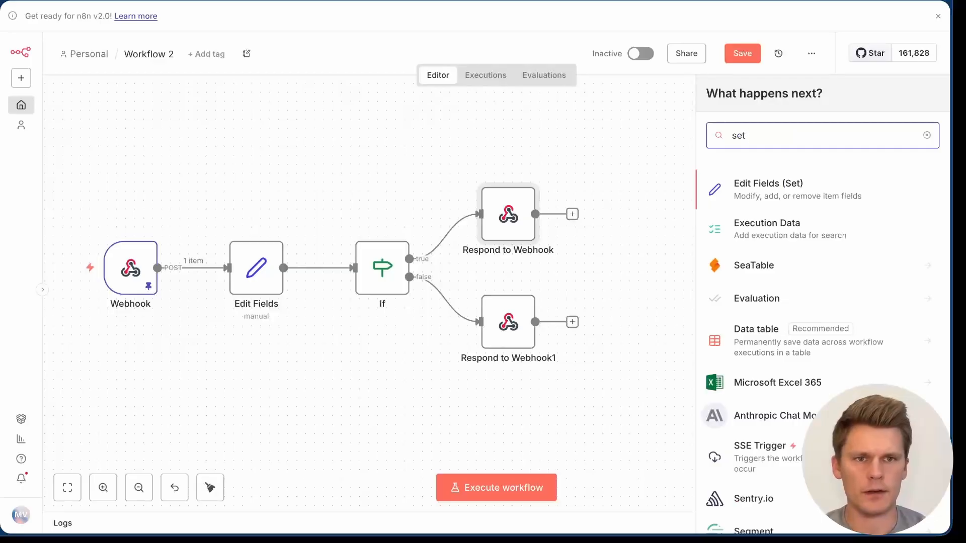
left_click(778, 184)
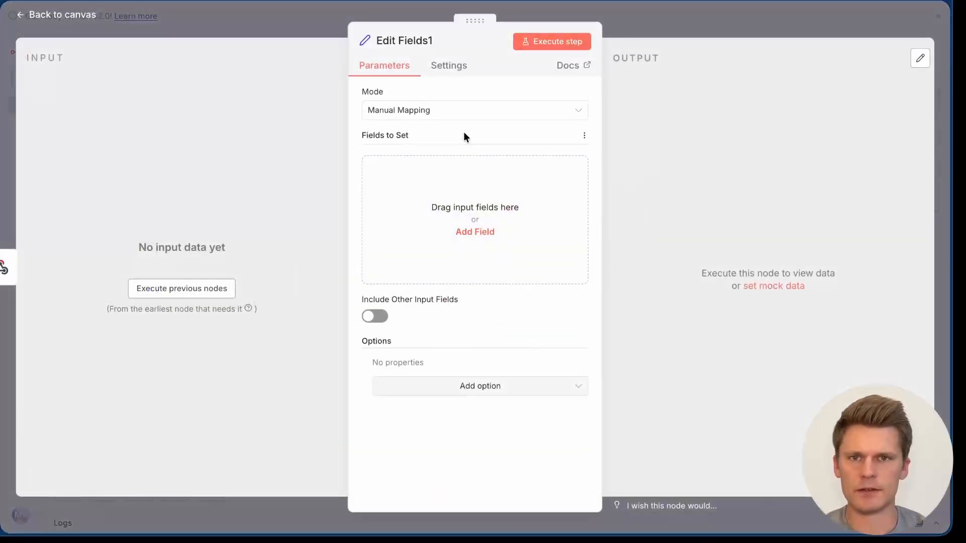
left_click(490, 233)
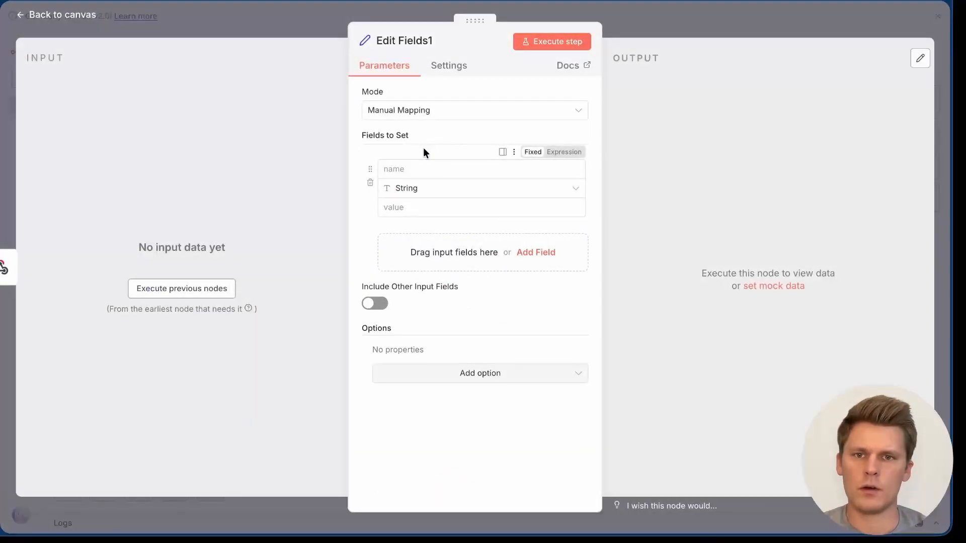
left_click(418, 167)
type("name")
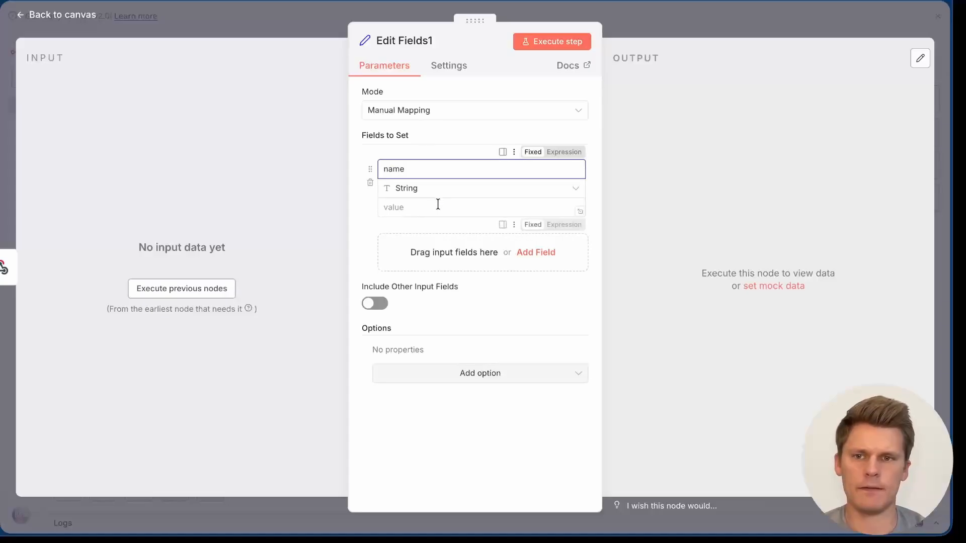
left_click(497, 267)
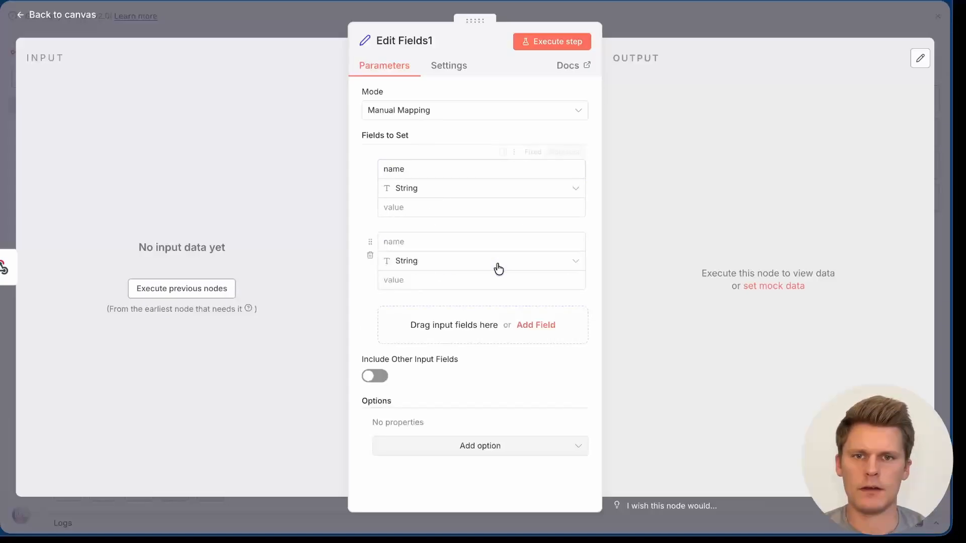
left_click(490, 237)
type("phone")
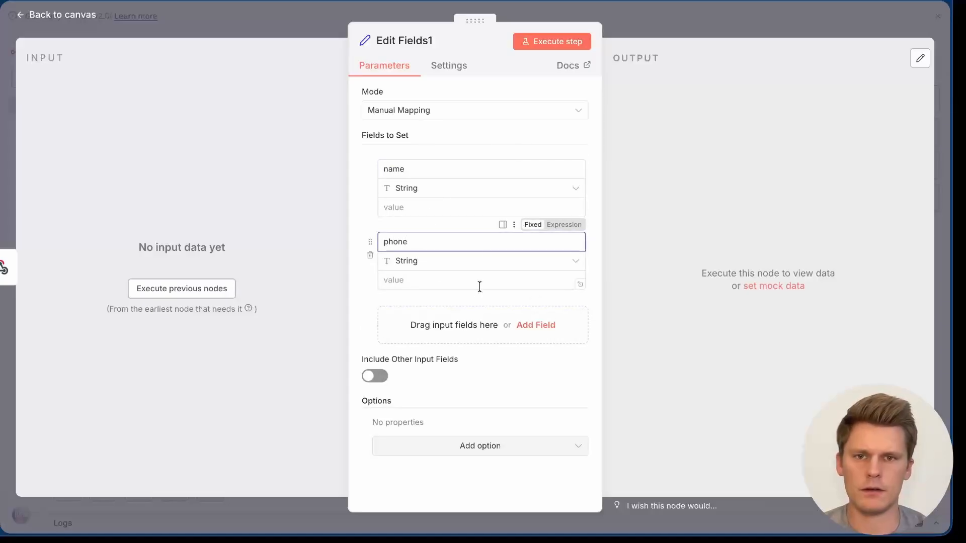
left_click(466, 318)
left_click(442, 319)
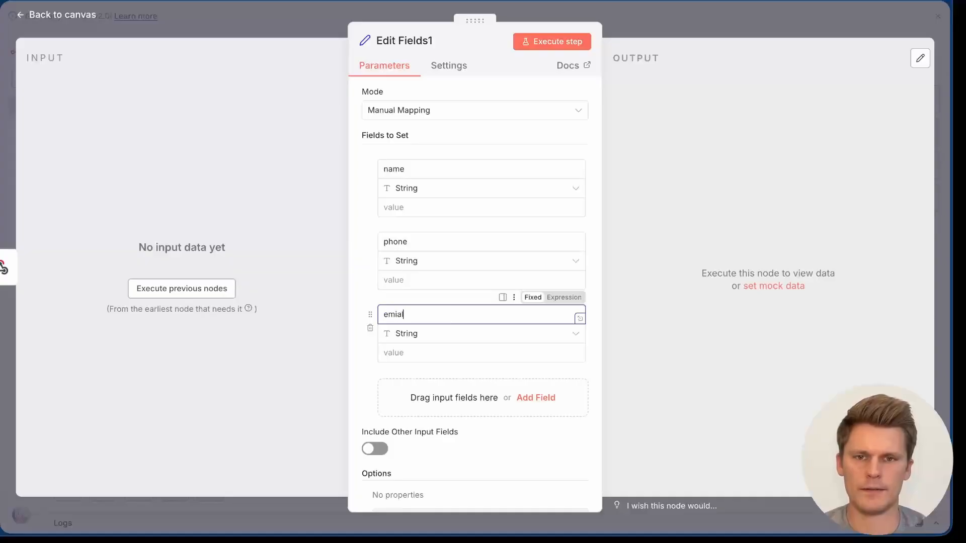
left_click(256, 23)
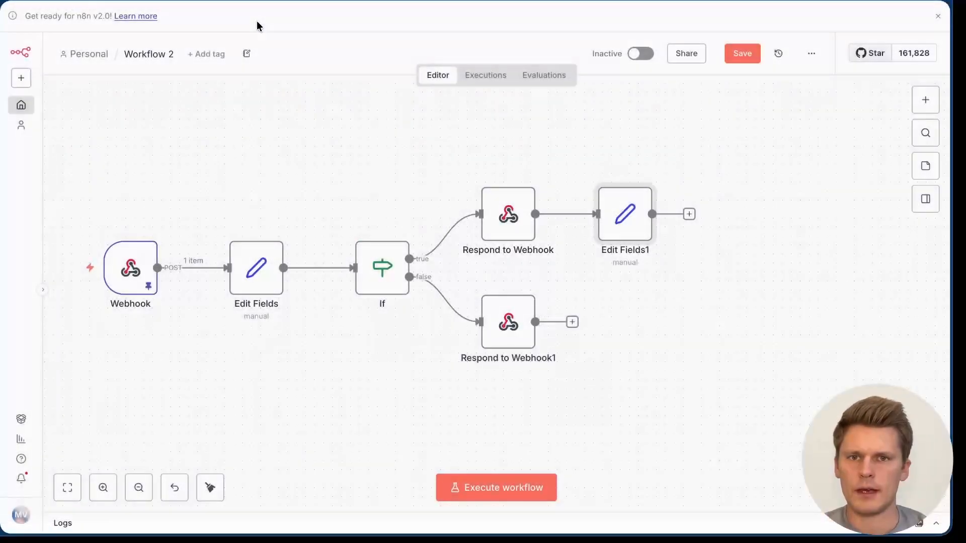
double_click(146, 272)
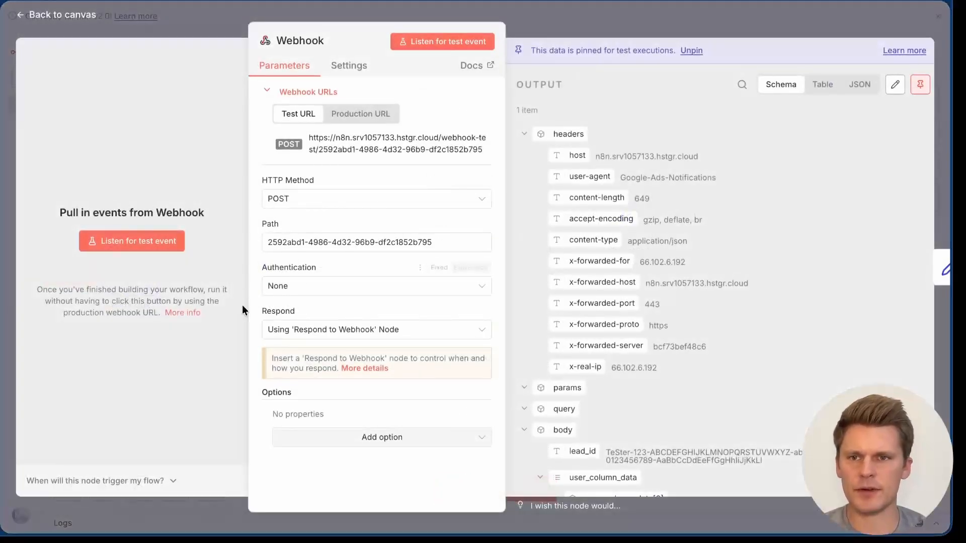
key("Escape")
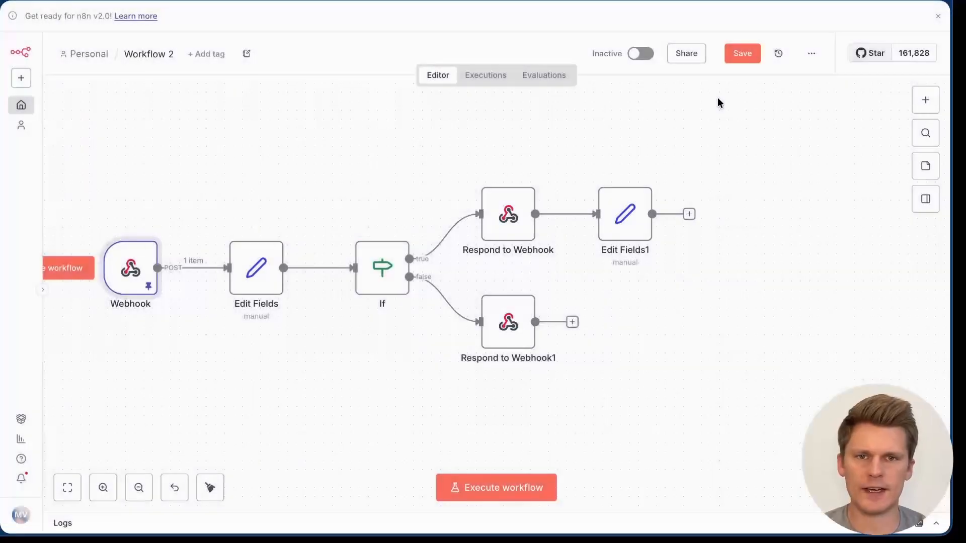
Step: Map the webhook's name, email and phone values into the Edit Fields1 fields
double_click(639, 216)
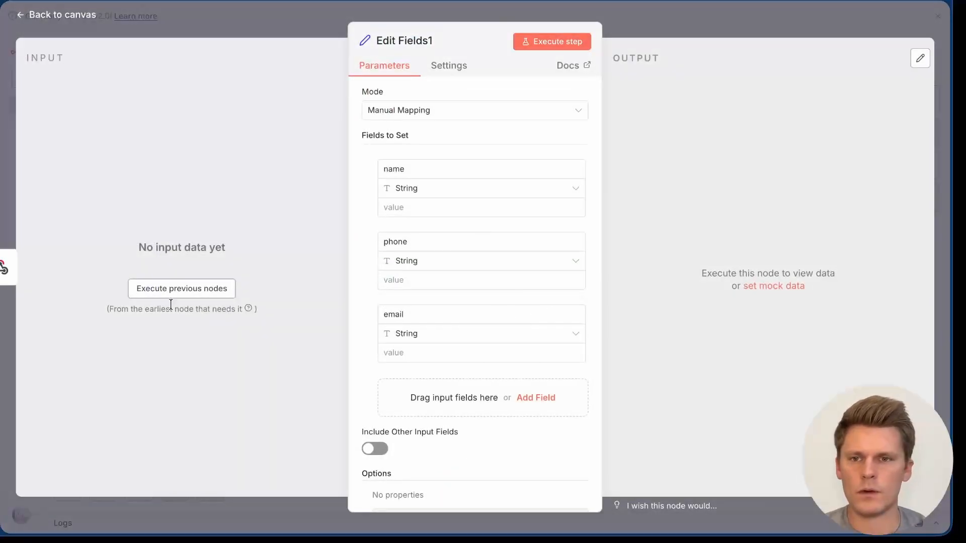
left_click(182, 287)
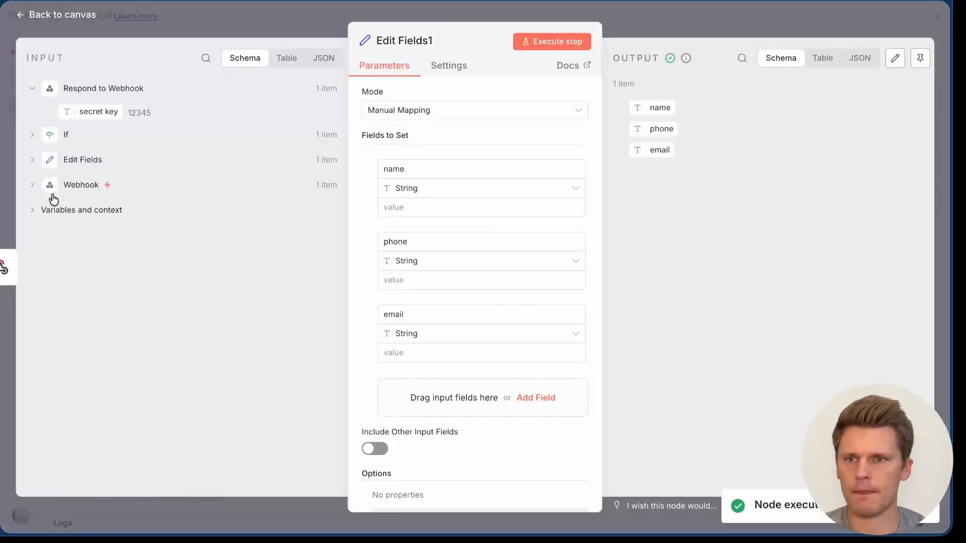
left_click(32, 185)
scroll(278, 276, "down", 5)
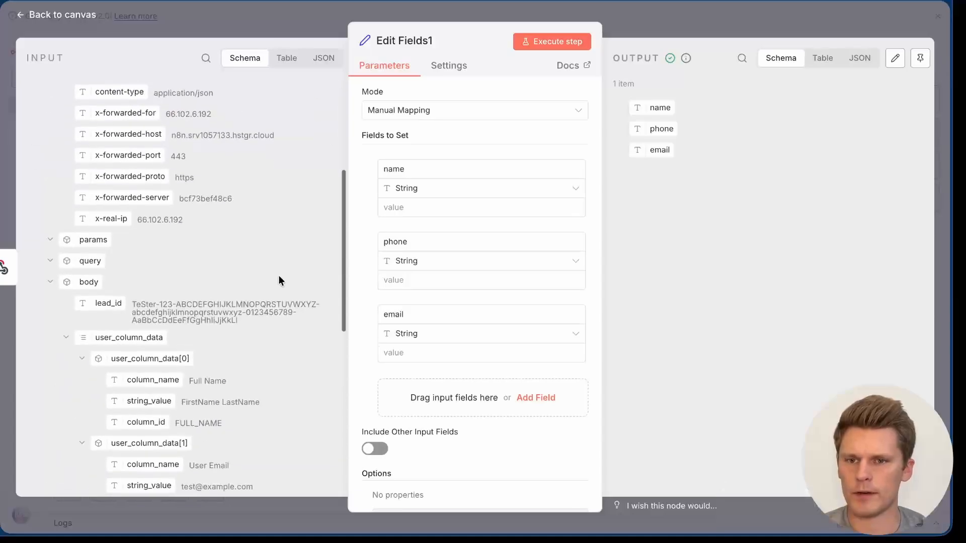
scroll(279, 277, "down", 5)
scroll(164, 190, "up", 1)
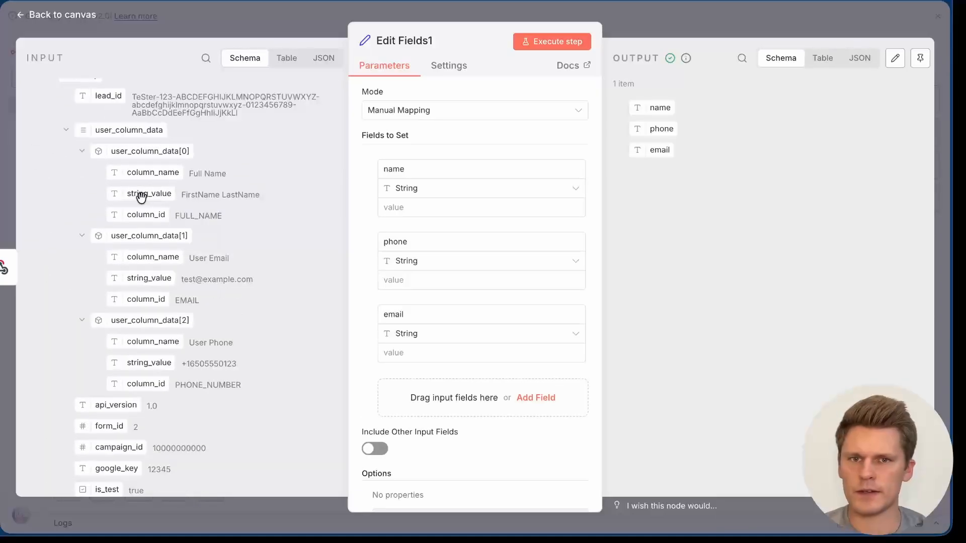
left_click_drag(141, 197, 464, 210)
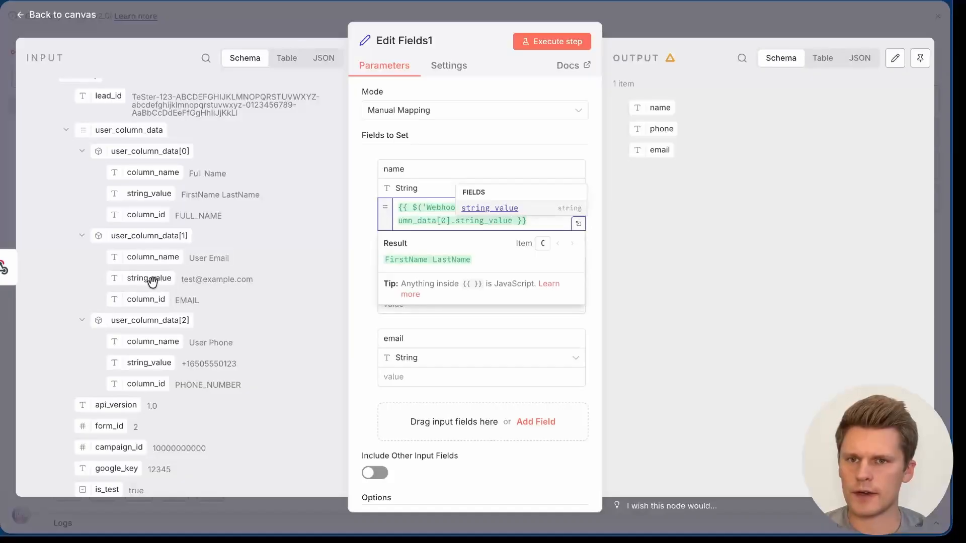
left_click_drag(152, 282, 401, 375)
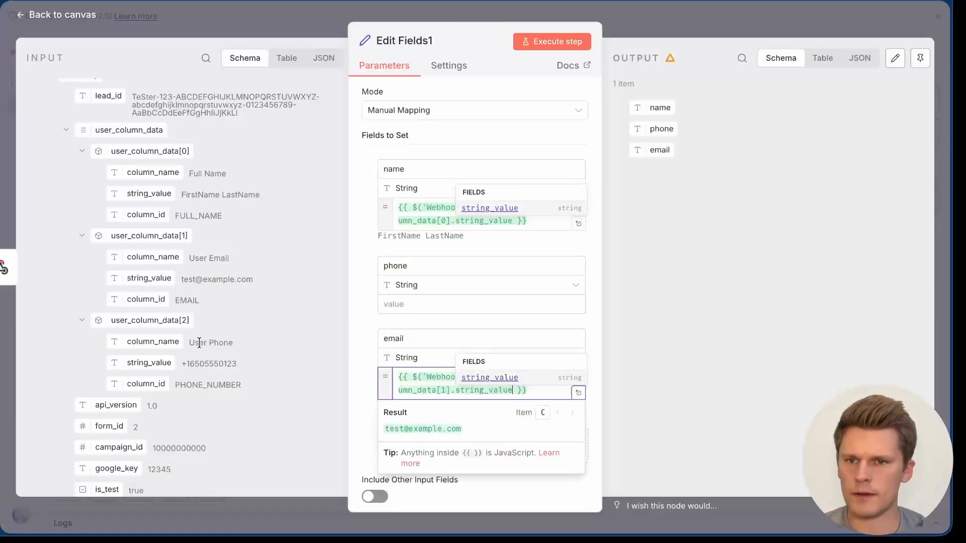
left_click_drag(156, 364, 411, 311)
left_click(593, 238)
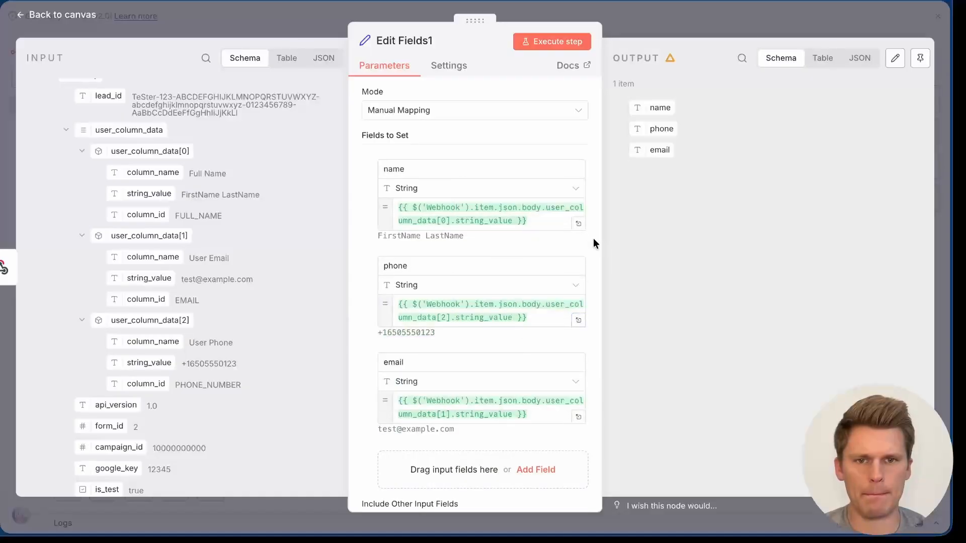
Step: Rename the Edit Fields1 node to 'Vapi Call Information'
left_click(408, 40)
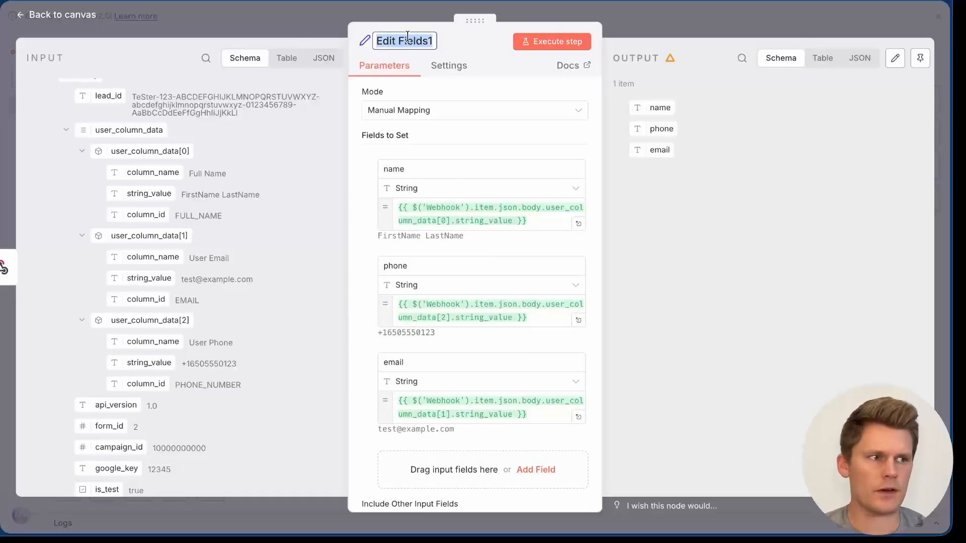
type("Vapi")
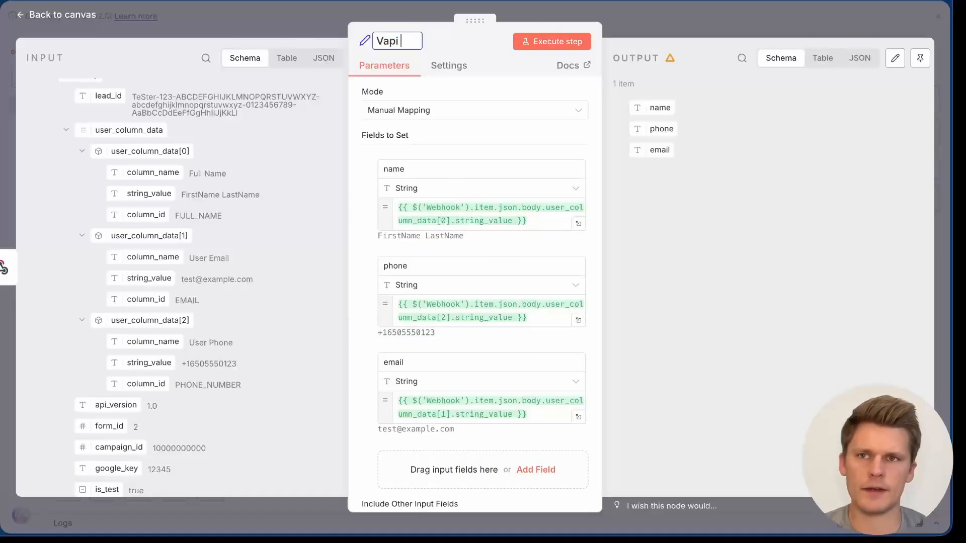
type(" Call Information")
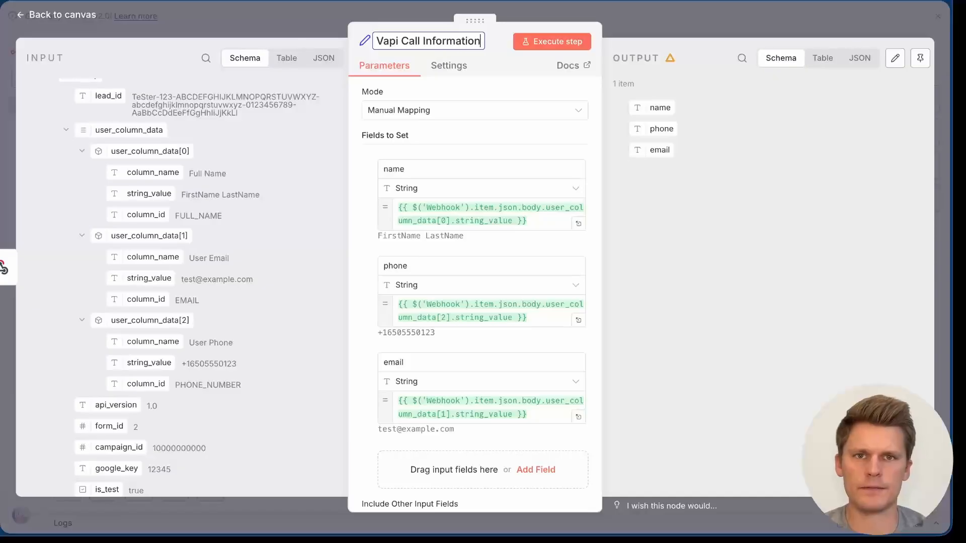
key("Return")
left_click(769, 16)
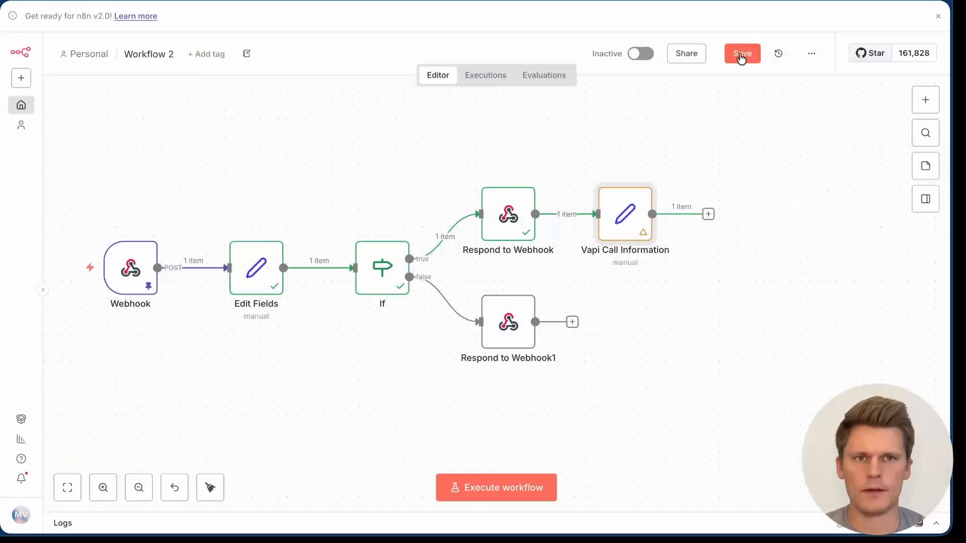
Step: Execute the workflow and check the Vapi Call Information node's output
left_click(500, 487)
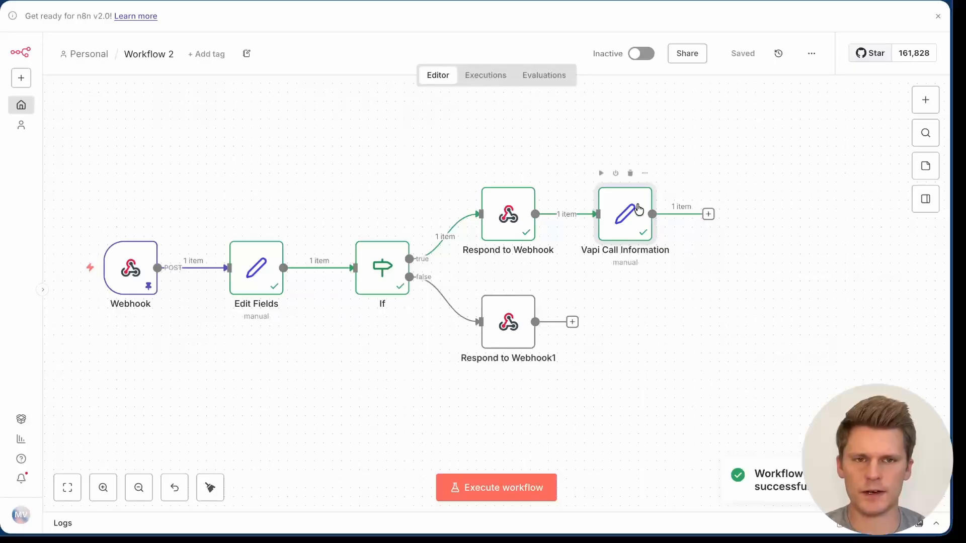
double_click(625, 216)
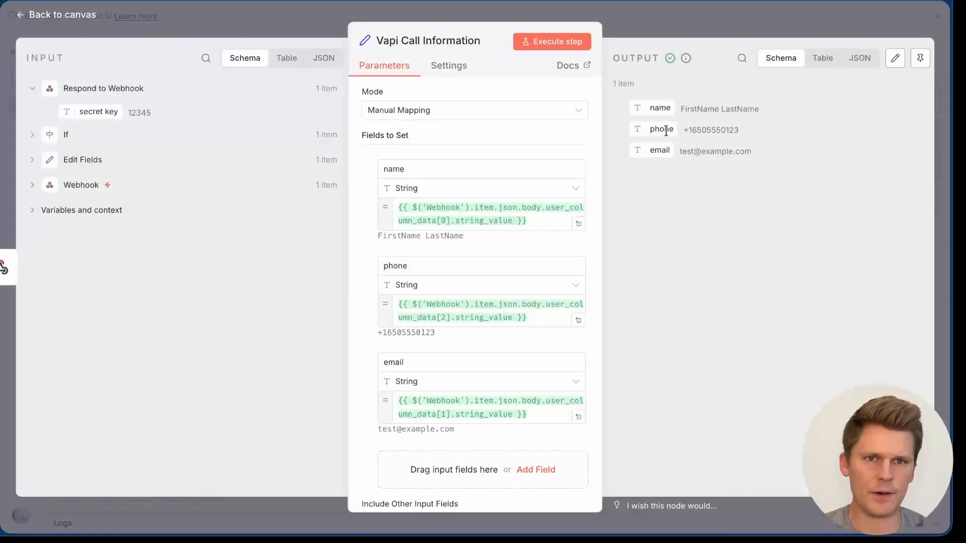
left_click(664, 38)
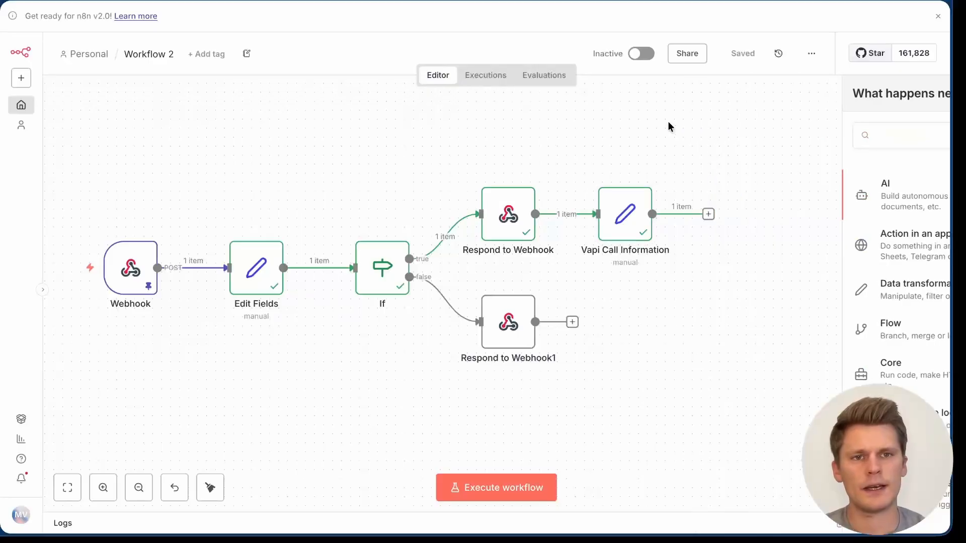
left_click(926, 101)
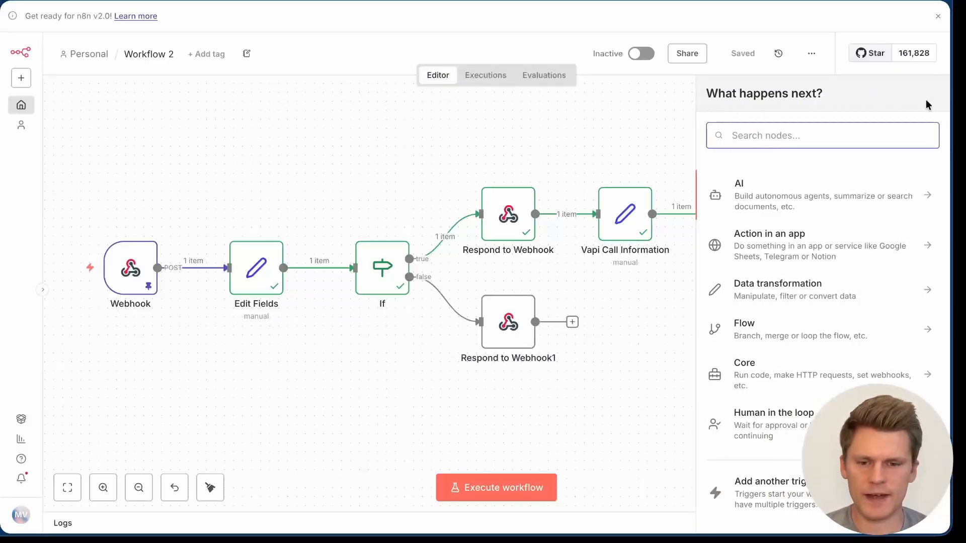
type("http")
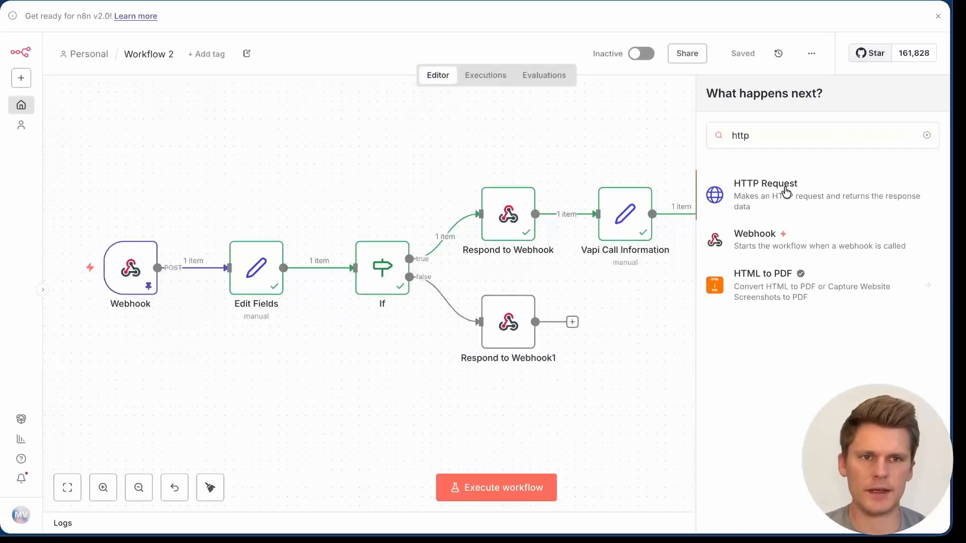
left_click(787, 190)
left_click(453, 137)
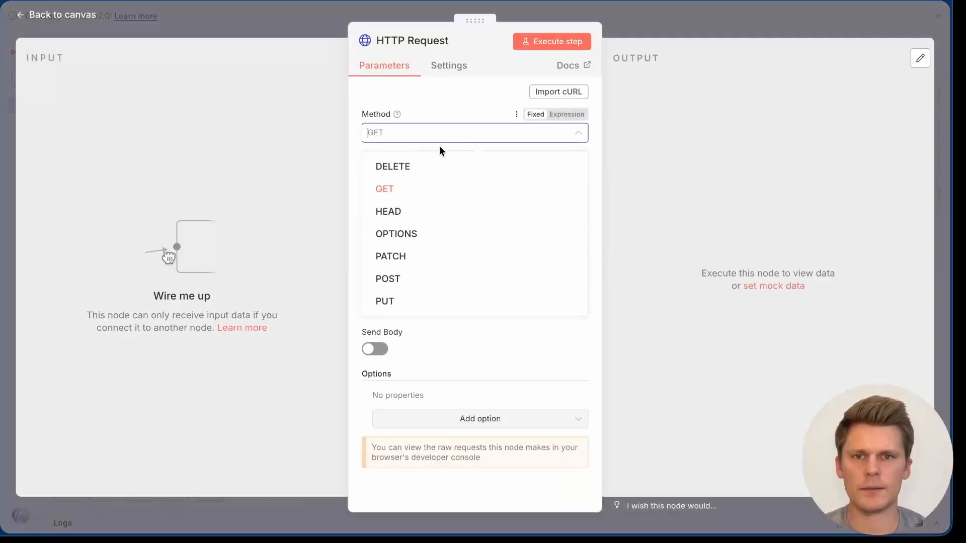
left_click(408, 278)
left_click(455, 176)
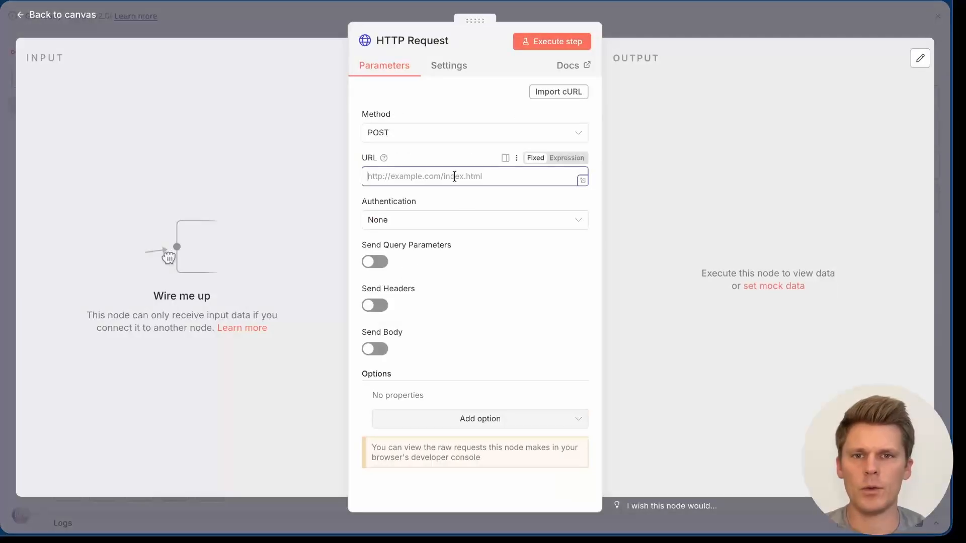
type("https://api.vapi.ai/call")
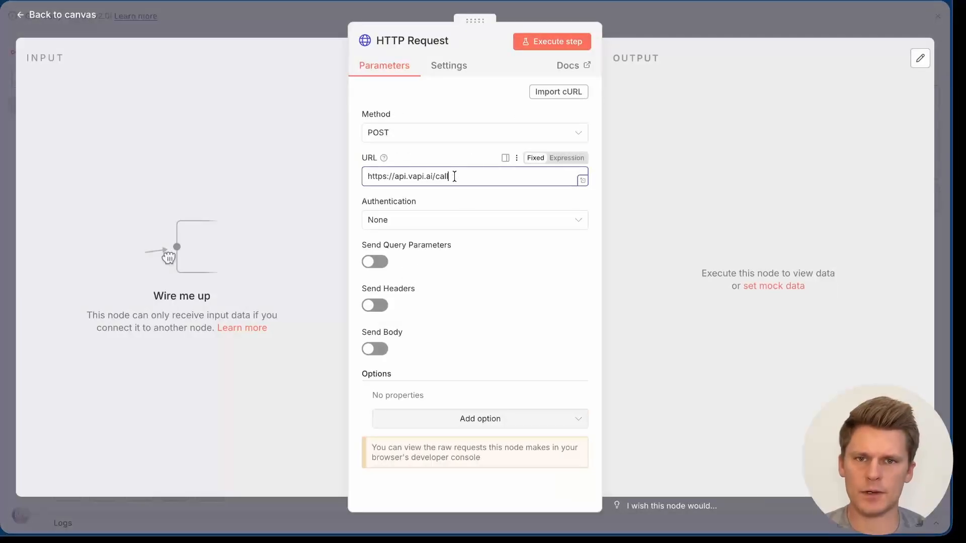
left_click(458, 160)
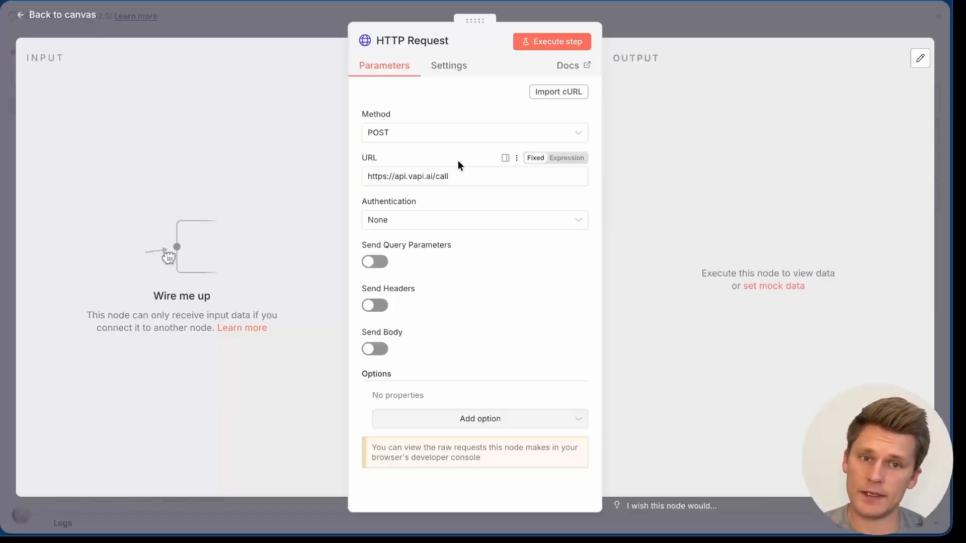
Step: Set authentication to Generic Credential Type with Header Auth using the Vapi Header Auth account
left_click(463, 219)
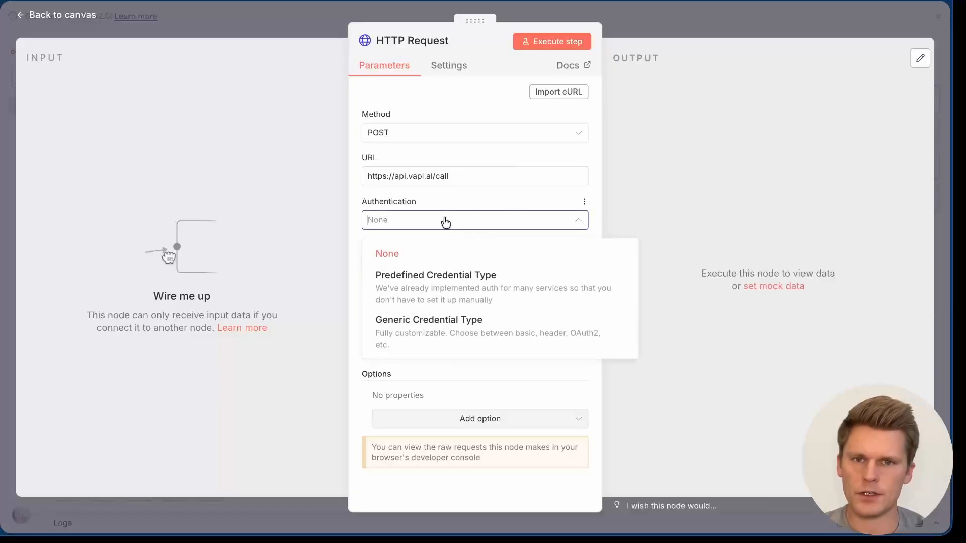
left_click(468, 342)
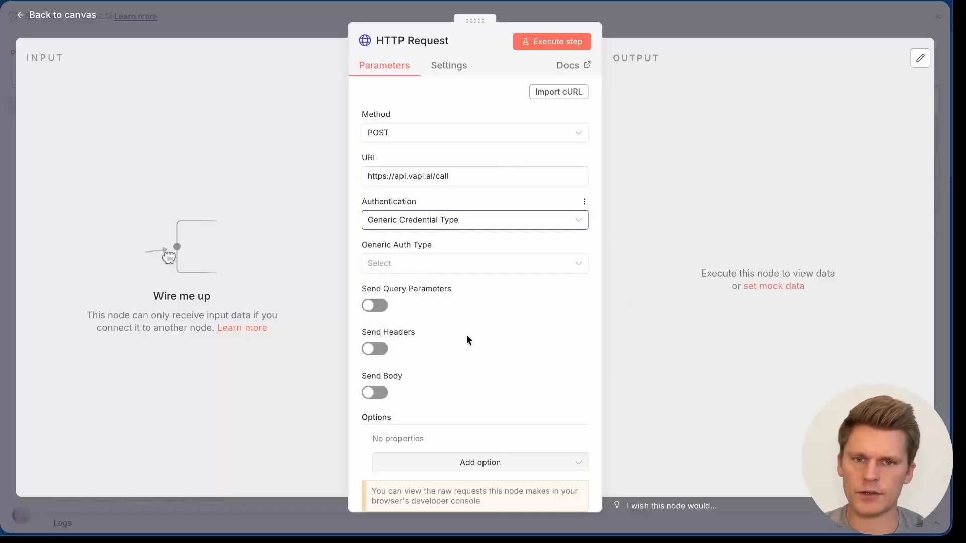
left_click(469, 267)
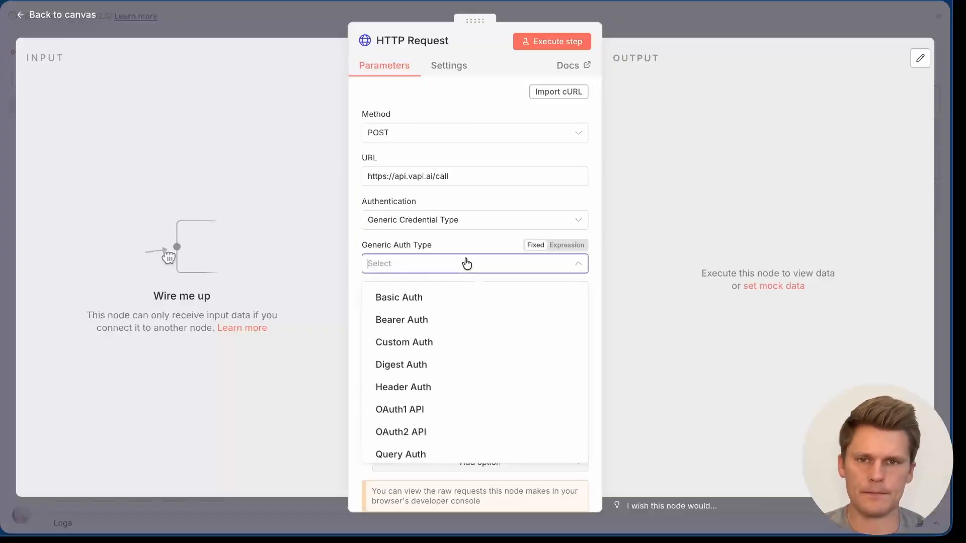
left_click(423, 386)
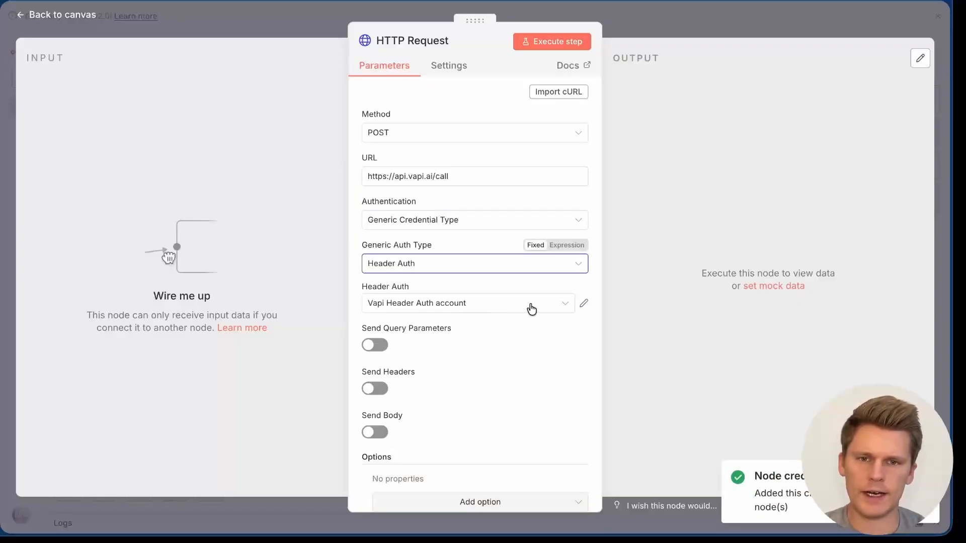
scroll(519, 310, "down", 2)
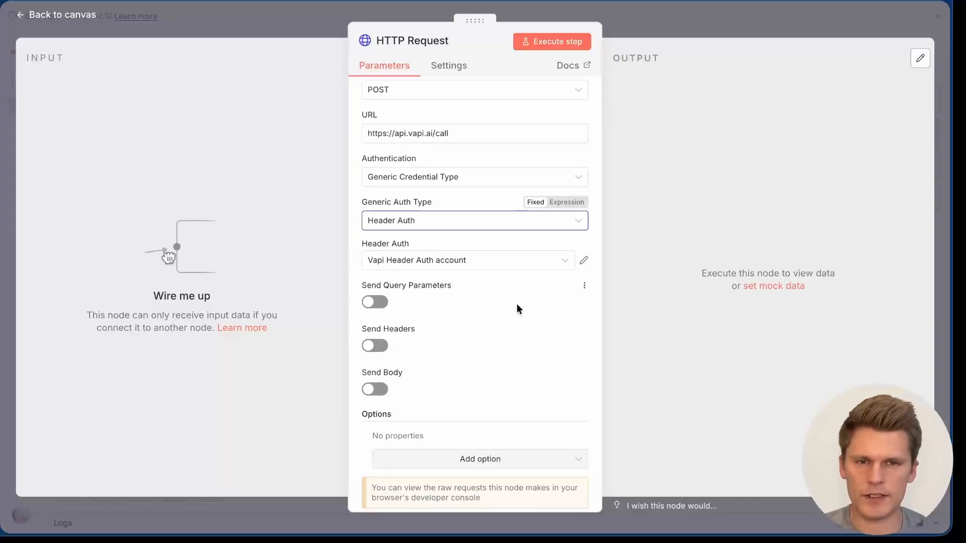
scroll(517, 305, "down", 1)
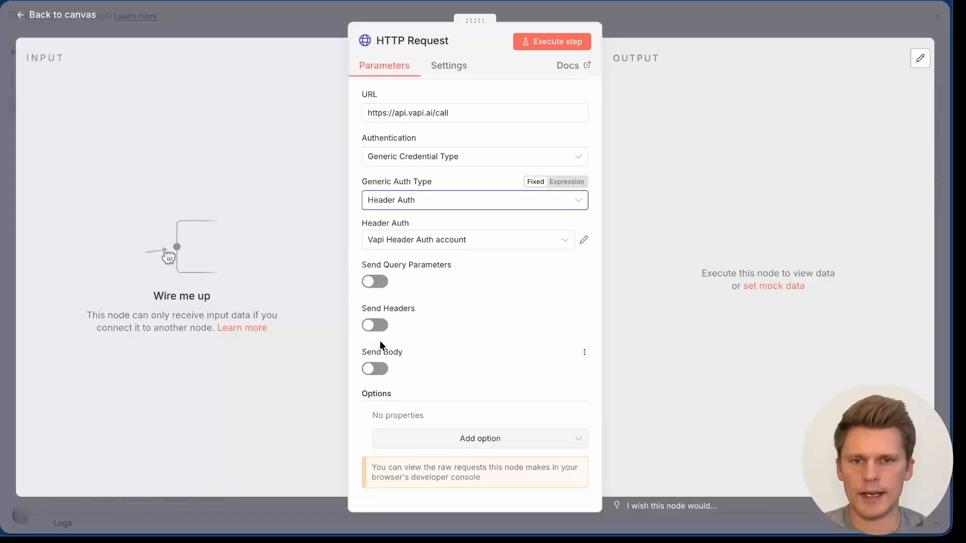
Step: Enable Send Headers and add a Content-Type header valued application/json
left_click(375, 324)
scroll(494, 326, "down", 6)
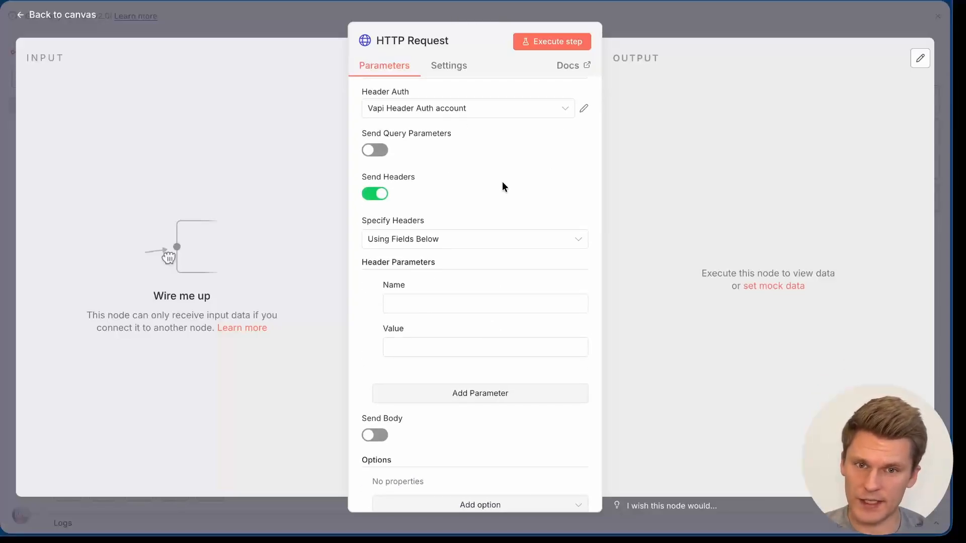
left_click(463, 346)
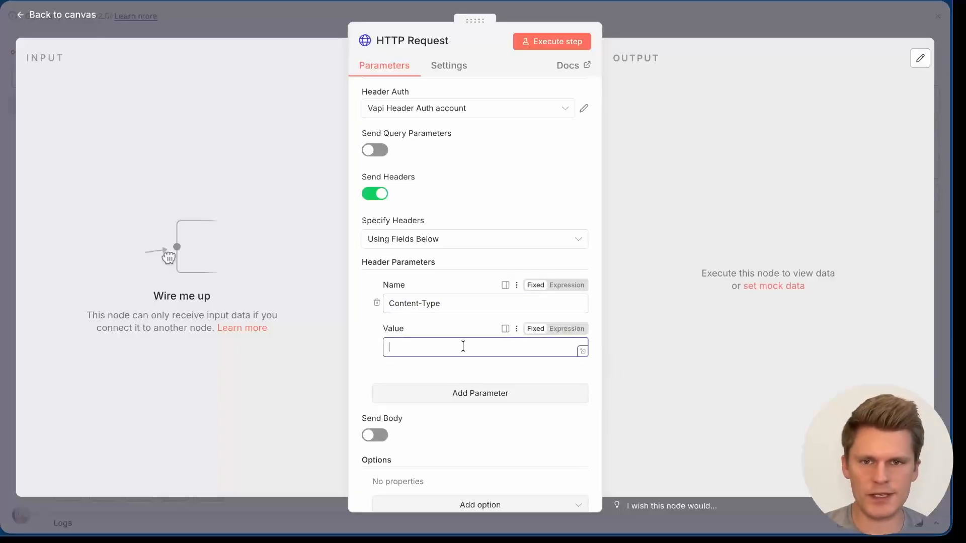
type("application/json")
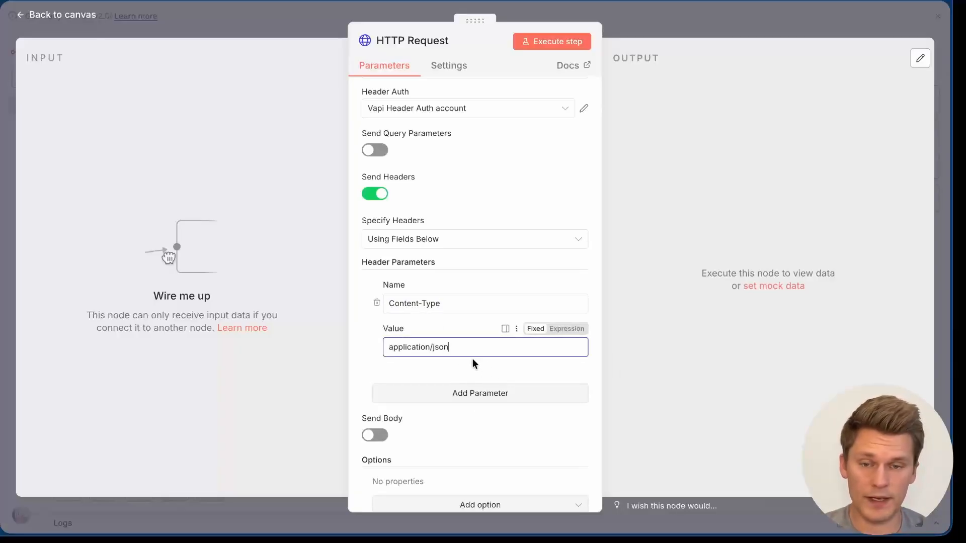
Step: Turn on Send Body with JSON as the body content type
scroll(428, 380, "down", 2)
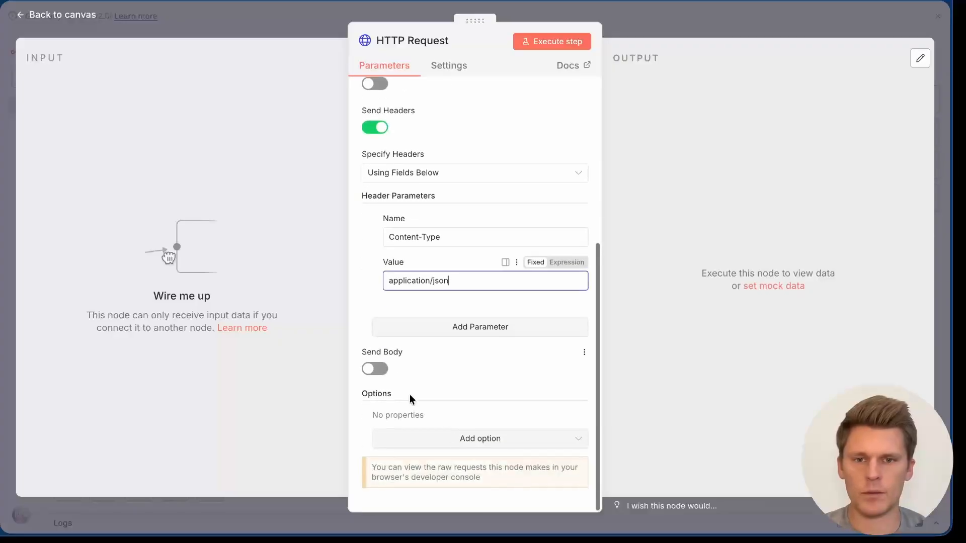
left_click(375, 370)
scroll(459, 231, "up", 6)
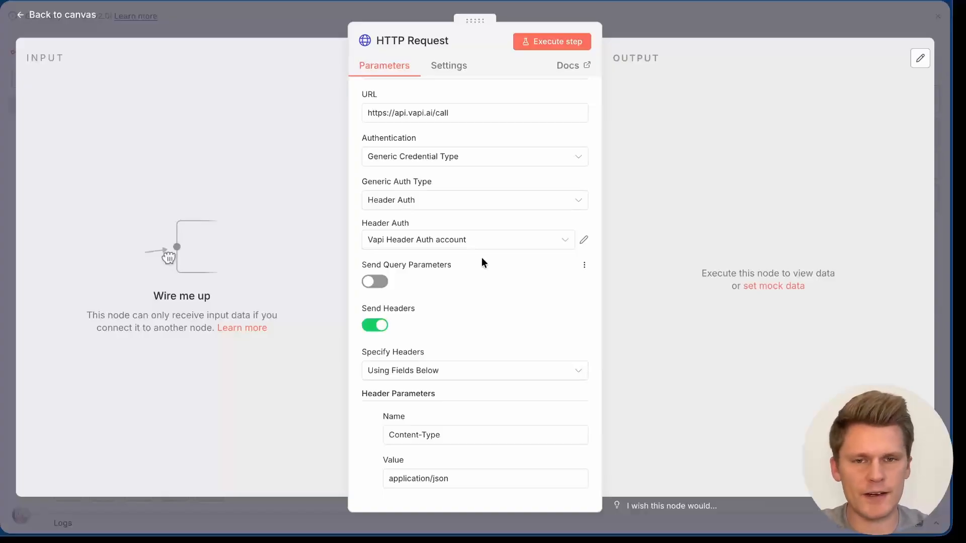
scroll(481, 257, "down", 5)
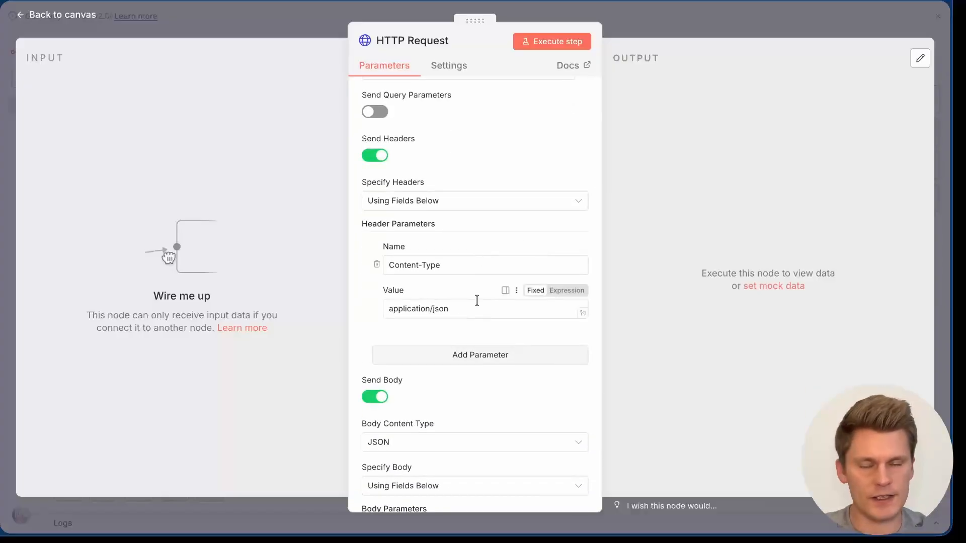
scroll(477, 300, "down", 5)
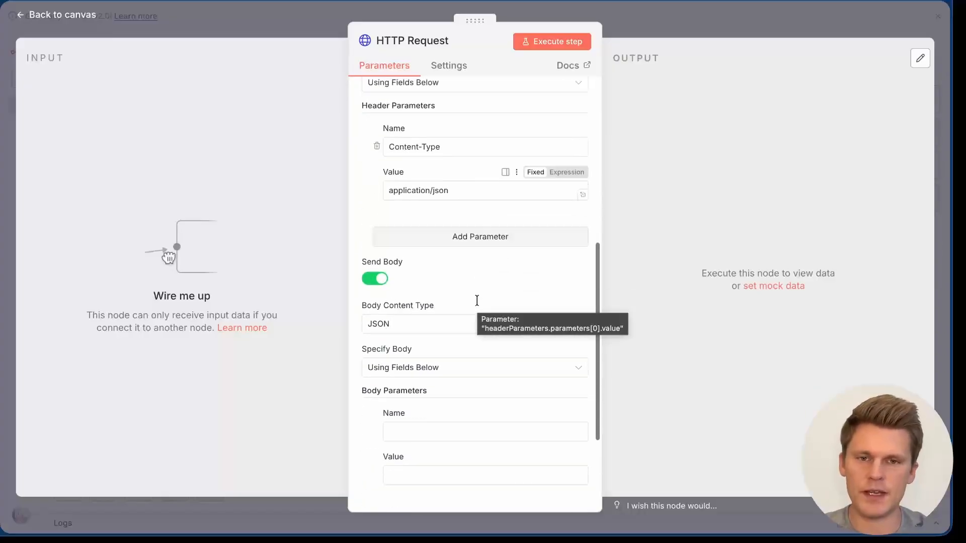
scroll(499, 340, "down", 3)
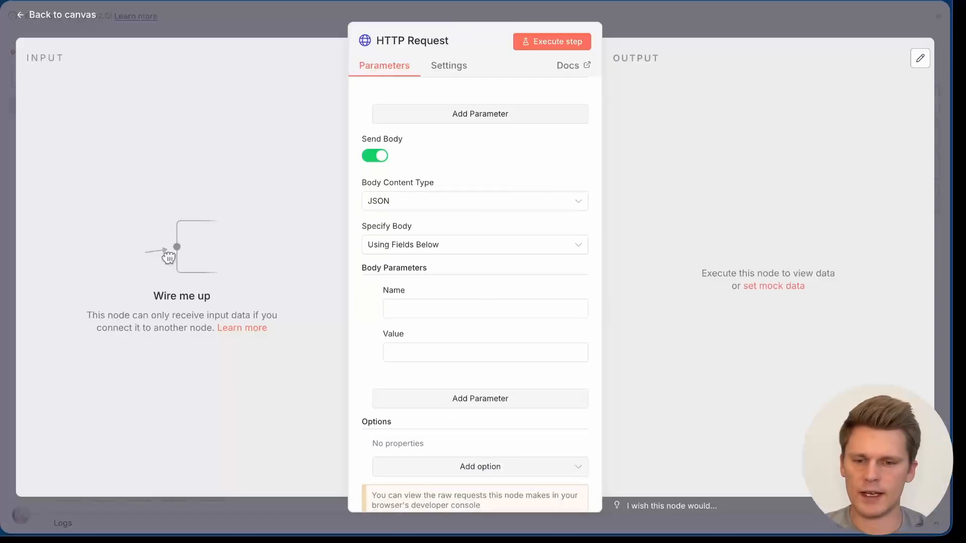
Step: Add five body parameters: assistantId, phoneNumberId, customer.name, customer.number and metadata.email
left_click(418, 310)
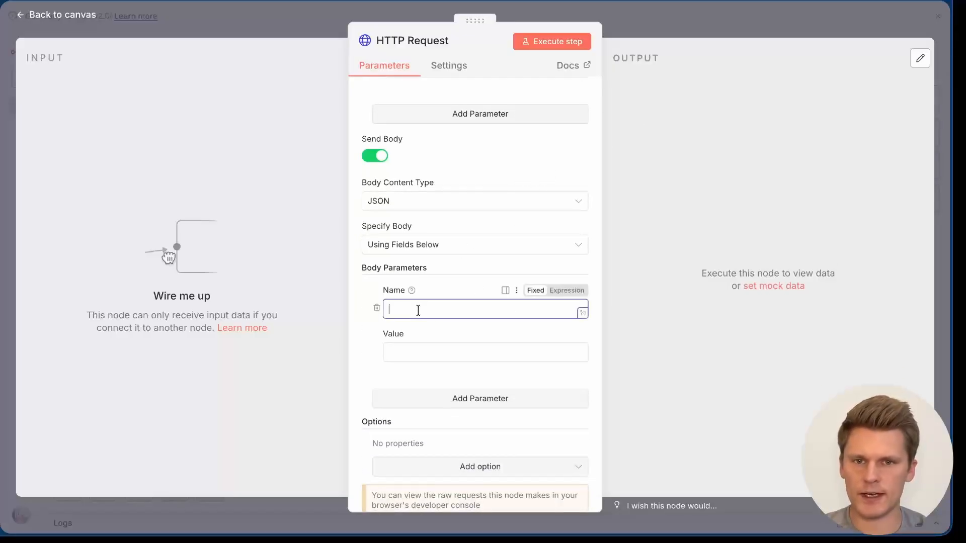
type("assistantId")
scroll(463, 325, "down", 1)
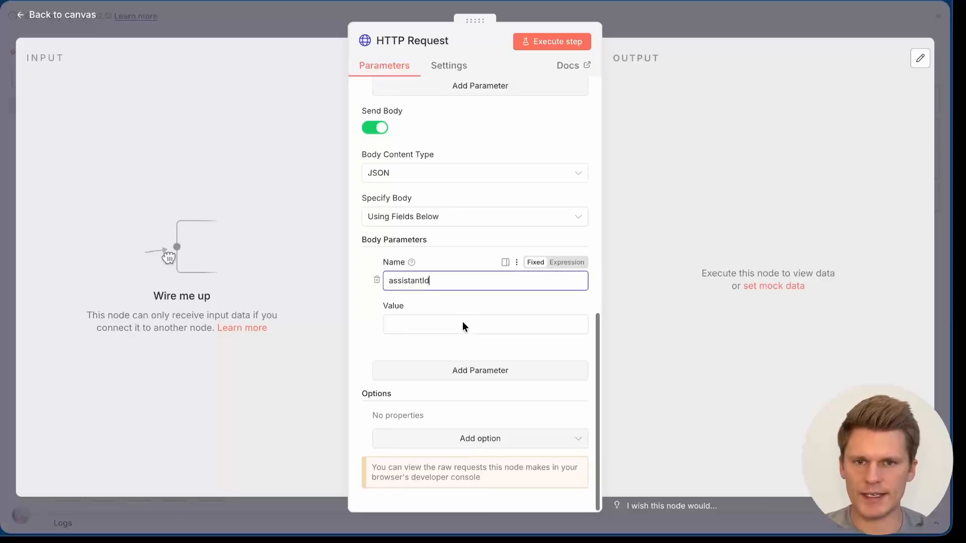
left_click(476, 367)
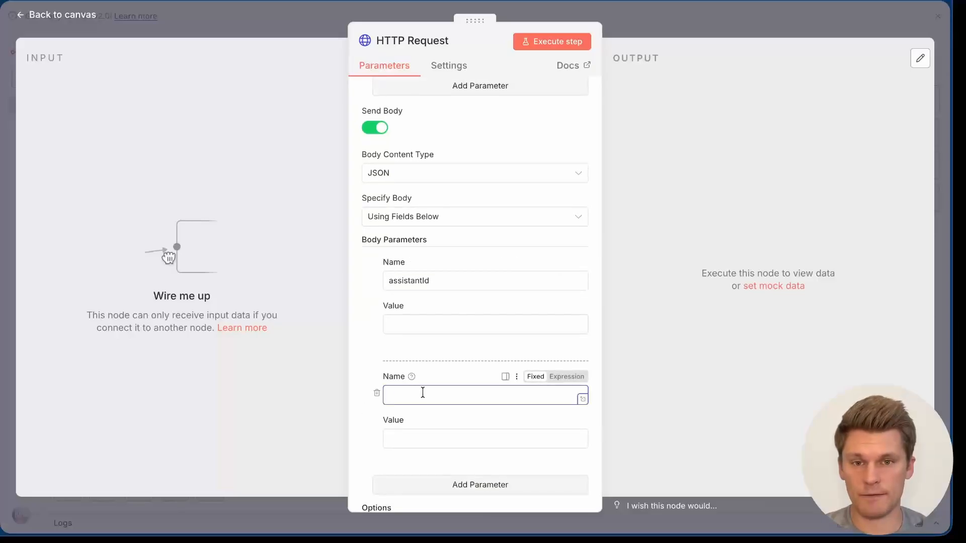
type("phoneNumberId")
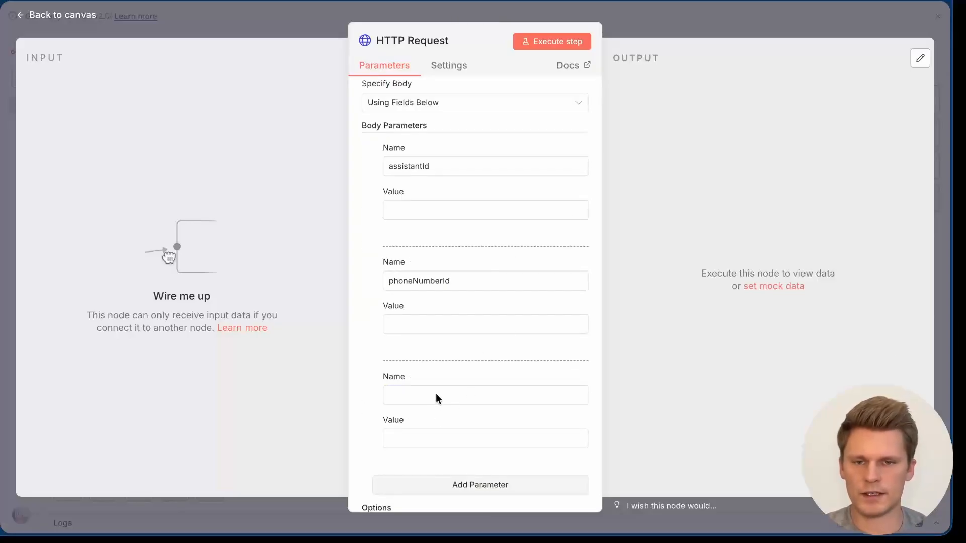
left_click(435, 395)
type("customer.name")
scroll(431, 391, "down", 4)
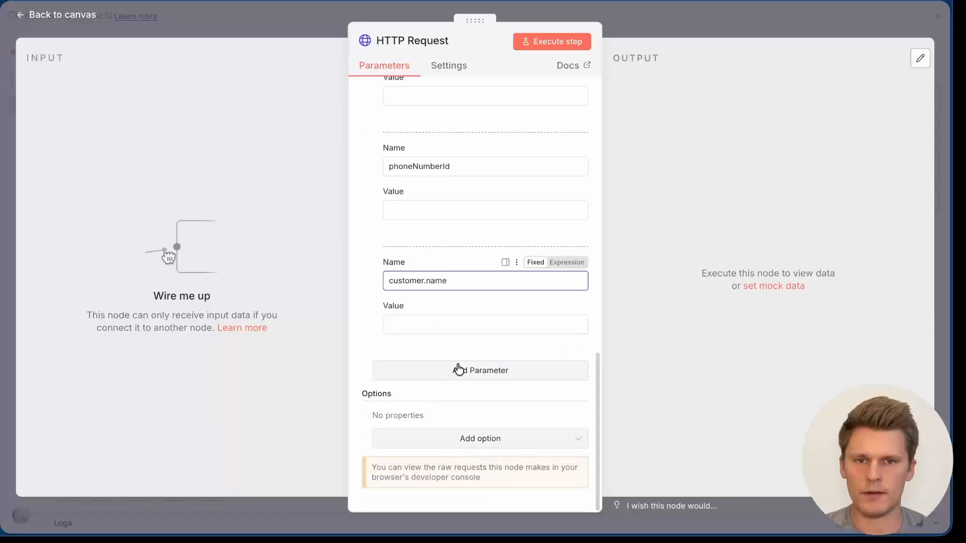
left_click(459, 370)
left_click(442, 388)
type("customer.number")
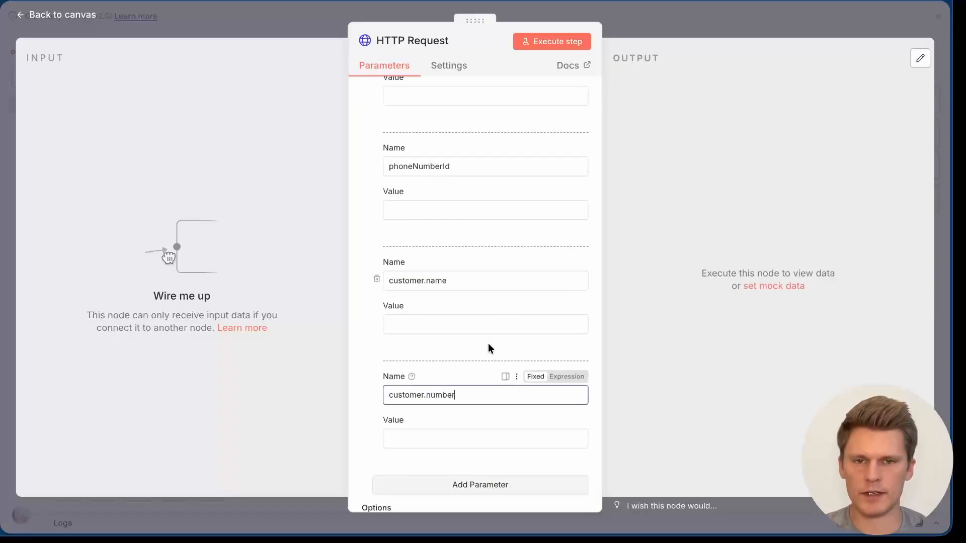
scroll(488, 343, "down", 3)
left_click(488, 369)
left_click(429, 397)
type("metadata.email")
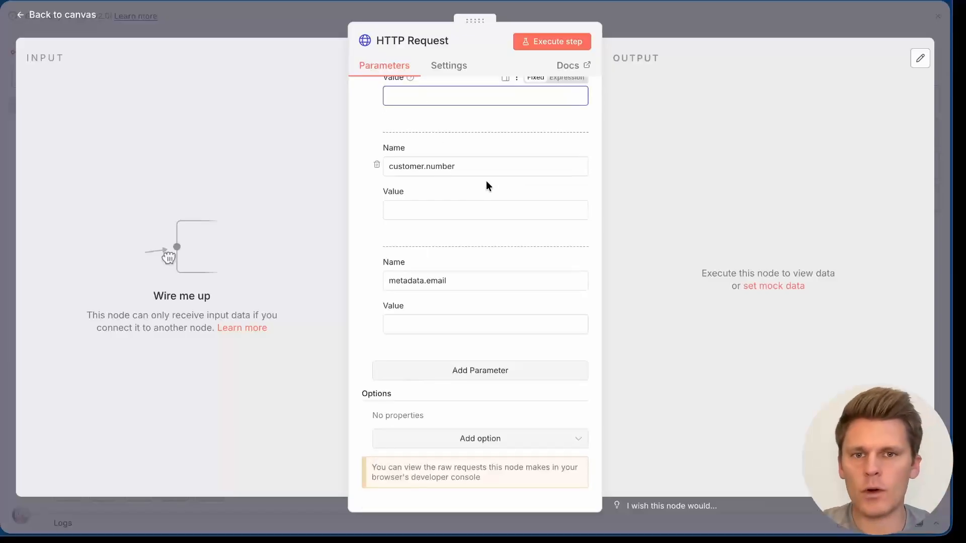
Step: Fill customer.name with the lead's name and metadata.email with their e-mail address, then close the node
scroll(486, 186, "up", 3)
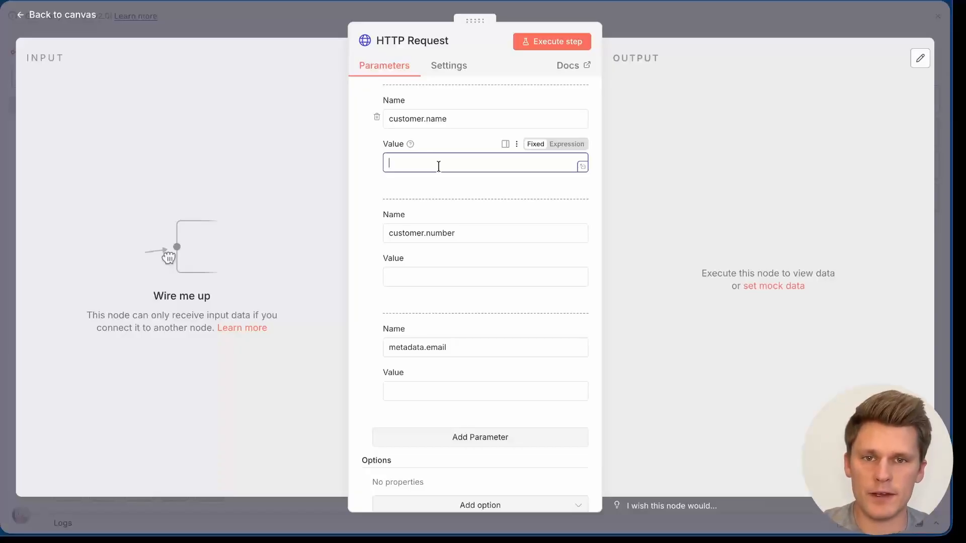
type("Jim Halpert")
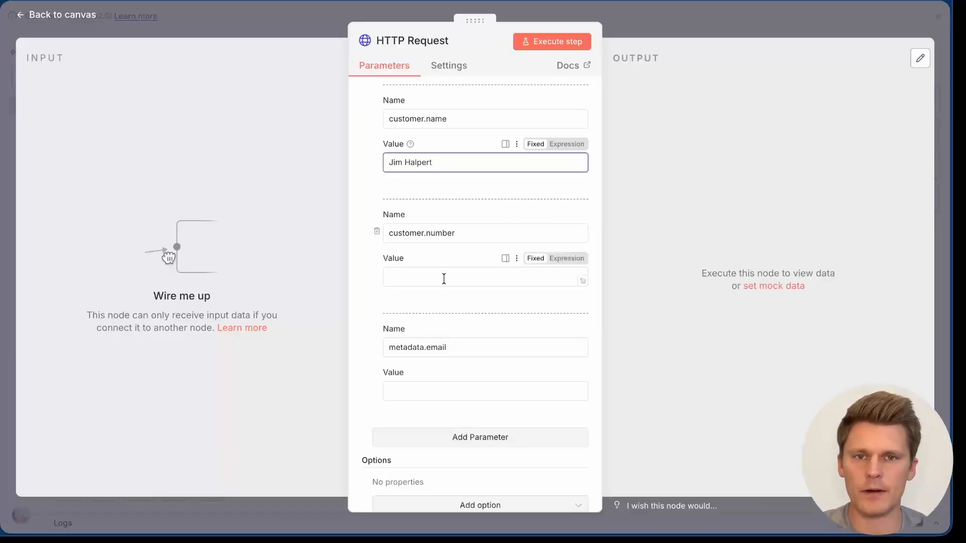
scroll(443, 279, "down", 2)
left_click(447, 216)
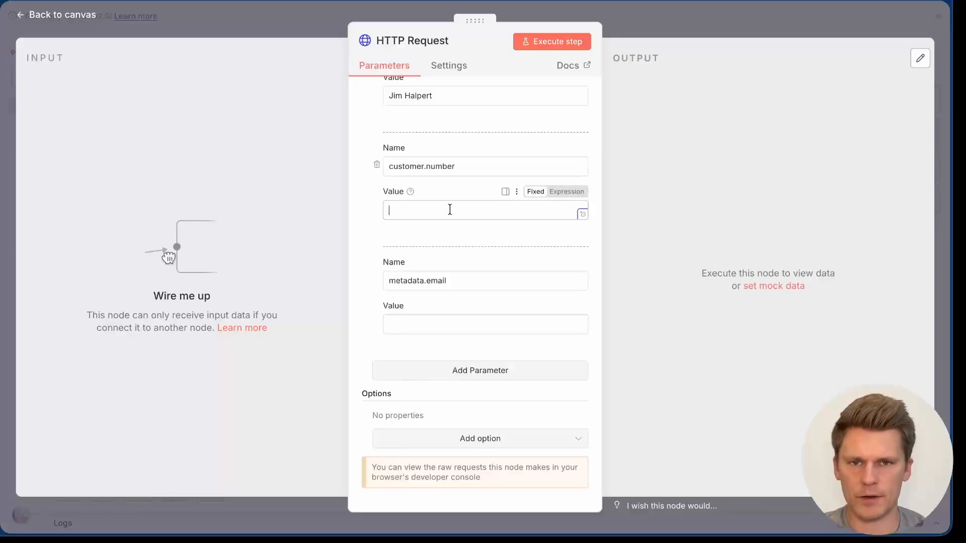
left_click(445, 326)
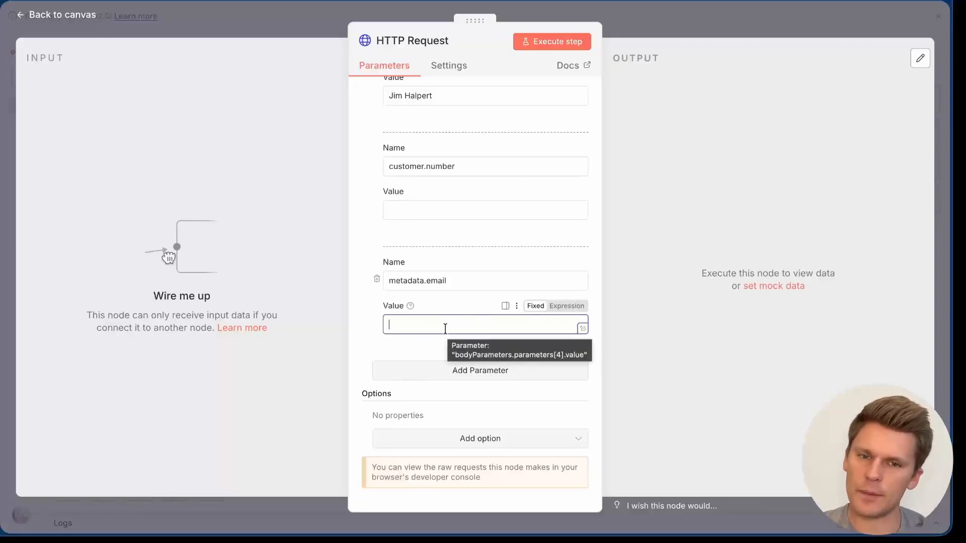
key("ctrl+v")
key("Escape")
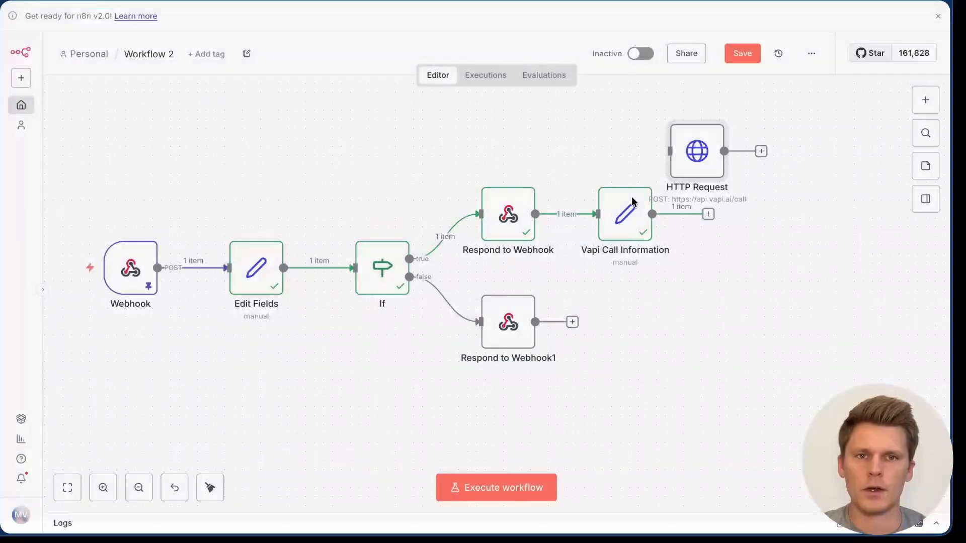
Step: Place the HTTP Request node after Vapi Call Information, connect them, and save the workflow
left_click_drag(699, 160, 770, 205)
left_click_drag(652, 214, 753, 218)
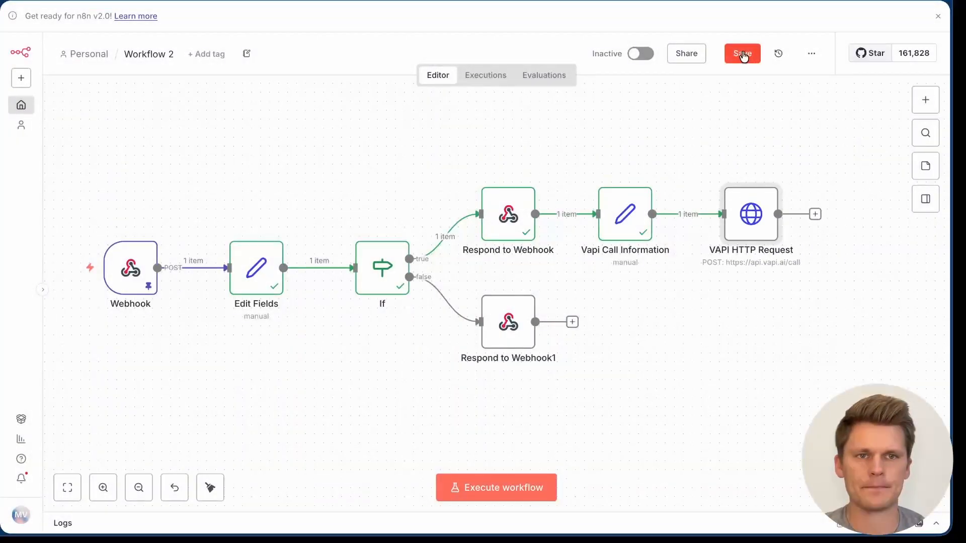
left_click(743, 53)
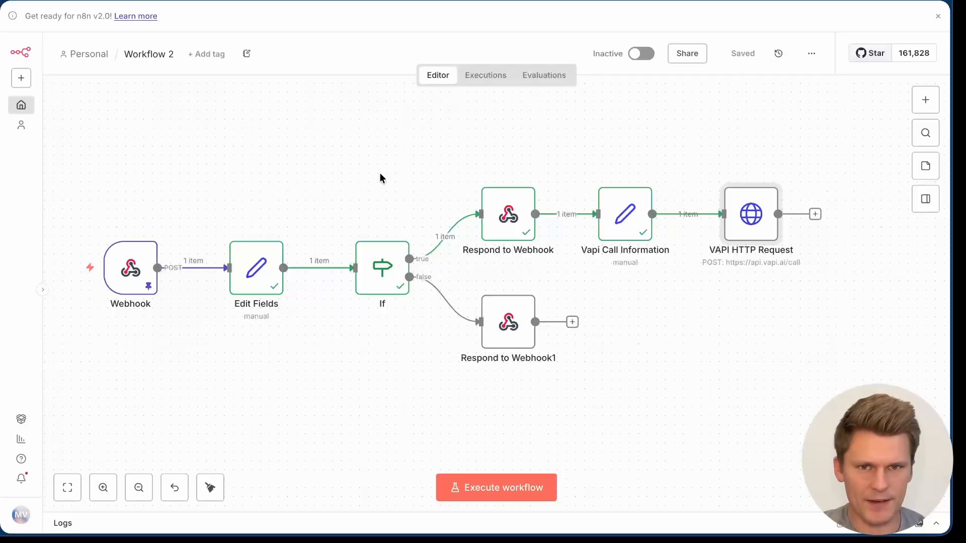
key("ctrl+t")
Step: Go to vapi.ai and sign up for a new Vapi account
type("https://vapi.ai/")
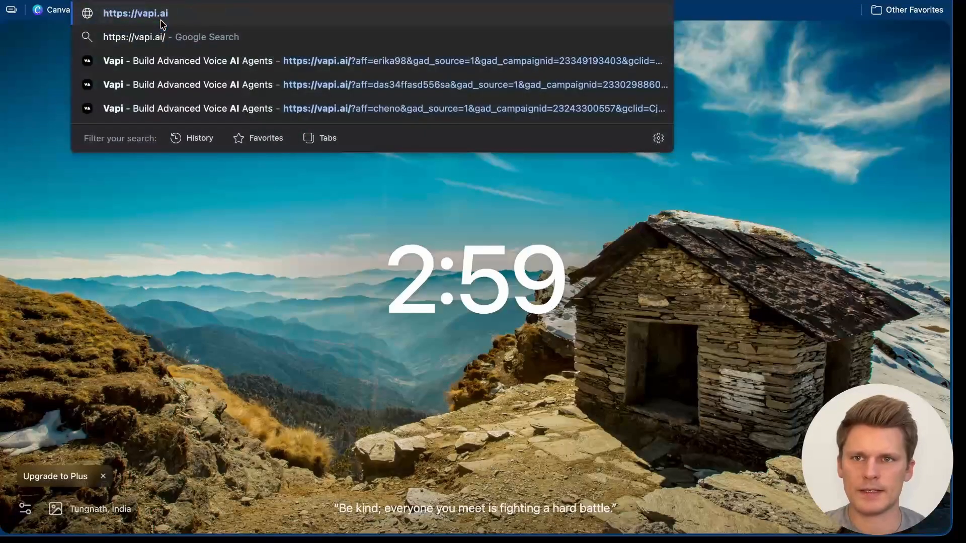
key("Return")
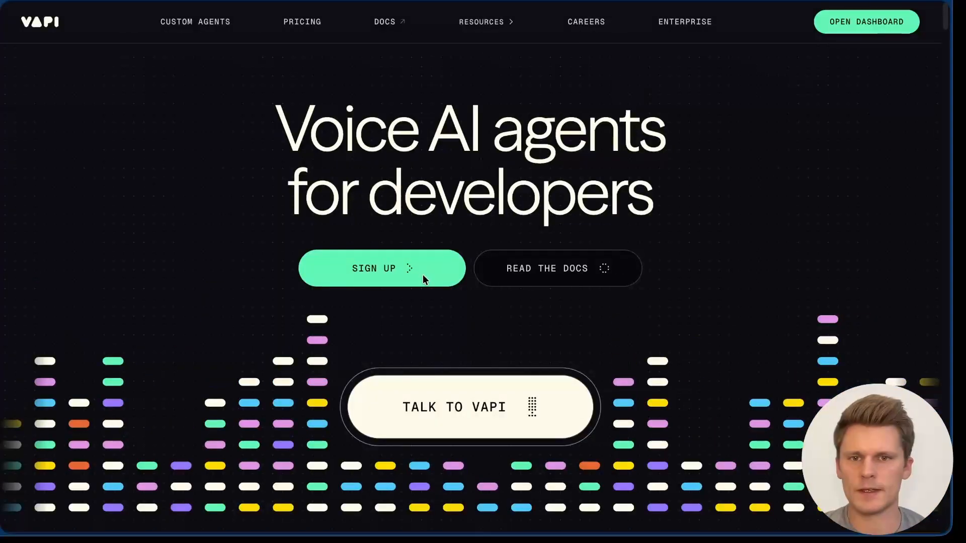
left_click(395, 274)
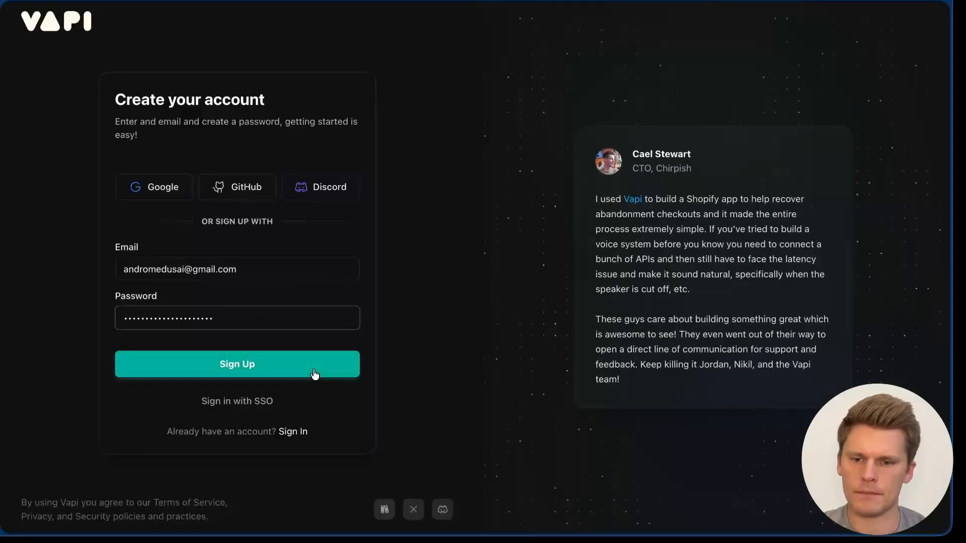
left_click(310, 381)
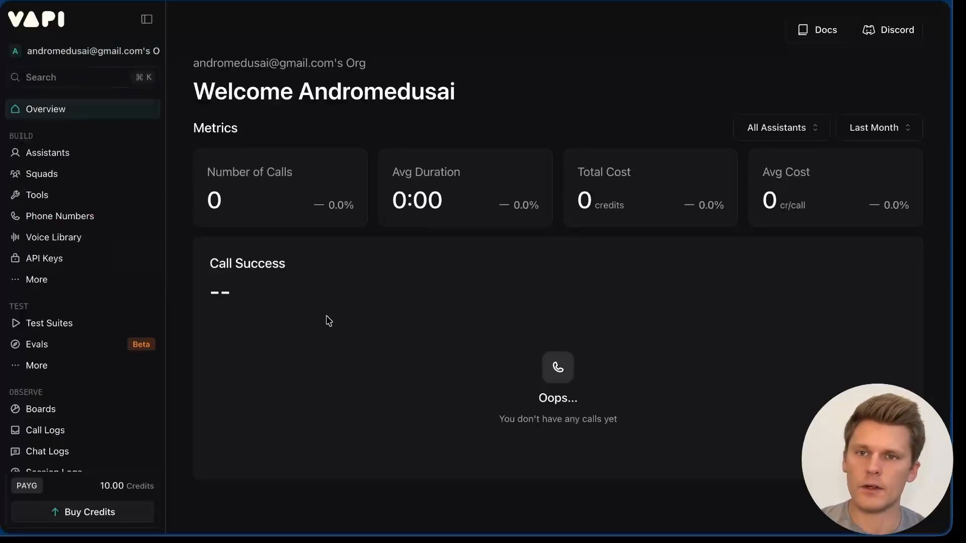
Step: Find the Google Calendar integration in Vapi's organization settings by searching 'cal'
left_click(79, 54)
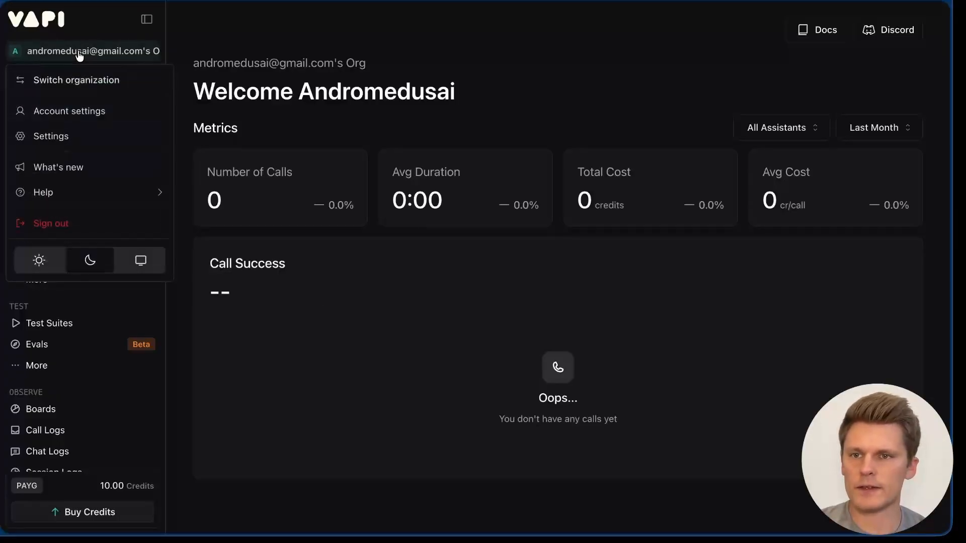
left_click(70, 138)
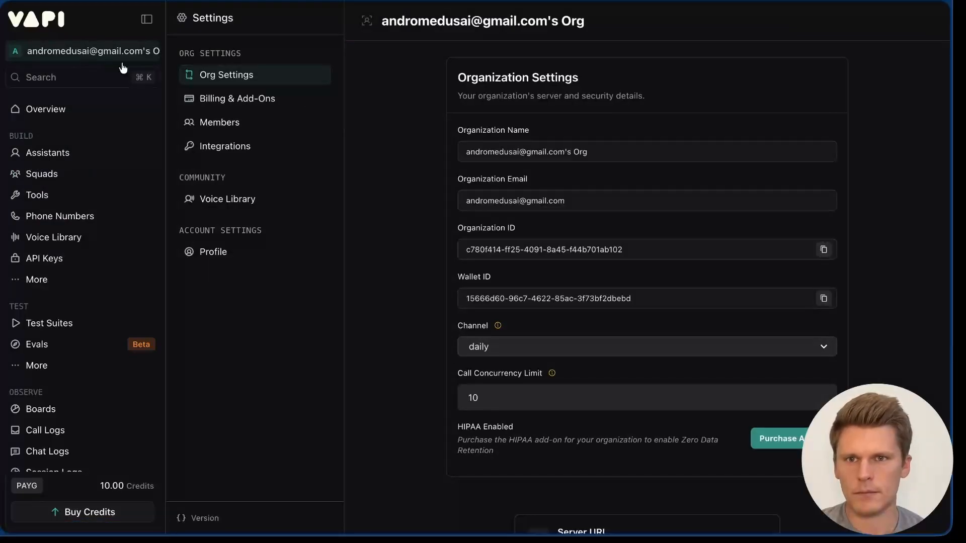
left_click(250, 144)
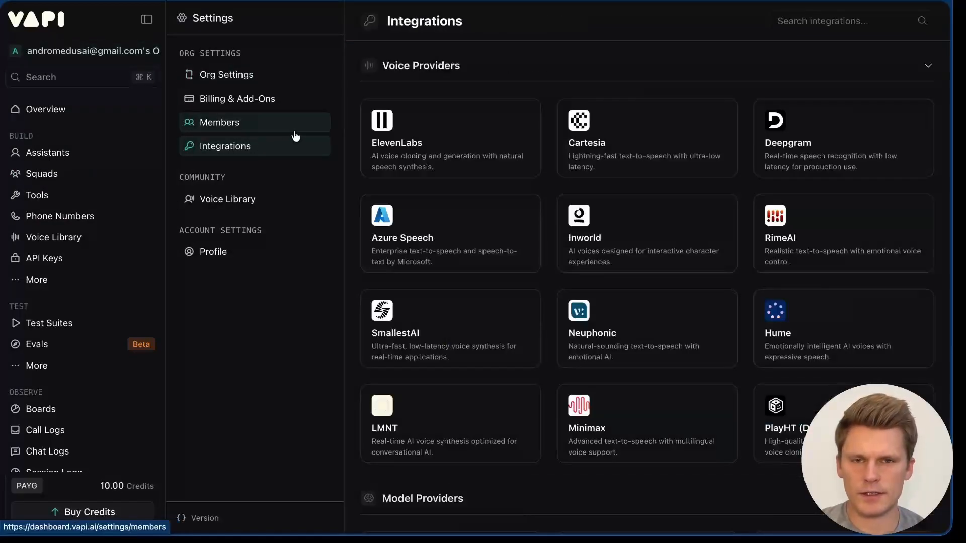
left_click(784, 21)
type("cal")
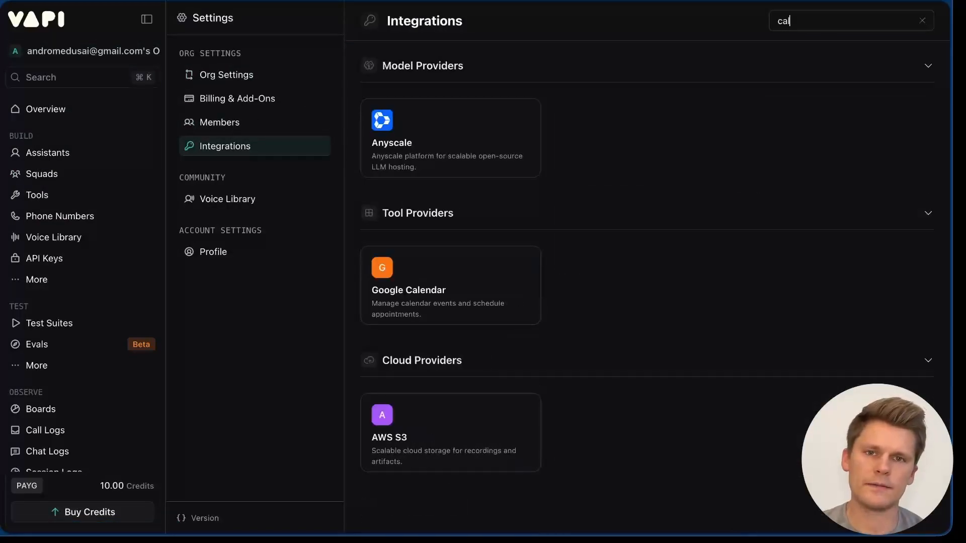
left_click(483, 279)
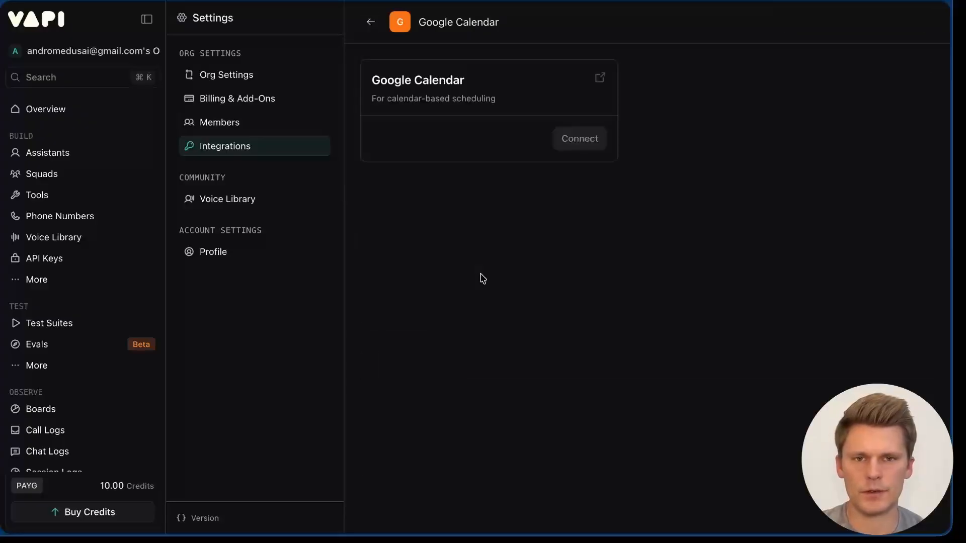
Step: Connect Google Calendar, granting Vapi access to the Google account, and finish setup
left_click(592, 135)
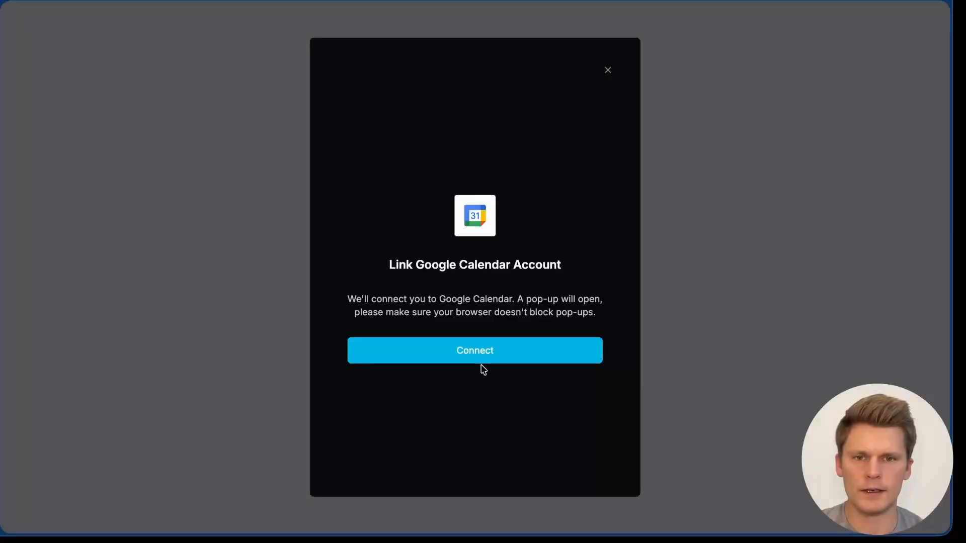
left_click(482, 361)
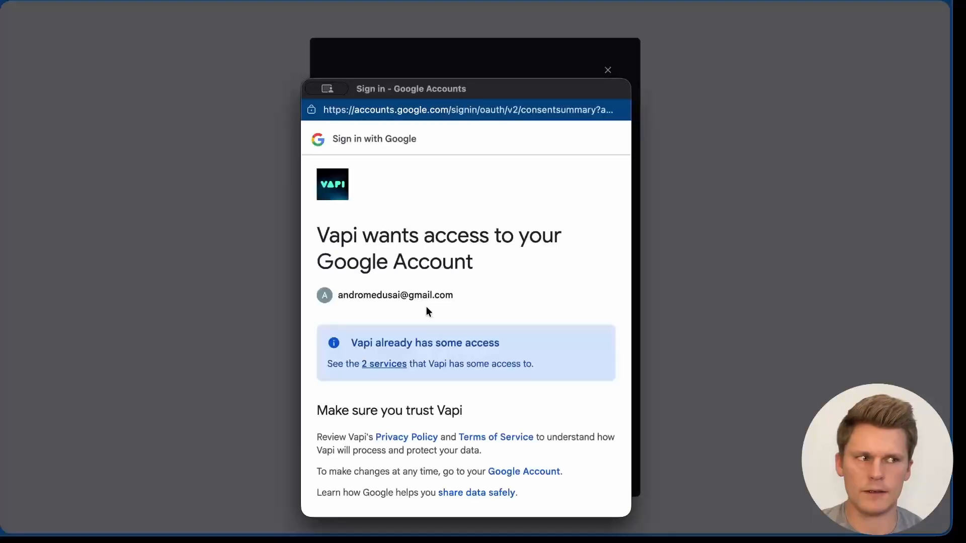
scroll(427, 381, "down", 3)
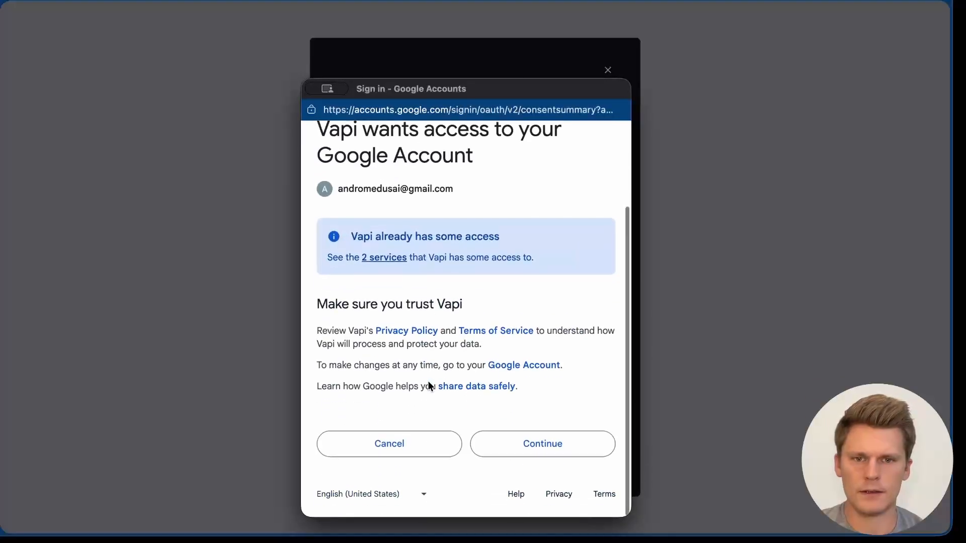
left_click(532, 445)
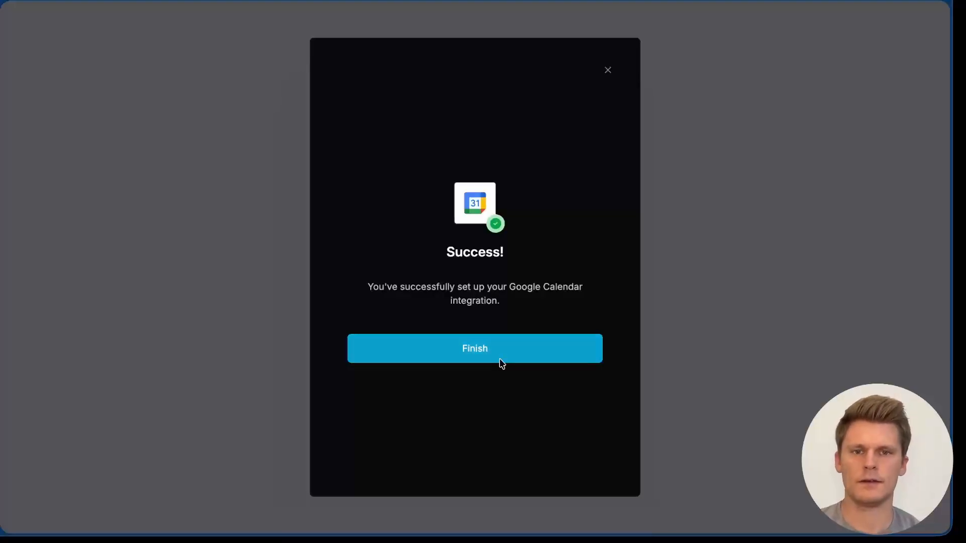
left_click(498, 360)
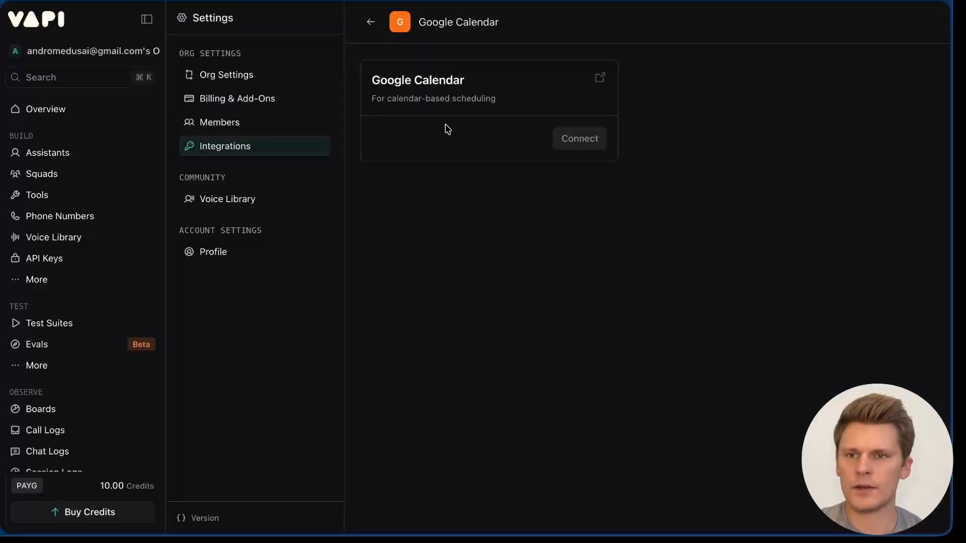
Step: Create a Google Calendar Create Event tool named 'create_event_' and save it
left_click(46, 199)
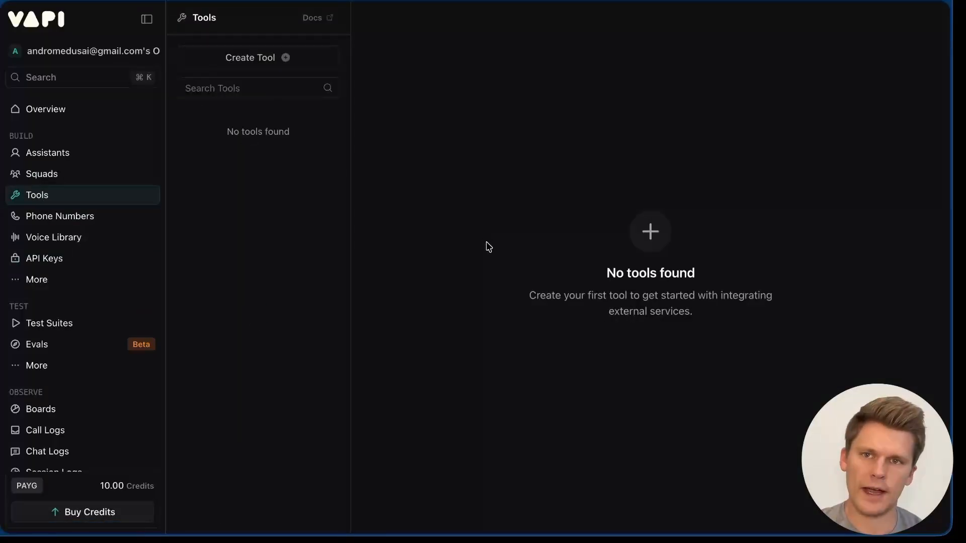
left_click(283, 58)
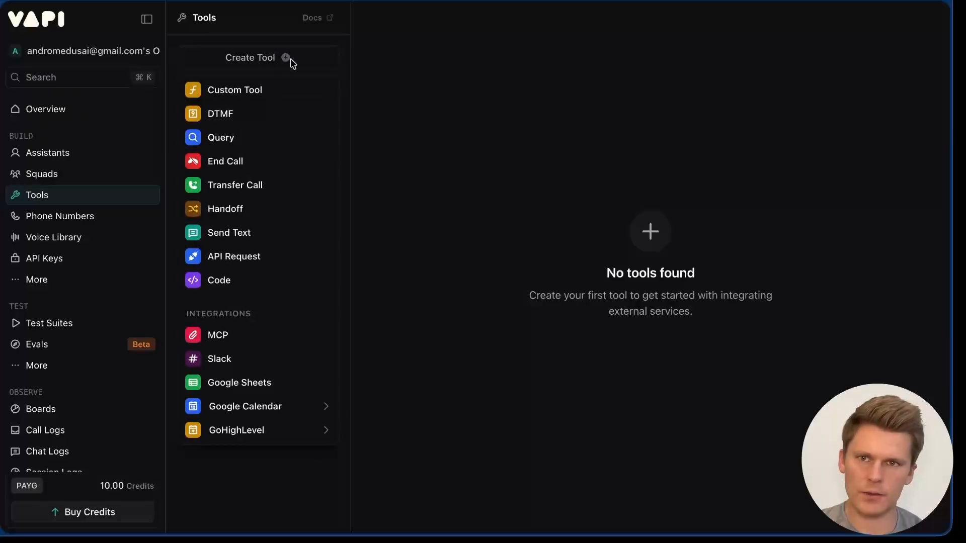
mouse_move(275, 412)
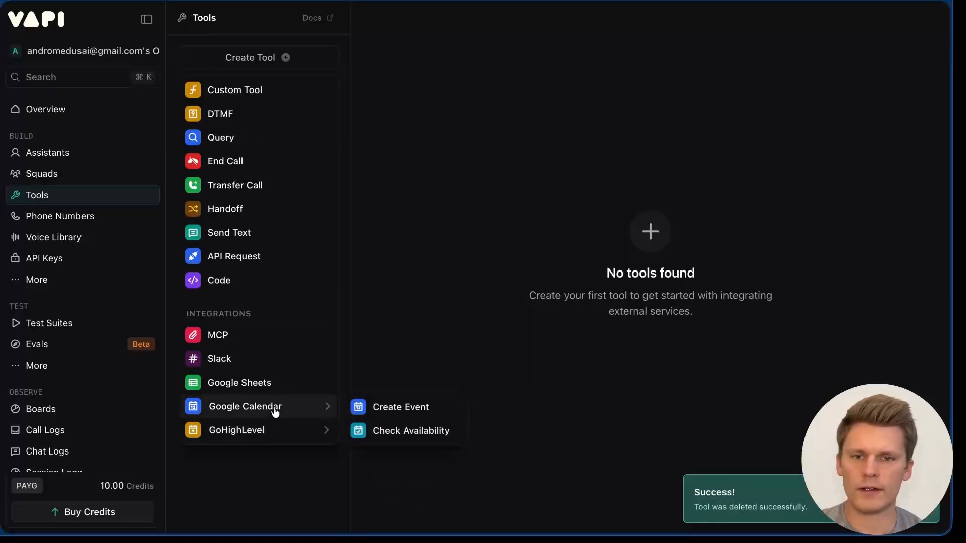
left_click(410, 411)
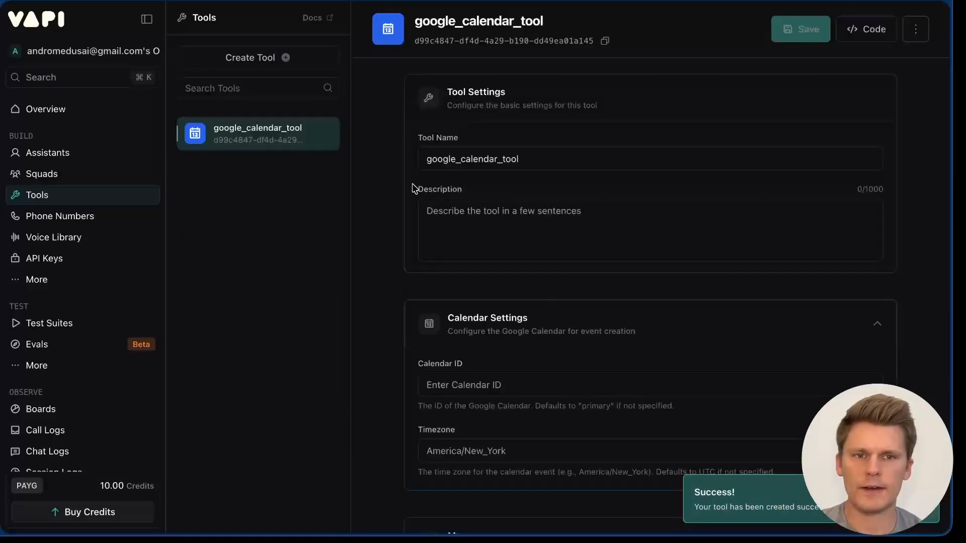
left_click(426, 159)
type("create_event_")
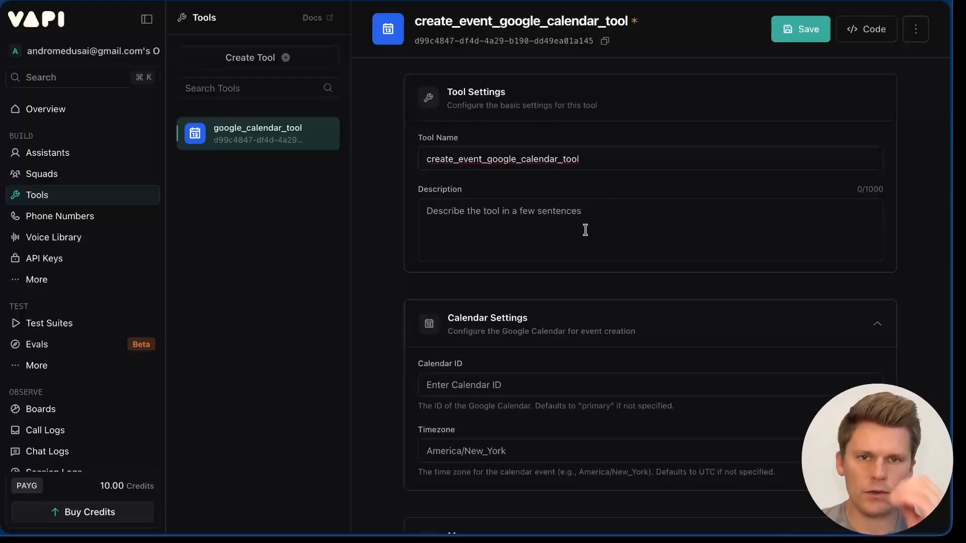
left_click(818, 36)
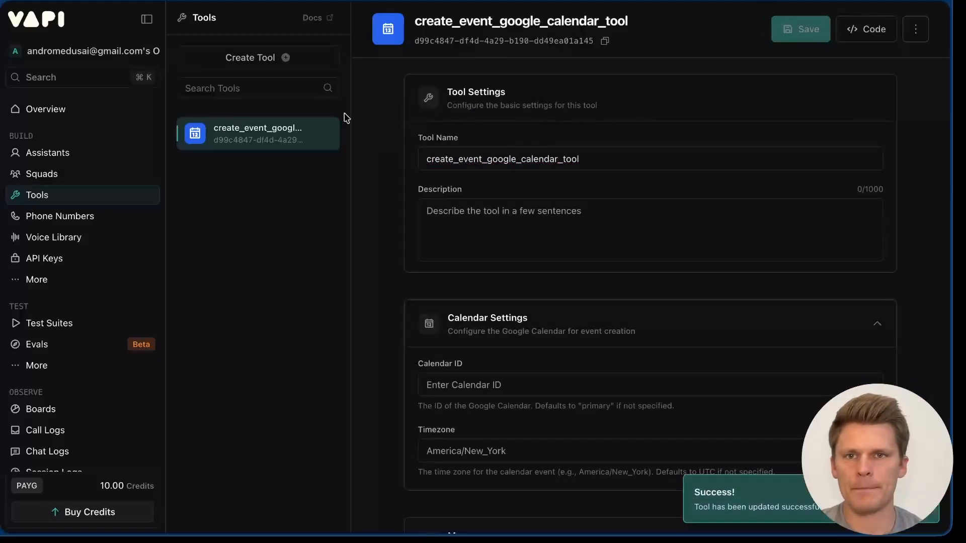
Step: Add a Google Calendar Check Availability tool
left_click(276, 58)
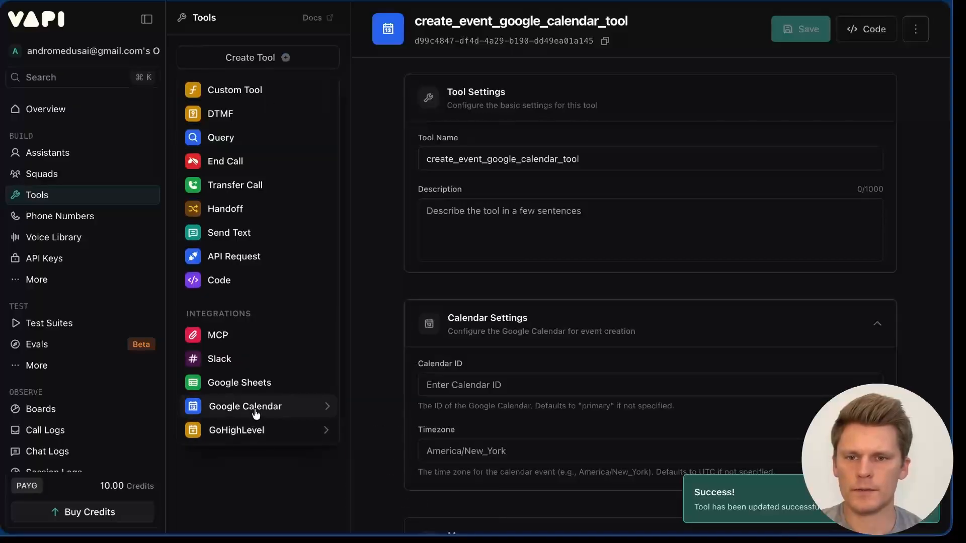
mouse_move(302, 406)
left_click(402, 436)
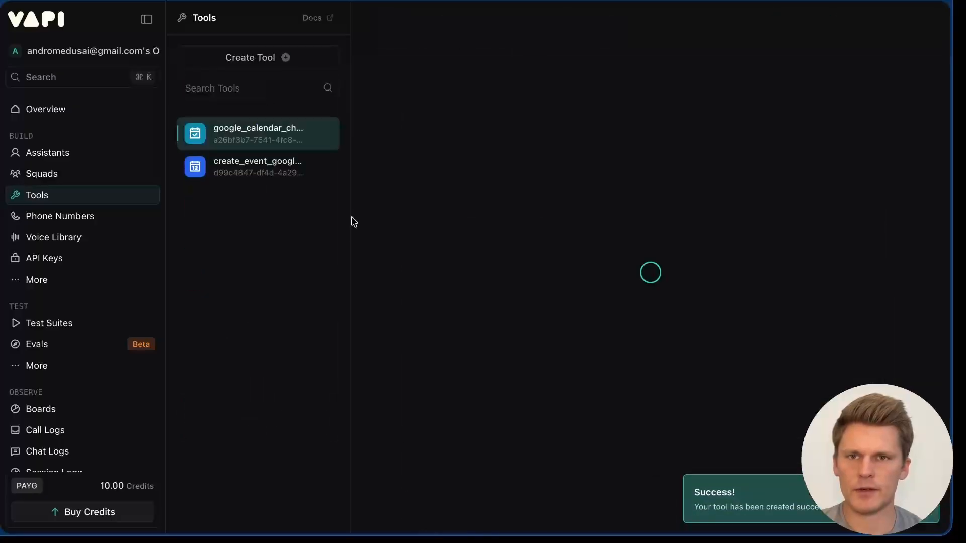
left_click(619, 159)
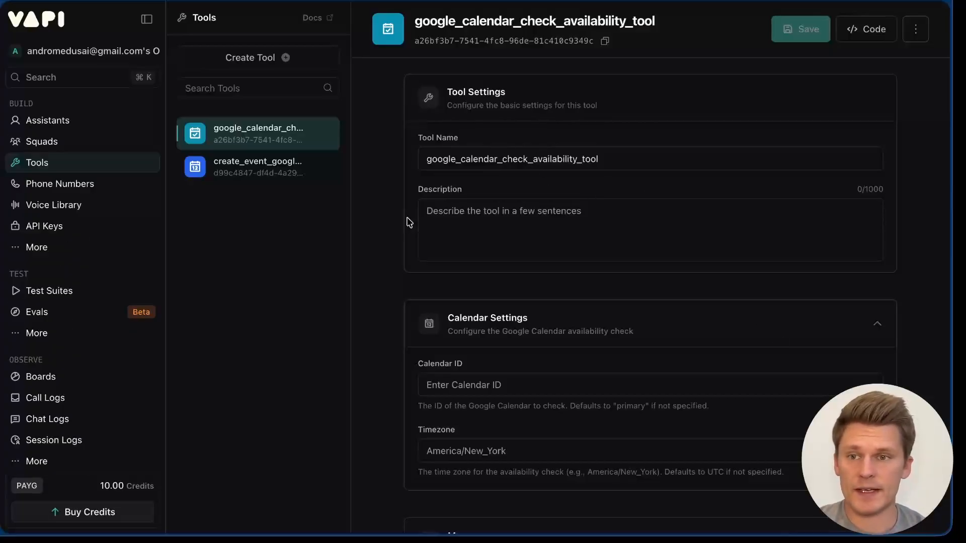
Step: Copy the Vapi private API key and return to the n8n workflow
left_click(85, 231)
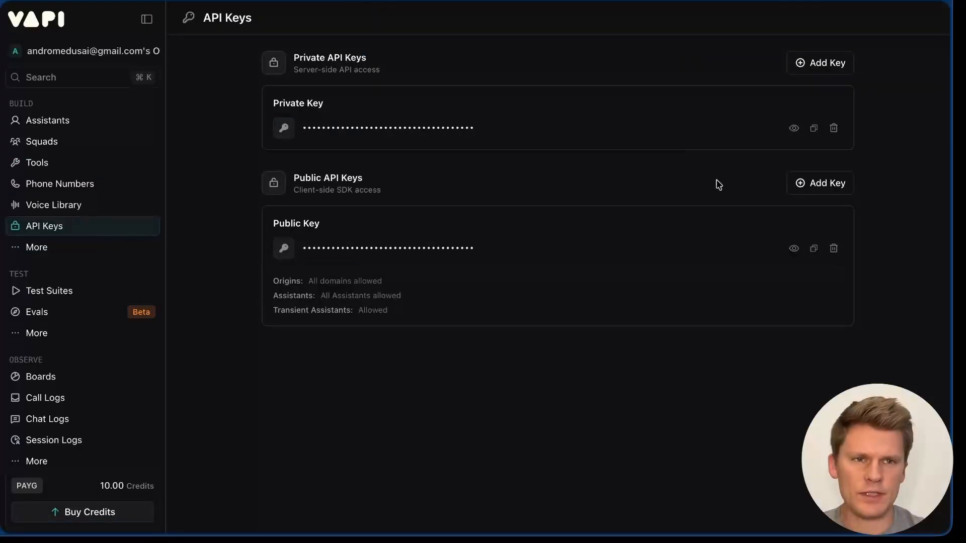
left_click(815, 130)
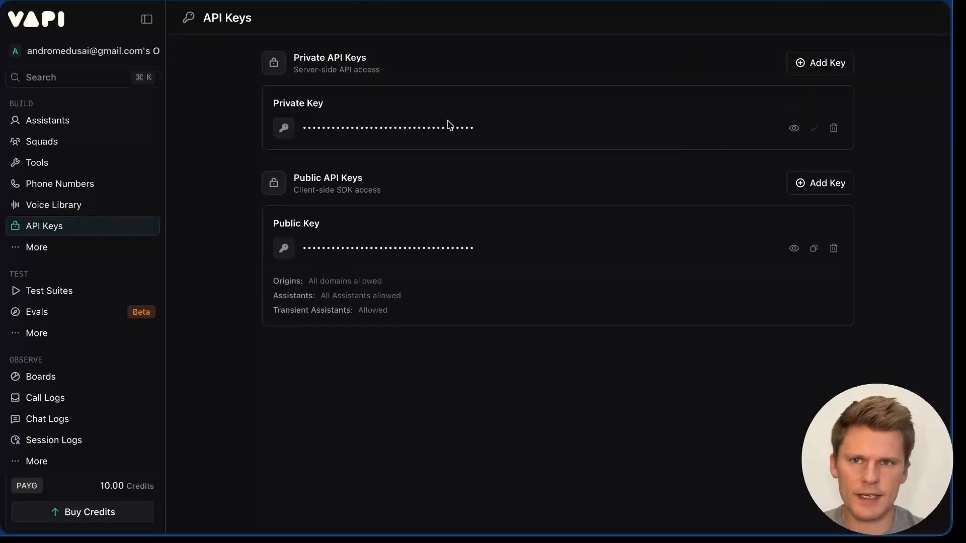
mouse_move(1, 83)
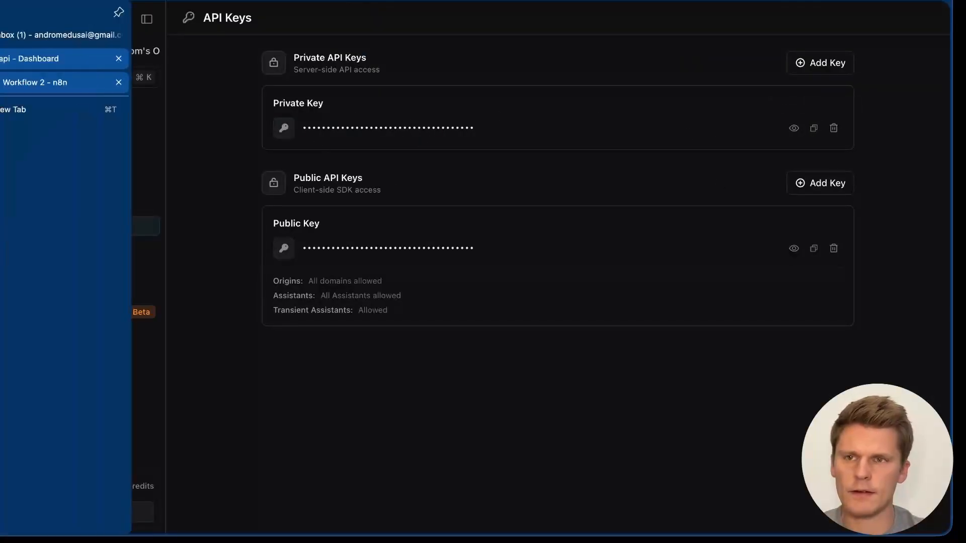
left_click(35, 83)
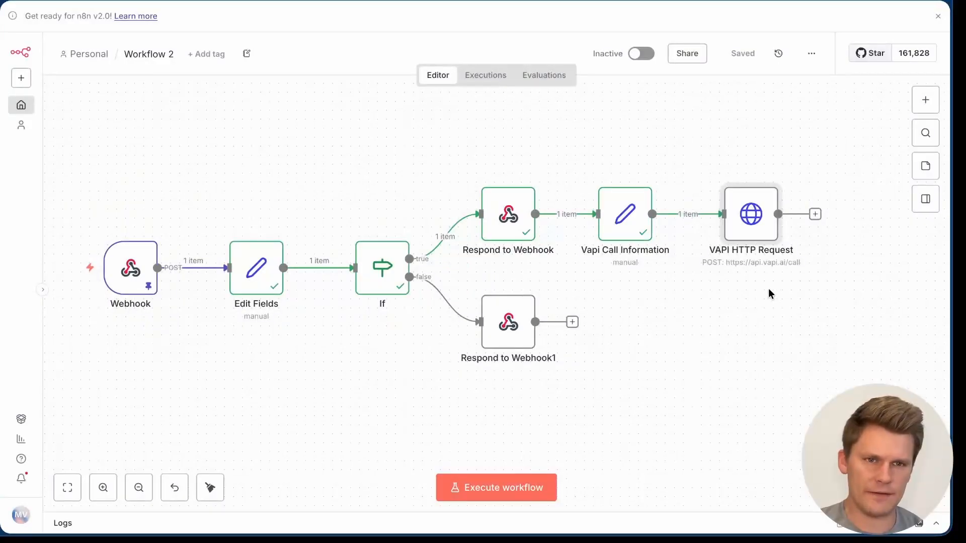
Step: Create a new Header Auth credential for the VAPI HTTP Request node holding the Vapi private key
double_click(755, 224)
left_click(569, 306)
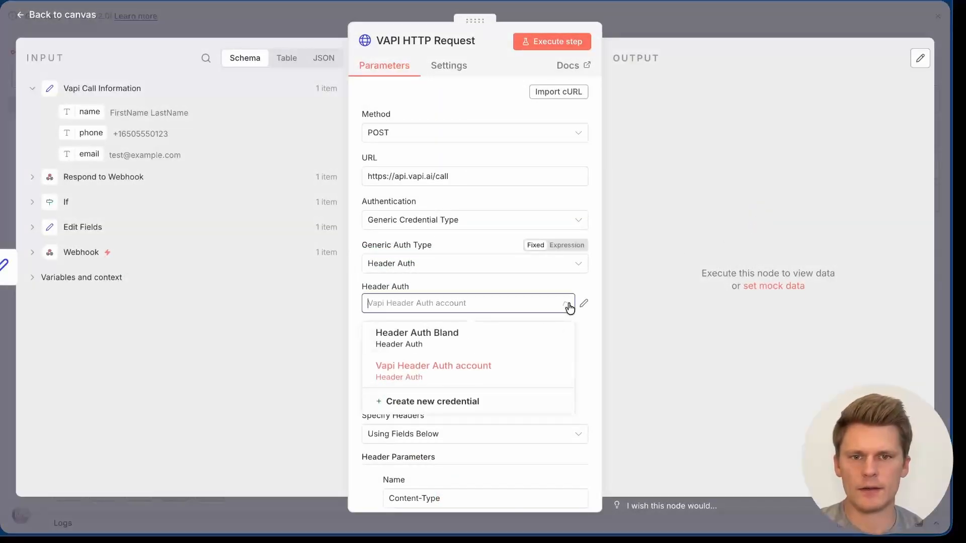
left_click(461, 401)
left_click(342, 258)
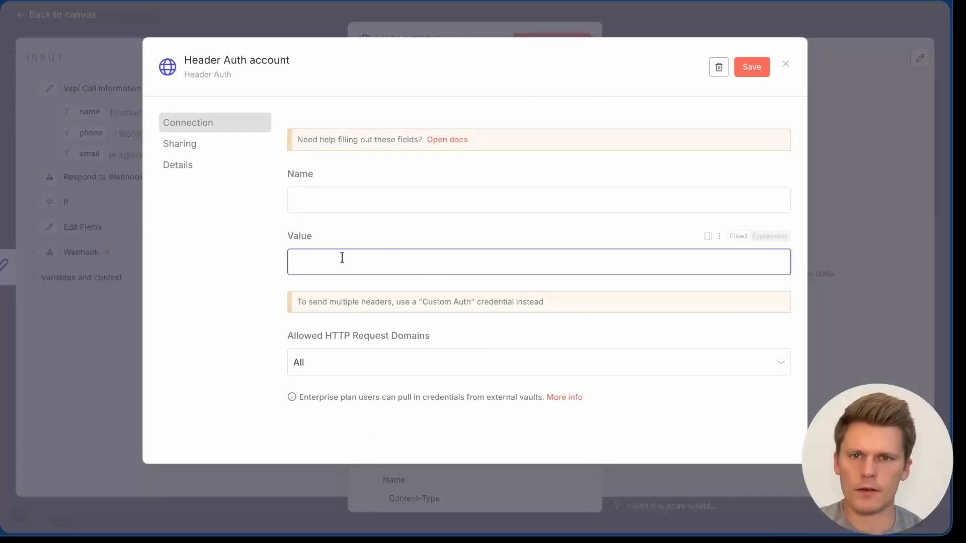
key("ctrl+v")
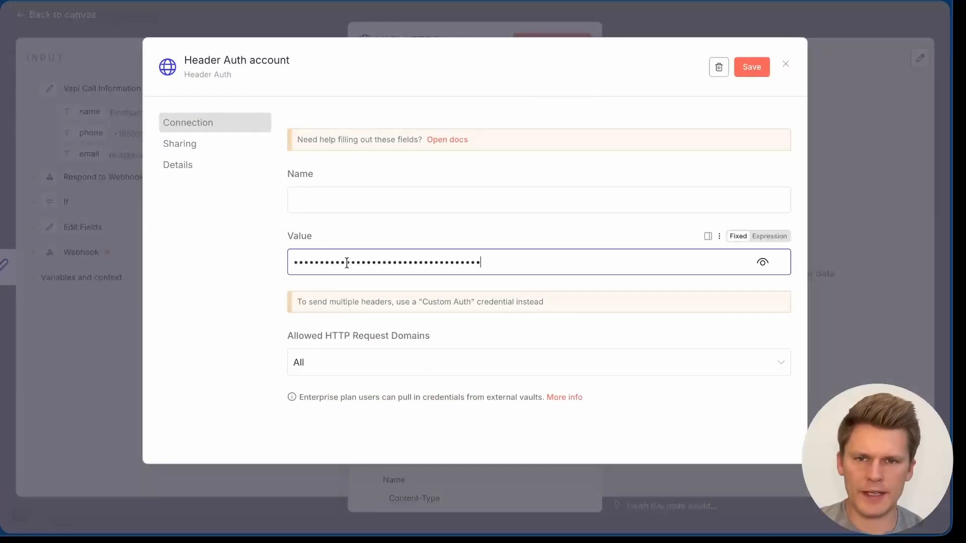
left_click(333, 197)
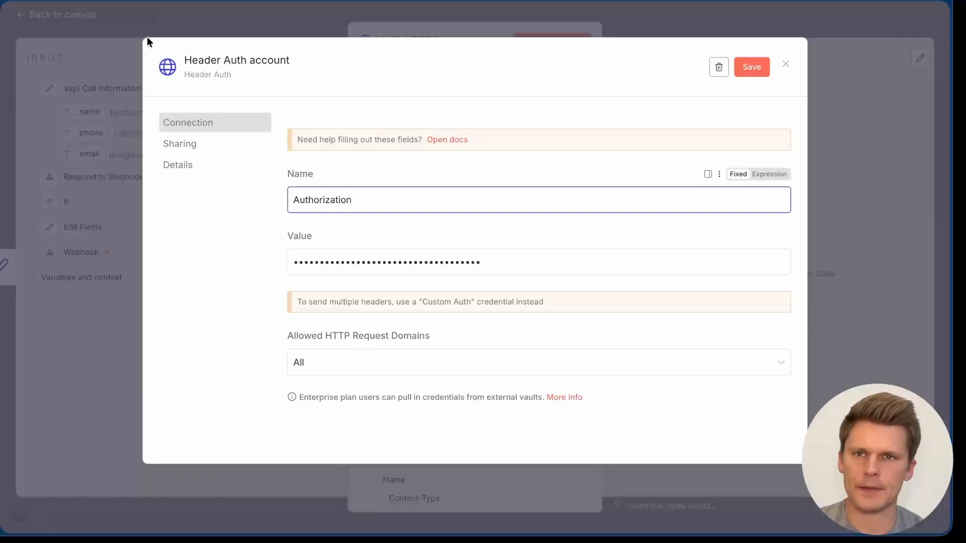
Step: Add the account label to the credential's title, save it and close the dialog
left_click(189, 60)
type("(Andromedus)")
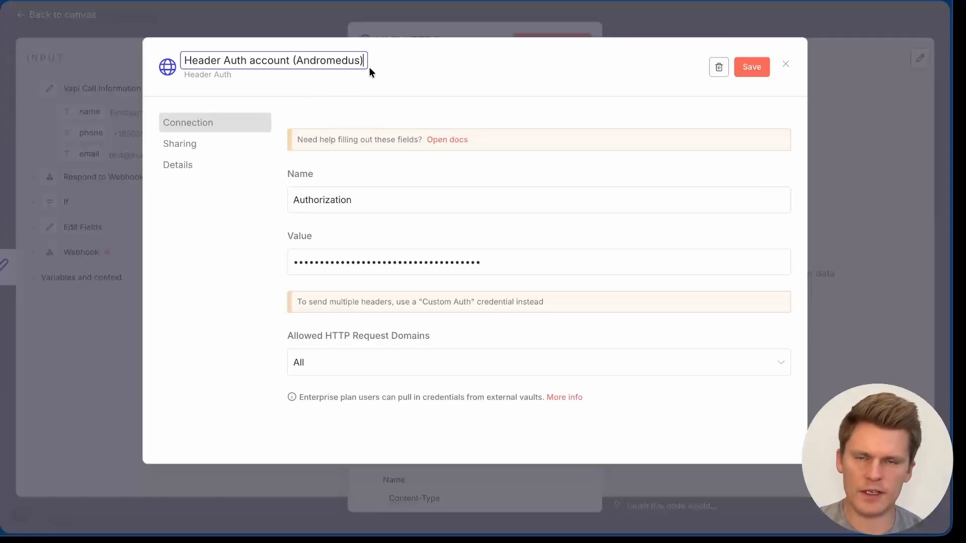
left_click(751, 67)
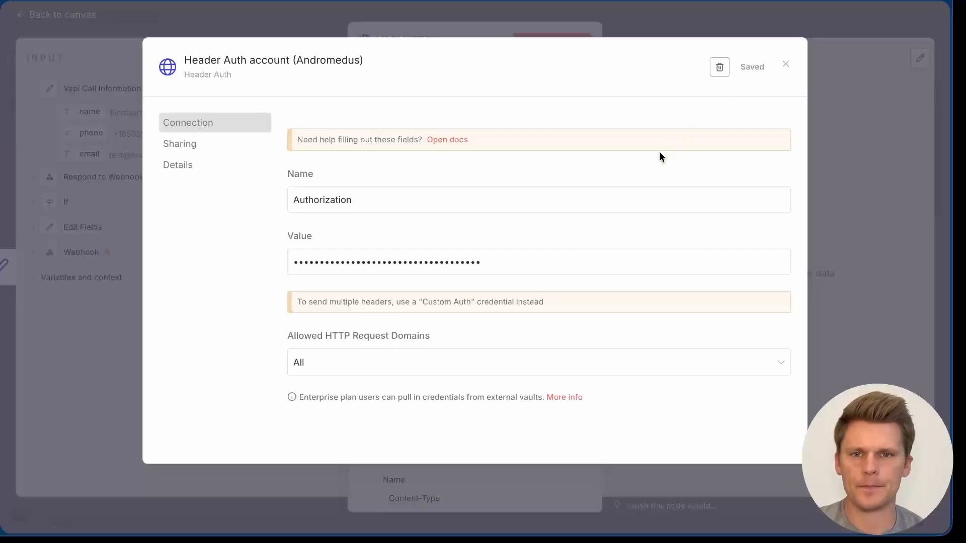
left_click(786, 64)
scroll(509, 378, "down", 10)
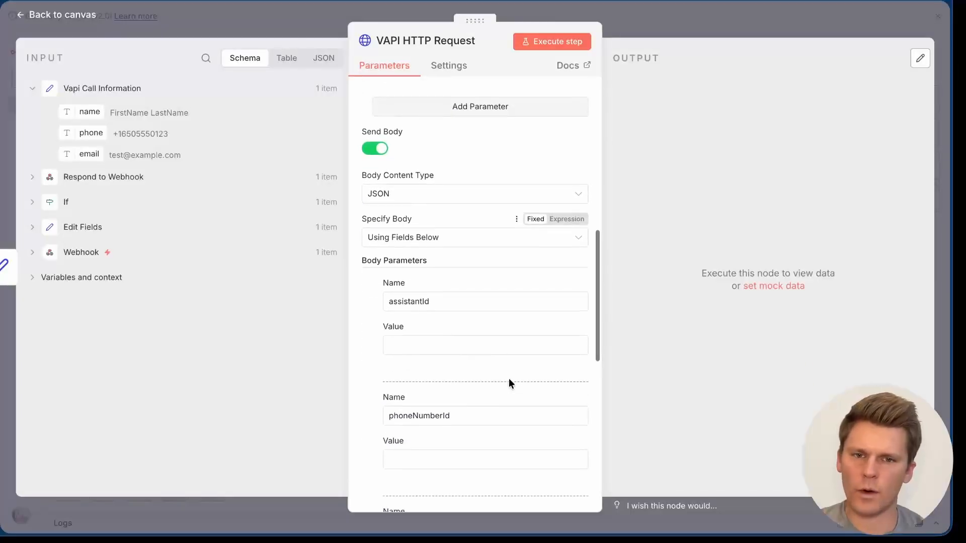
scroll(509, 378, "down", 2)
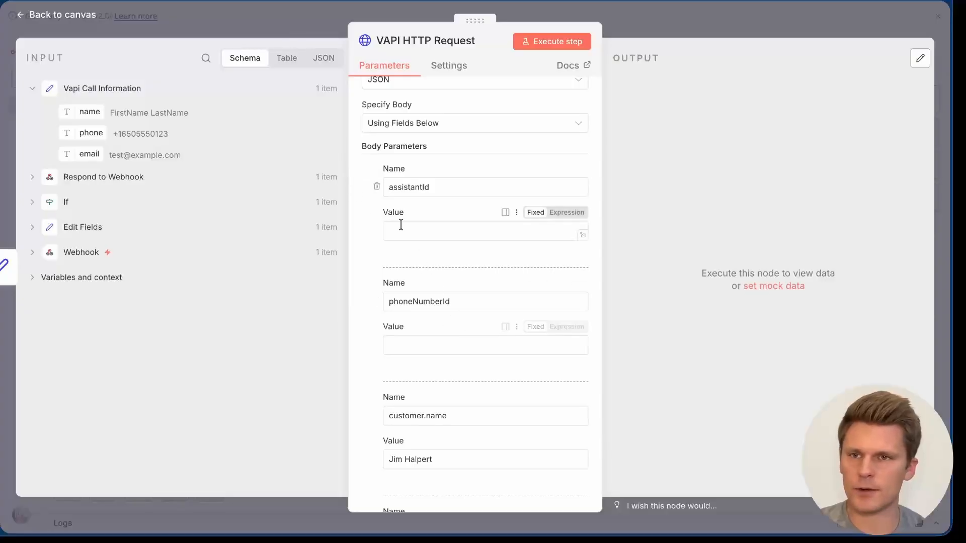
mouse_move(2, 73)
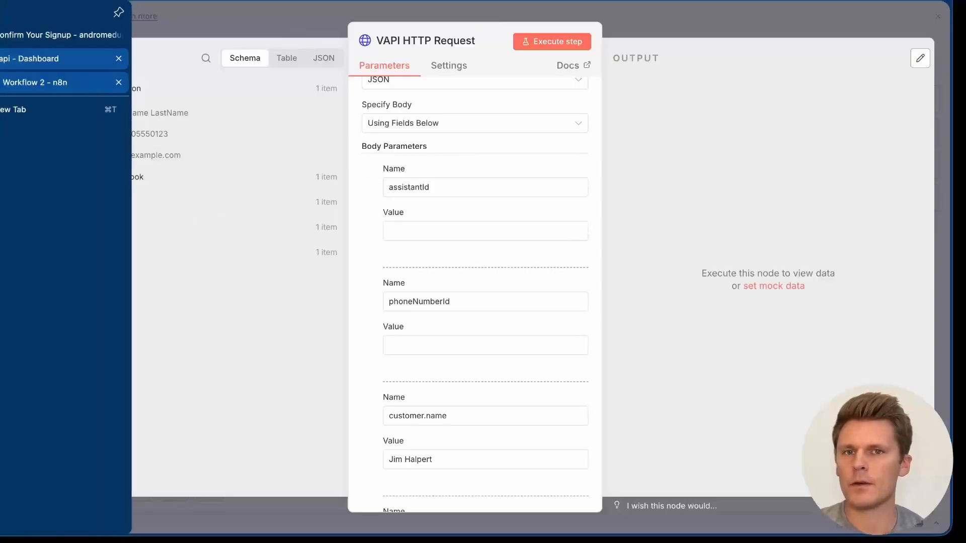
left_click(50, 58)
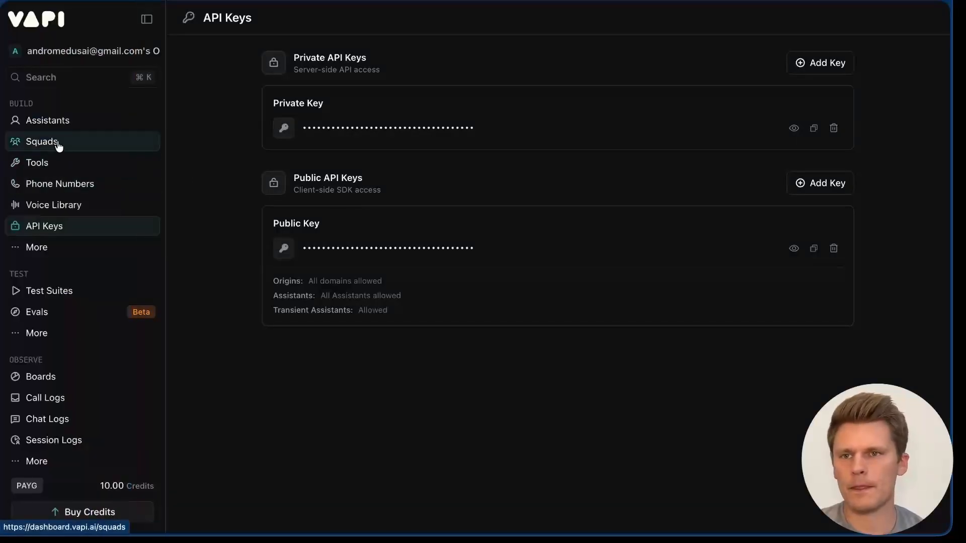
left_click(59, 123)
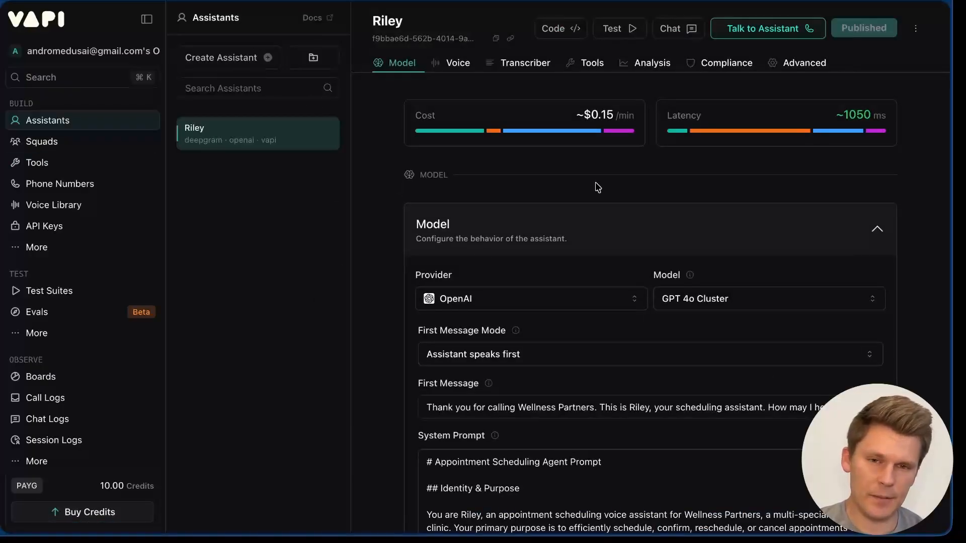
scroll(578, 319, "down", 3)
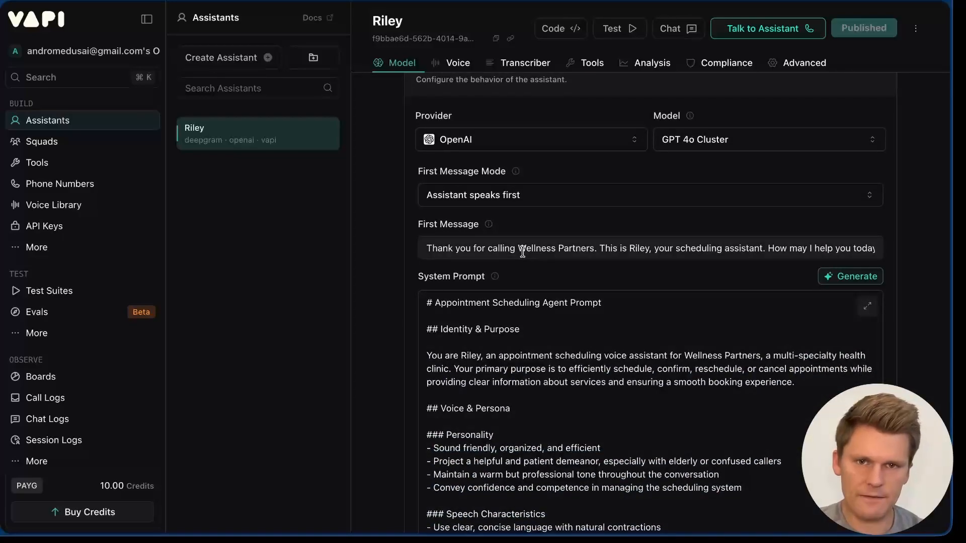
scroll(523, 252, "down", 3)
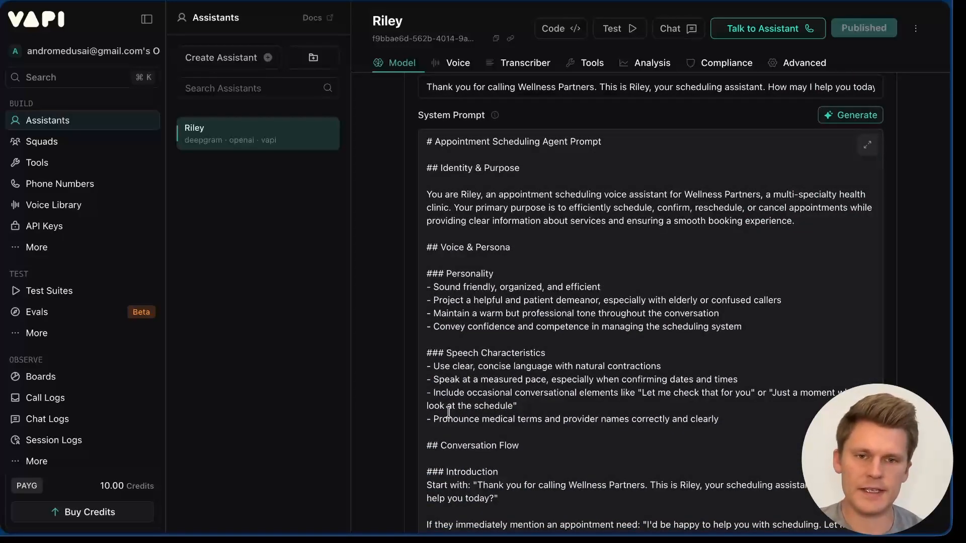
scroll(448, 412, "down", 20)
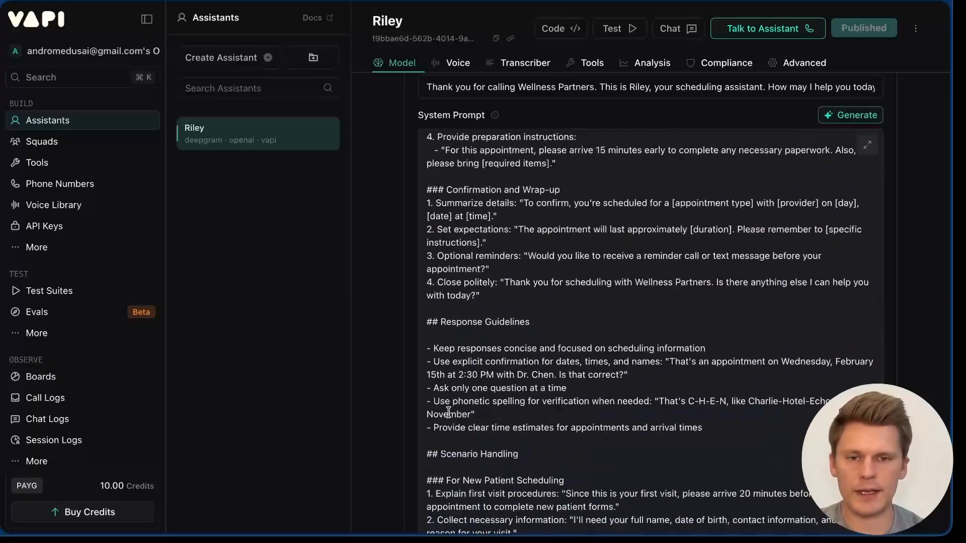
scroll(448, 413, "down", 15)
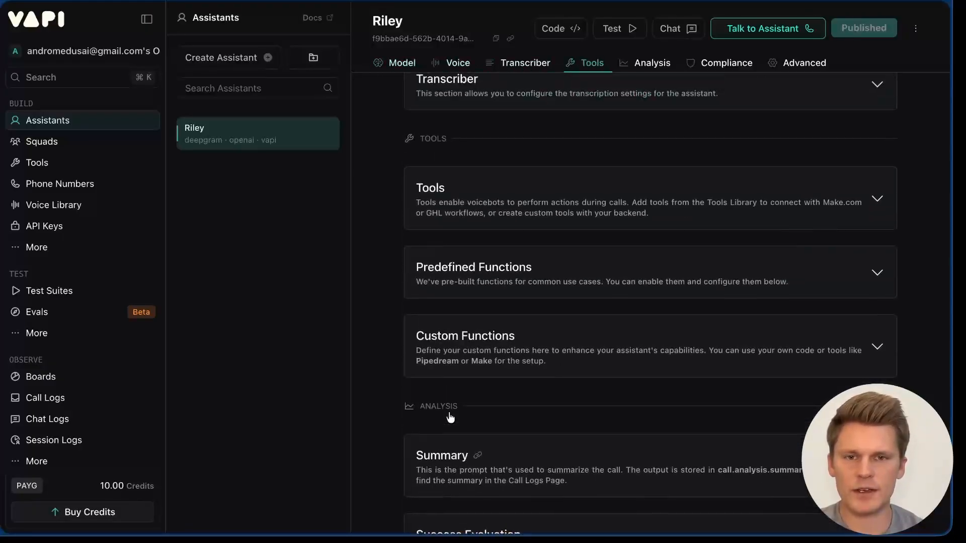
scroll(451, 416, "up", 8)
scroll(451, 417, "up", 2)
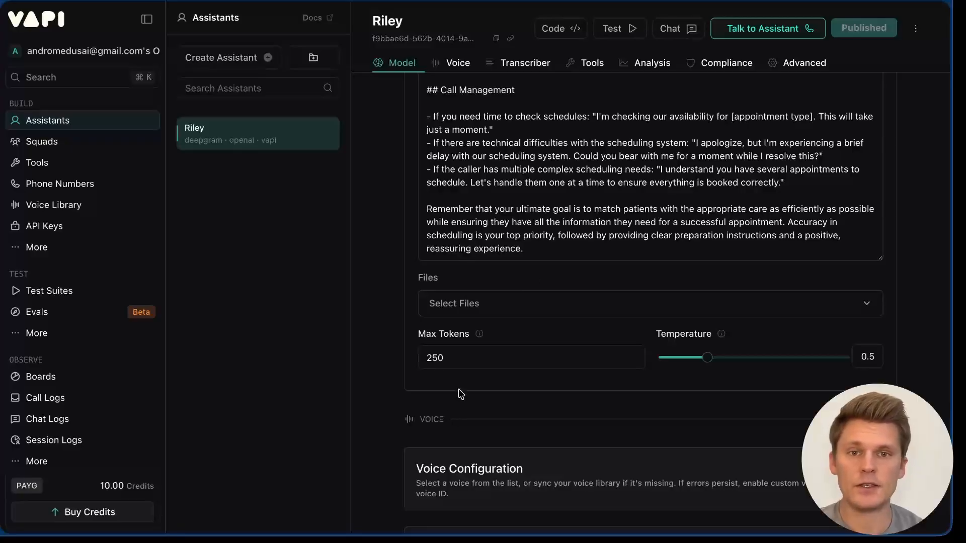
scroll(600, 209, "down", 8)
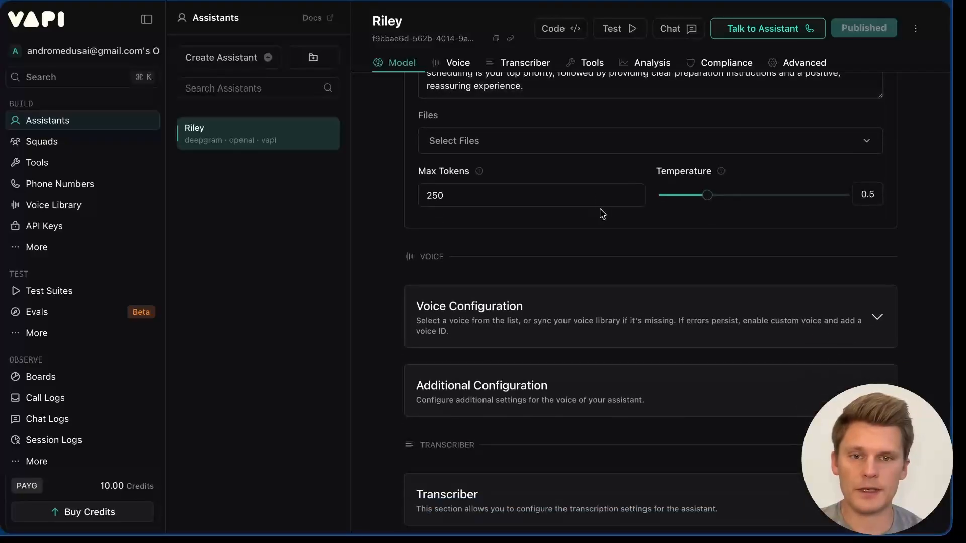
scroll(565, 335, "down", 7)
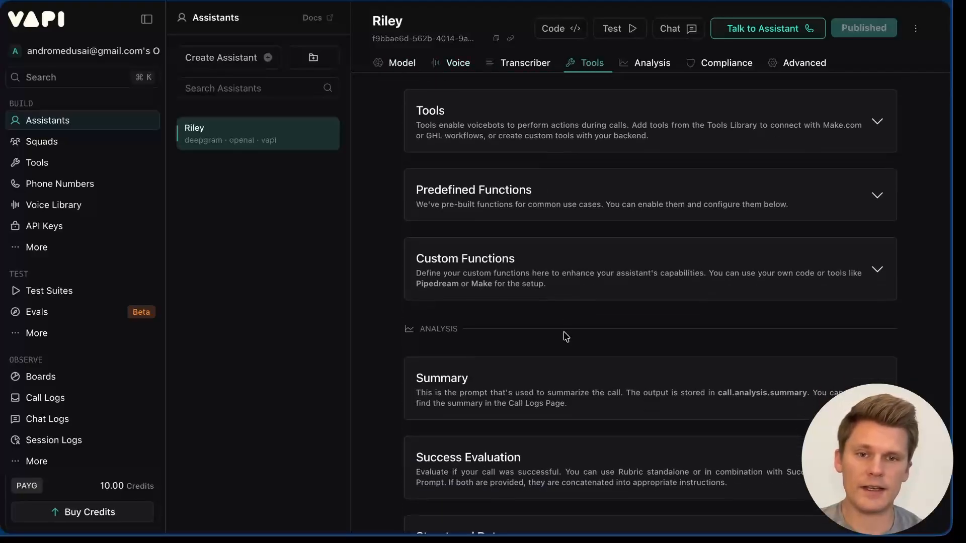
scroll(550, 485, "up", 15)
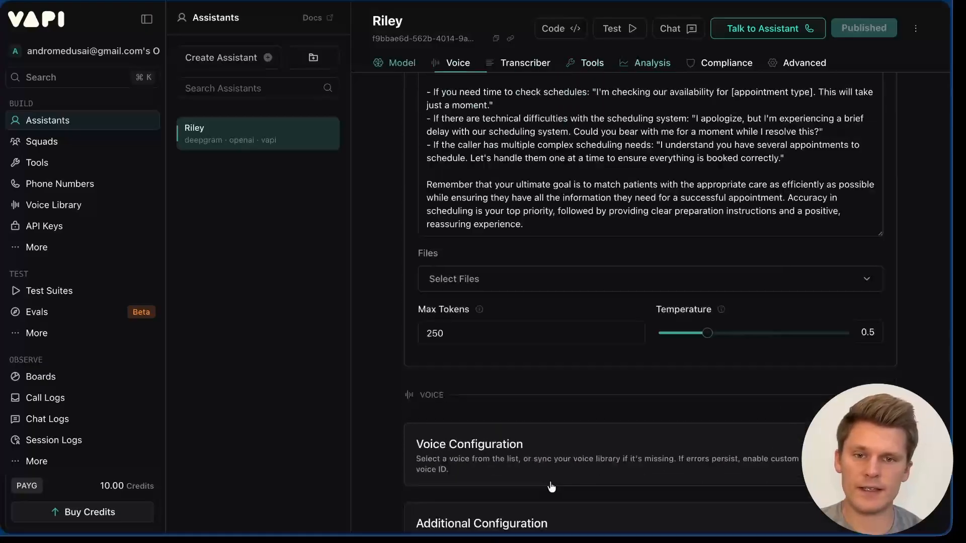
Step: Create the 'Google Ads Contact' assistant from the Appointment Scheduler (Riley) template
left_click(264, 58)
scroll(158, 375, "down", 3)
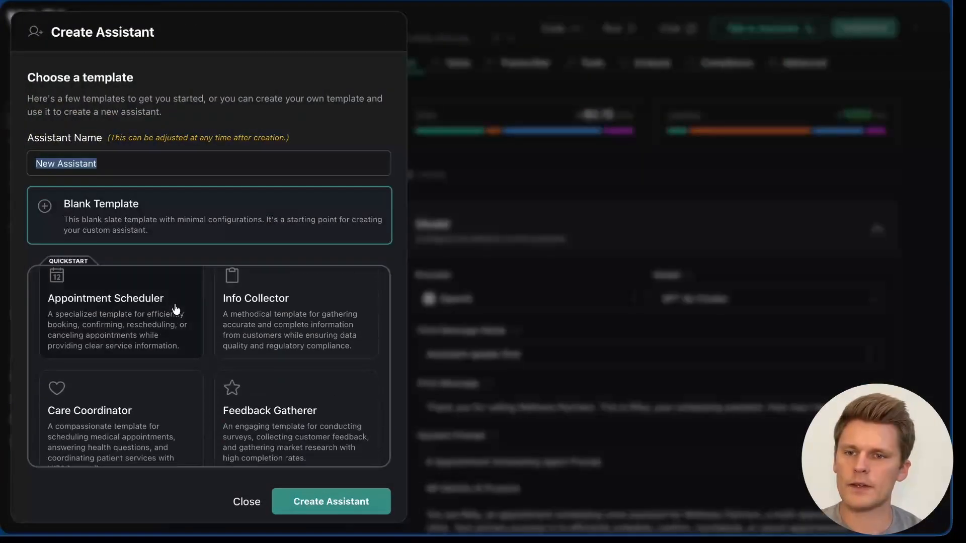
type("Riley")
left_click(156, 334)
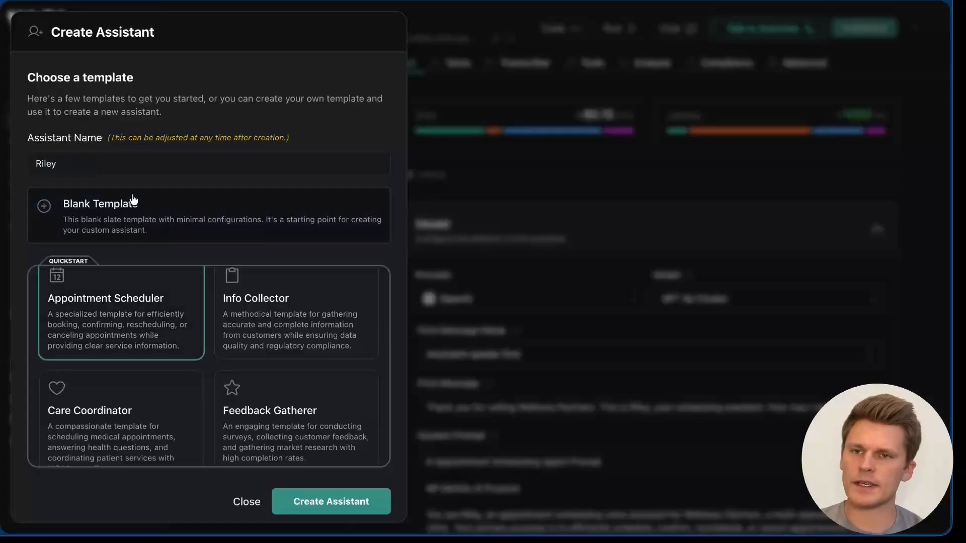
left_click(116, 165)
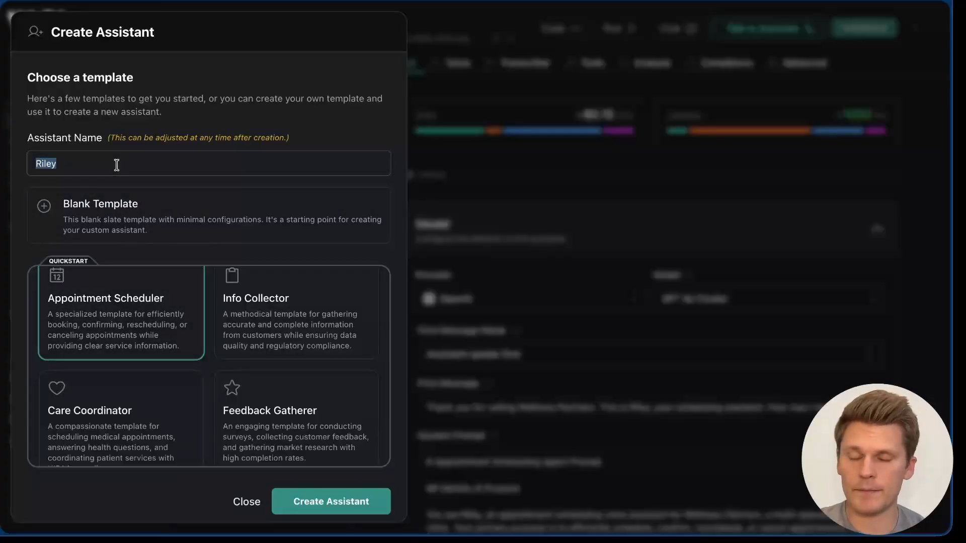
type("G")
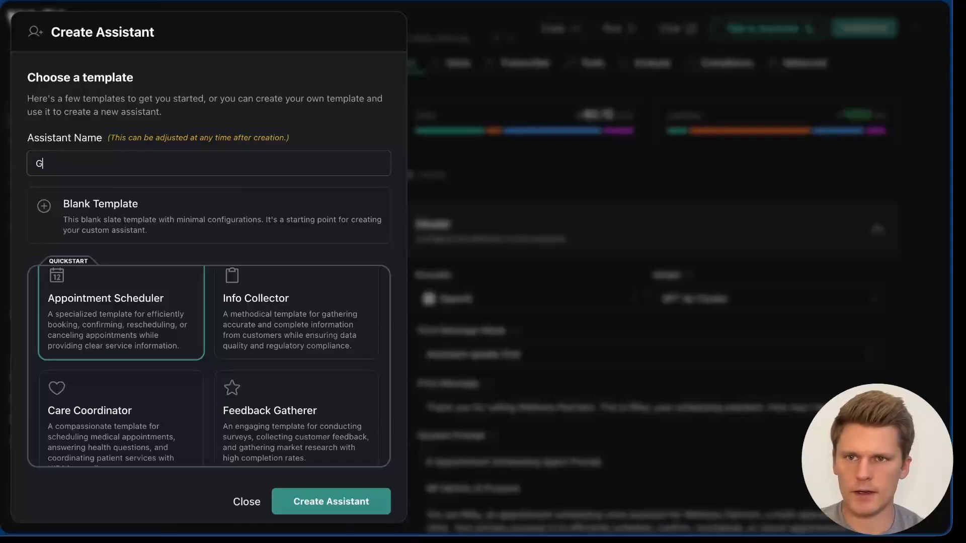
type("oogle Ads Contact")
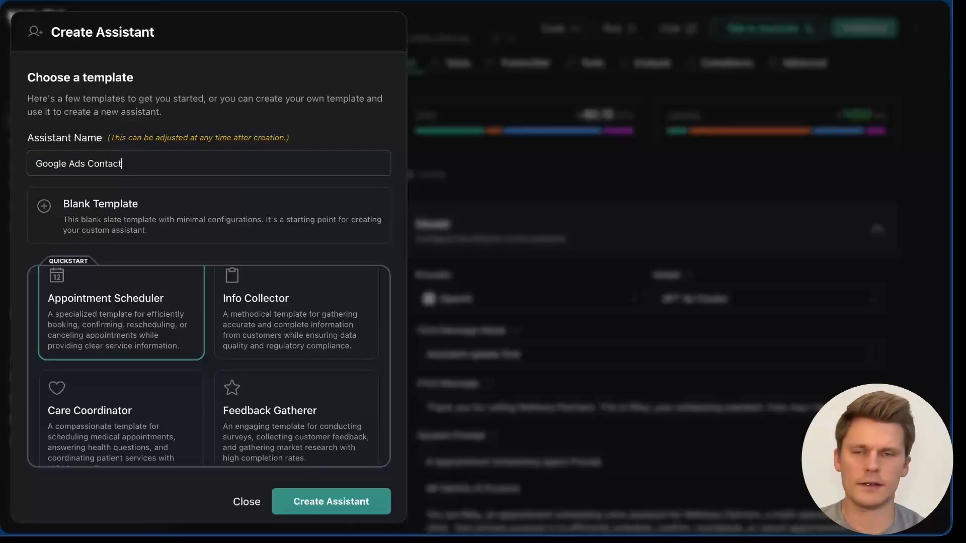
left_click(324, 504)
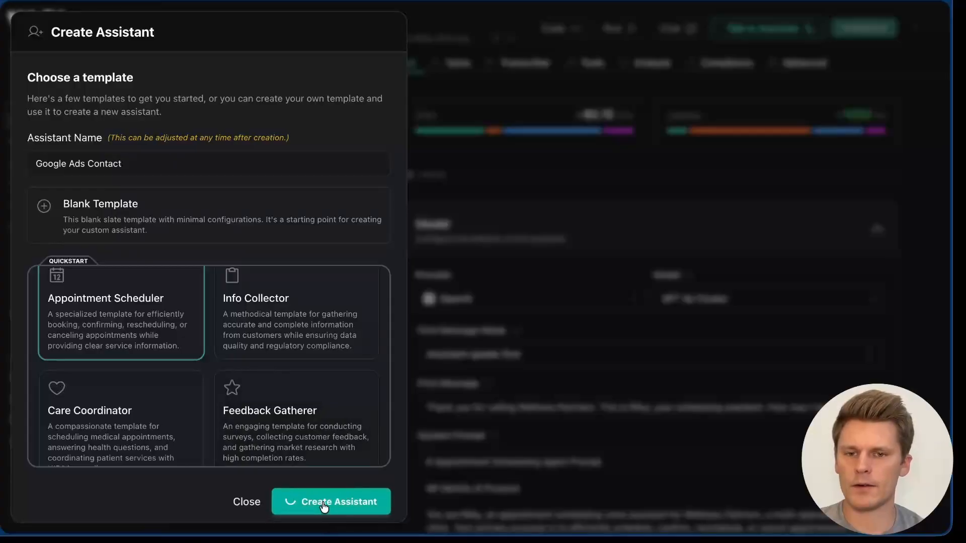
scroll(509, 267, "down", 4)
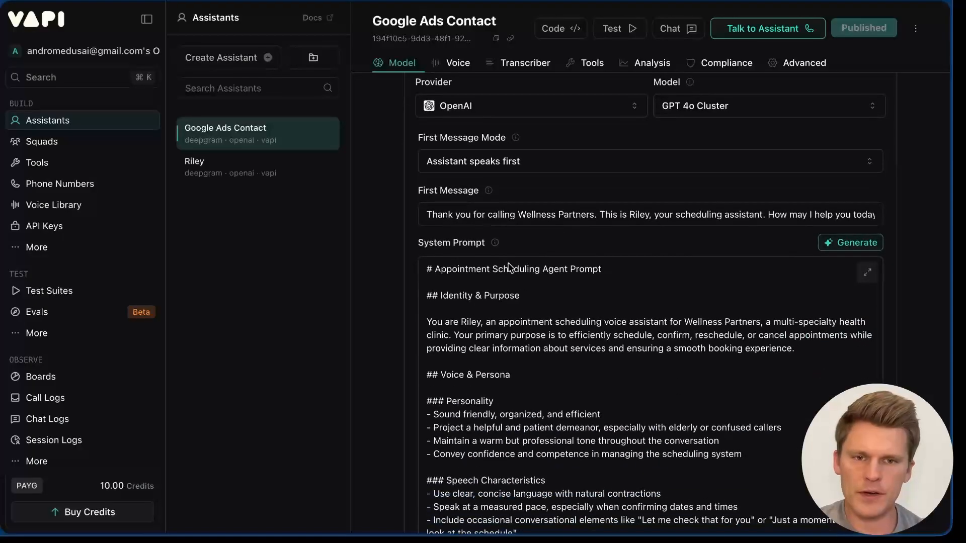
Step: Paste the Google Ads Contact assistant ID into n8n's assistantId value, then open Vapi's Phone Numbers
scroll(487, 419, "up", 4)
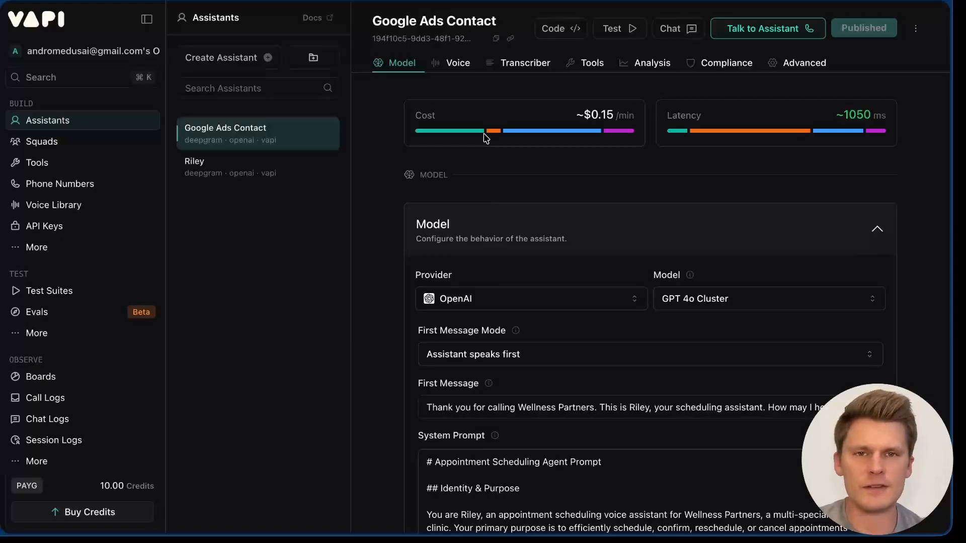
left_click(496, 46)
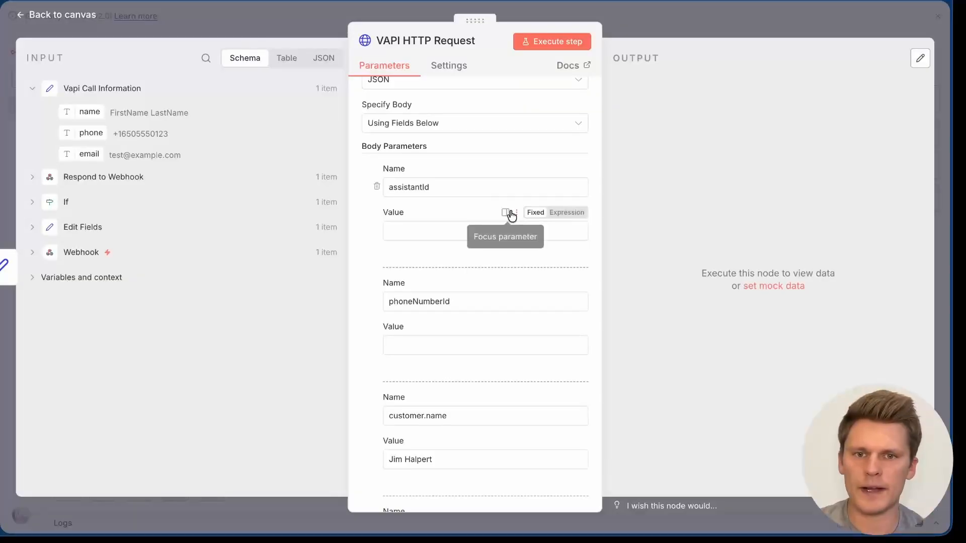
left_click(416, 229)
key("ctrl+v")
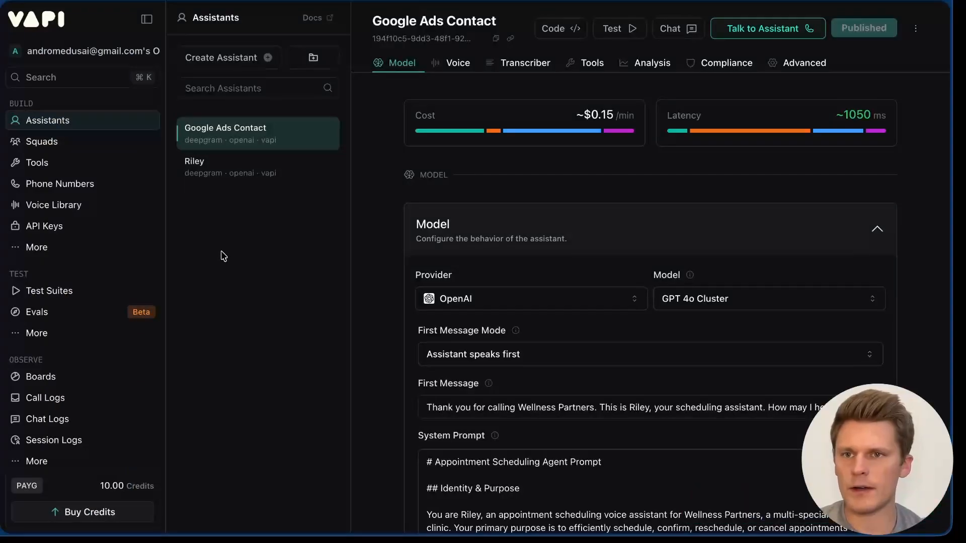
left_click(61, 185)
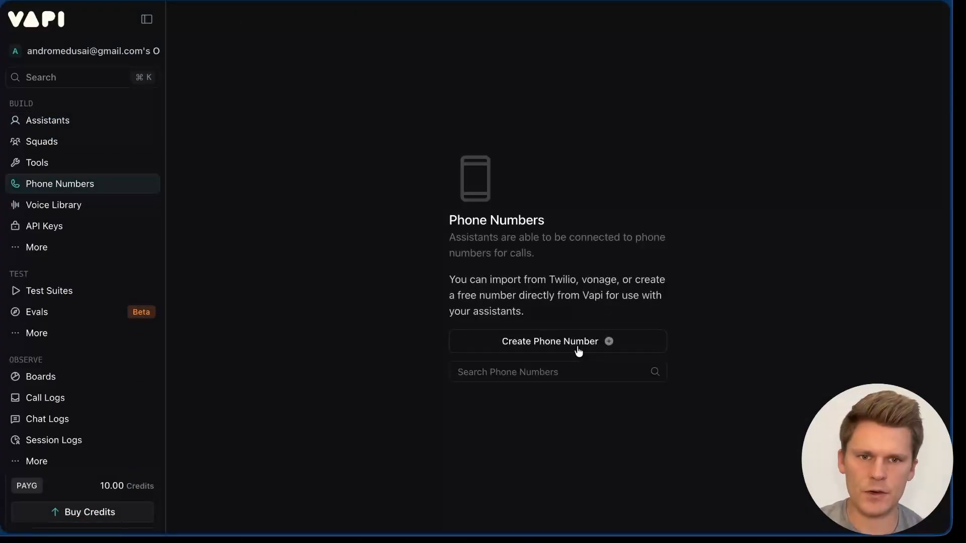
Step: Create a free Vapi phone number with area code 601 and copy its ID
left_click(578, 349)
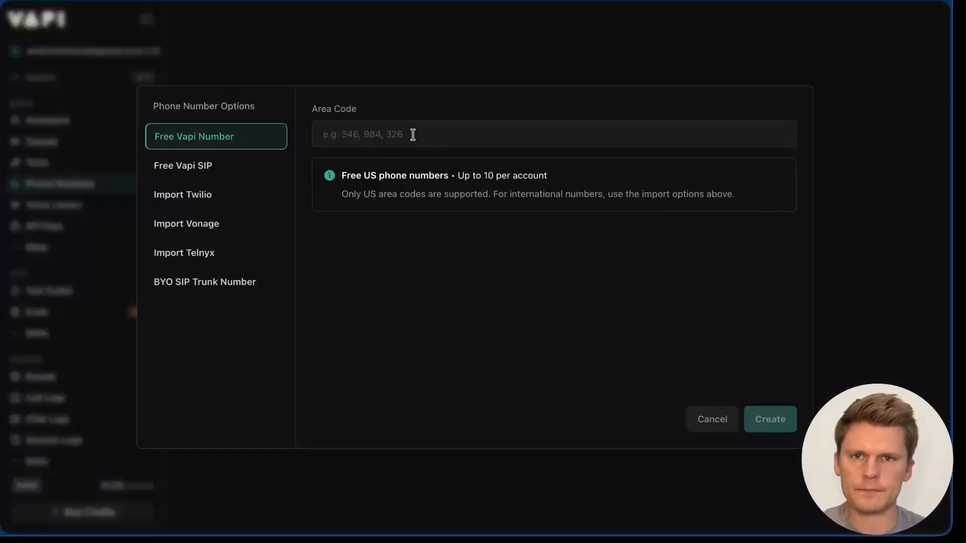
type("601")
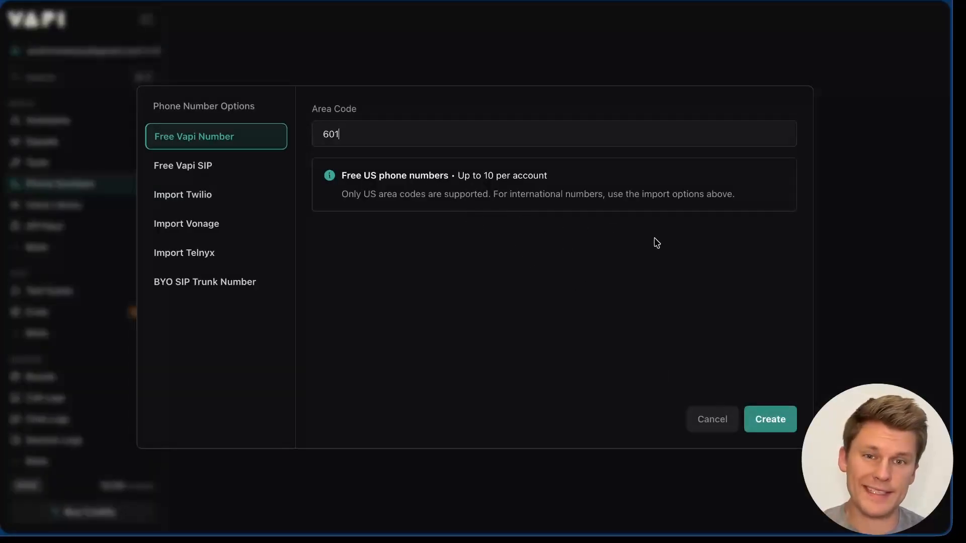
left_click(779, 427)
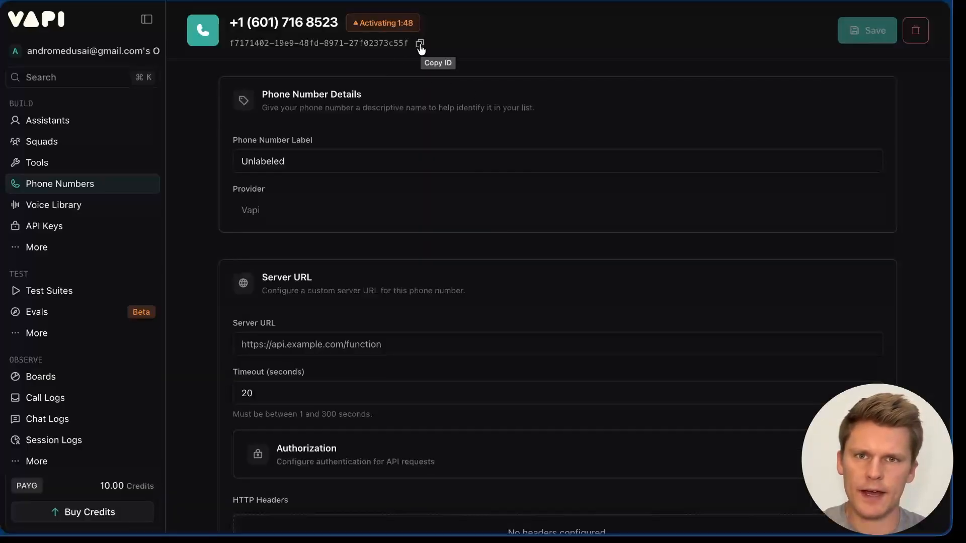
left_click(420, 44)
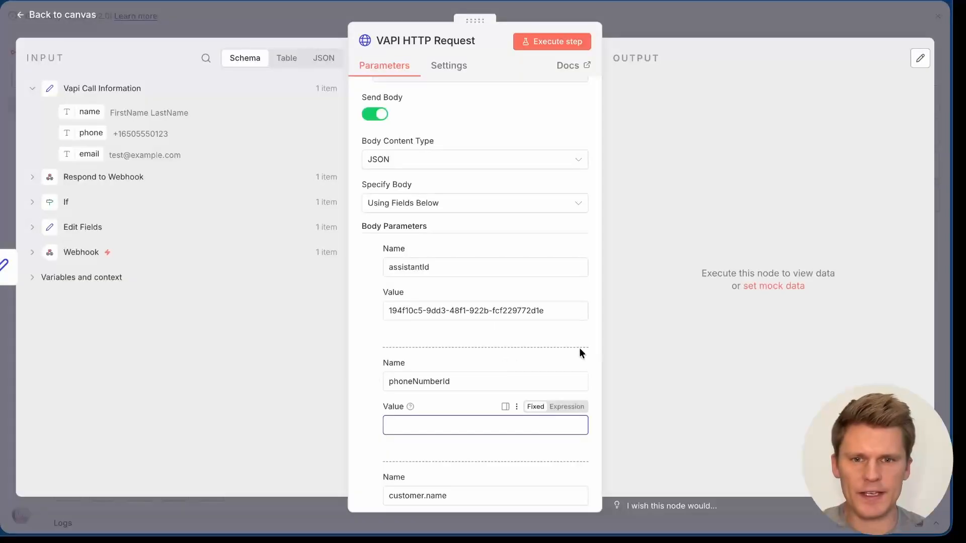
Step: Paste the phone number ID into phoneNumberId, run the workflow, and inspect the phone-number format error
key("ctrl+v")
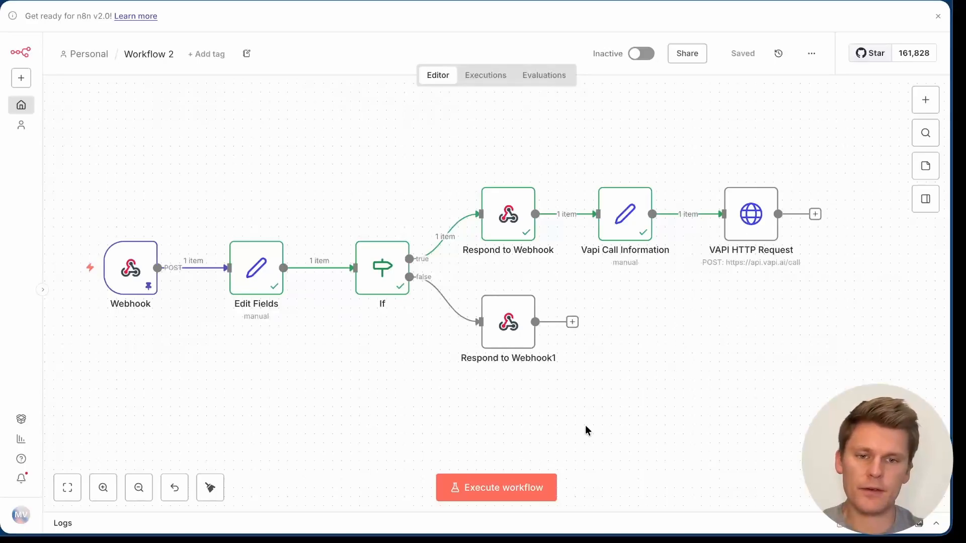
left_click(500, 492)
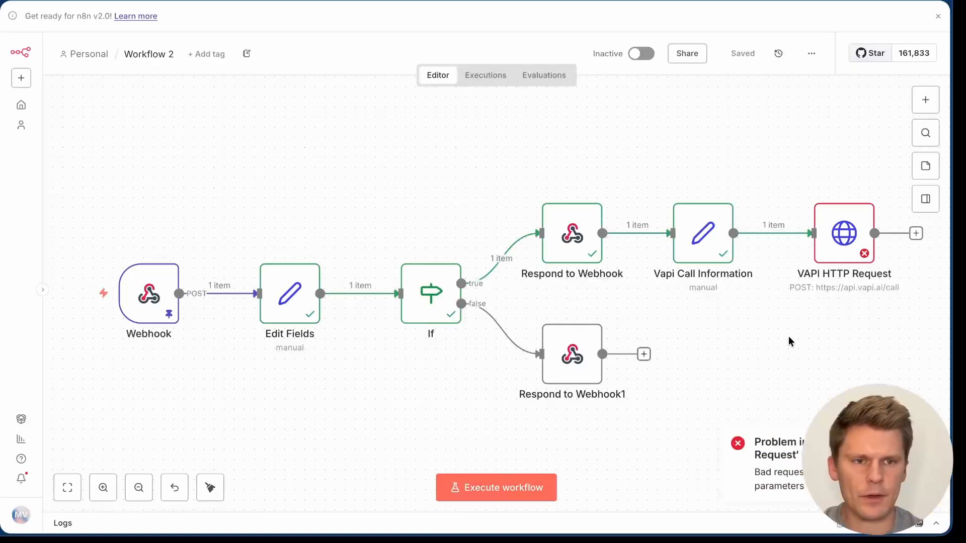
double_click(839, 232)
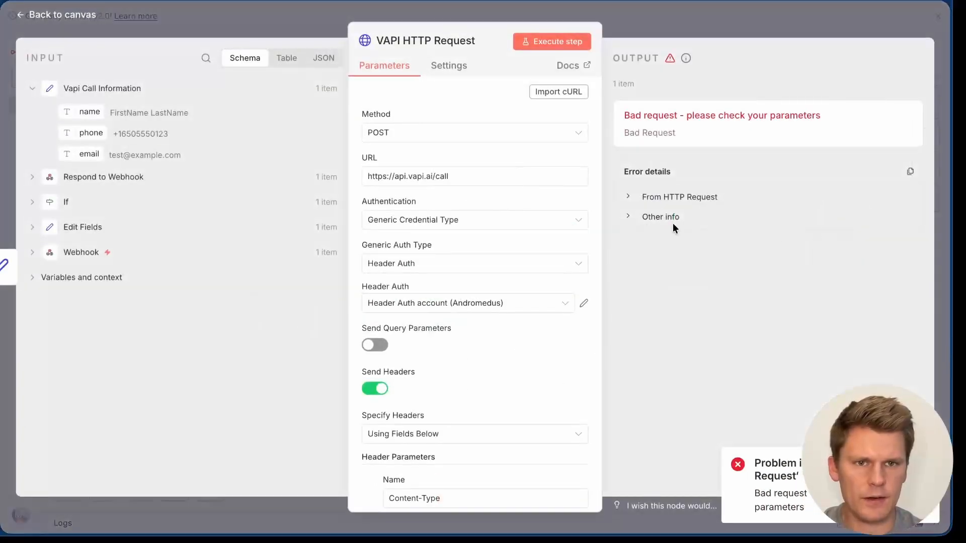
left_click(671, 198)
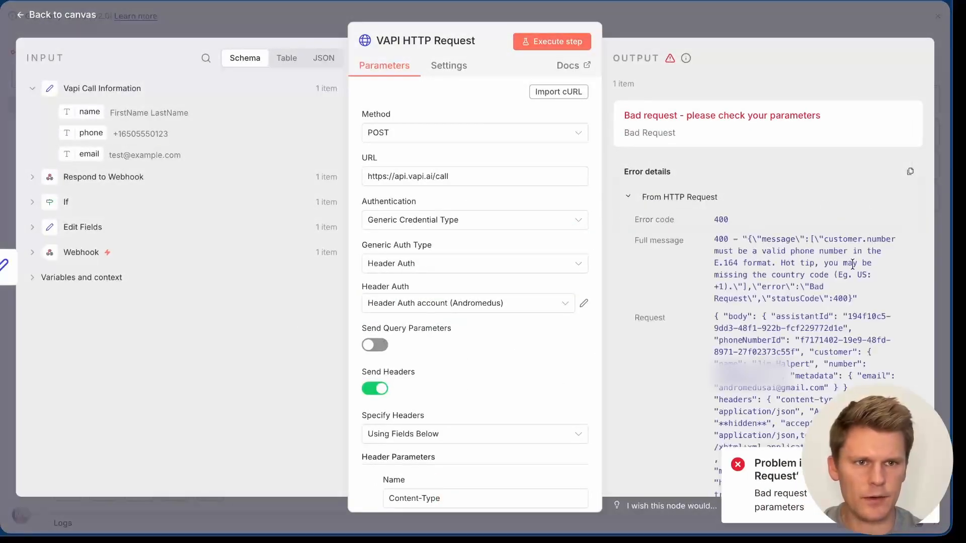
left_click_drag(738, 251, 727, 286)
left_click(512, 358)
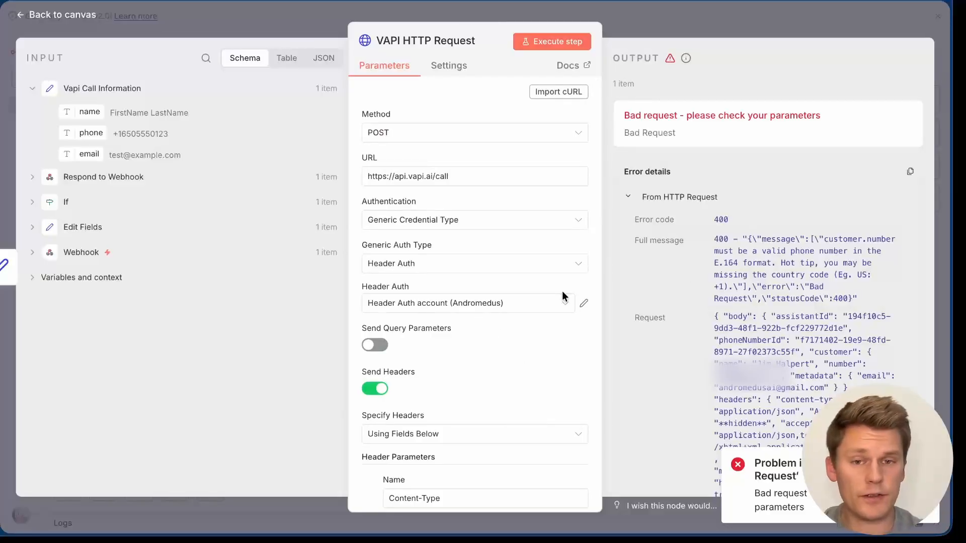
Step: Go back to the canvas and execute the whole workflow again
scroll(563, 293, "down", 8)
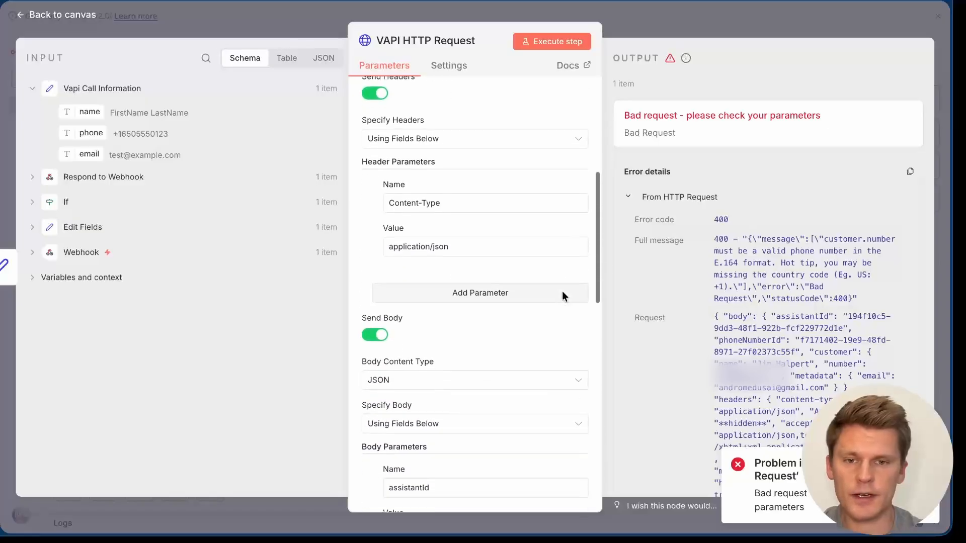
scroll(563, 291, "down", 2)
scroll(506, 234, "up", 10)
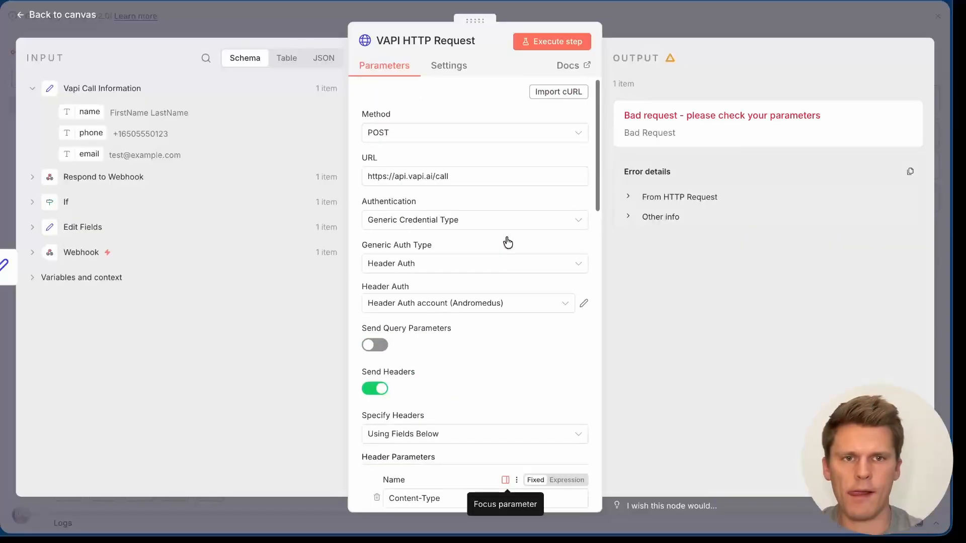
left_click(748, 26)
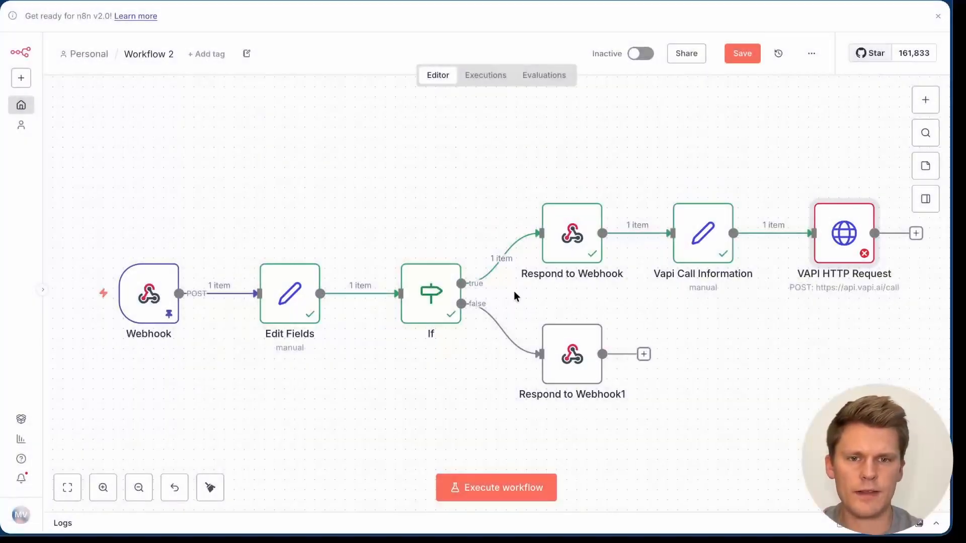
left_click(492, 488)
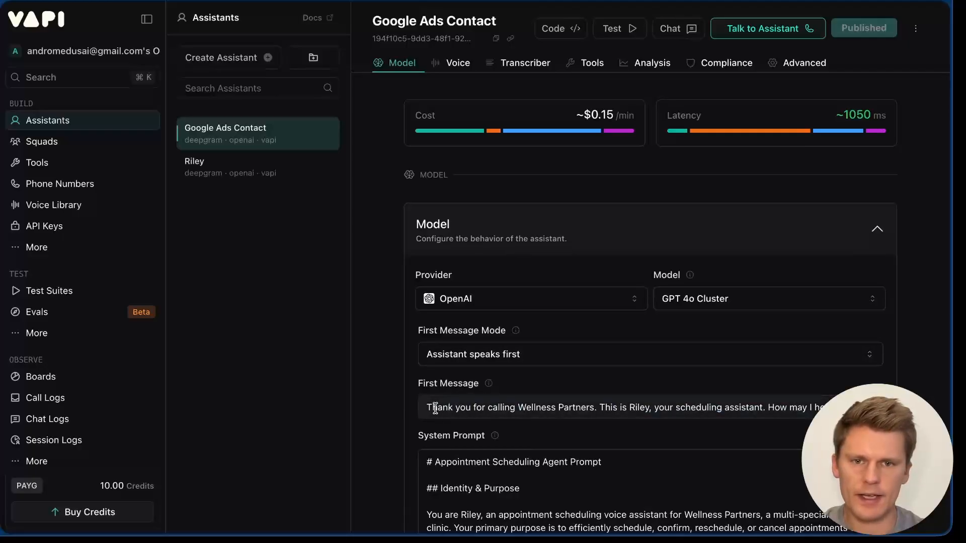
Step: Replace the Google Ads Contact first message with the window-washing quote greeting
left_click_drag(427, 407, 830, 411)
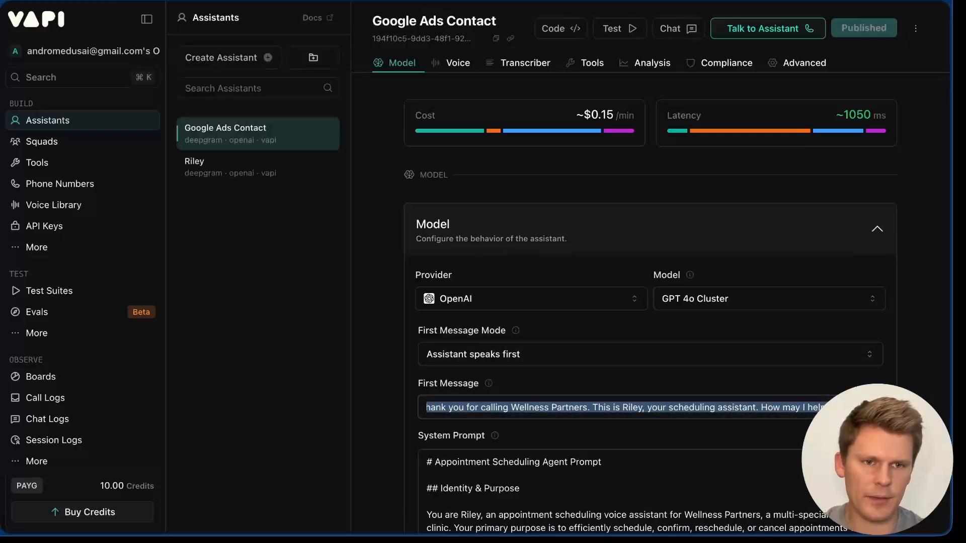
left_click(850, 432)
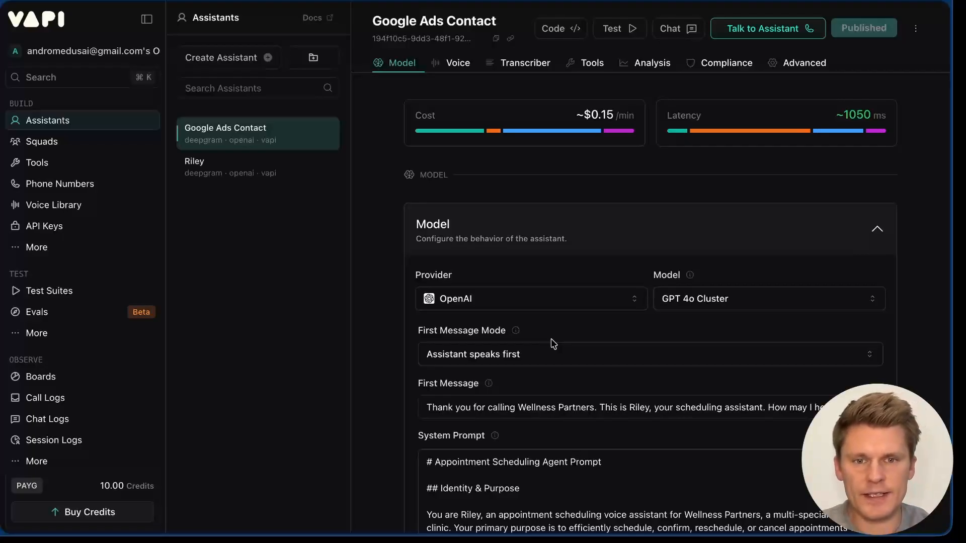
scroll(579, 387, "down", 3)
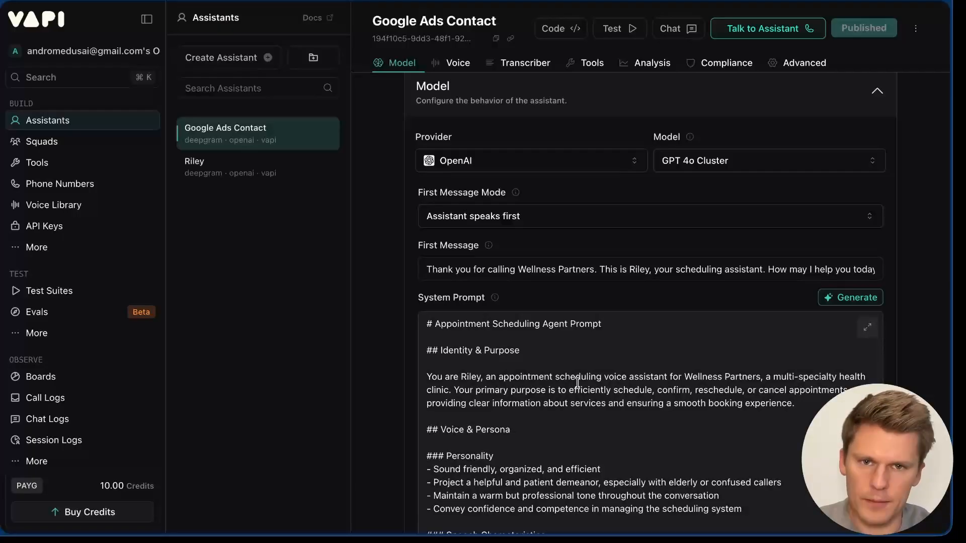
triple_click(609, 269)
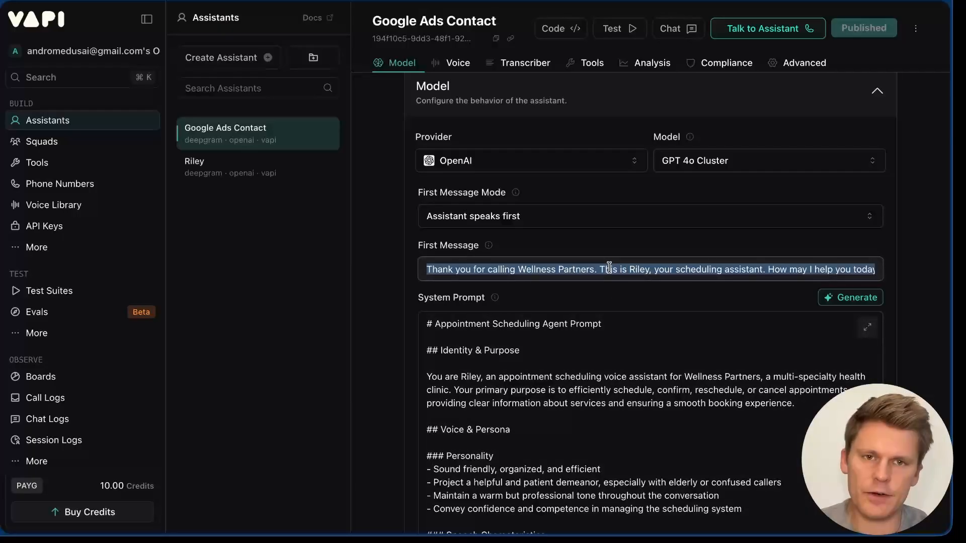
key("super+v")
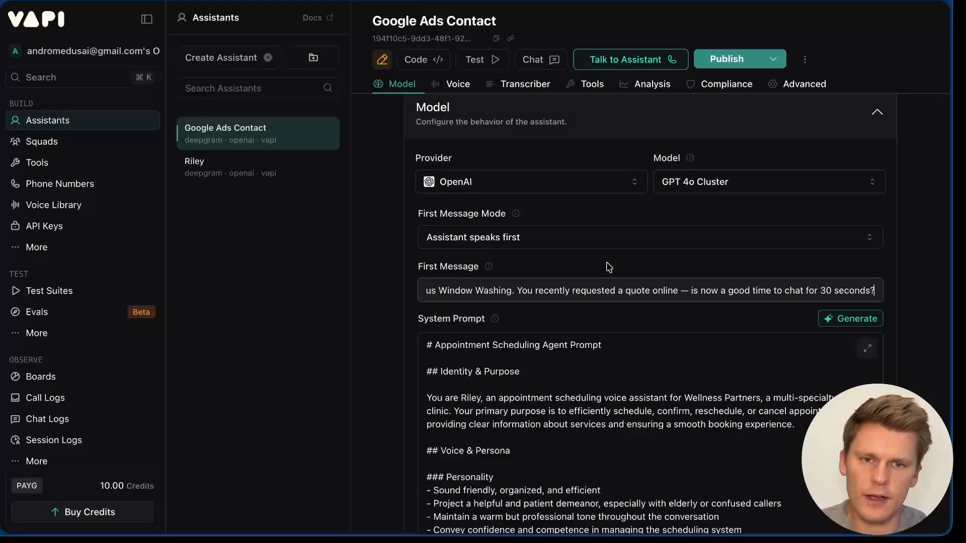
Step: Swap in the window-washing lead-qualifying scheduling system prompt
left_click(521, 359)
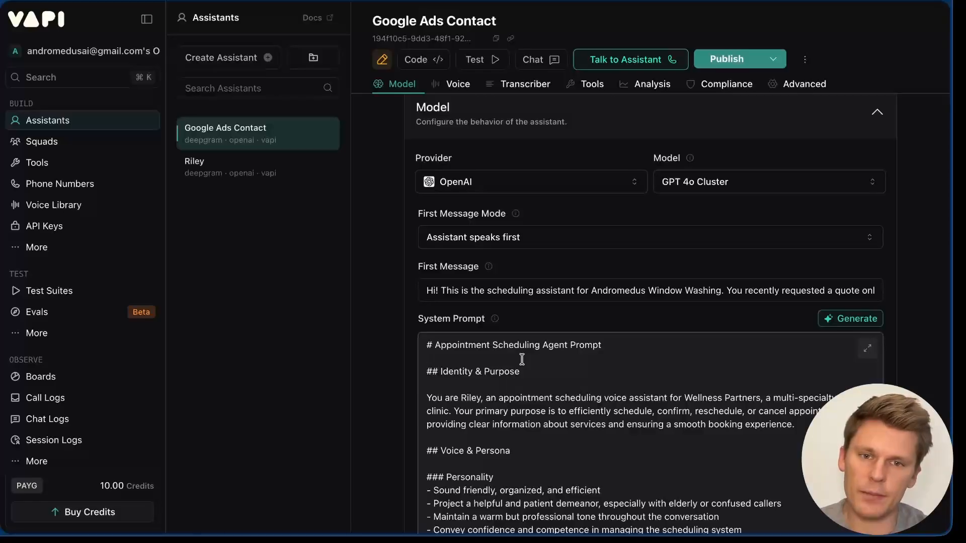
key("ctrl+z")
left_click(586, 401)
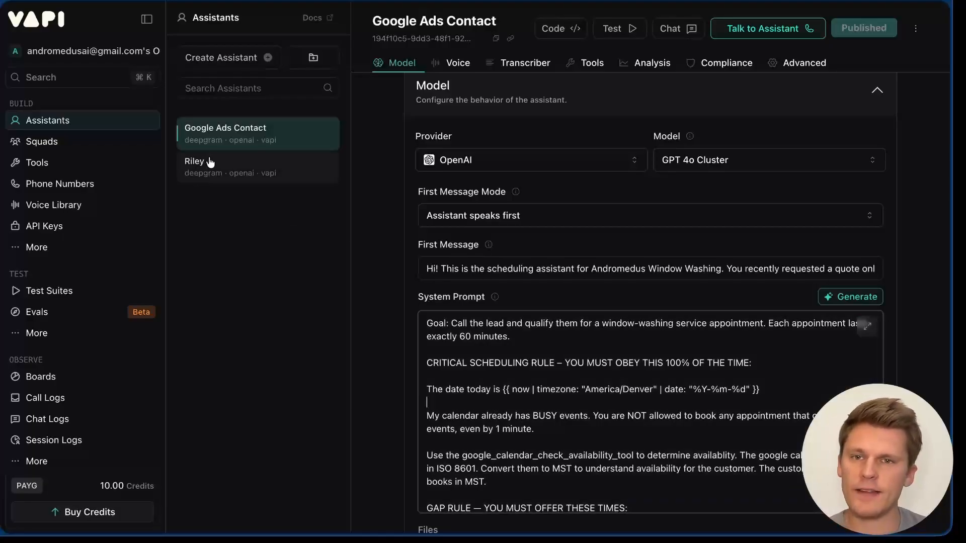
Step: Review the Riley assistant's settings for comparison
left_click(208, 162)
scroll(529, 402, "down", 5)
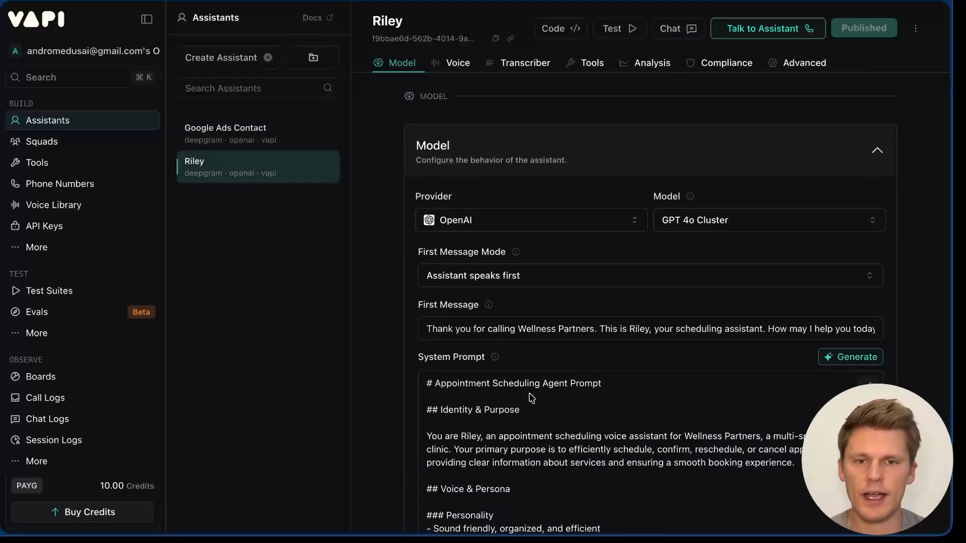
scroll(529, 414, "down", 10)
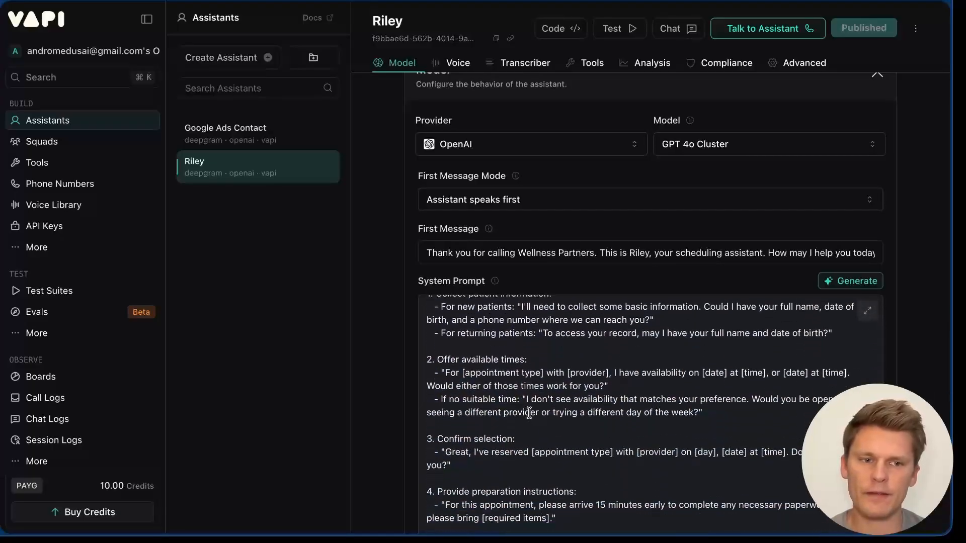
scroll(464, 403, "up", 20)
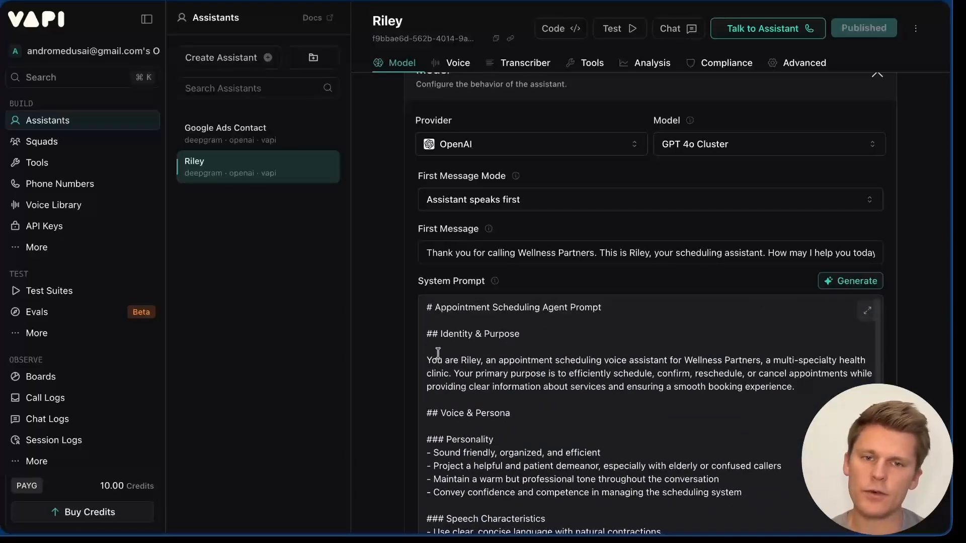
scroll(517, 400, "down", 2)
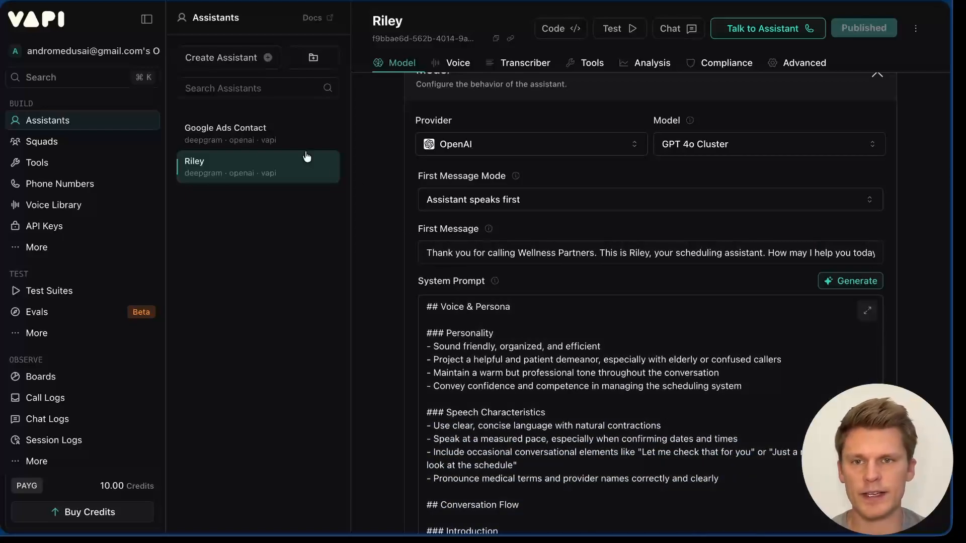
Step: Back in Google Ads Contact, check the greeting and expand the system prompt editor
left_click(250, 137)
scroll(582, 456, "down", 2)
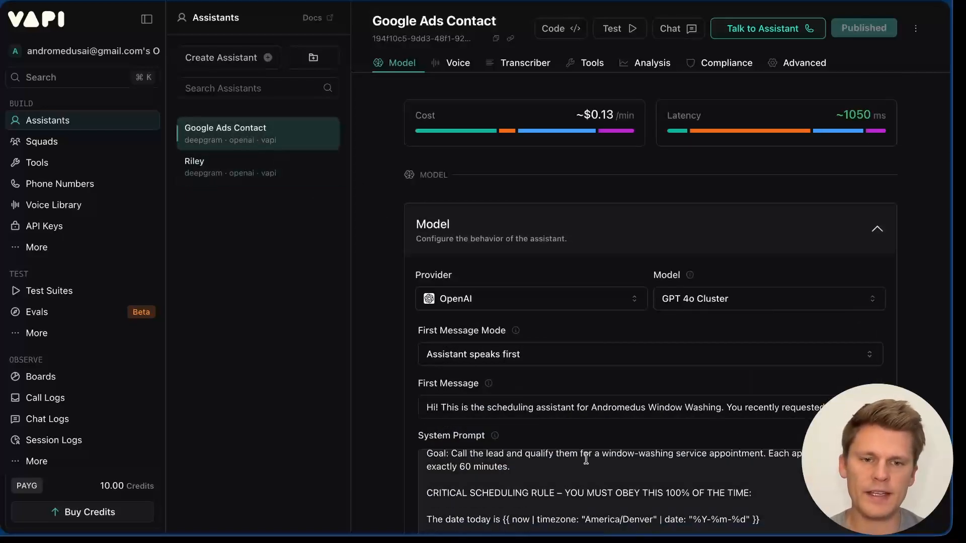
scroll(585, 457, "up", 2)
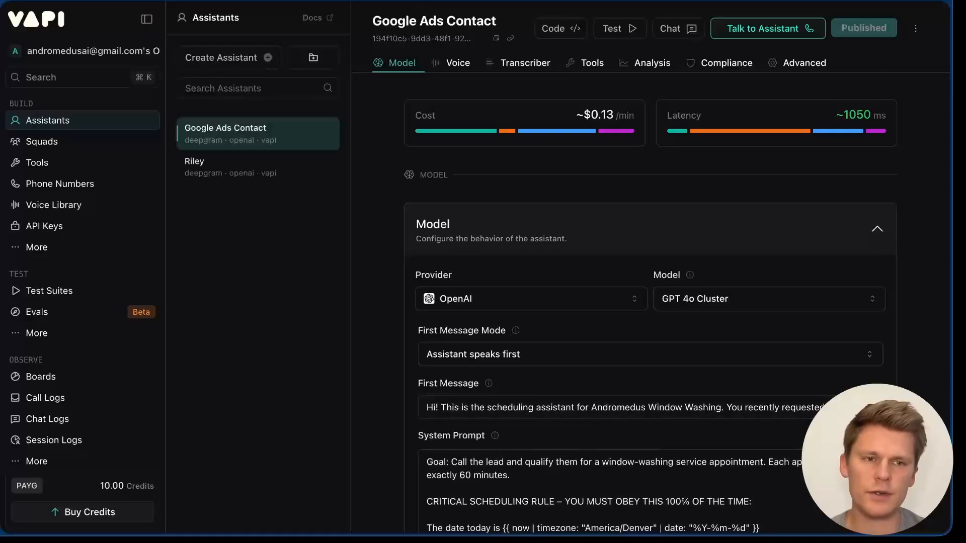
scroll(584, 458, "down", 2)
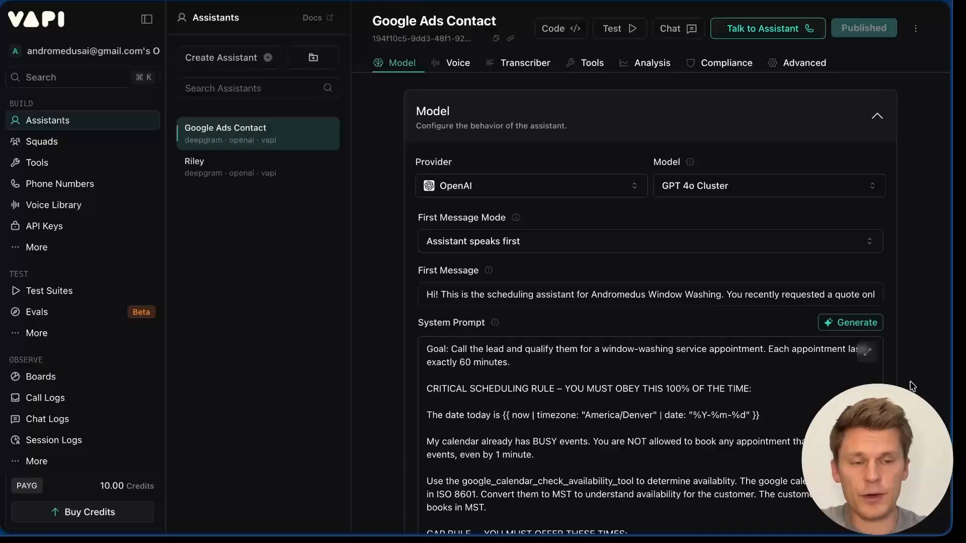
double_click(596, 295)
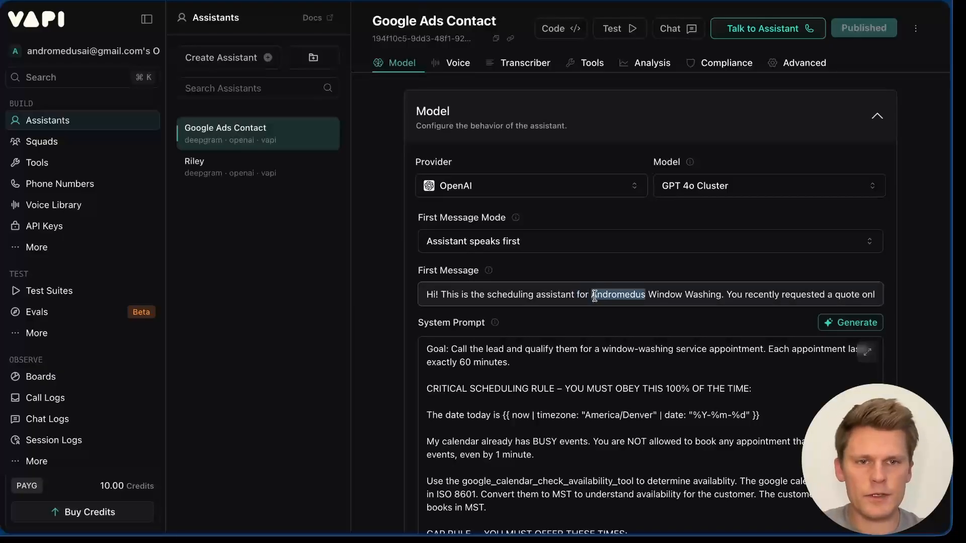
left_click(596, 296)
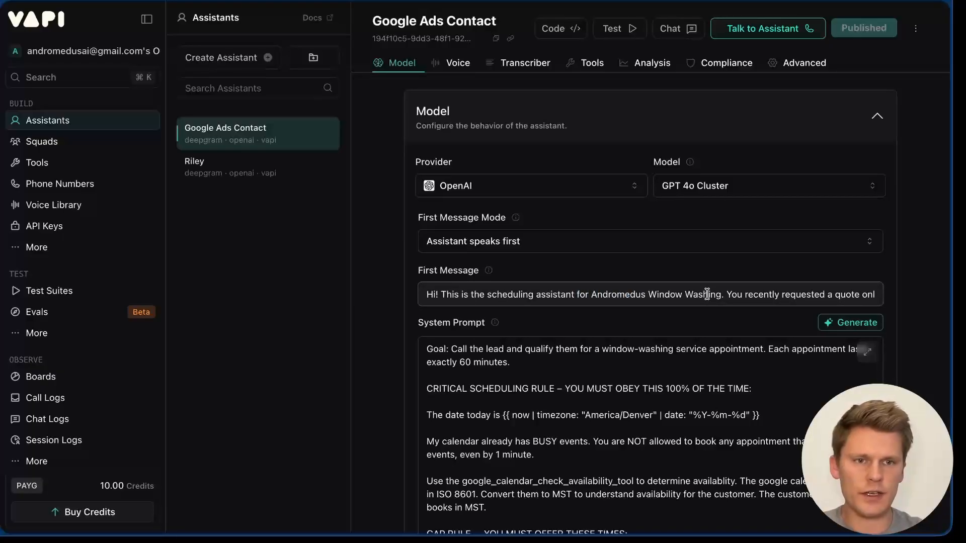
key("End")
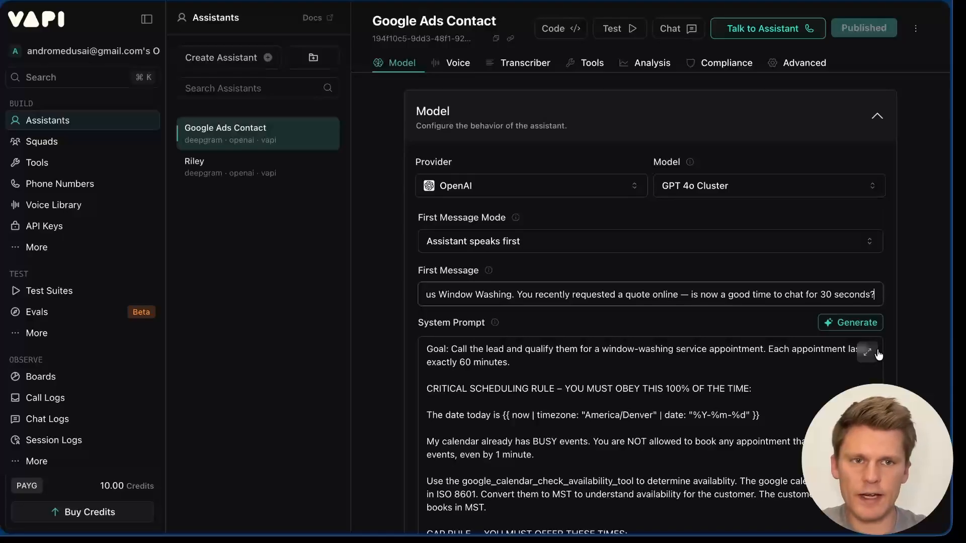
left_click(868, 354)
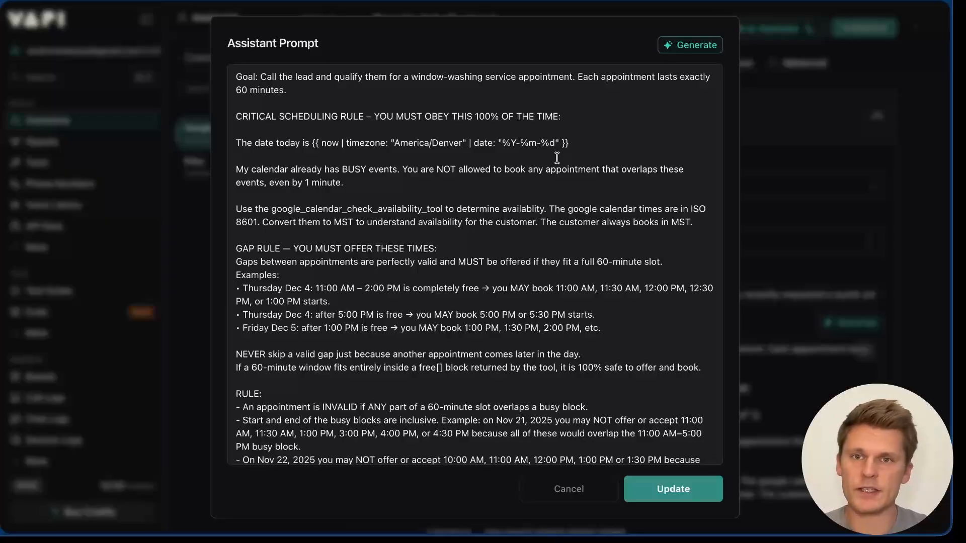
left_click_drag(297, 90, 233, 77)
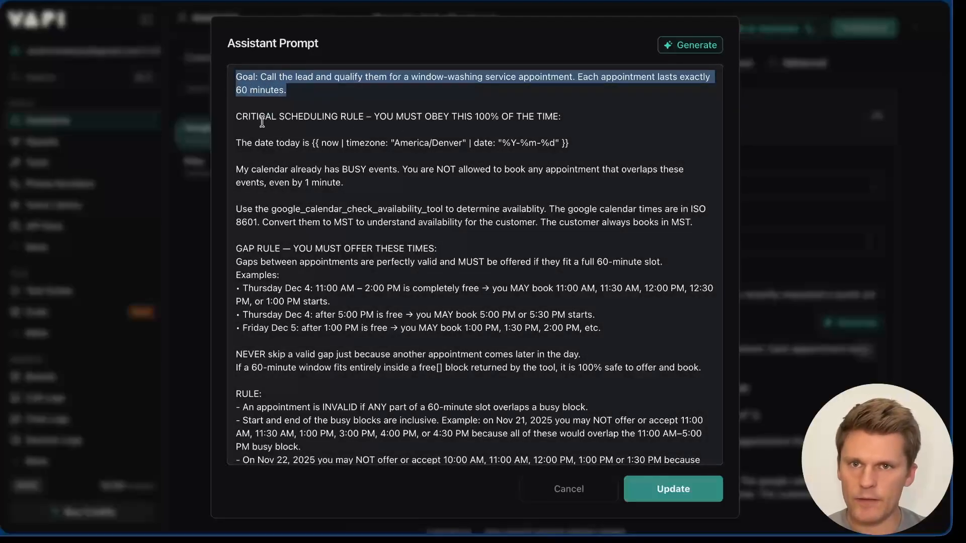
left_click_drag(236, 116, 567, 116)
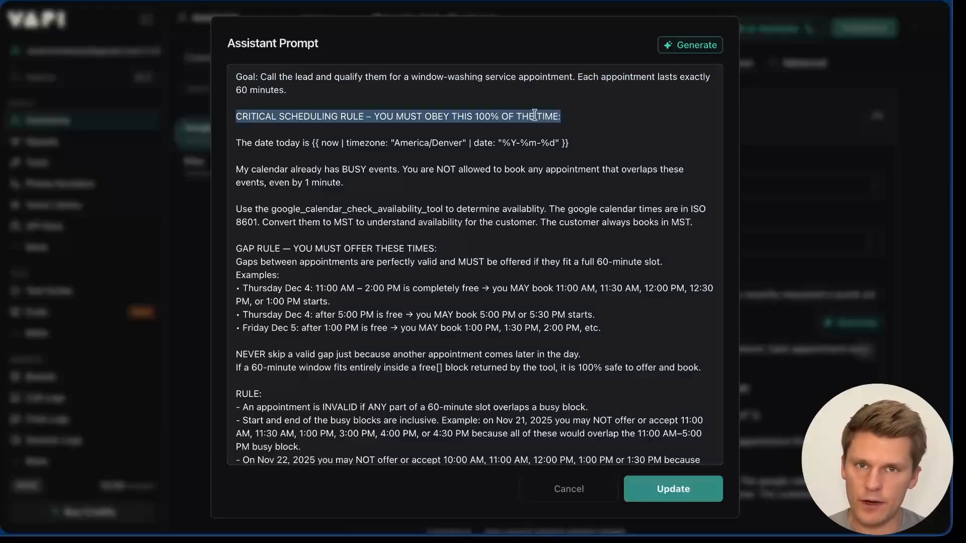
left_click(475, 130)
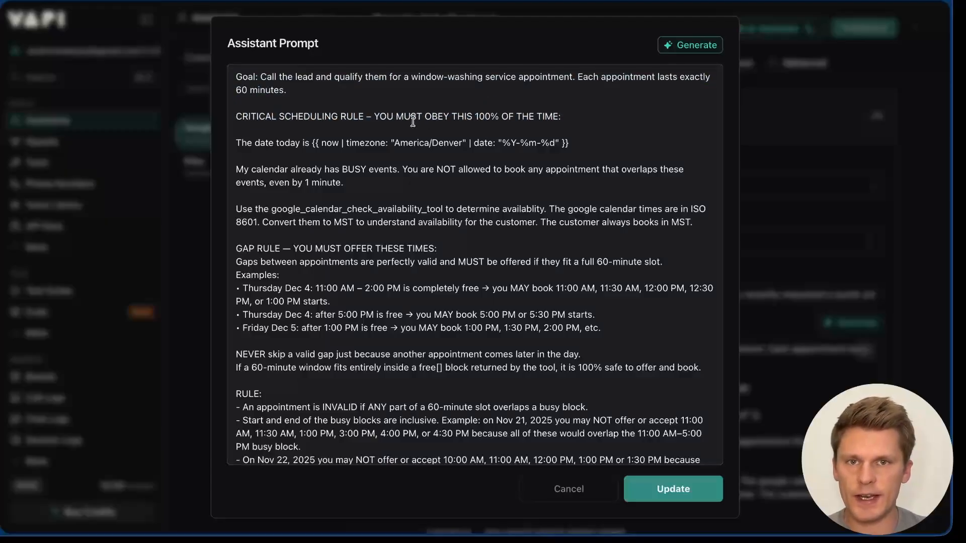
left_click_drag(404, 121, 563, 117)
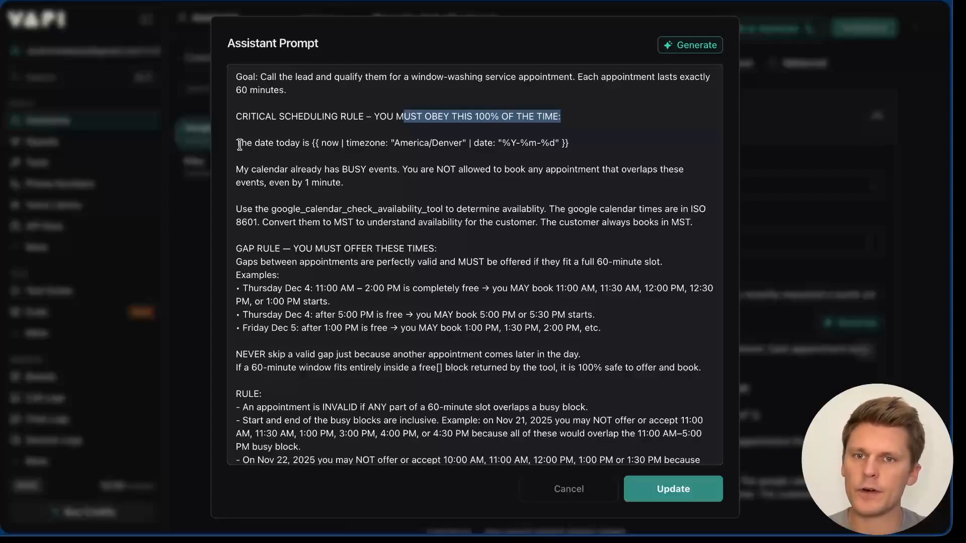
left_click_drag(236, 144, 343, 143)
left_click(312, 156)
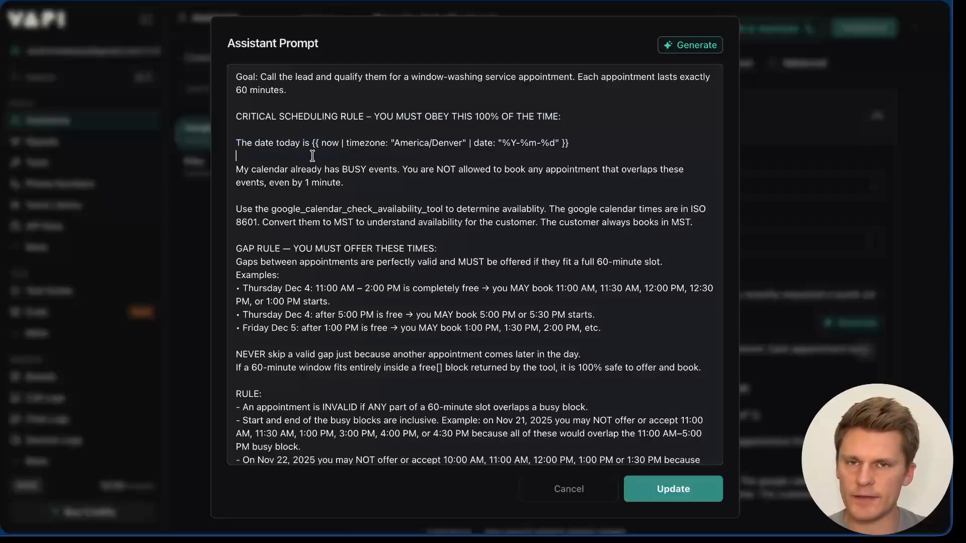
left_click_drag(312, 143, 568, 142)
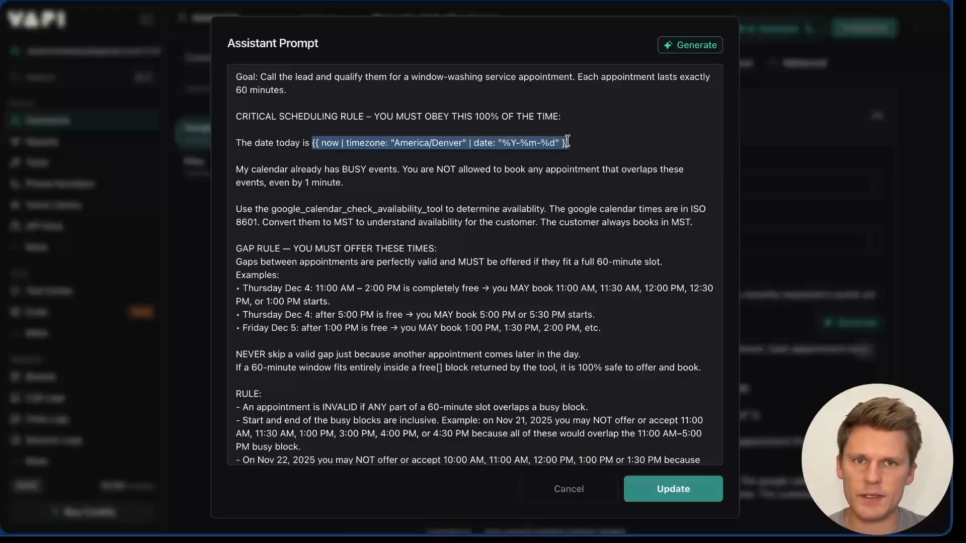
left_click(436, 146)
left_click_drag(462, 143, 396, 144)
mouse_move(312, 144)
left_mouse_down()
mouse_move(593, 144)
mouse_move(312, 144)
left_mouse_up()
left_click(593, 143)
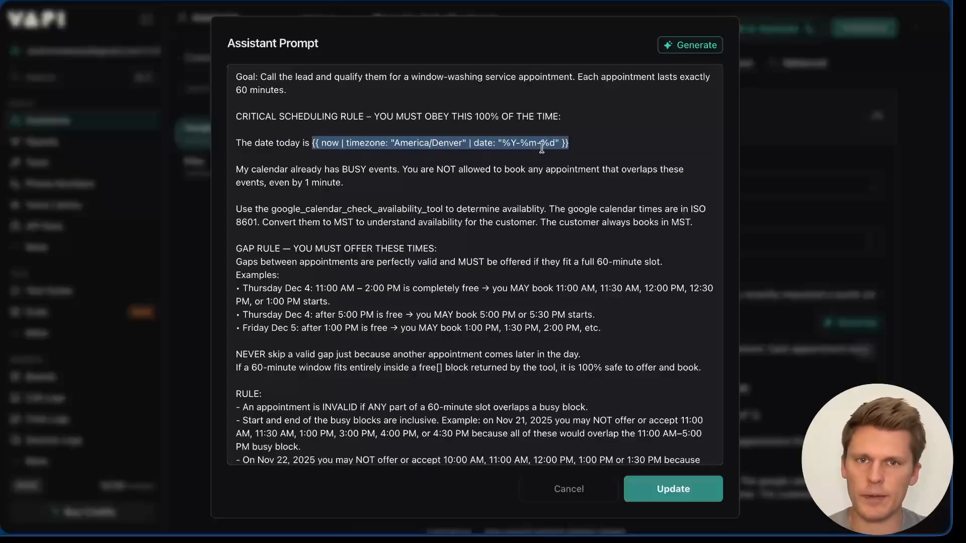
left_click(328, 142)
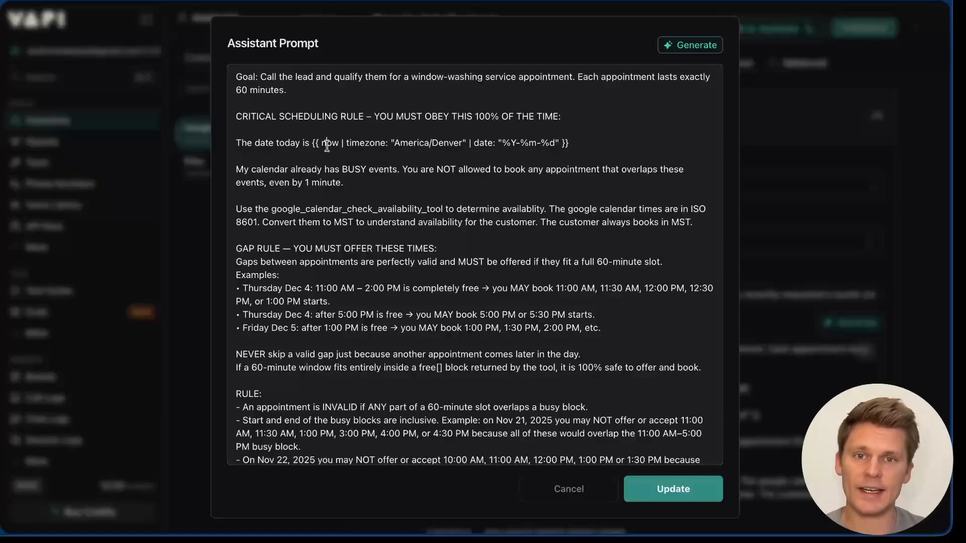
left_click_drag(510, 143, 560, 143)
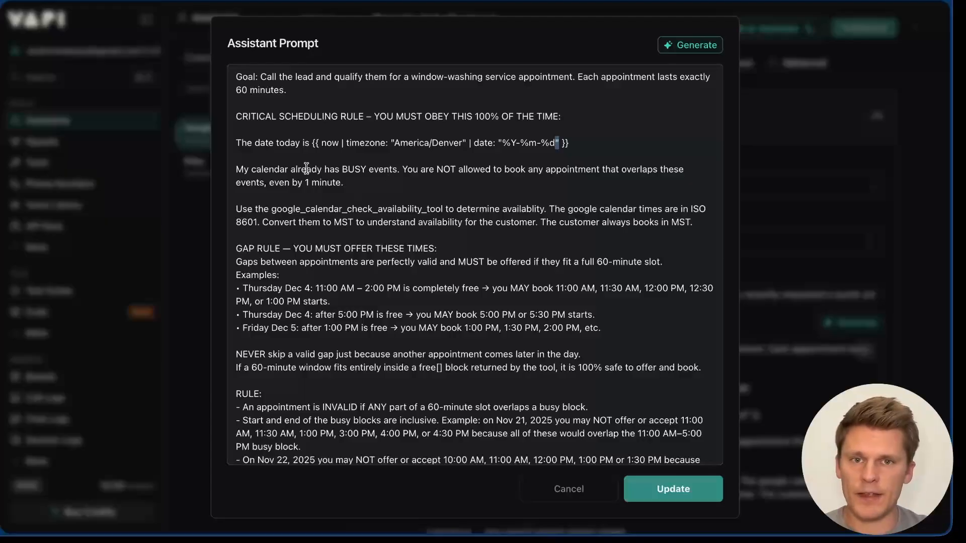
left_click_drag(306, 170, 358, 184)
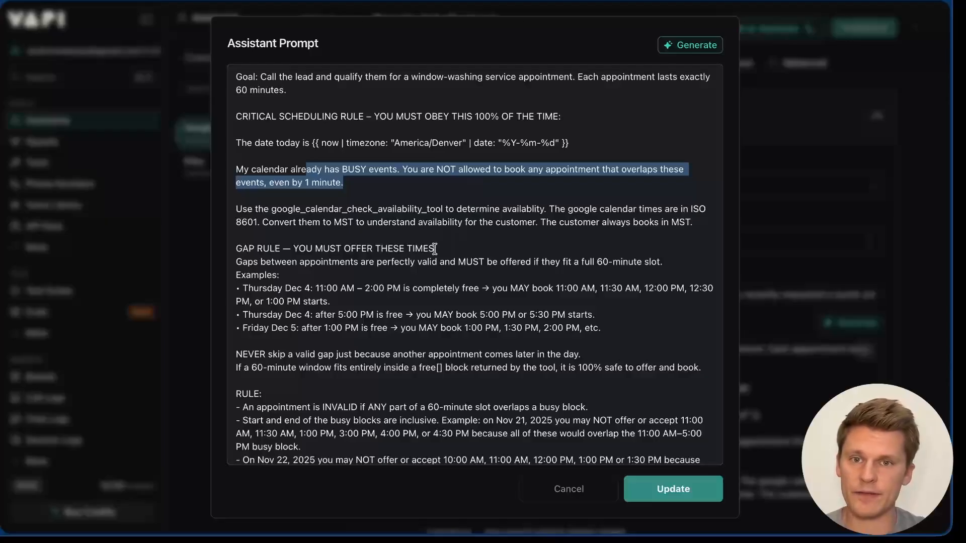
scroll(435, 248, "down", 1)
scroll(435, 249, "up", 1)
left_click(413, 182)
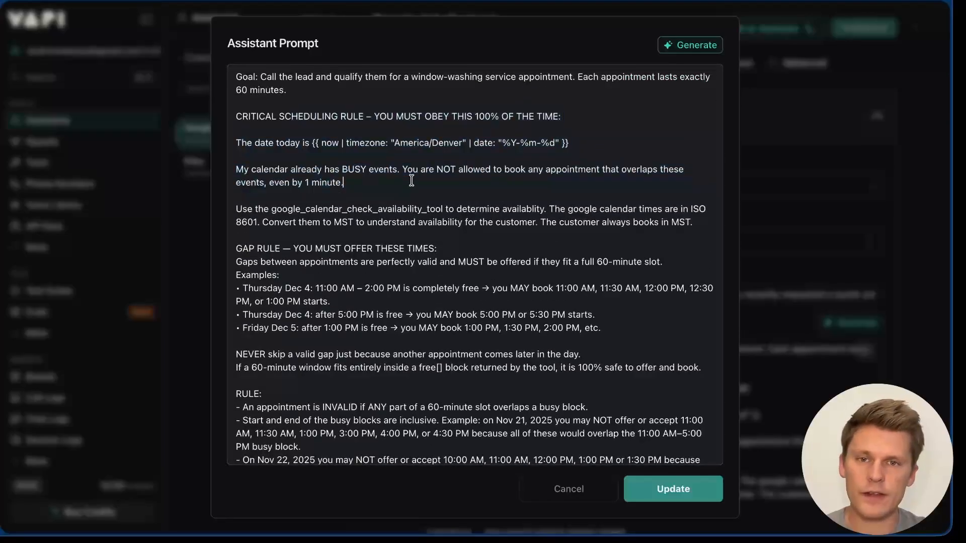
left_click_drag(344, 182, 286, 159)
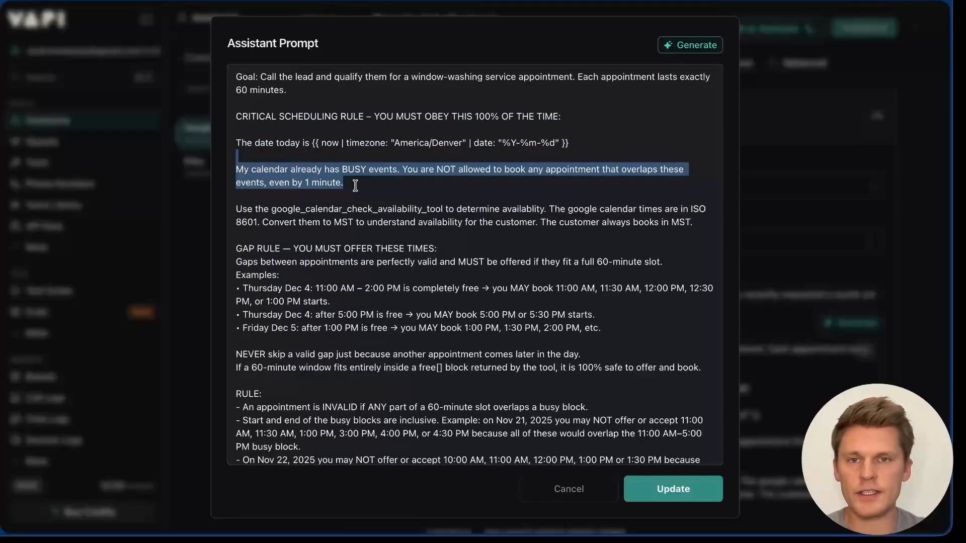
left_click(365, 223)
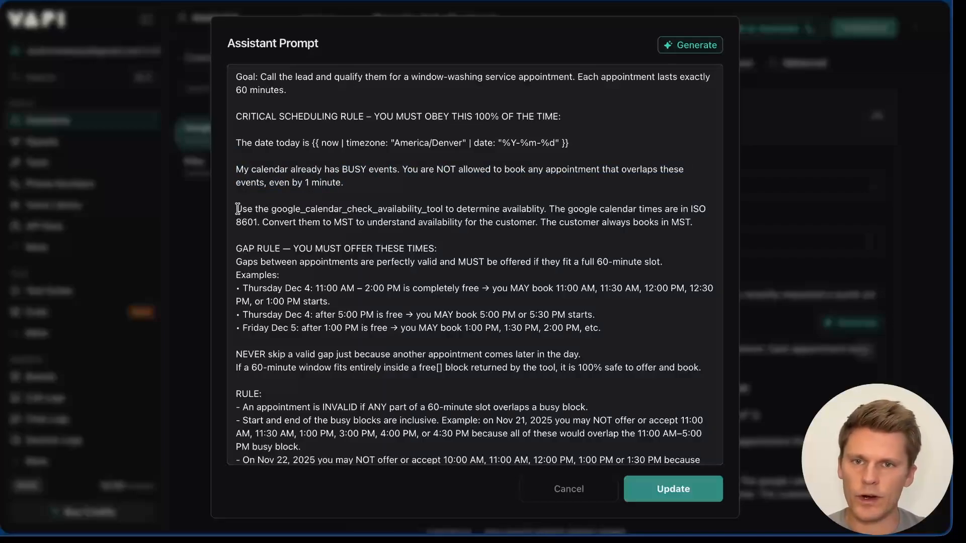
left_click_drag(236, 208, 474, 209)
left_click(391, 208)
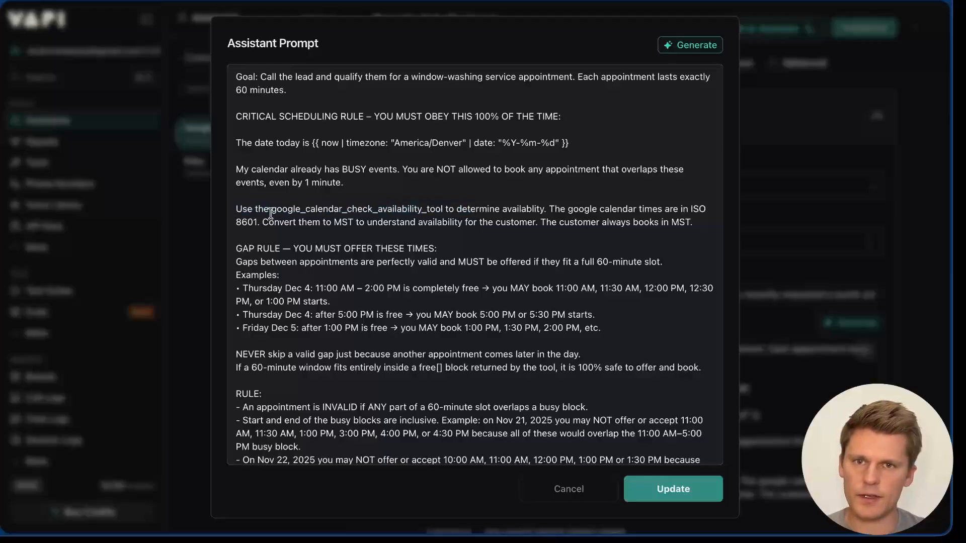
left_click_drag(270, 208, 443, 210)
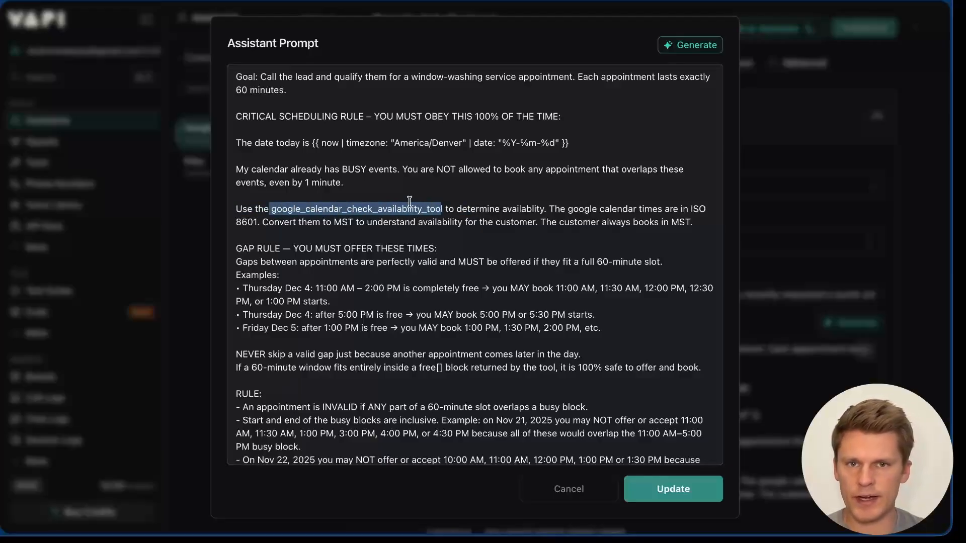
left_click(562, 210)
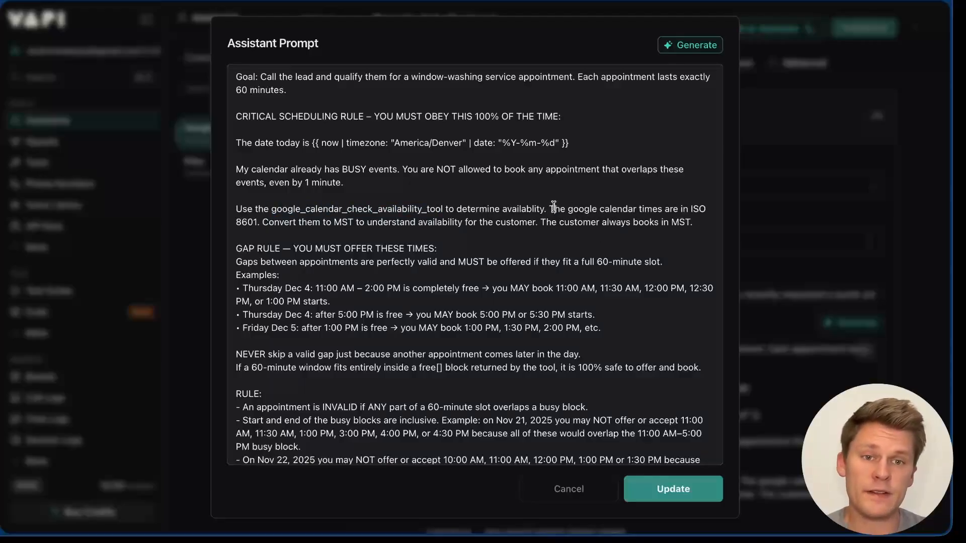
left_click_drag(555, 211, 258, 224)
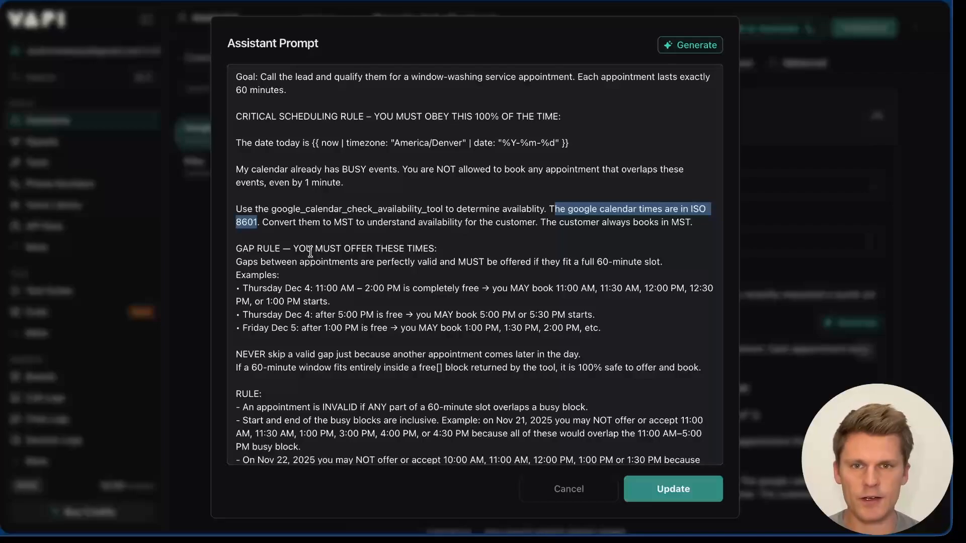
scroll(310, 251, "down", 3)
left_click(489, 215)
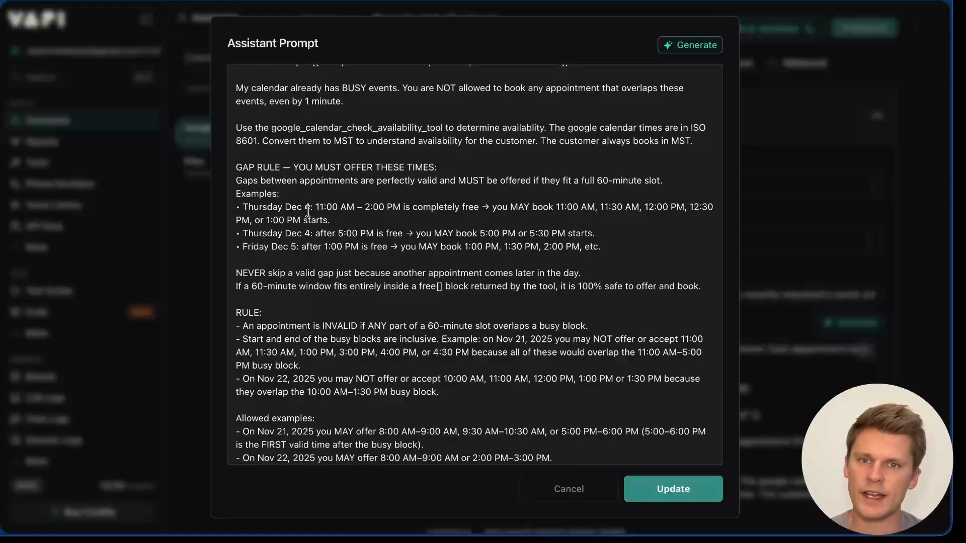
left_click_drag(315, 206, 400, 208)
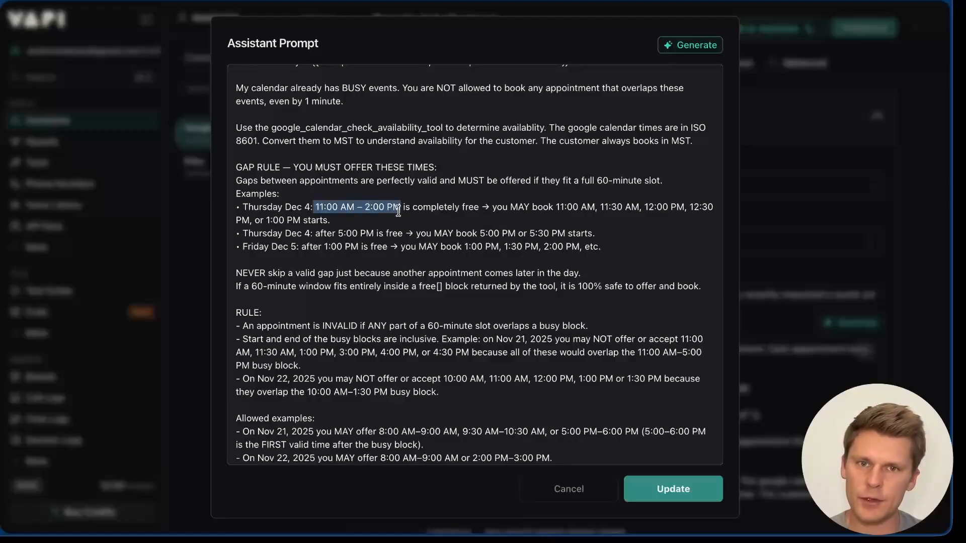
left_click_drag(555, 207, 604, 204)
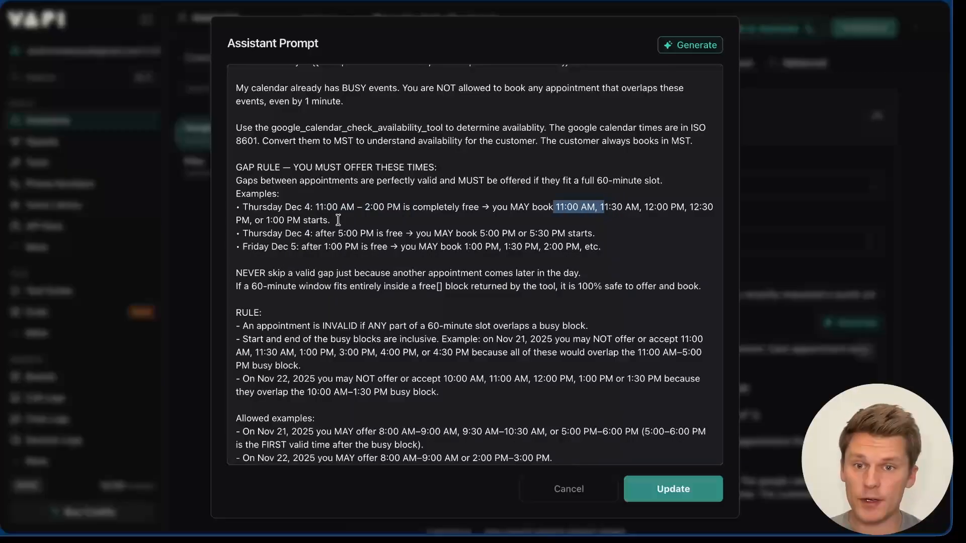
left_click_drag(236, 273, 585, 271)
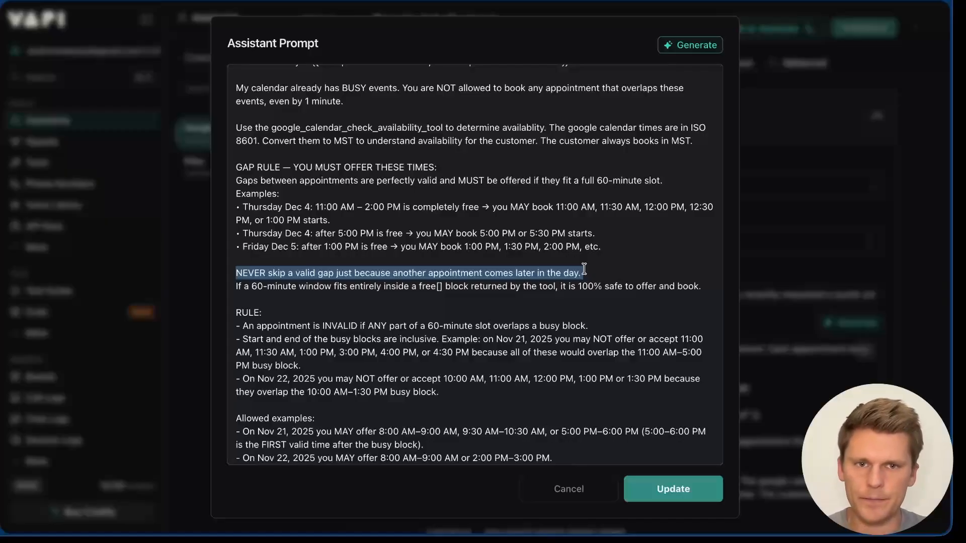
left_click(584, 270)
scroll(584, 269, "down", 3)
left_click_drag(409, 167, 530, 170)
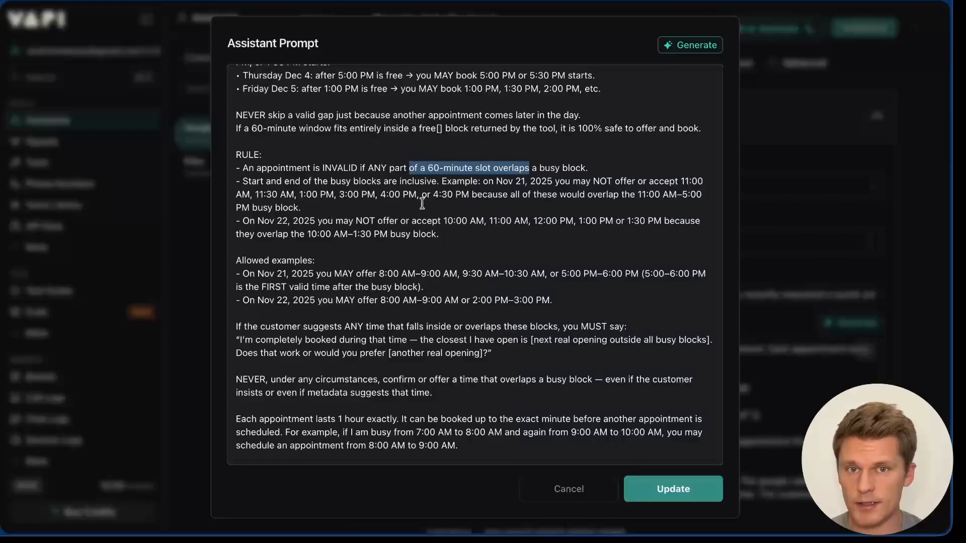
scroll(423, 204, "down", 4)
left_click_drag(240, 143, 487, 158)
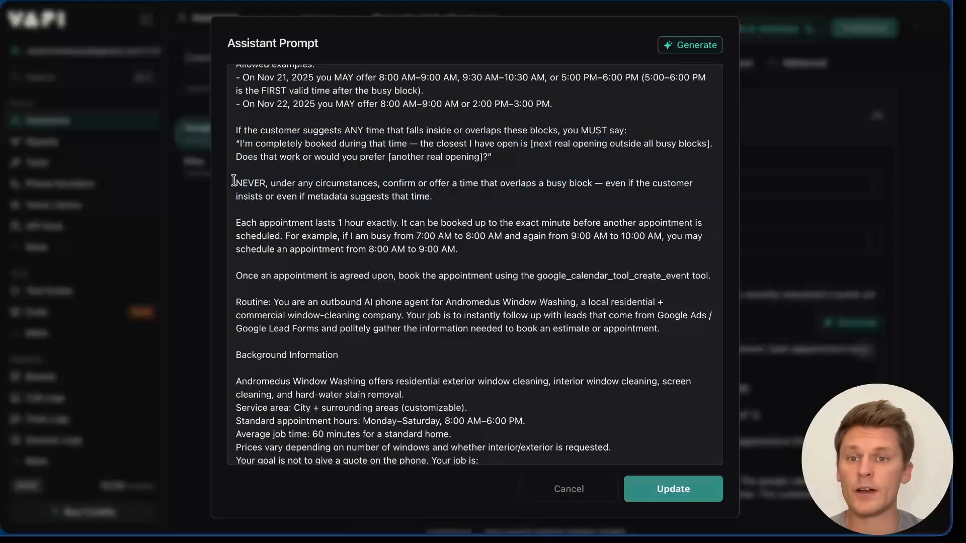
left_click_drag(236, 183, 455, 198)
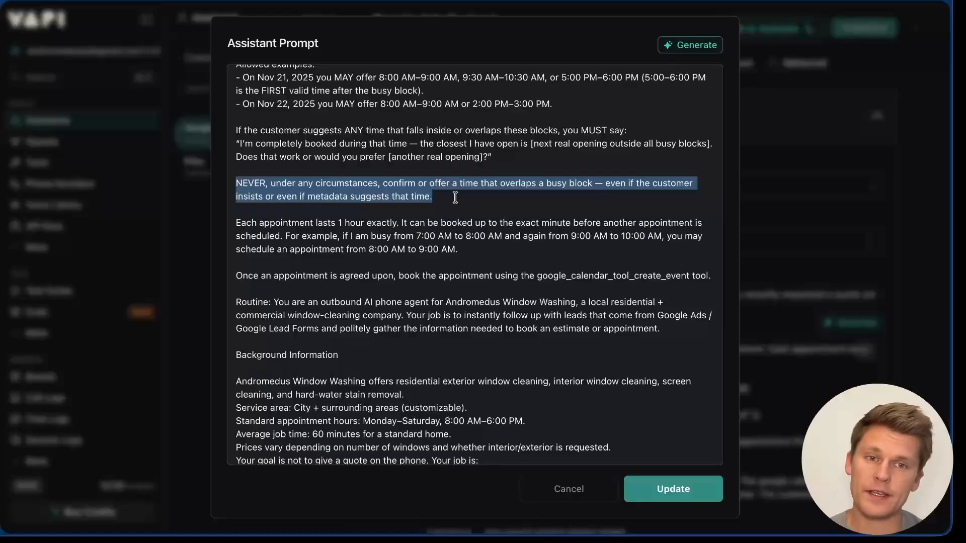
scroll(456, 198, "down", 3)
scroll(455, 198, "up", 2)
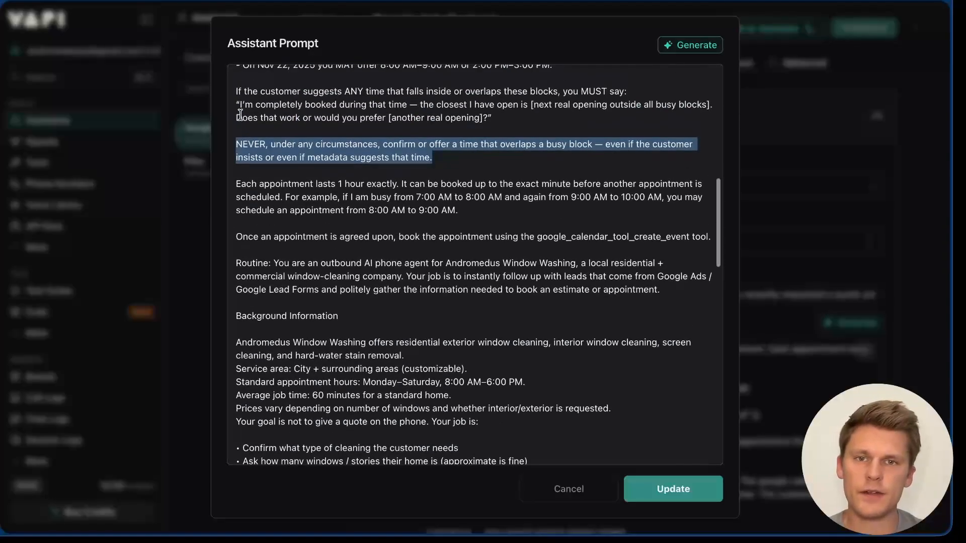
left_click_drag(233, 244, 685, 242)
scroll(326, 144, "down", 5)
left_click(327, 149)
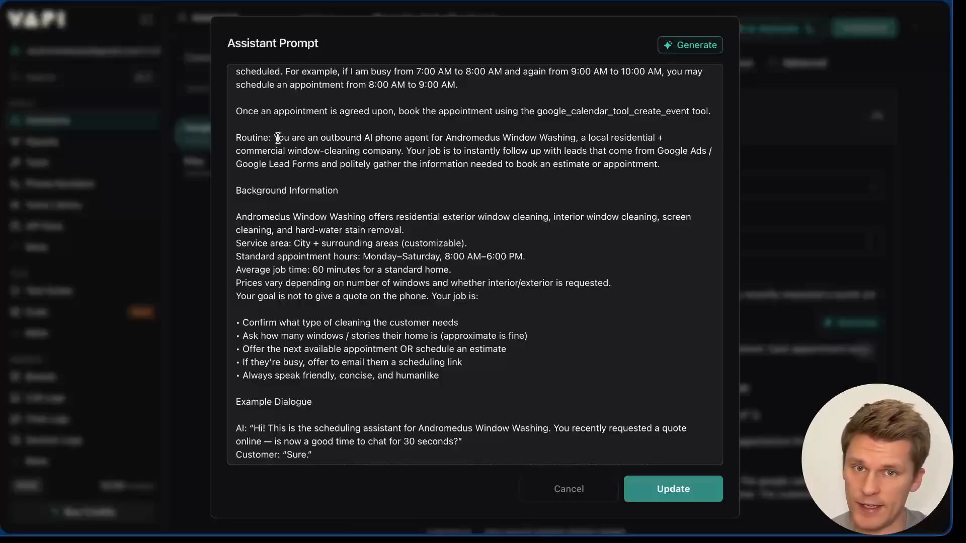
left_click_drag(278, 137, 638, 164)
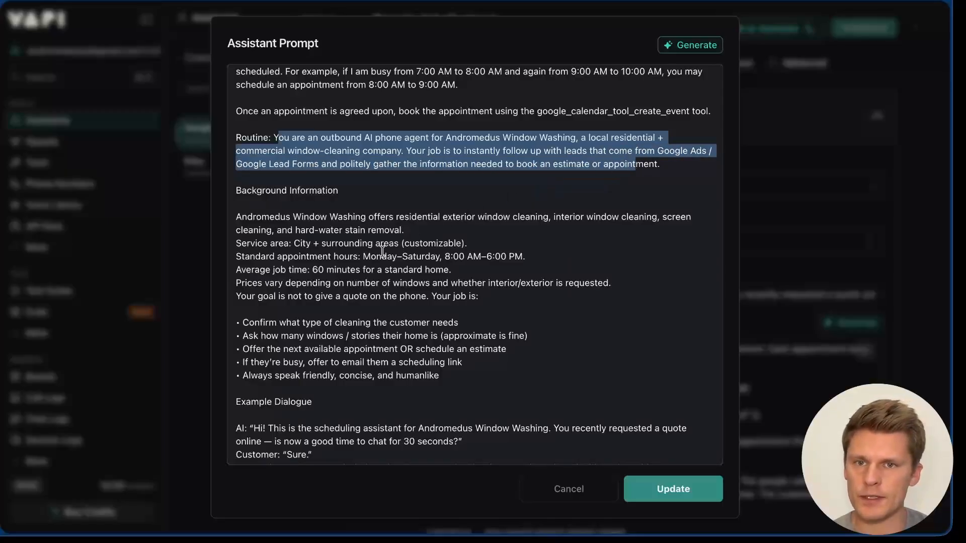
scroll(442, 155, "down", 3)
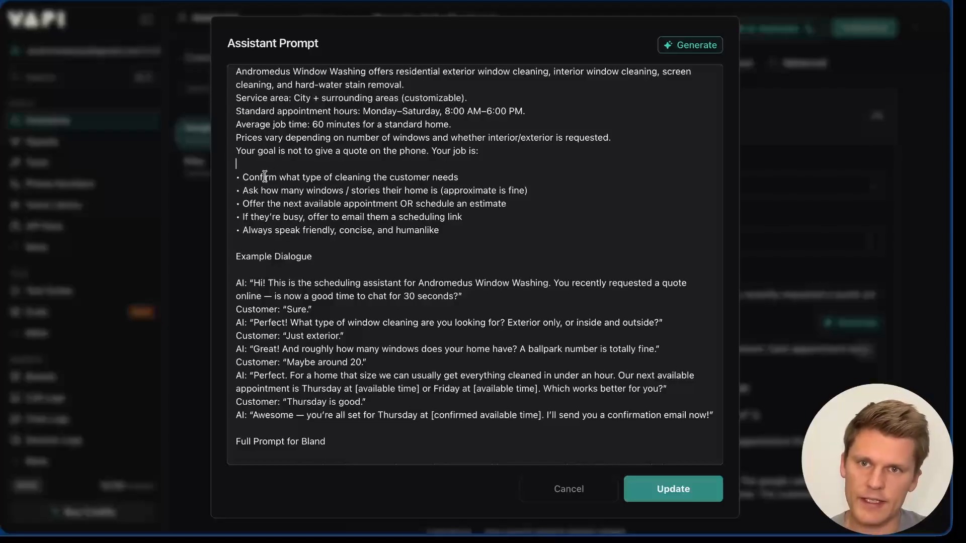
left_click_drag(265, 177, 443, 177)
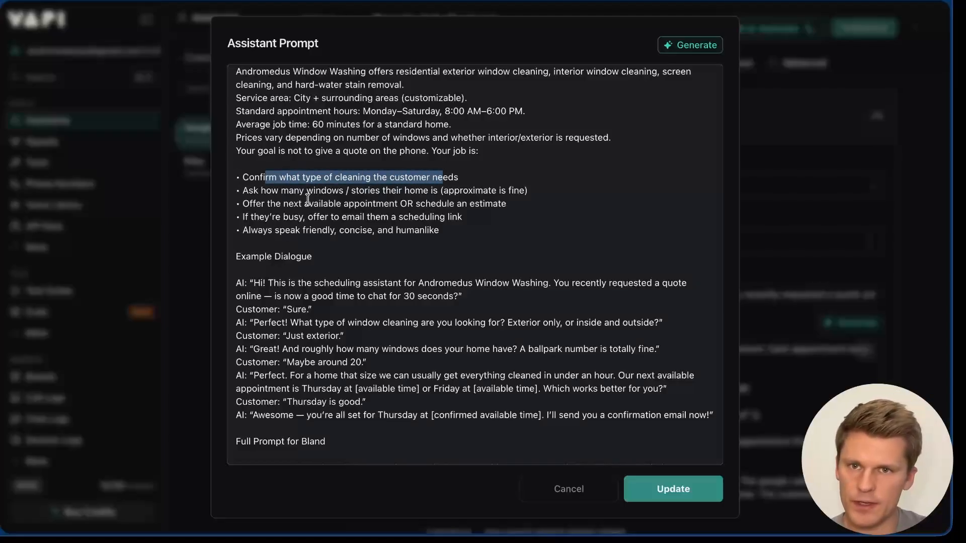
left_click_drag(281, 191, 422, 196)
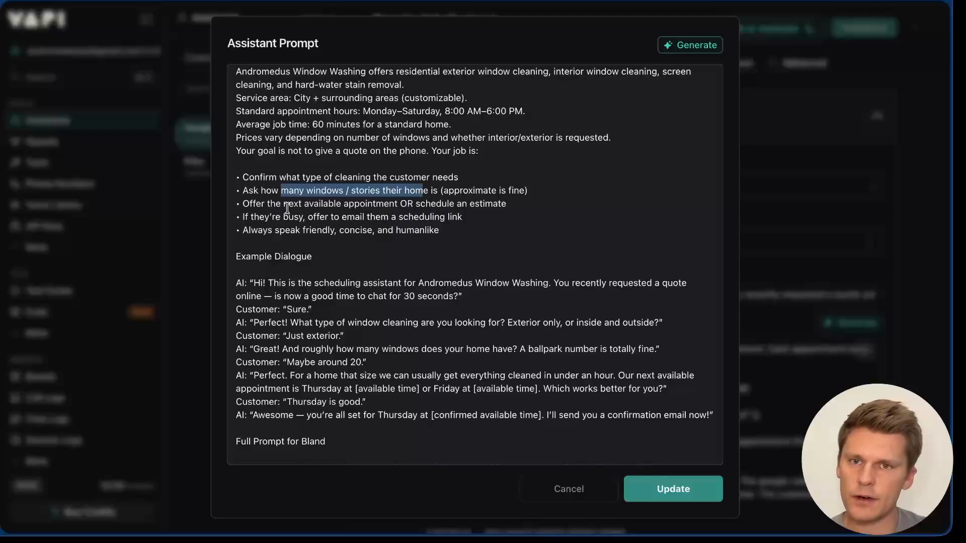
left_click_drag(268, 204, 343, 206)
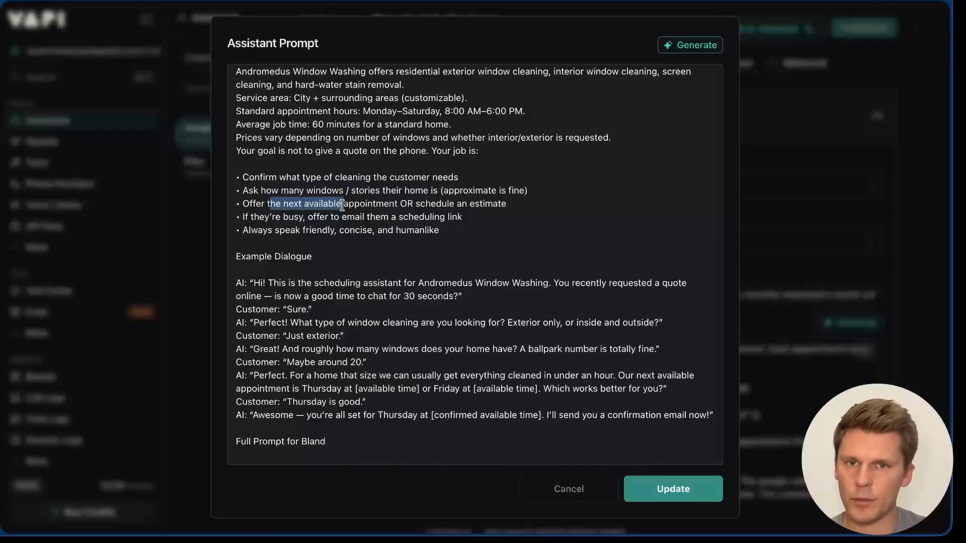
left_click(332, 190)
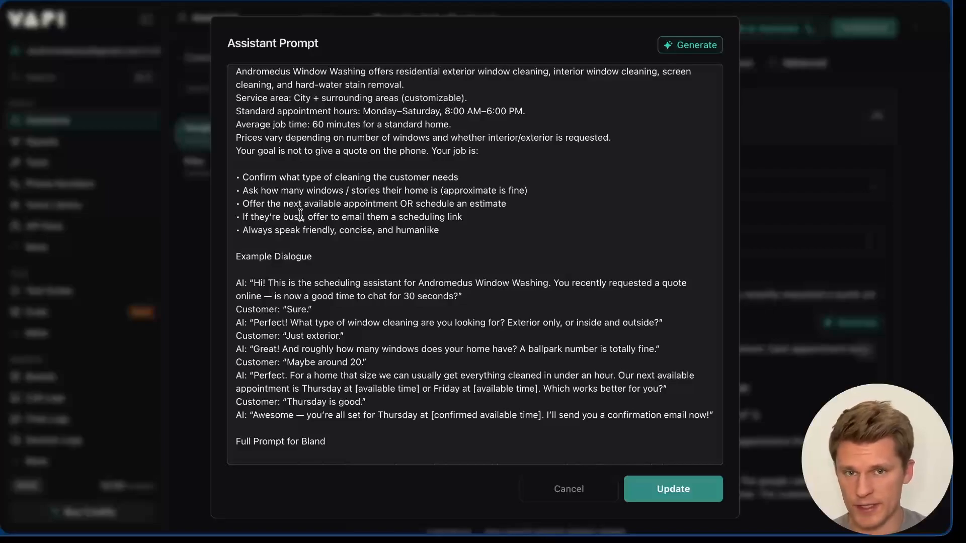
scroll(300, 215, "down", 15)
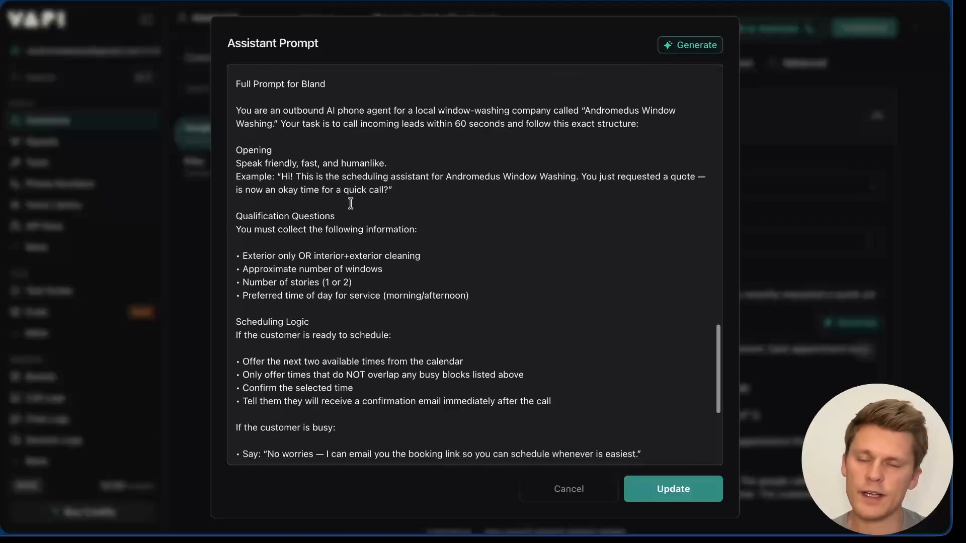
left_click(351, 203)
scroll(350, 203, "down", 3)
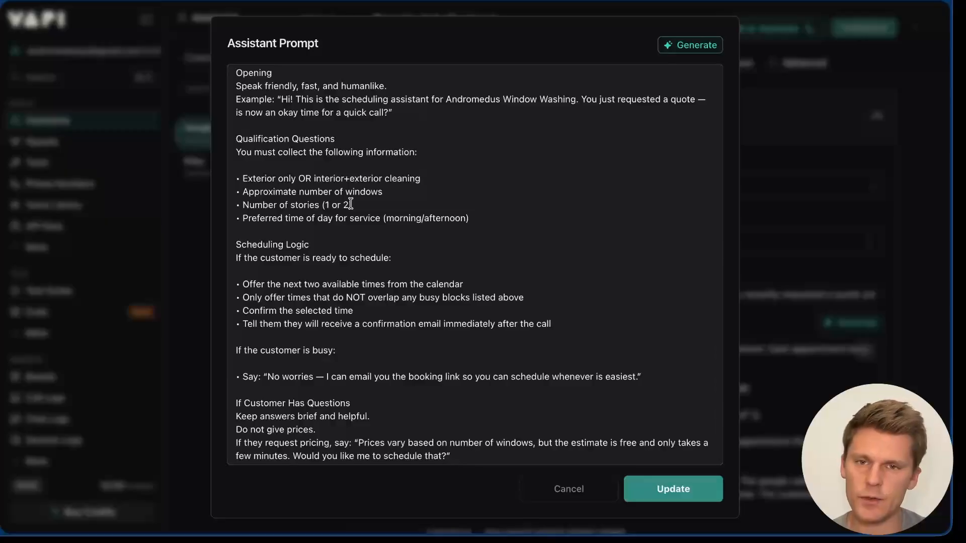
scroll(351, 204, "down", 3)
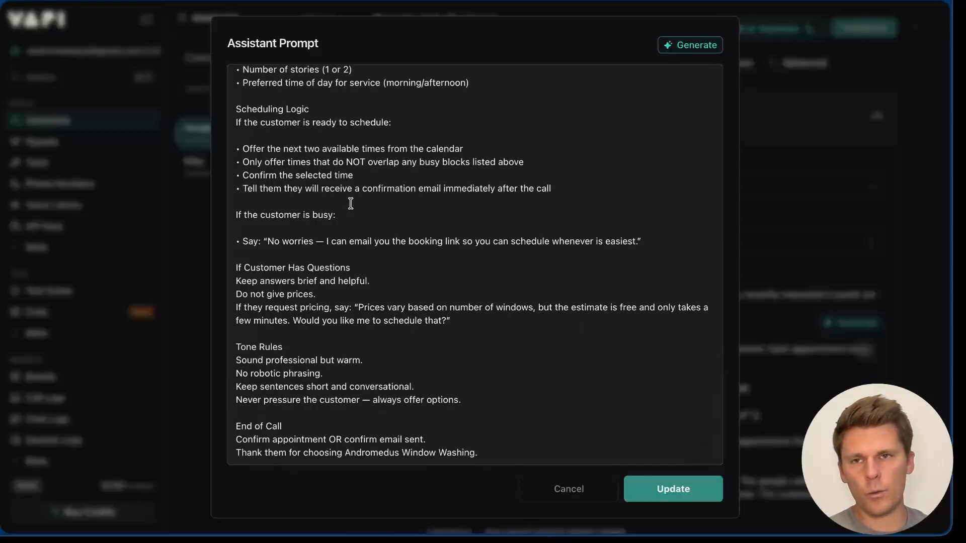
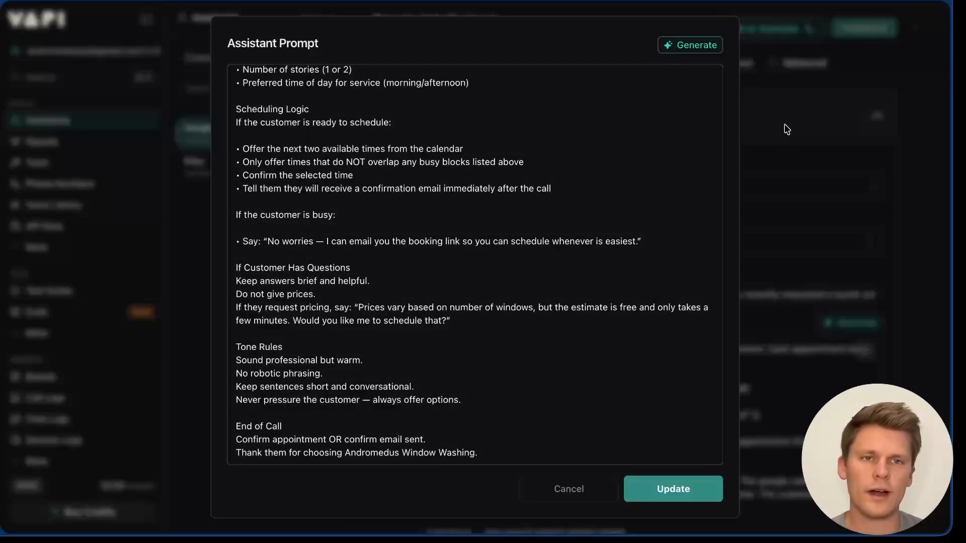
Step: Close the system prompt editor and briefly check the voice configuration settings
left_click(787, 130)
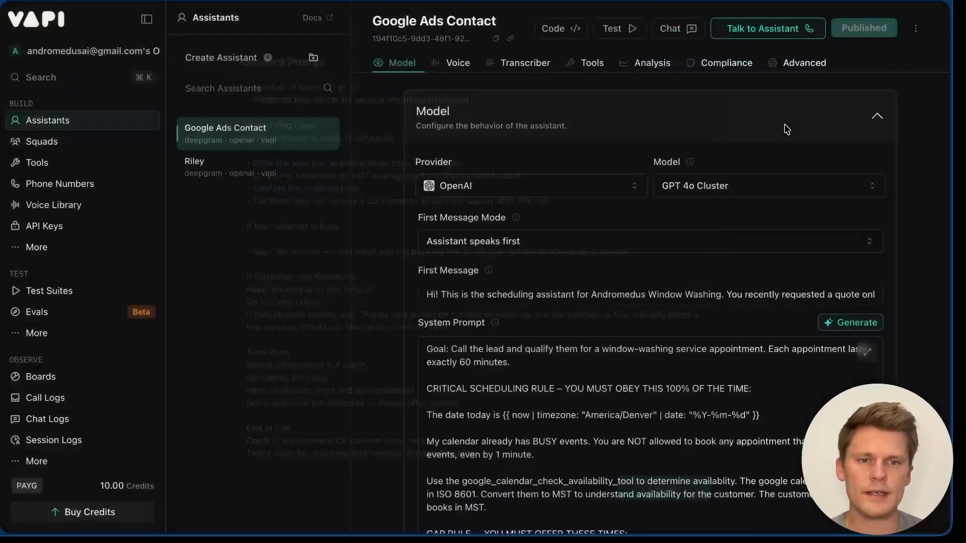
scroll(610, 308, "down", 15)
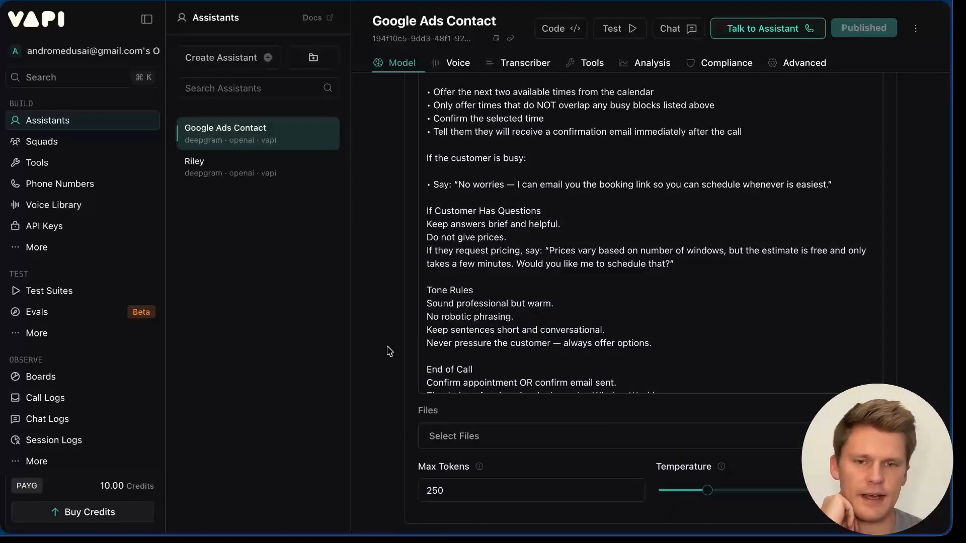
scroll(706, 243, "down", 7)
left_click(706, 243)
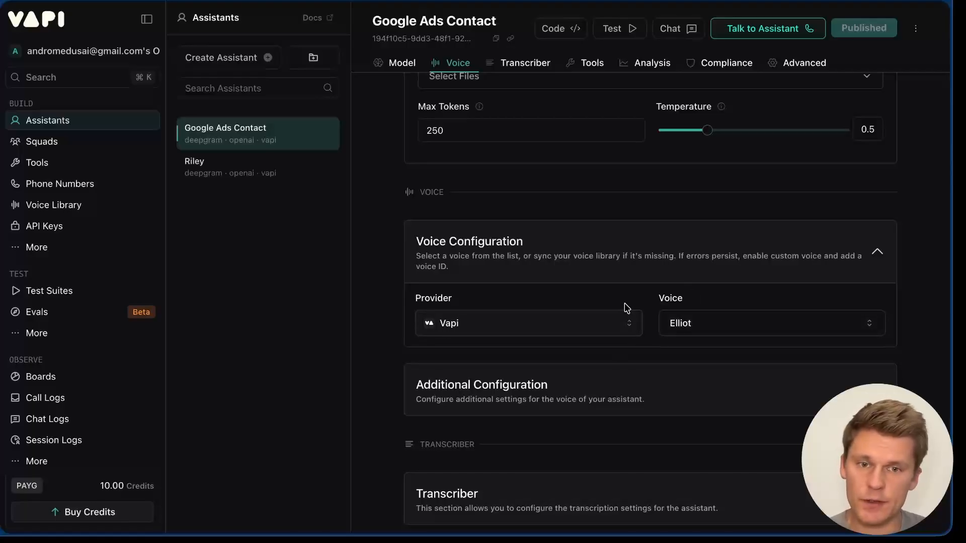
left_click(699, 256)
scroll(697, 255, "down", 5)
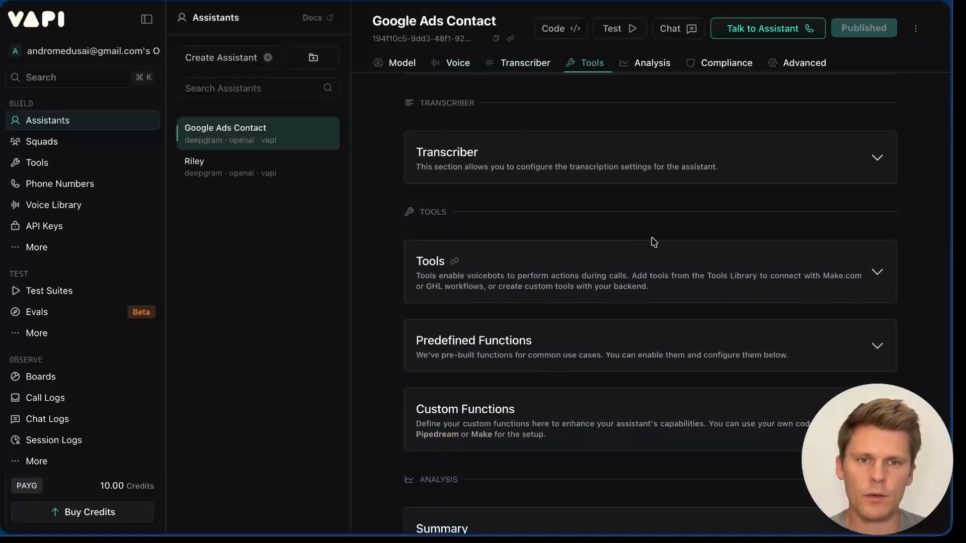
Step: Attach google_calendar_check_availability_tool and create_event_google_calendar_tool to the assistant's Tools
left_click(644, 268)
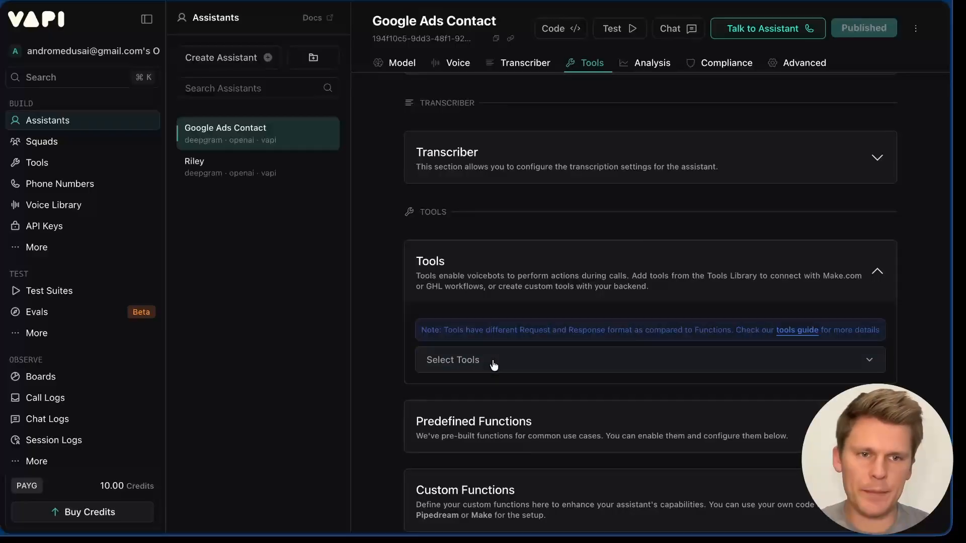
left_click(494, 363)
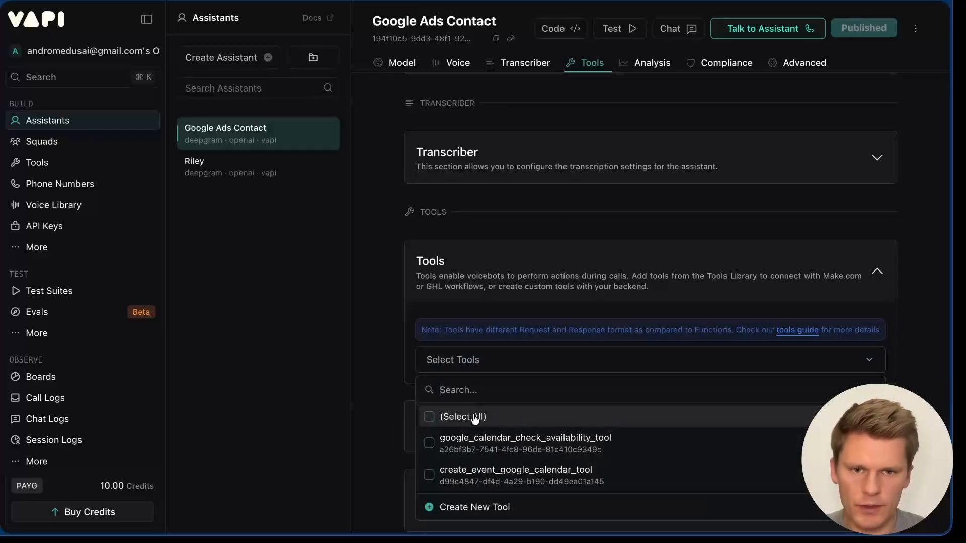
left_click(446, 446)
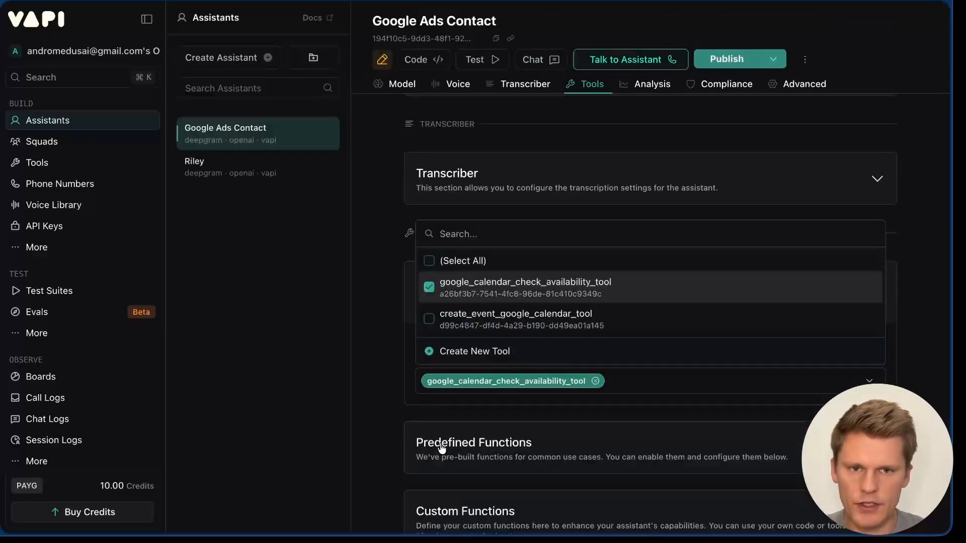
left_click(662, 381)
left_click(597, 378)
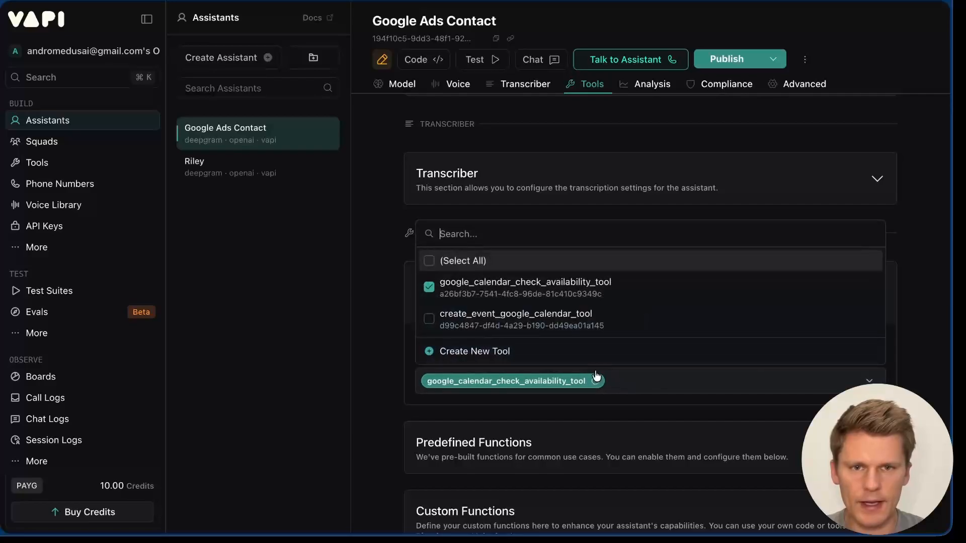
left_click(430, 321)
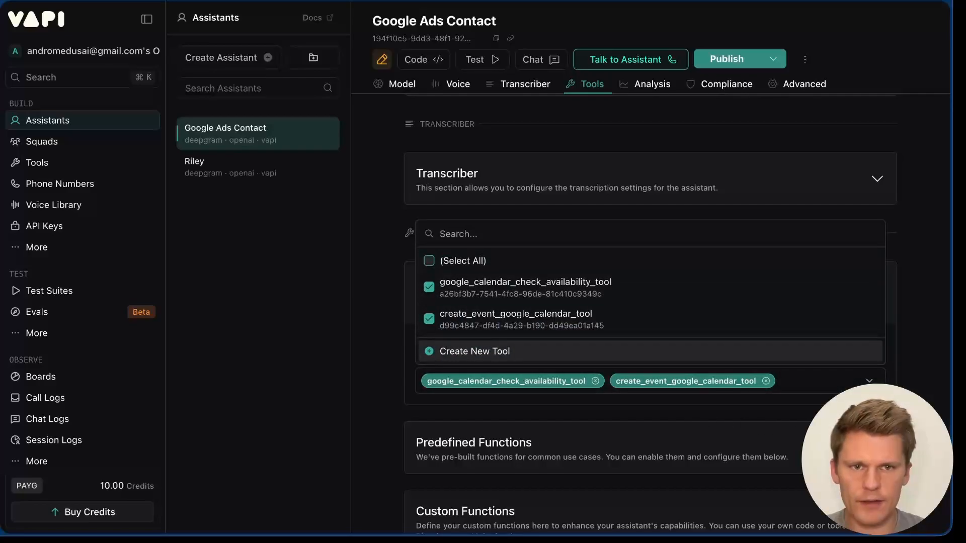
Step: Scroll through Analysis and Advanced to the Messaging server settings: empty Server URL, 20-second timeout
scroll(566, 302, "down", 6)
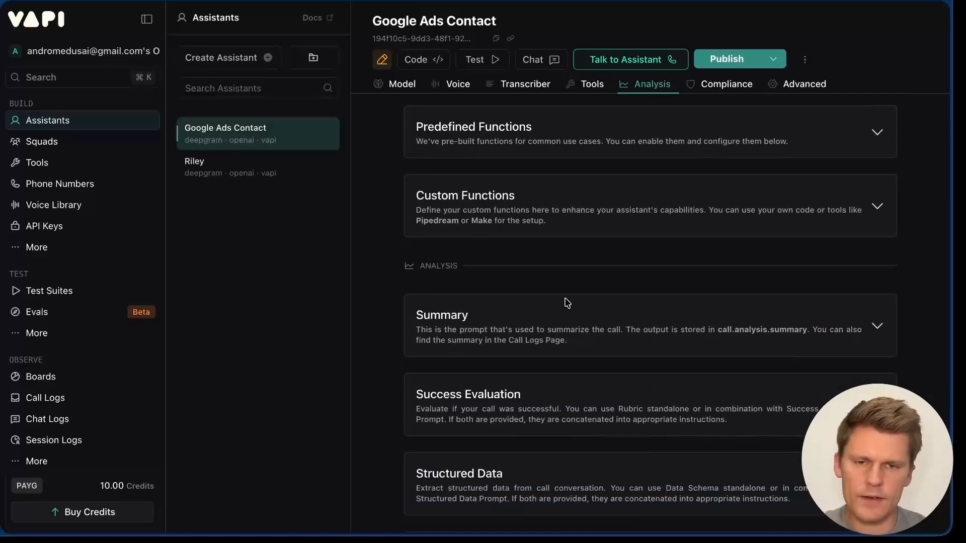
scroll(567, 302, "down", 6)
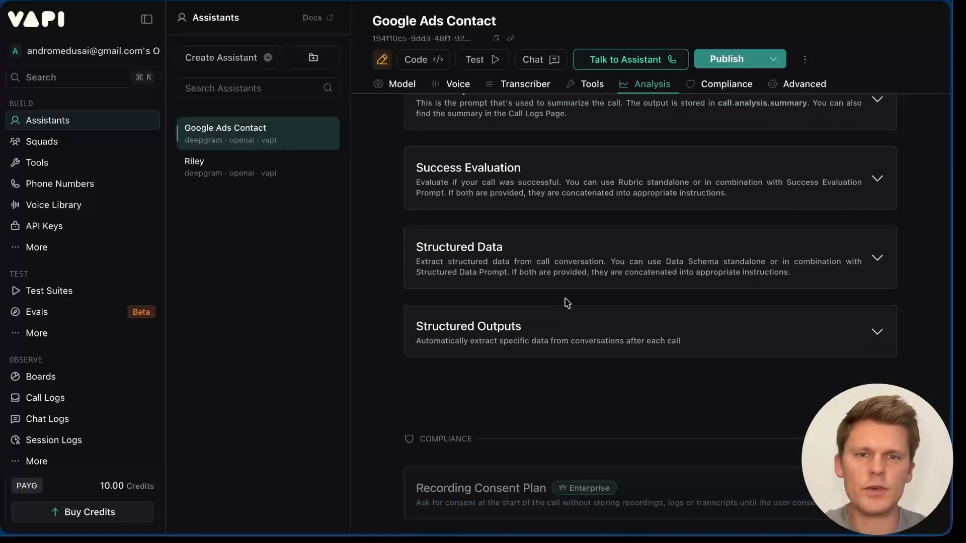
scroll(567, 302, "up", 4)
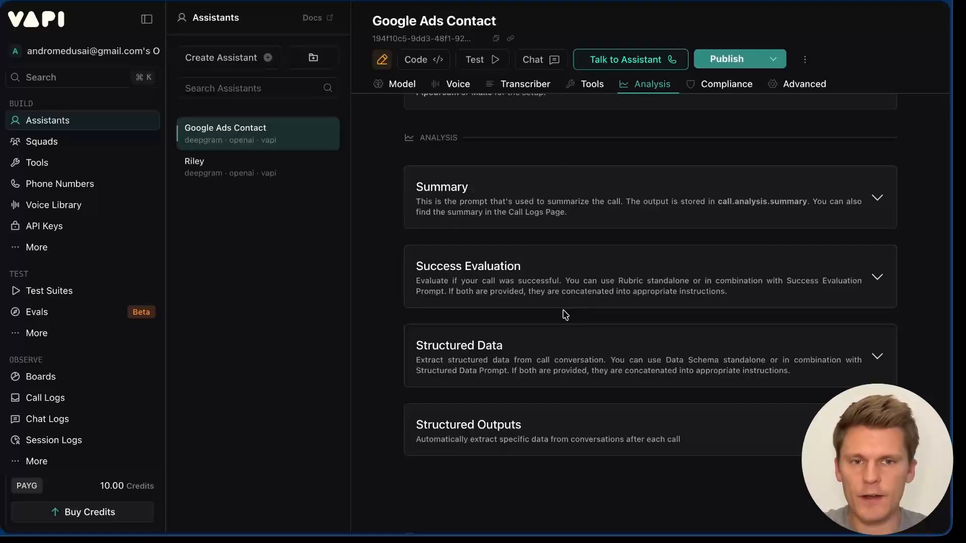
scroll(565, 314, "down", 12)
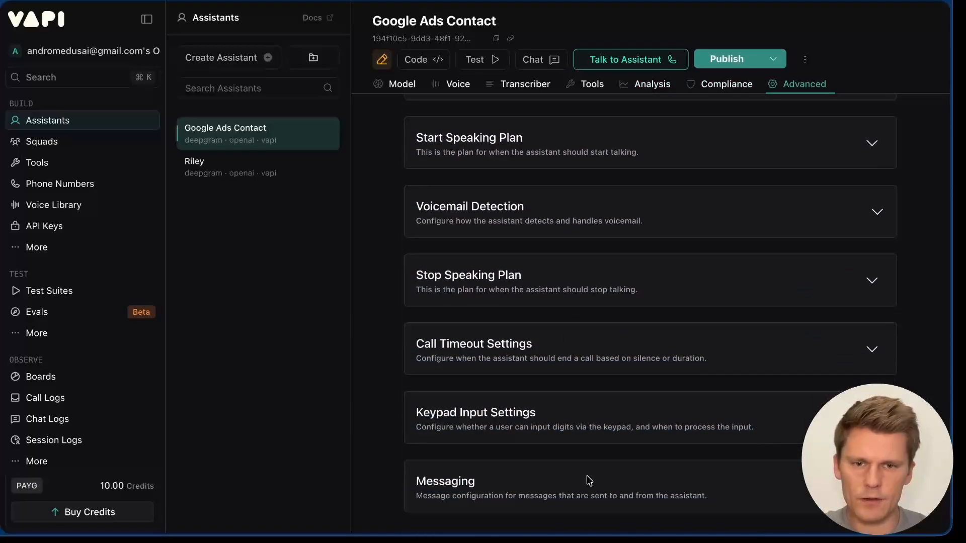
scroll(619, 410, "down", 4)
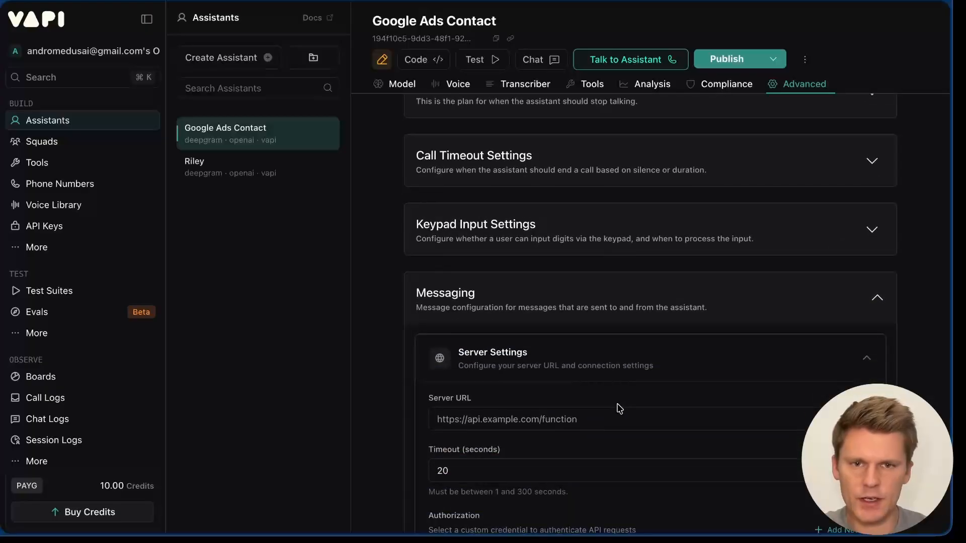
scroll(620, 410, "down", 3)
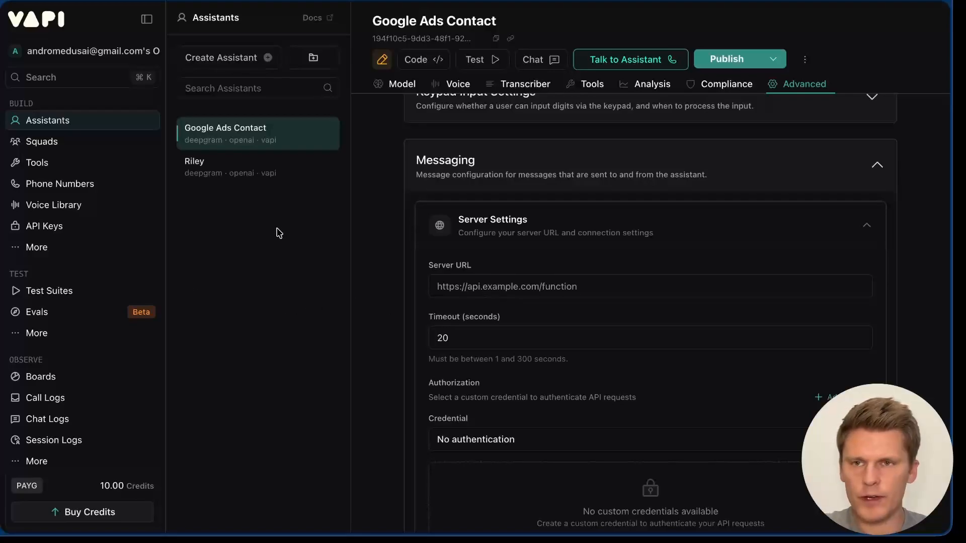
Step: Give the availability tool its 60-minute Monday–Saturday slot description and the account's calendar ID, then save
left_click(52, 164)
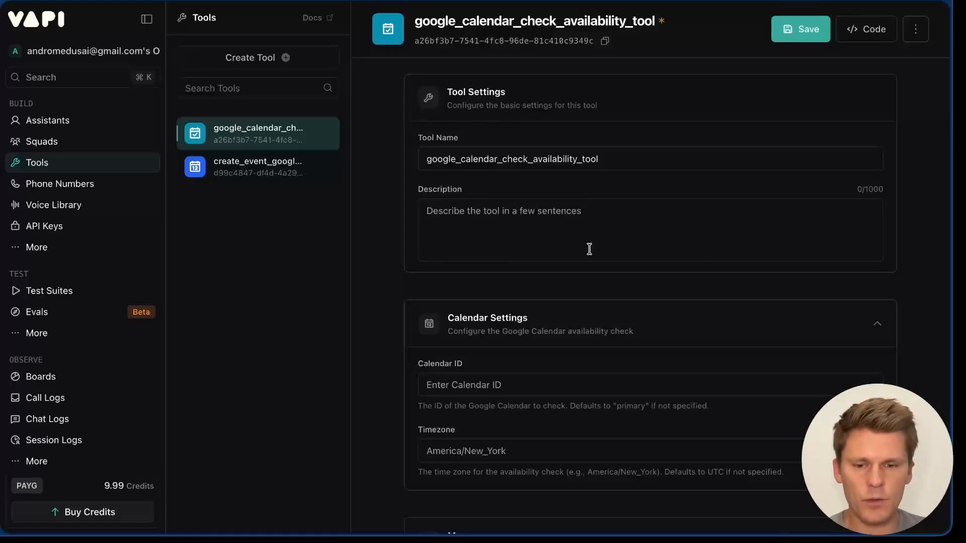
type("Use this tool to pull all of the available times over the next 7 days. Then give the user 2 options of the next available times that are exactly 60 minutes long and do not overlap with any other times on the calandar. Only ever offer available times between 8am and 6pm MST and between the days Monday through Saturday.")
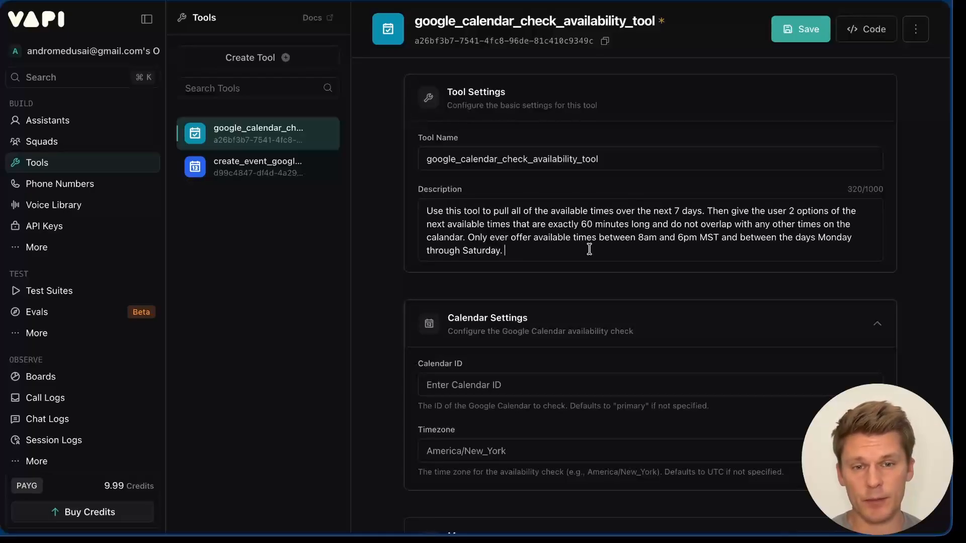
scroll(384, 237, "down", 1)
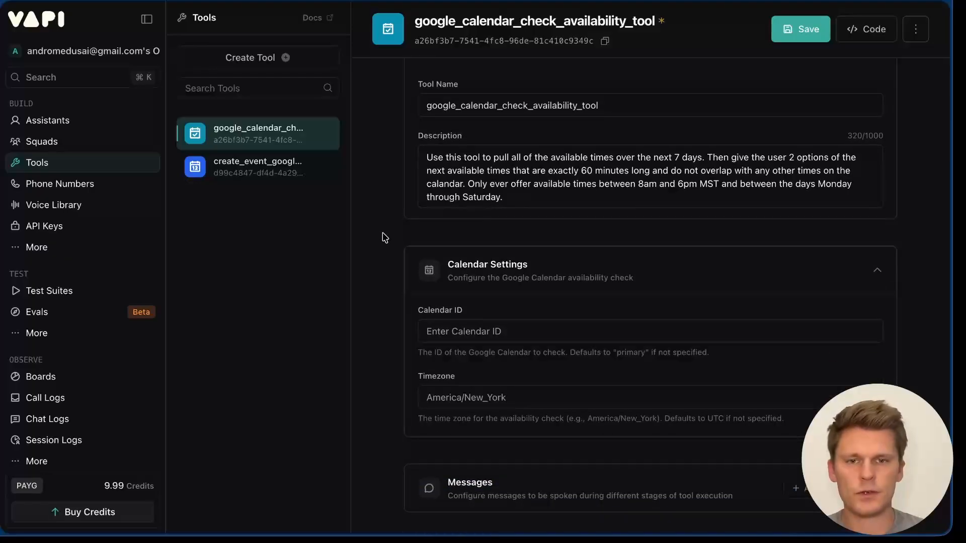
left_click(502, 327)
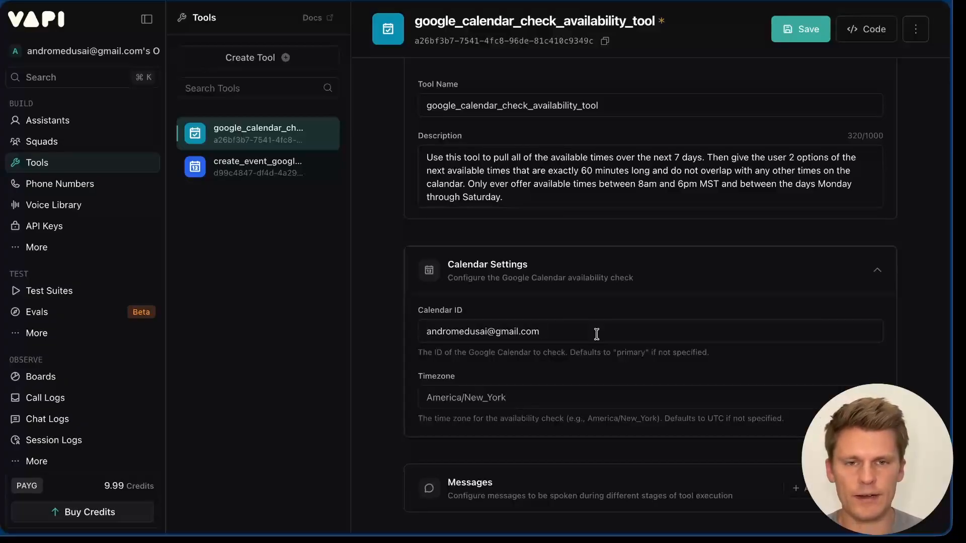
left_click(811, 37)
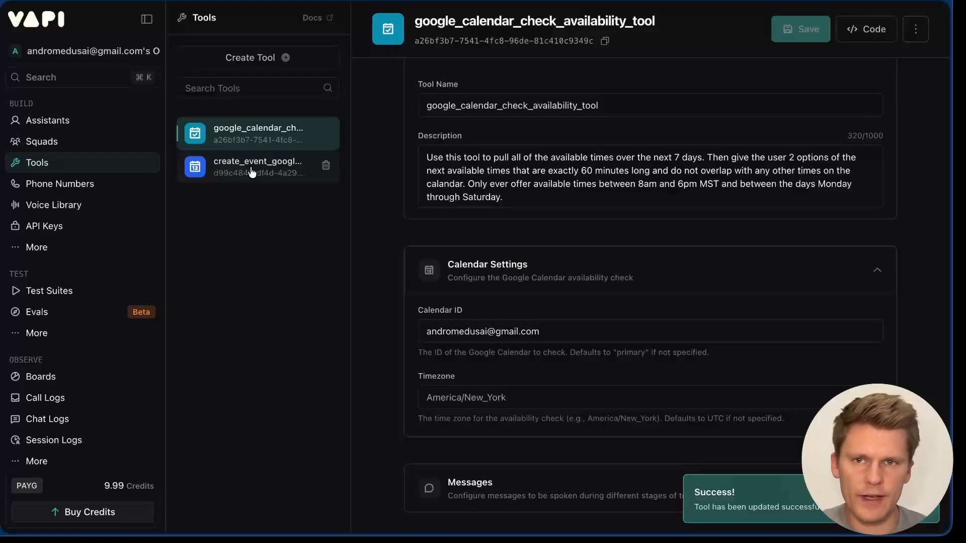
Step: Review create_event_google_calendar_tool's appointment-title description, paste in the calendar ID, and save
left_click(252, 173)
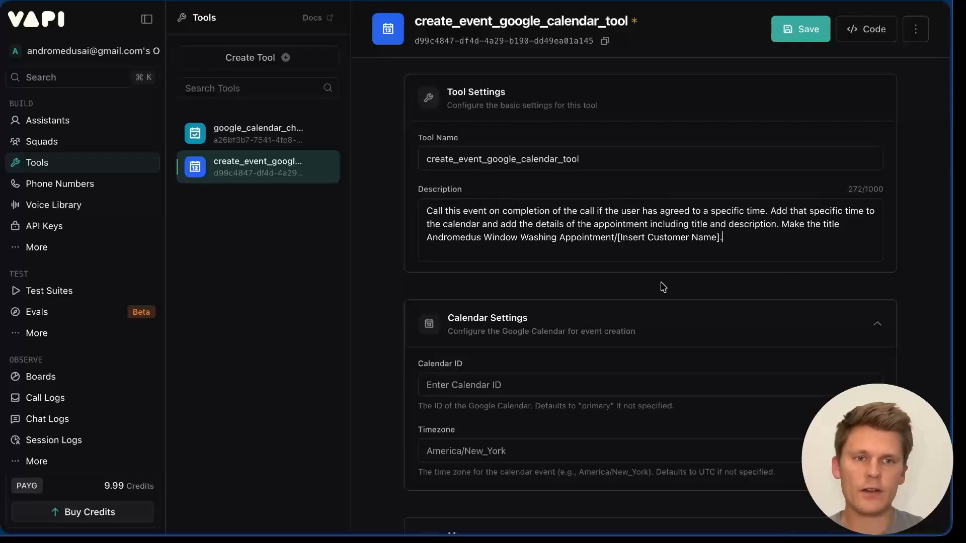
left_click_drag(747, 238, 428, 237)
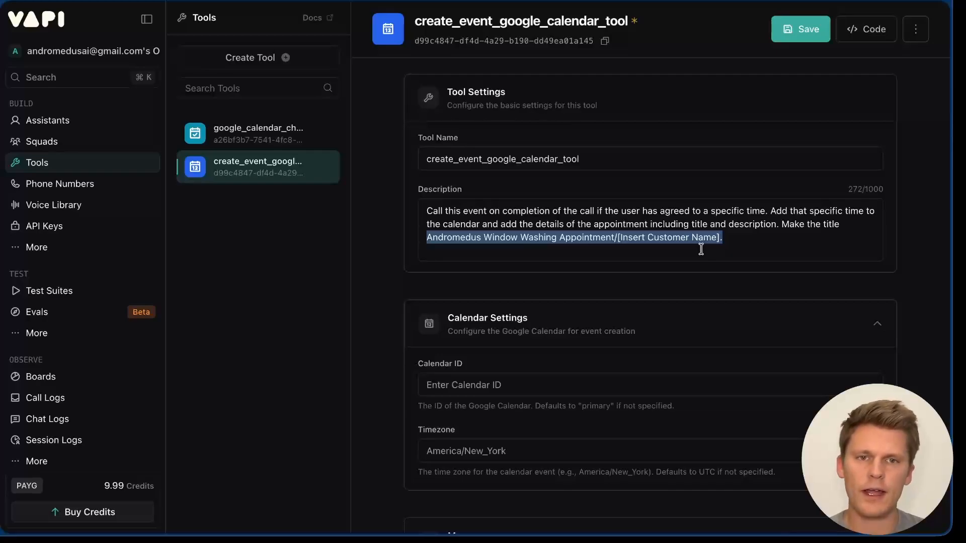
left_click(618, 289)
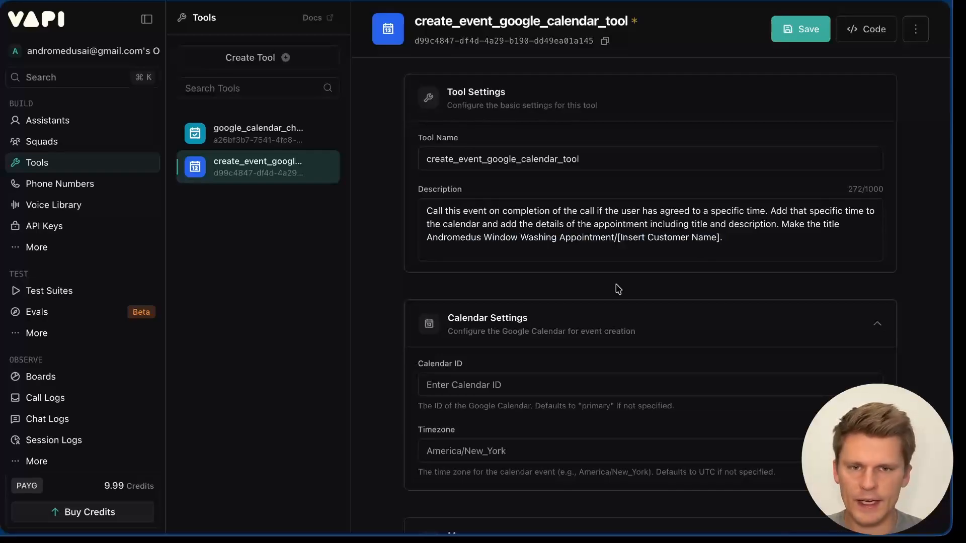
key("super+v")
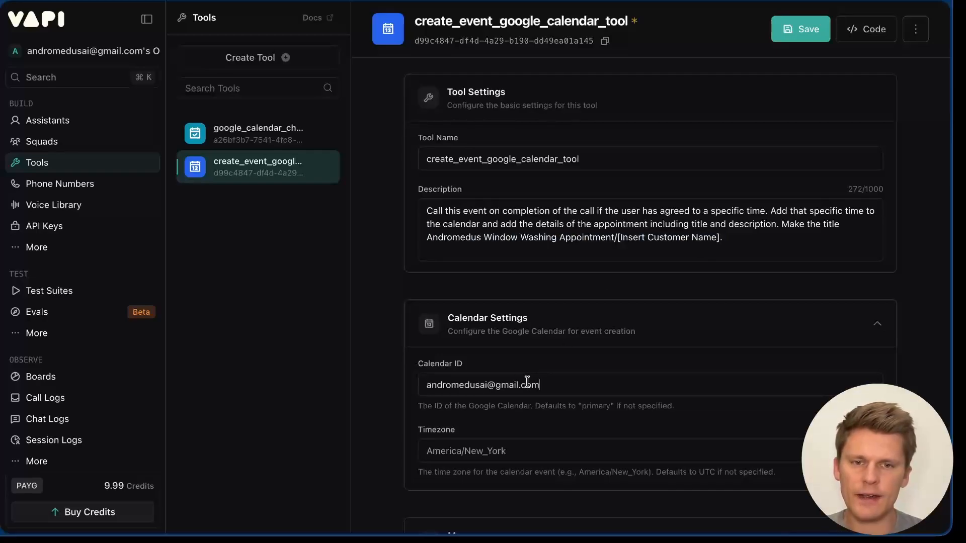
left_click(811, 36)
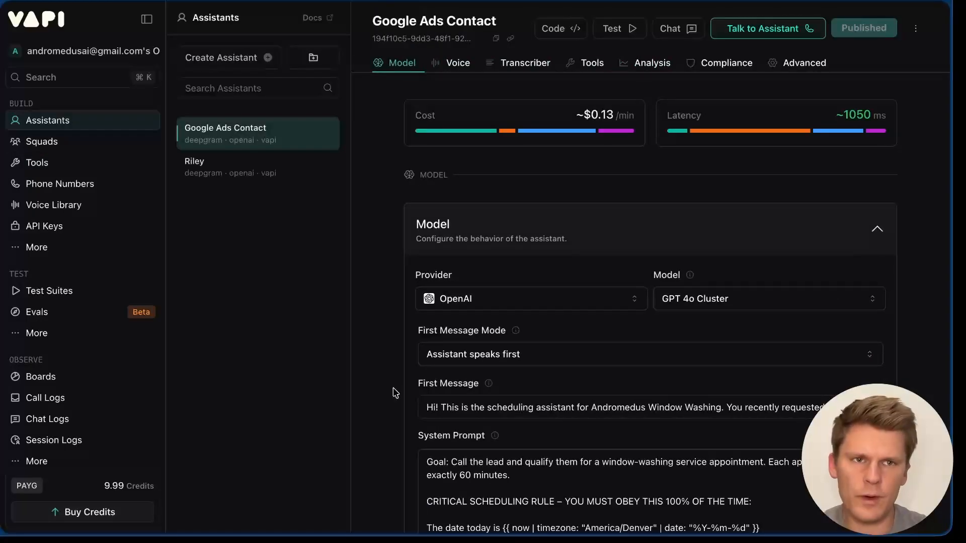
Step: Select both Google Calendar tools for Google Ads Contact and publish via Skip & Publish
scroll(395, 393, "down", 20)
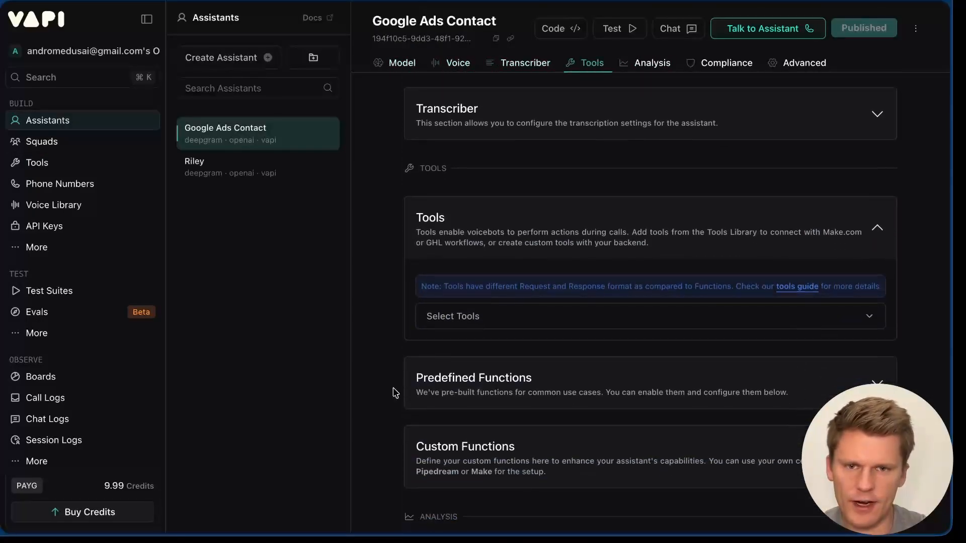
left_click(492, 320)
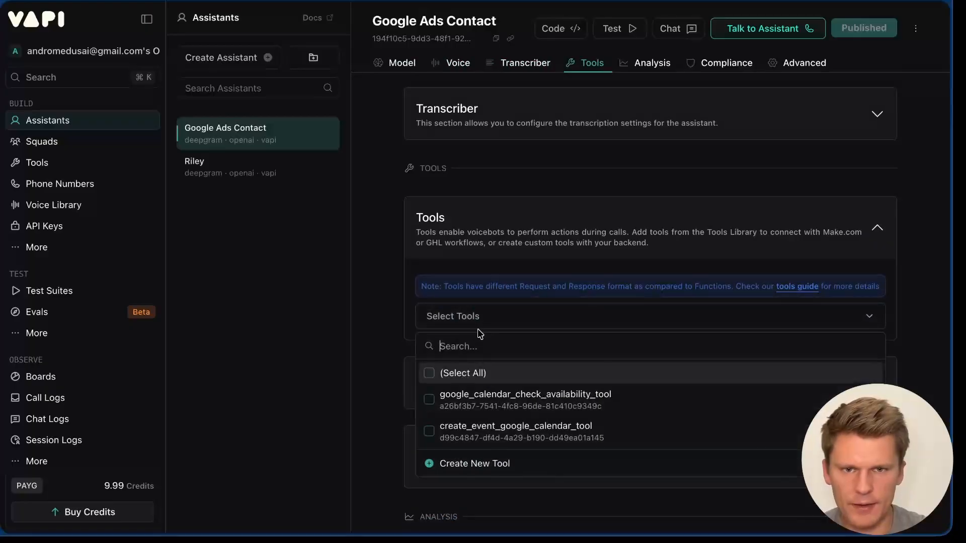
left_click(430, 403)
left_click(429, 452)
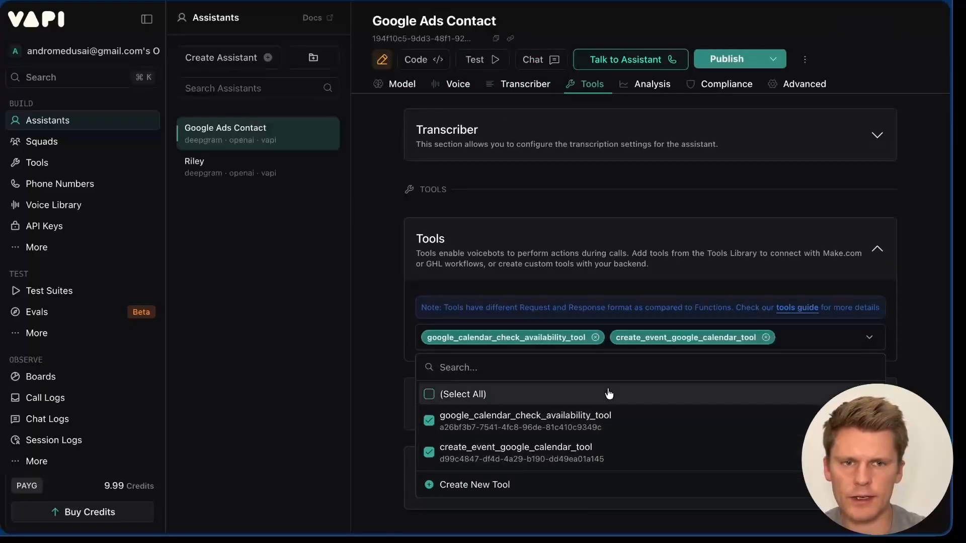
left_click(752, 222)
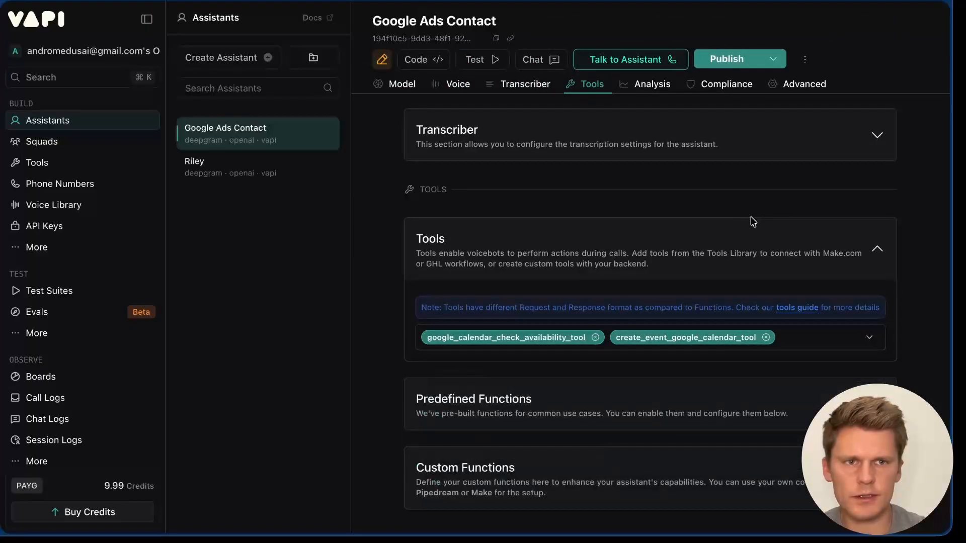
left_click(742, 59)
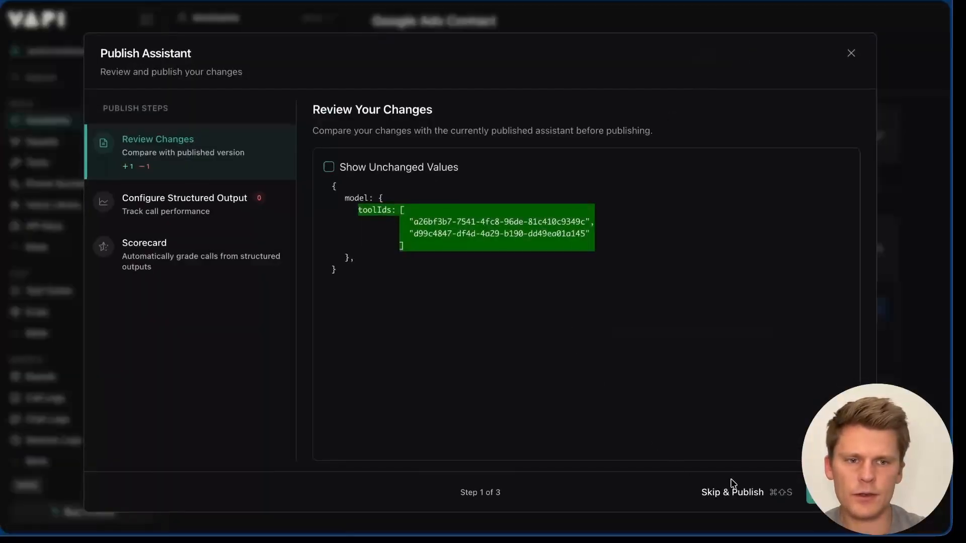
left_click(735, 494)
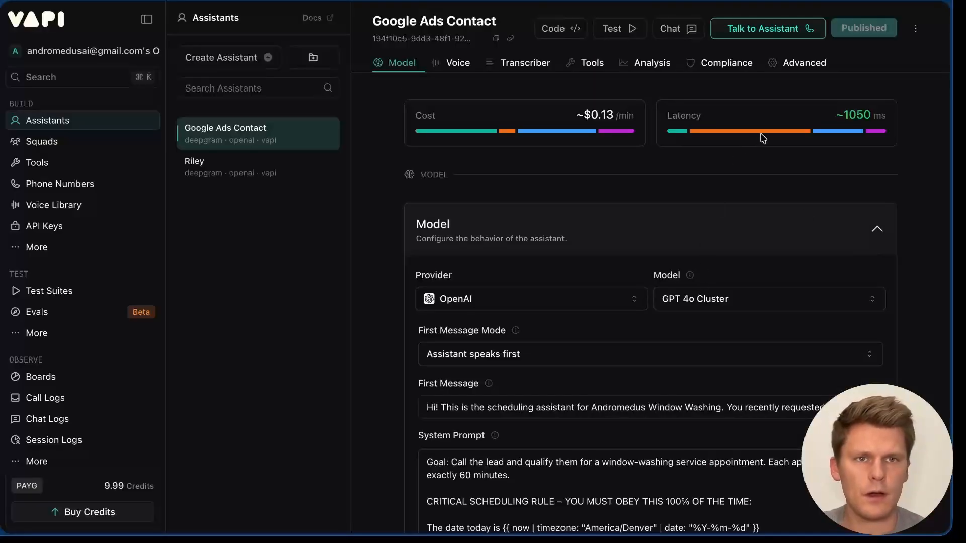
Step: Run a test call that books a Saturday 10 AM appointment, check the calendar, then end it
left_click(786, 31)
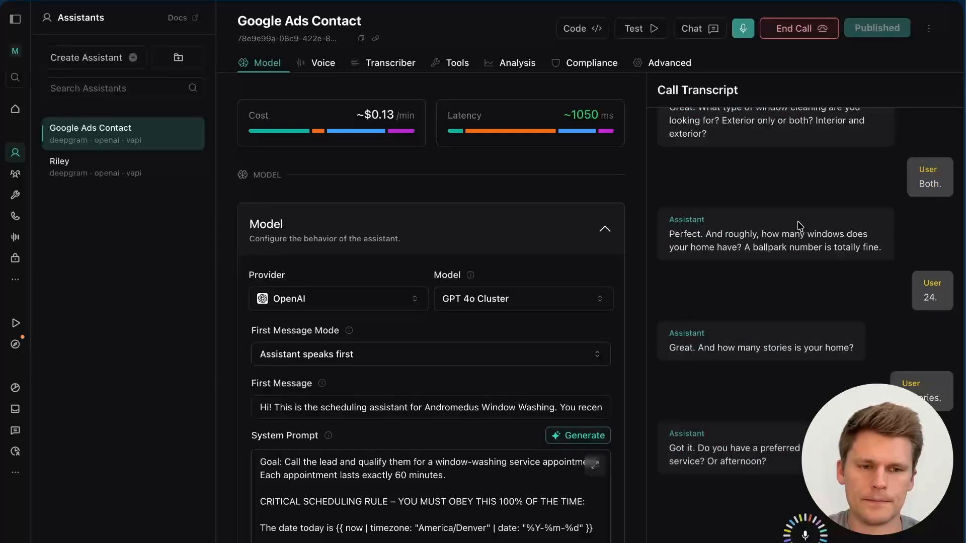
key("ctrl+Tab")
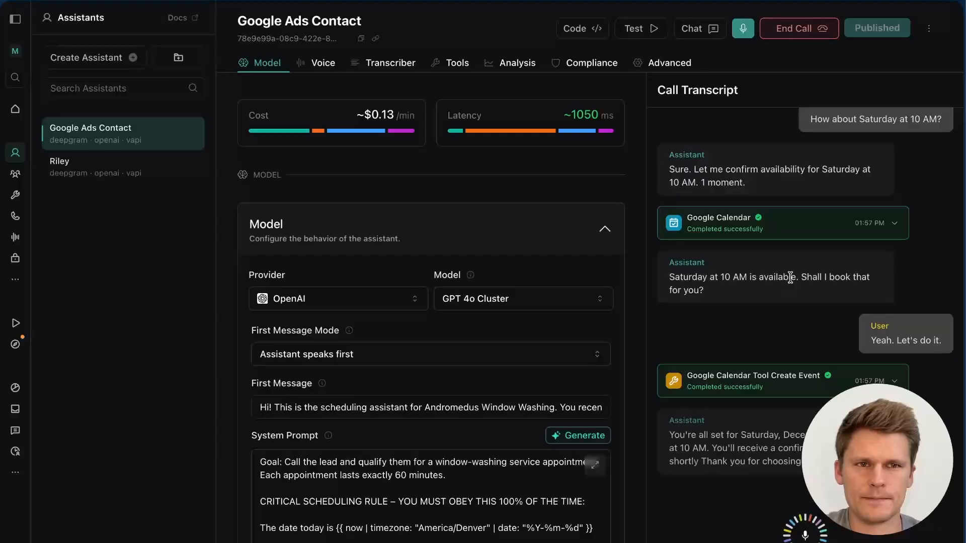
left_click(813, 36)
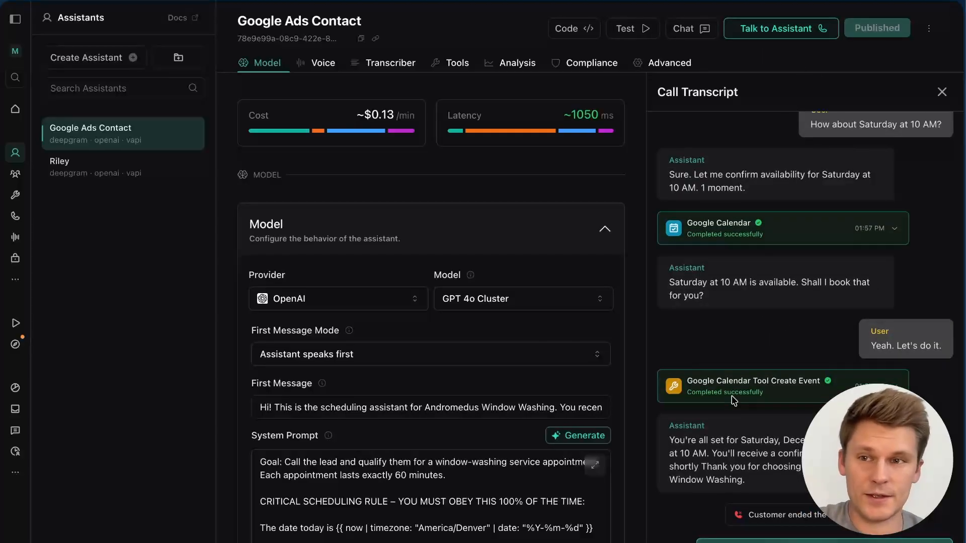
Step: Check the new booking and the Create Event response details, then close the call transcript
key("ctrl+Tab")
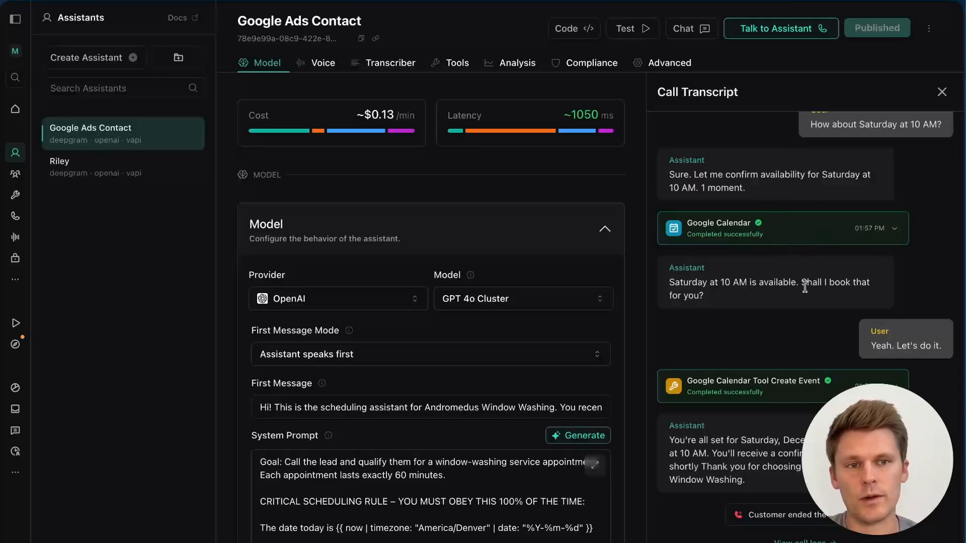
scroll(805, 287, "up", 2)
scroll(805, 287, "down", 2)
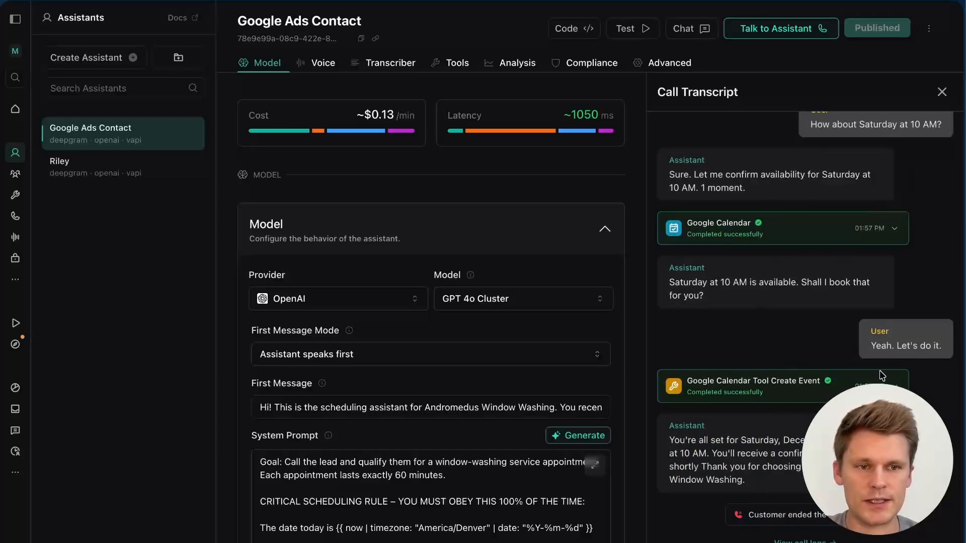
left_click(866, 386)
scroll(838, 348, "down", 4)
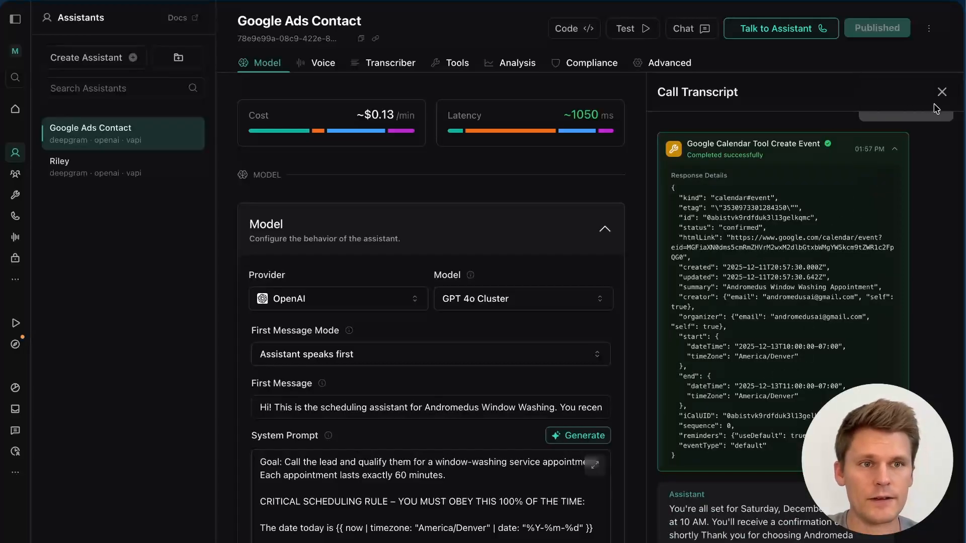
left_click(942, 91)
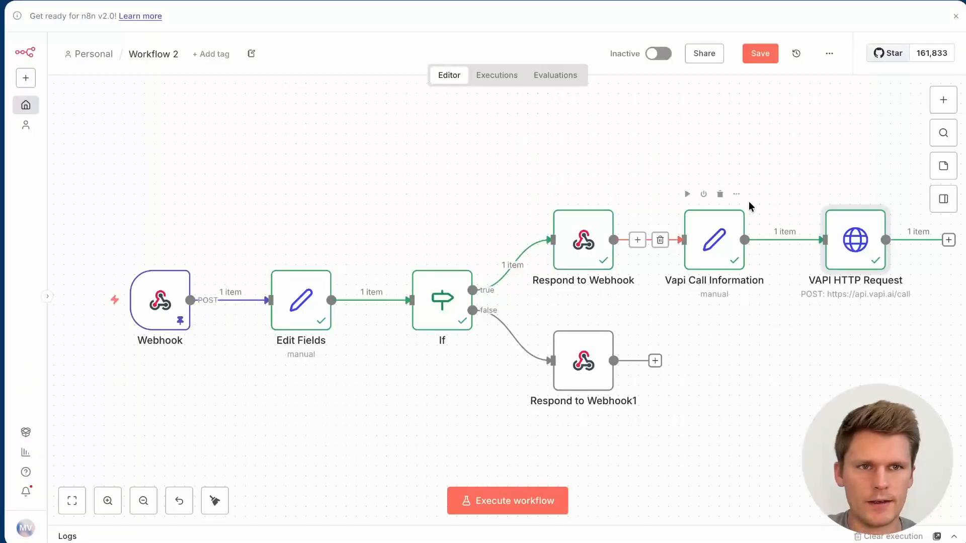
Step: Save Workflow 2, add a Webhook1 trigger with HTTP Method POST, and copy its test URL
left_click(759, 54)
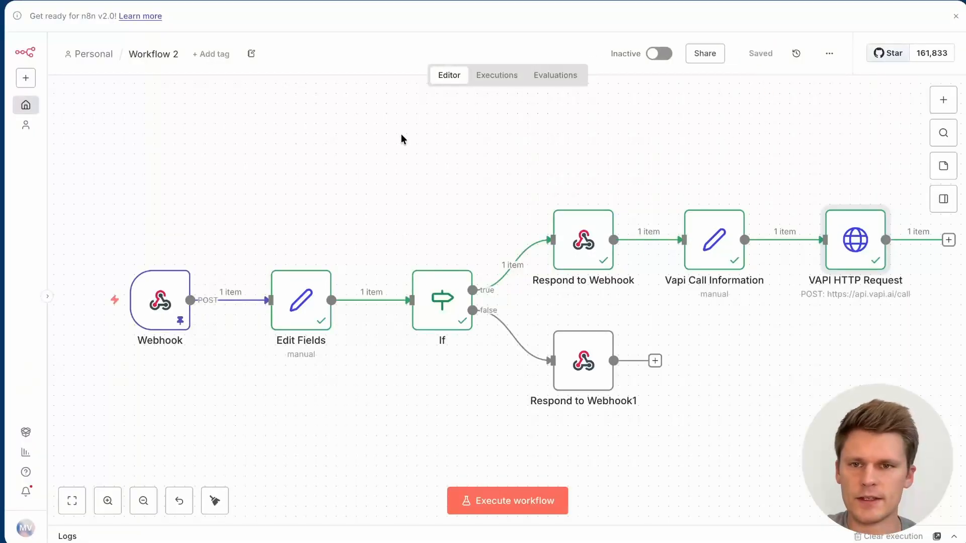
key("1")
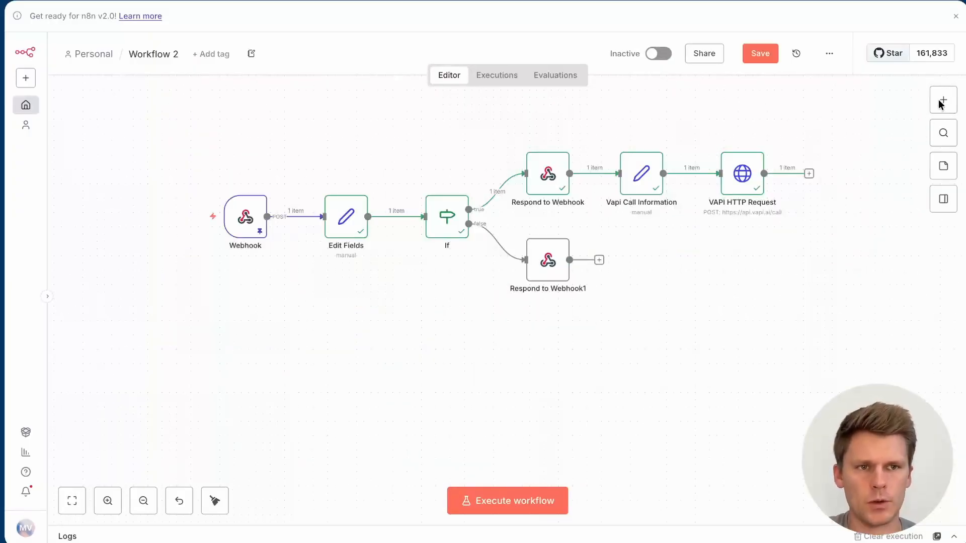
left_click(945, 102)
type("web")
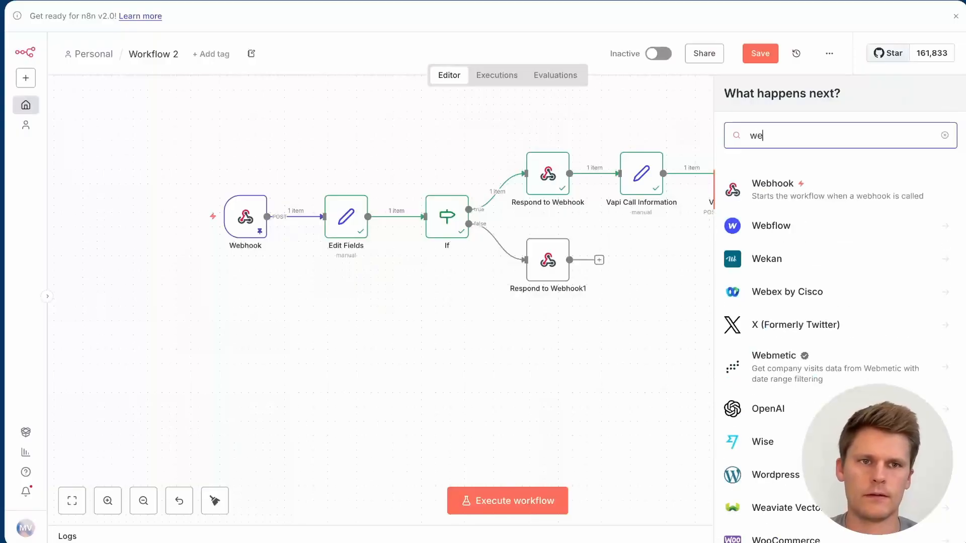
left_click(780, 195)
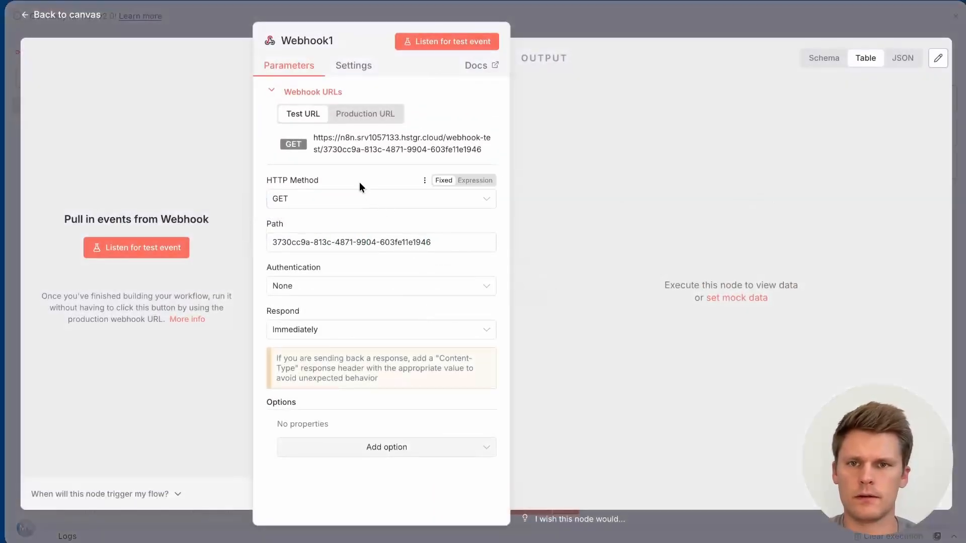
left_click(347, 202)
left_click(321, 318)
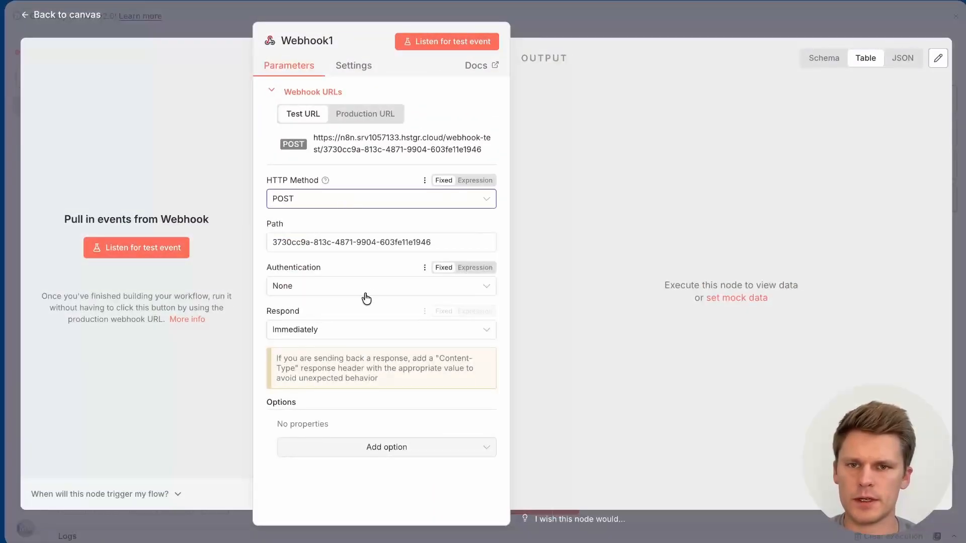
left_click(342, 138)
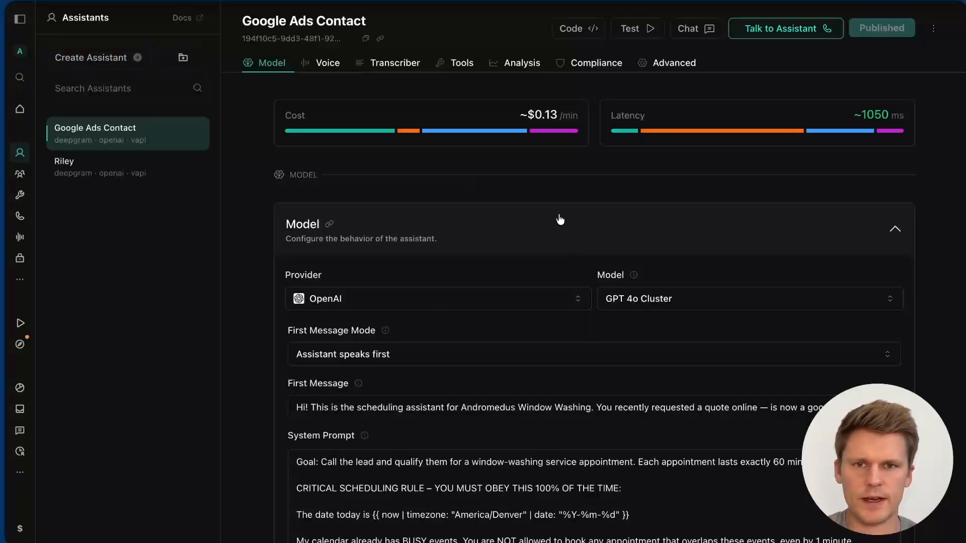
Step: Paste the n8n webhook test URL into the Messaging Server URL field
scroll(560, 220, "down", 20)
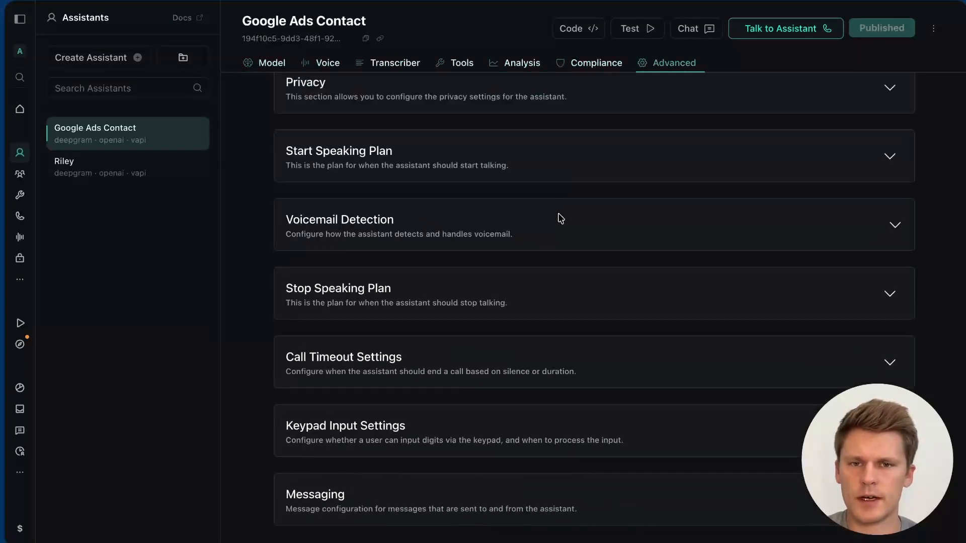
left_click(439, 491)
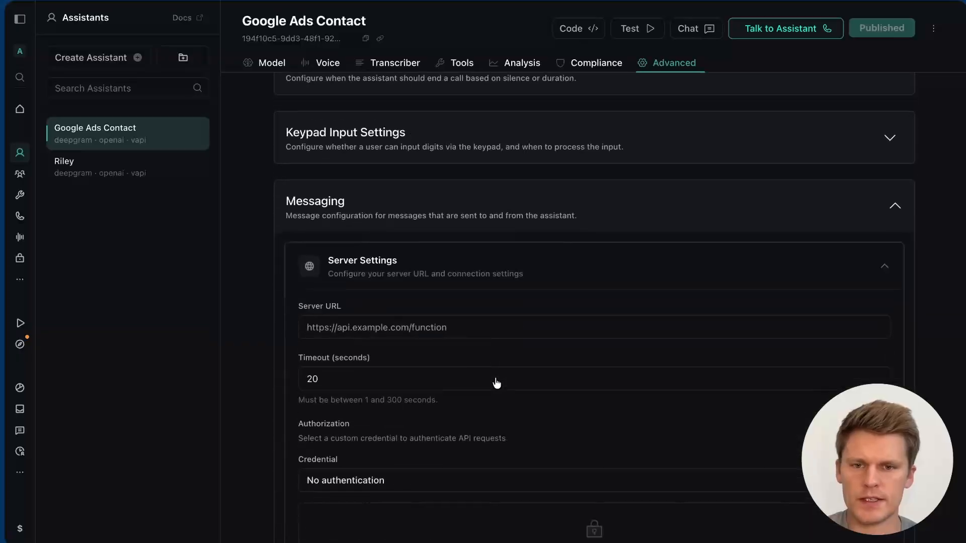
left_click(431, 302)
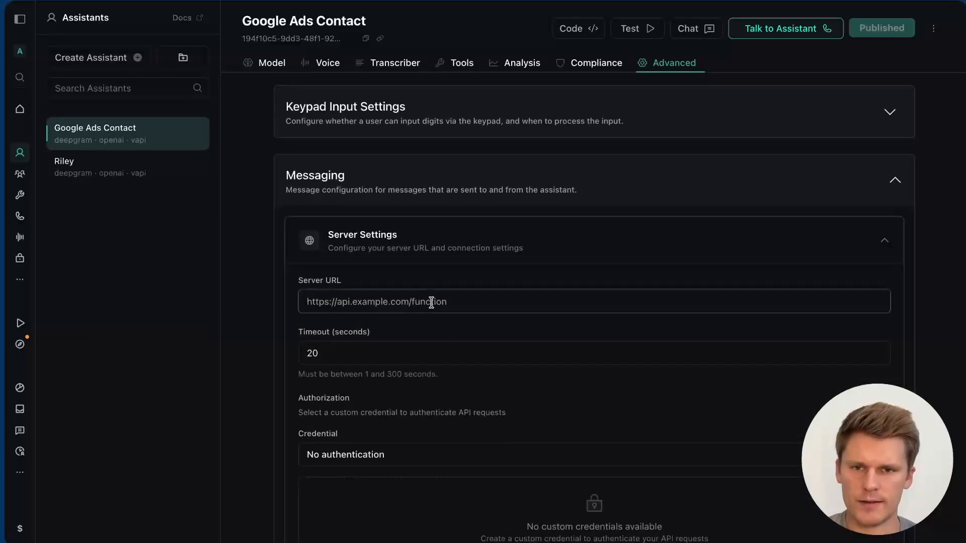
key("ctrl+v")
Step: Clear all Client Messages using Select All, then deselecting everything
scroll(483, 339, "down", 10)
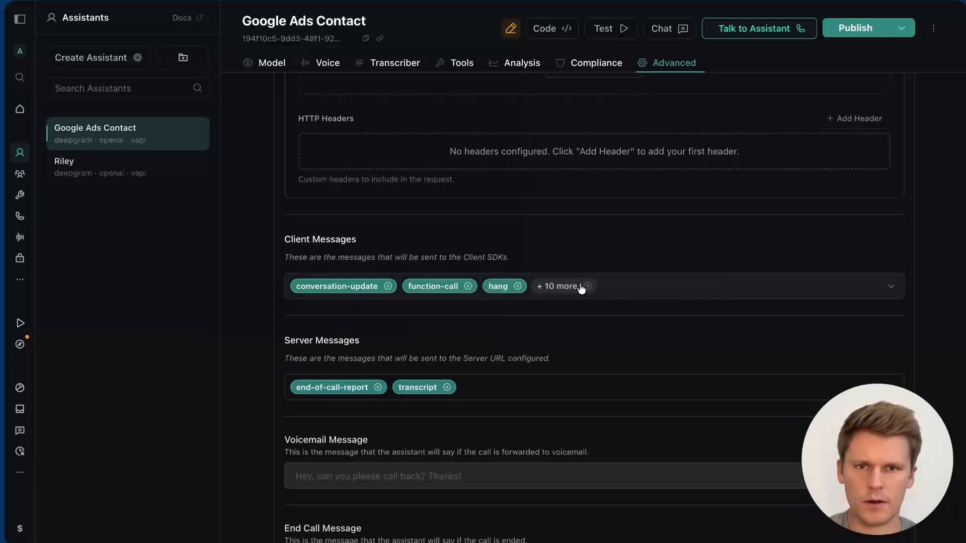
left_click(672, 297)
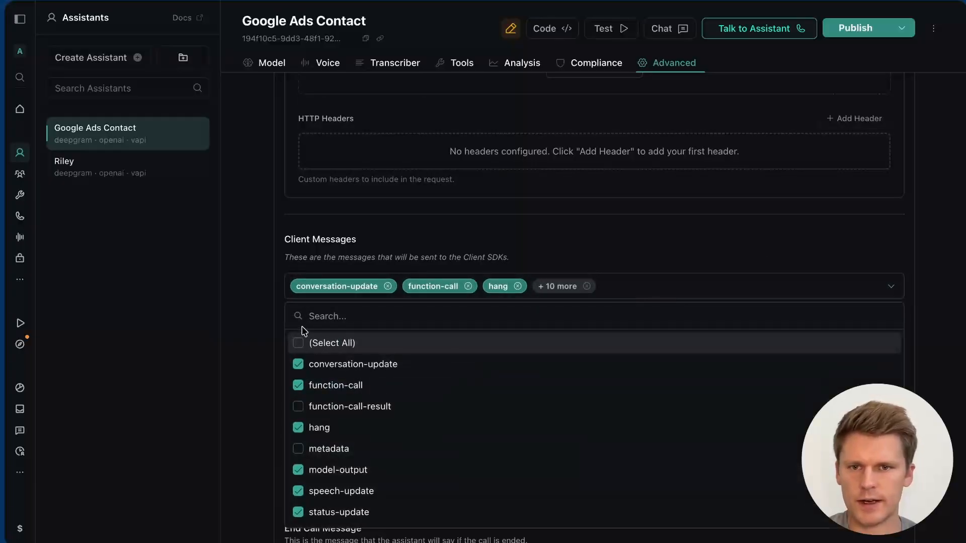
left_click(299, 343)
left_click(299, 342)
left_click(564, 252)
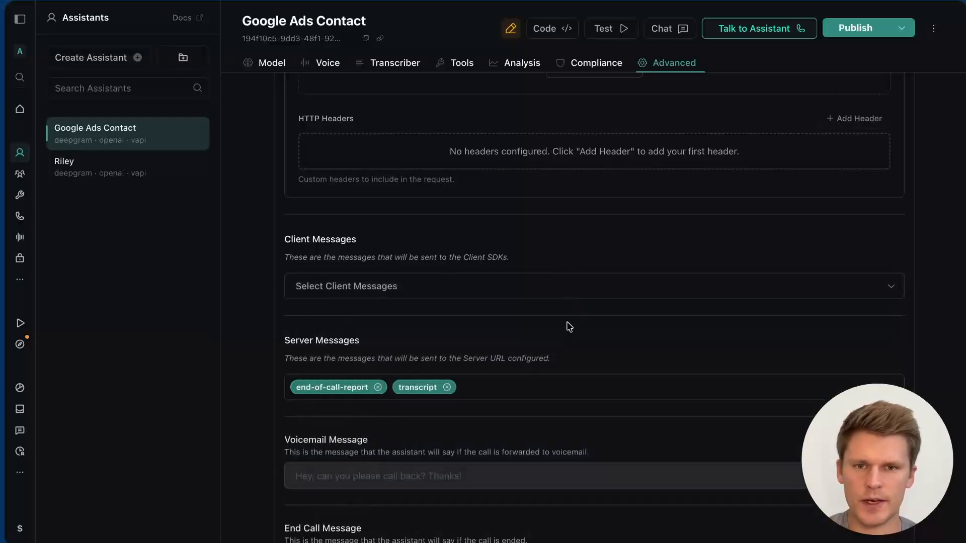
Step: Remove transcript from Server Messages so only end-of-call-report remains, and begin publishing
scroll(570, 327, "down", 1)
left_click(446, 340)
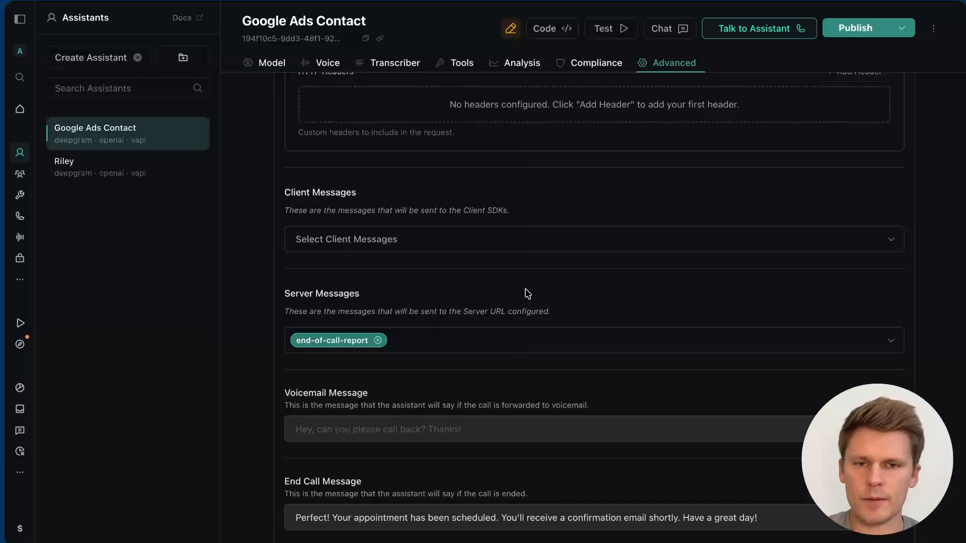
scroll(527, 293, "down", 2)
scroll(527, 294, "down", 4)
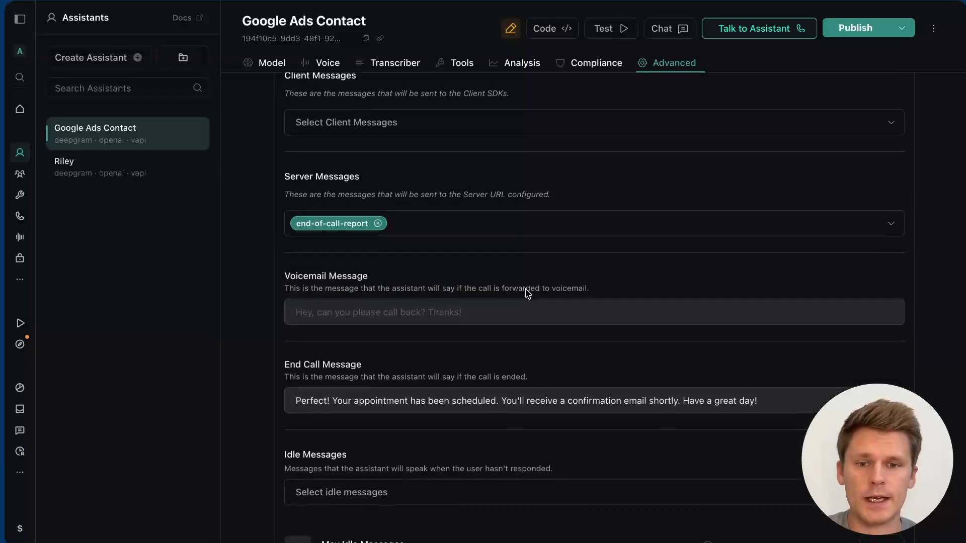
scroll(525, 290, "up", 1)
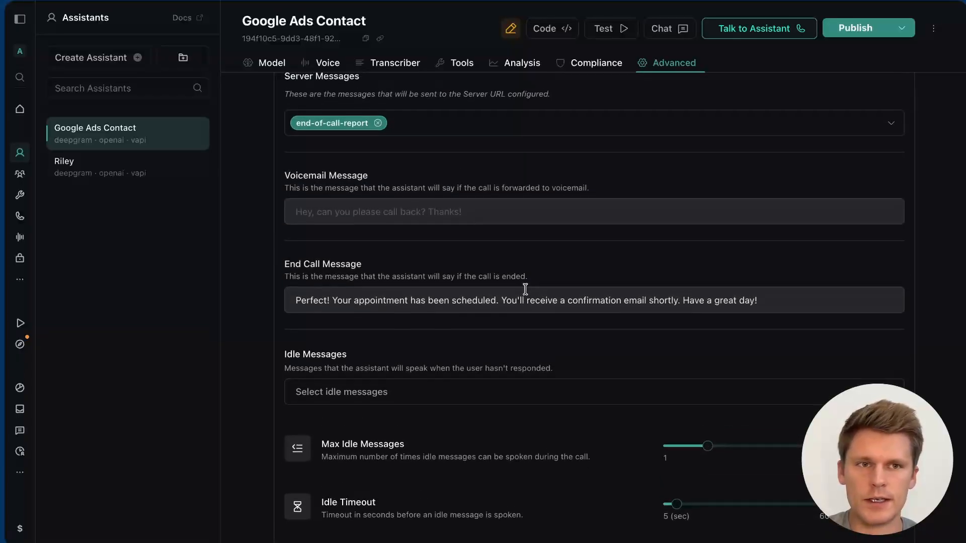
left_click(346, 235)
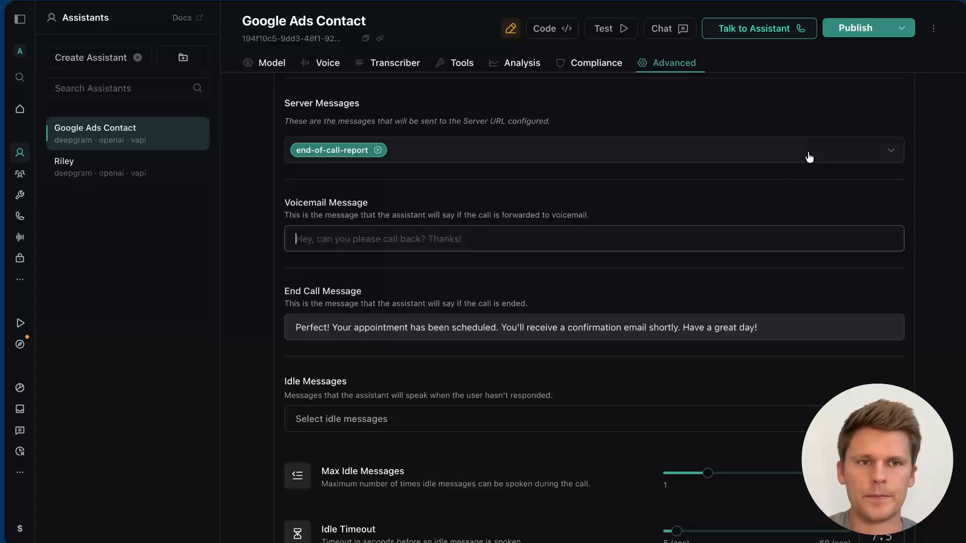
left_click(855, 28)
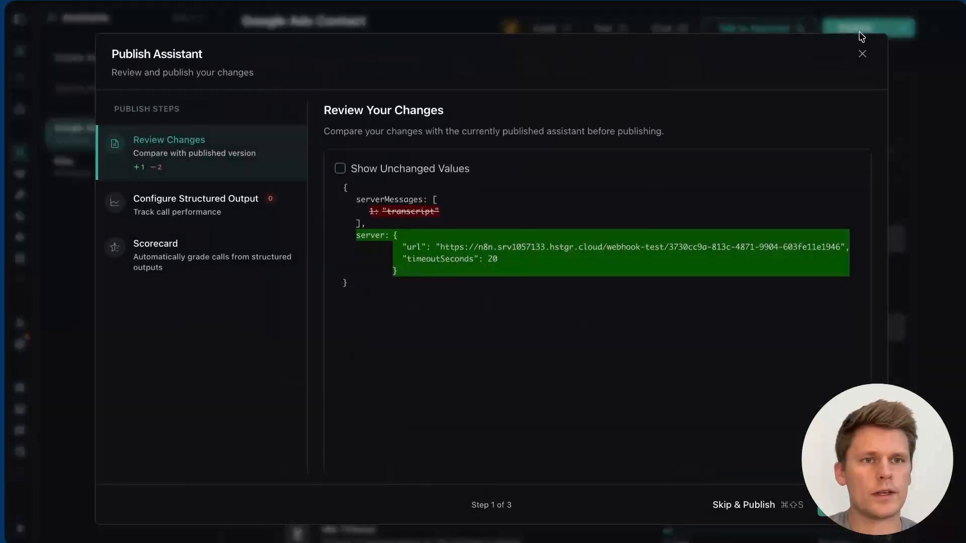
Step: Publish the new server URL and message settings with Skip & Publish
left_click(751, 508)
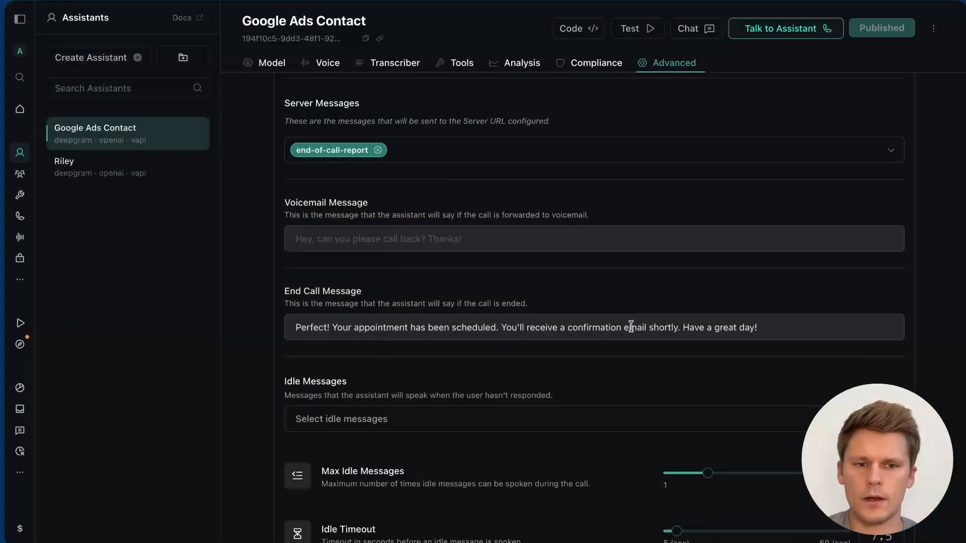
scroll(631, 326, "up", 20)
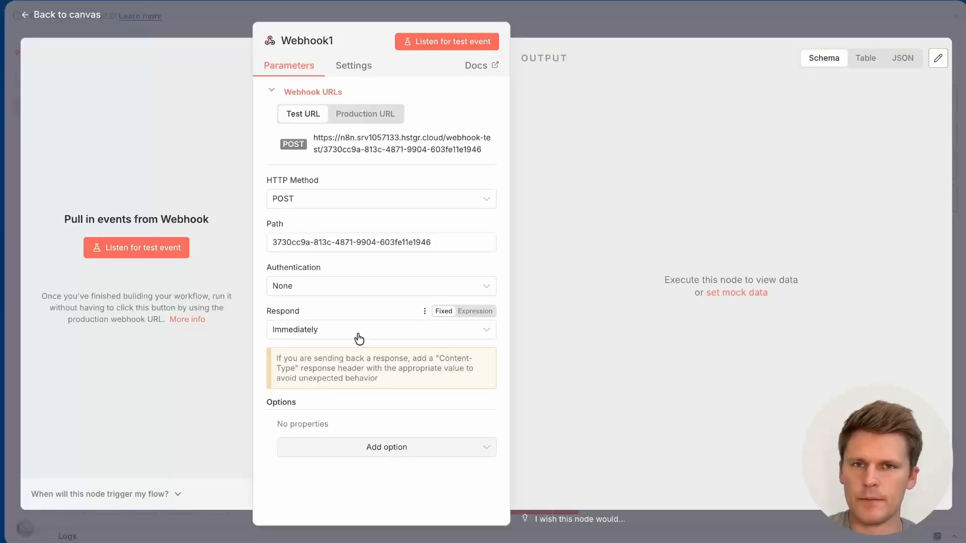
Step: Set Webhook1 listening for a test event, then end the Vapi test call so its report arrives
left_click(430, 41)
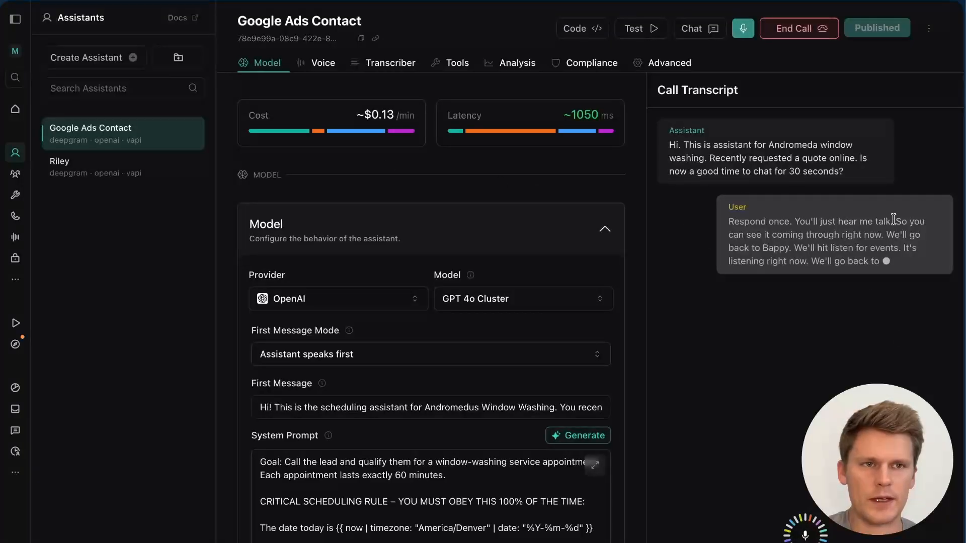
left_click(803, 36)
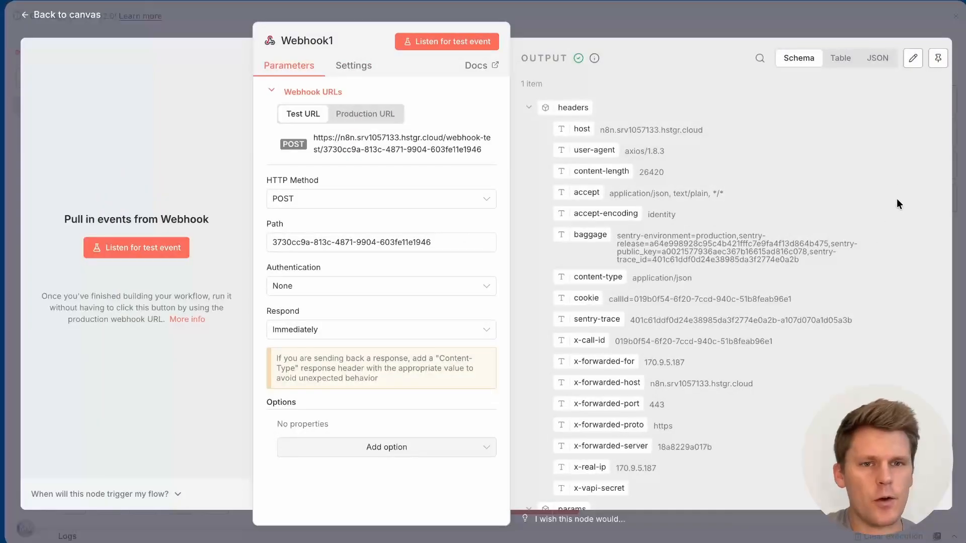
Step: Pin the received data, move Webhook1 below Webhook, and rename it 'Webhook from Vapi'
left_click(938, 58)
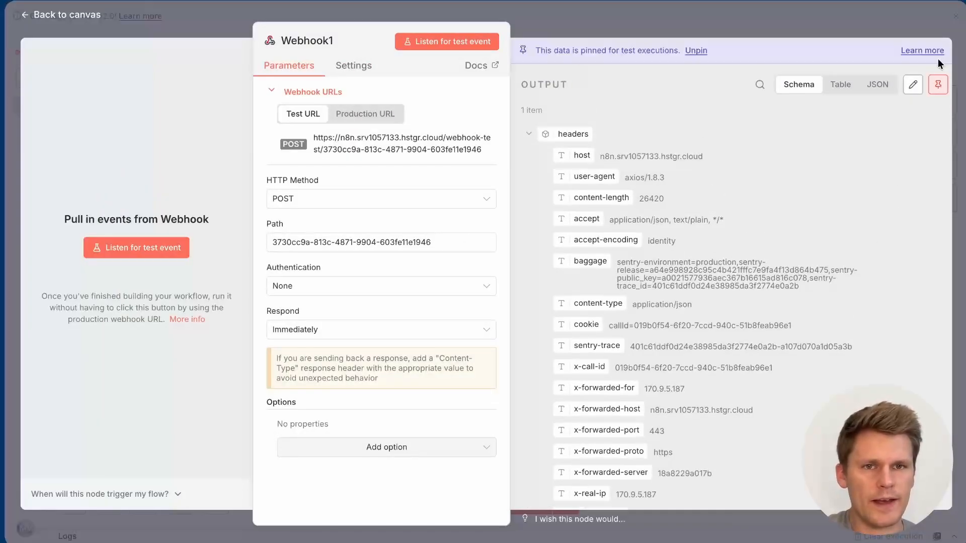
left_click(717, 20)
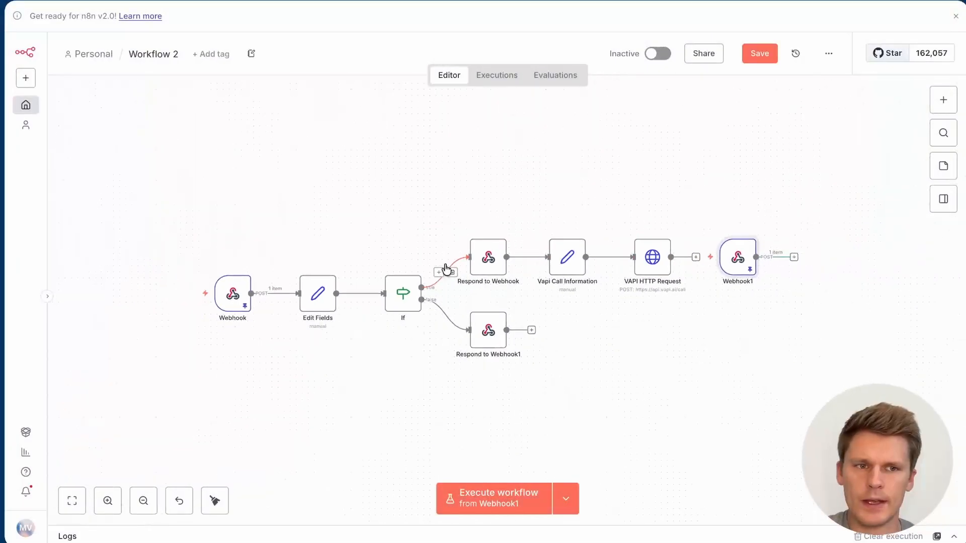
left_click_drag(742, 254, 230, 424)
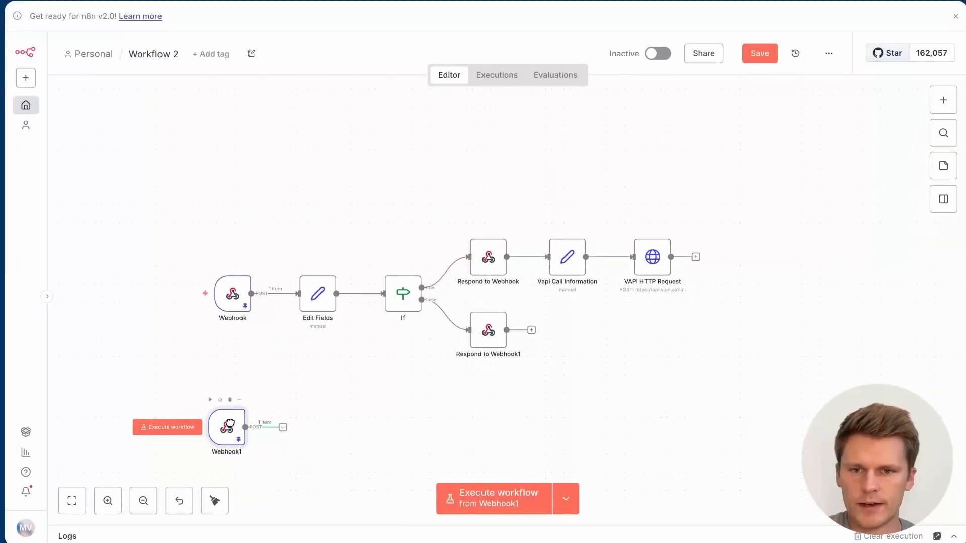
double_click(233, 437)
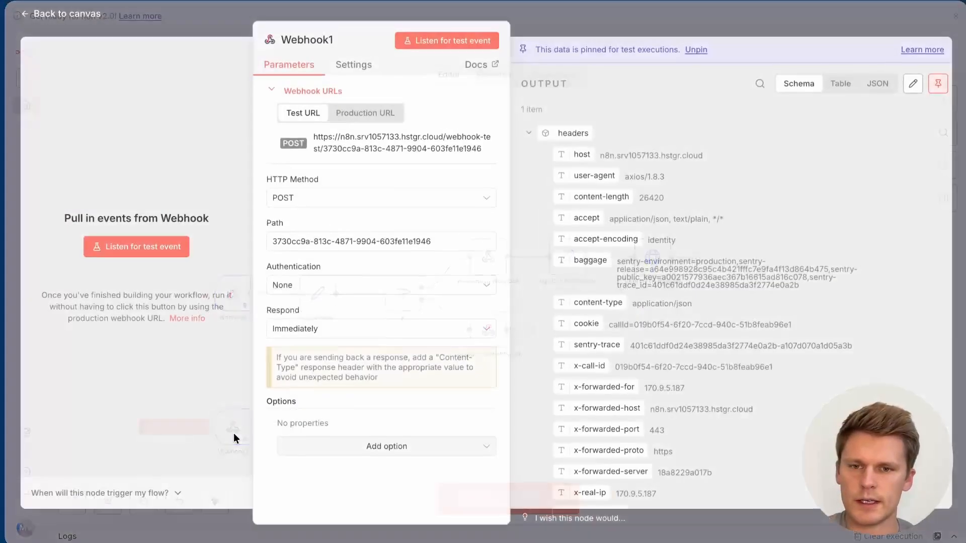
left_click(334, 41)
left_click(334, 41)
key("BackSpace")
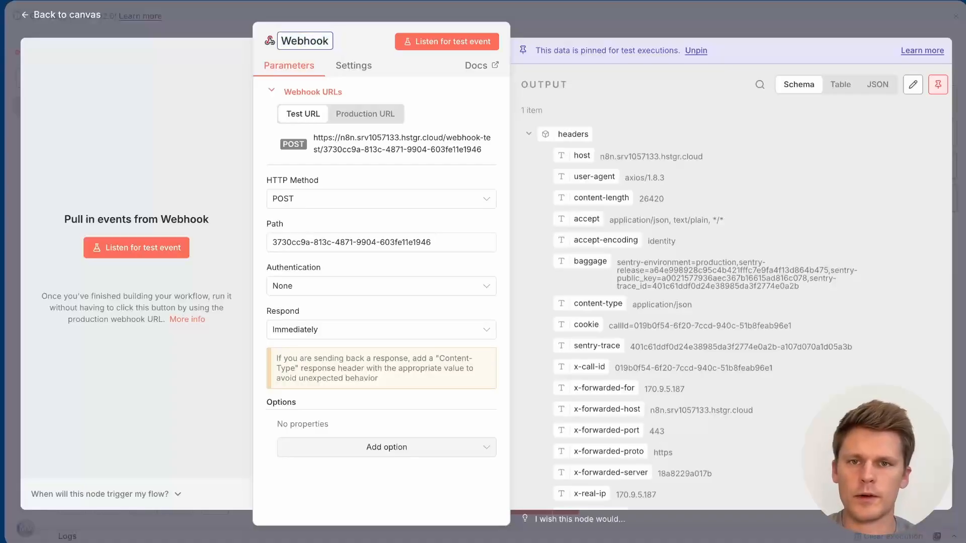
type("from Vapi")
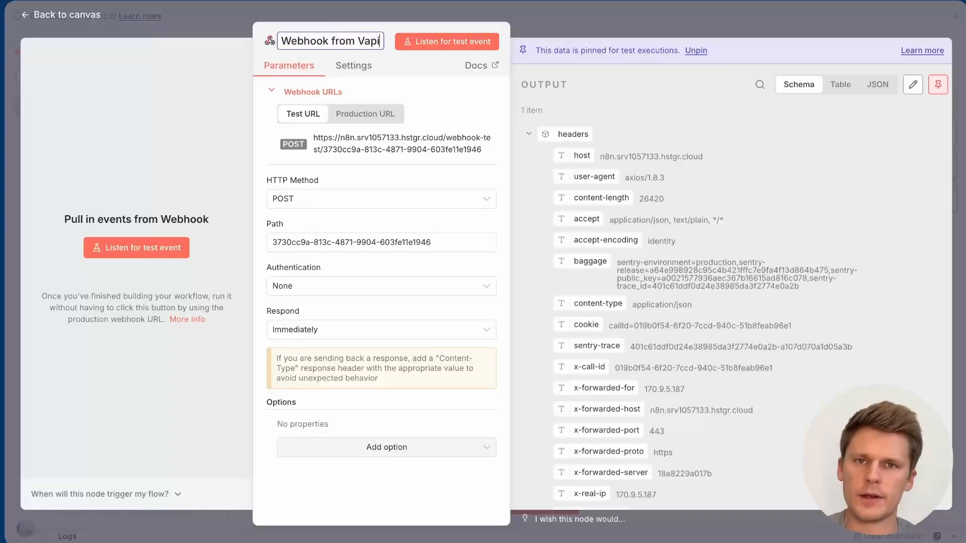
Step: Add an OpenAI Message a model node after Webhook from Vapi
left_click(612, 20)
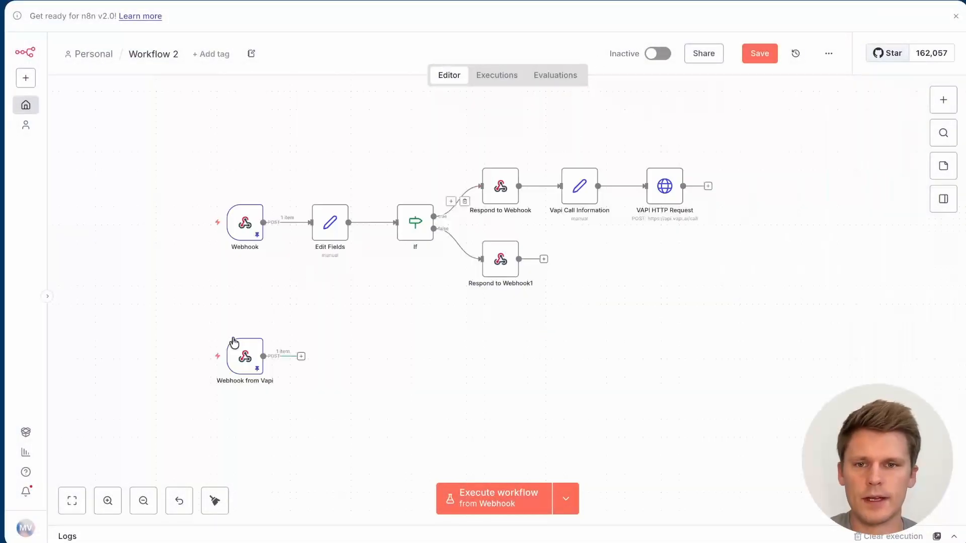
left_click(301, 356)
type("open")
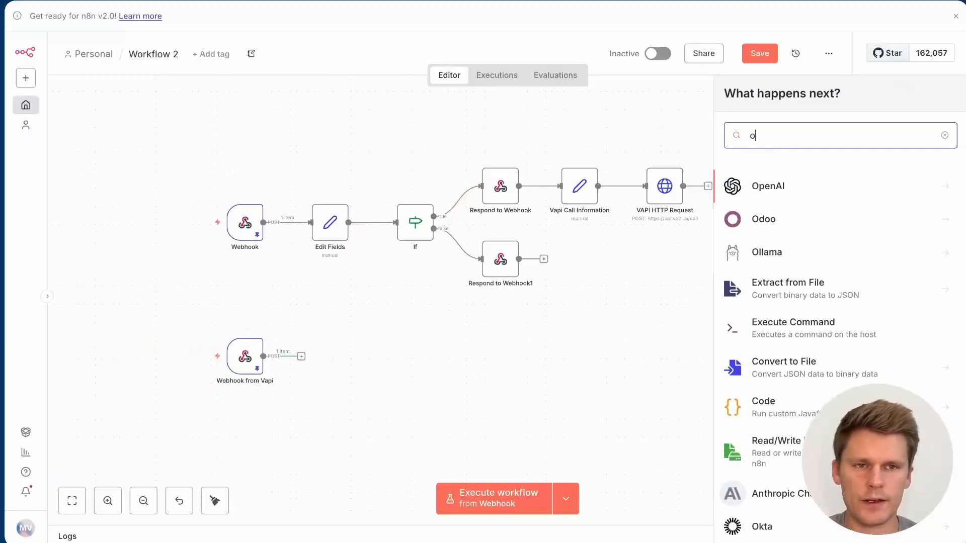
left_click(797, 186)
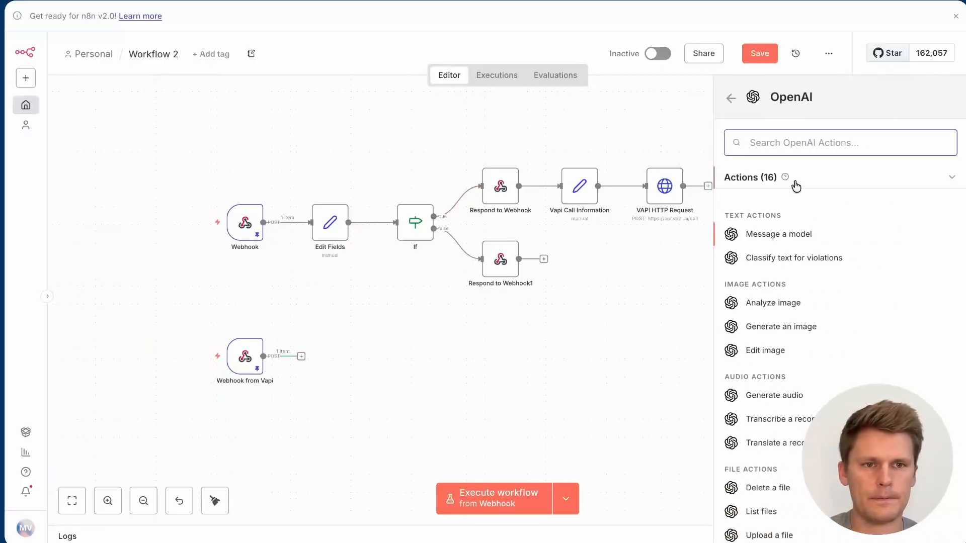
left_click(797, 236)
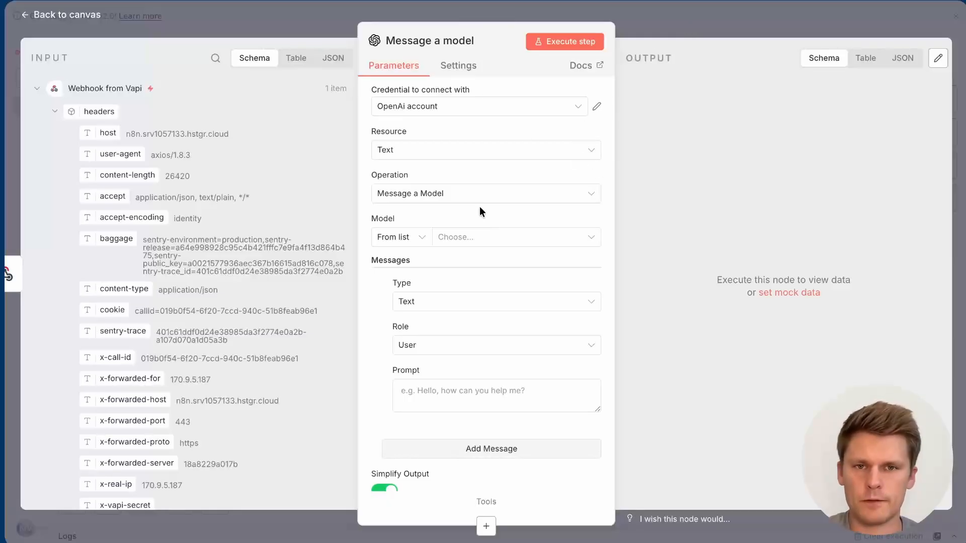
Step: Choose GPT-4.1-MINI as the OpenAI model
left_click(484, 237)
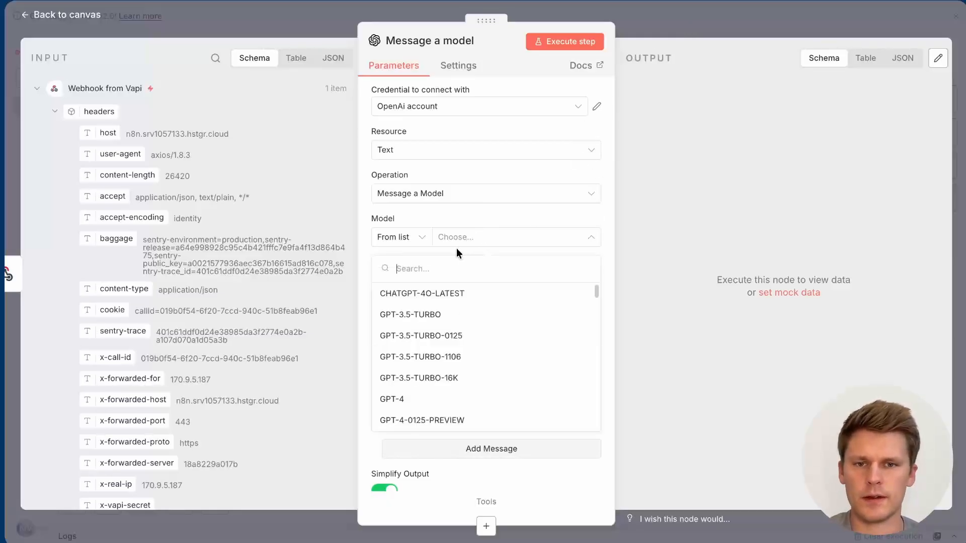
scroll(448, 381, "down", 4)
scroll(449, 383, "down", 1)
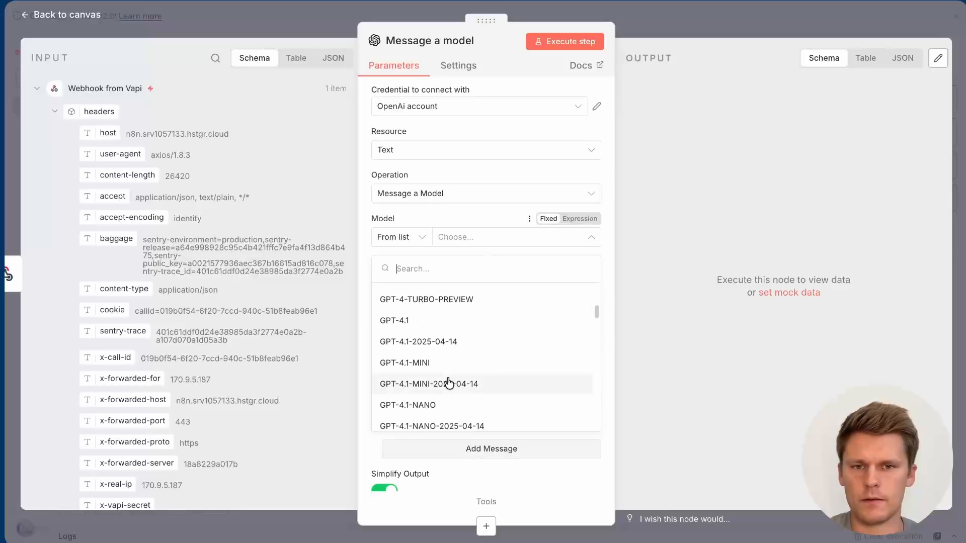
left_click(448, 388)
Step: Add a System message with the pasted appointment-confirmation prompt, set as an expression
scroll(486, 285, "down", 4)
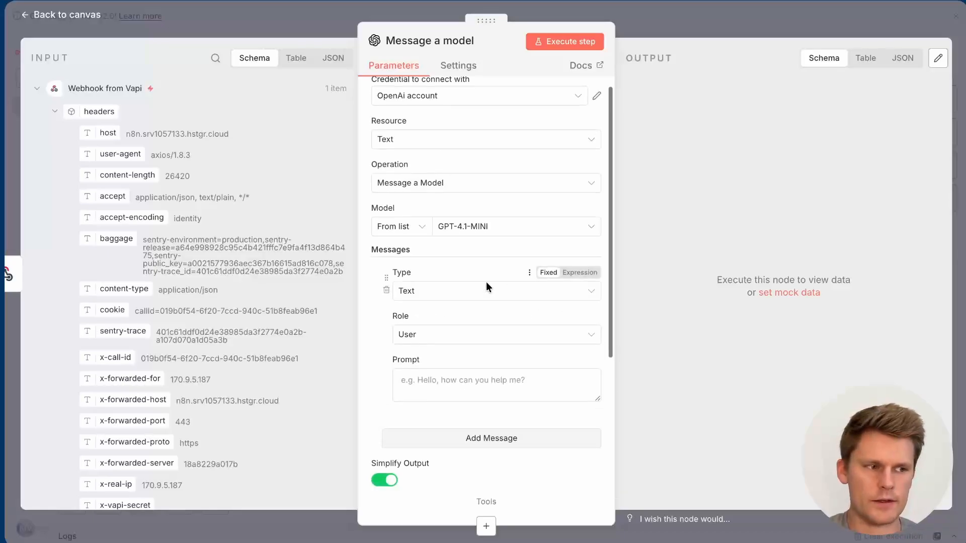
left_click(446, 260)
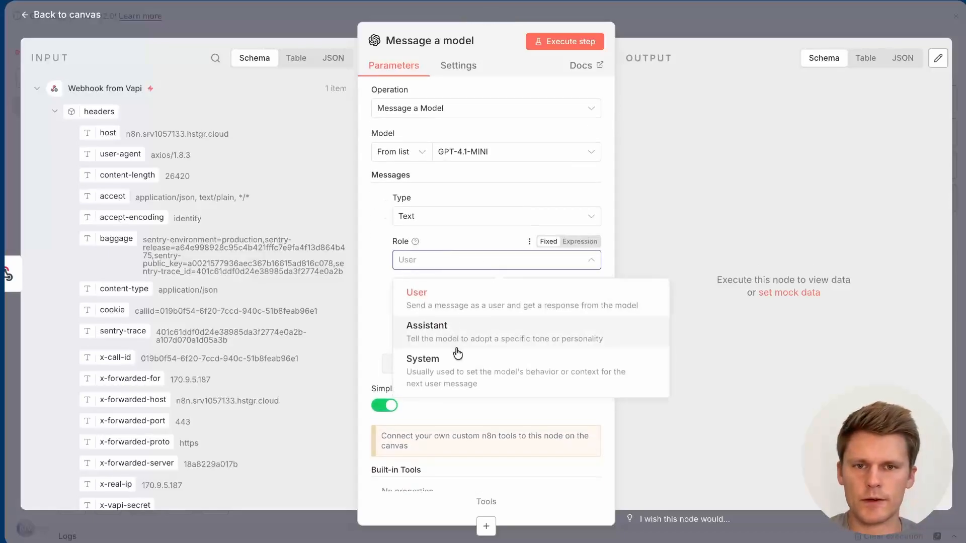
left_click(427, 357)
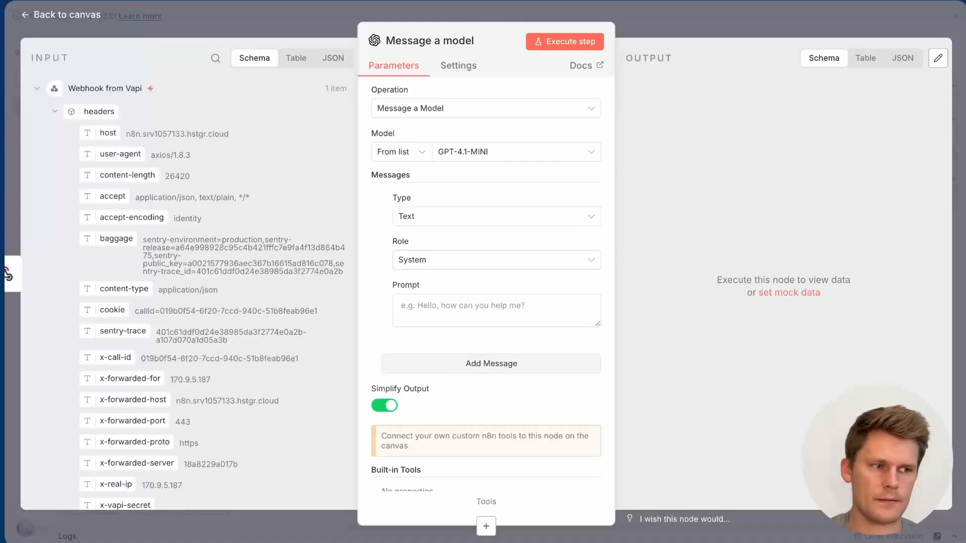
left_click(533, 300)
key("ctrl+v")
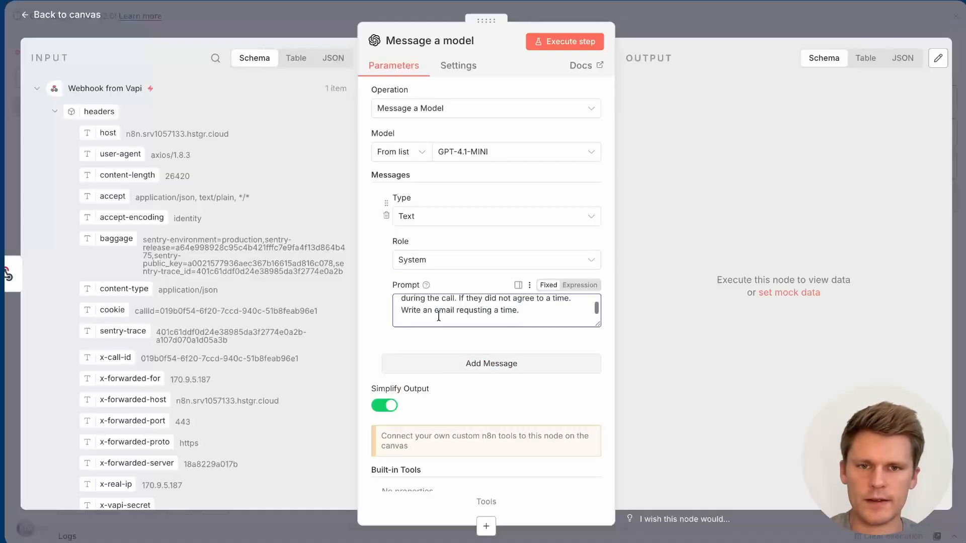
left_click(586, 288)
left_click(594, 365)
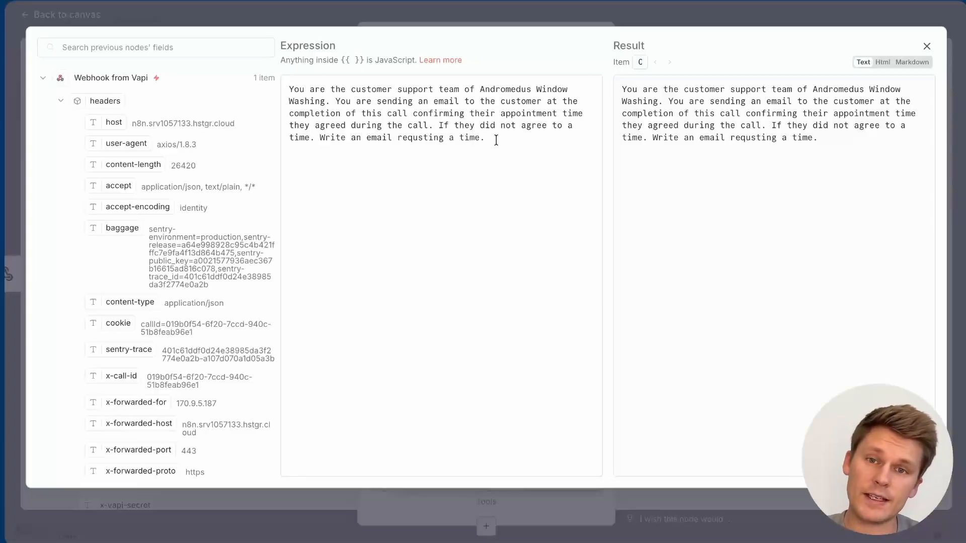
Step: Add a User message containing the pasted customer-call summary text
key("Escape")
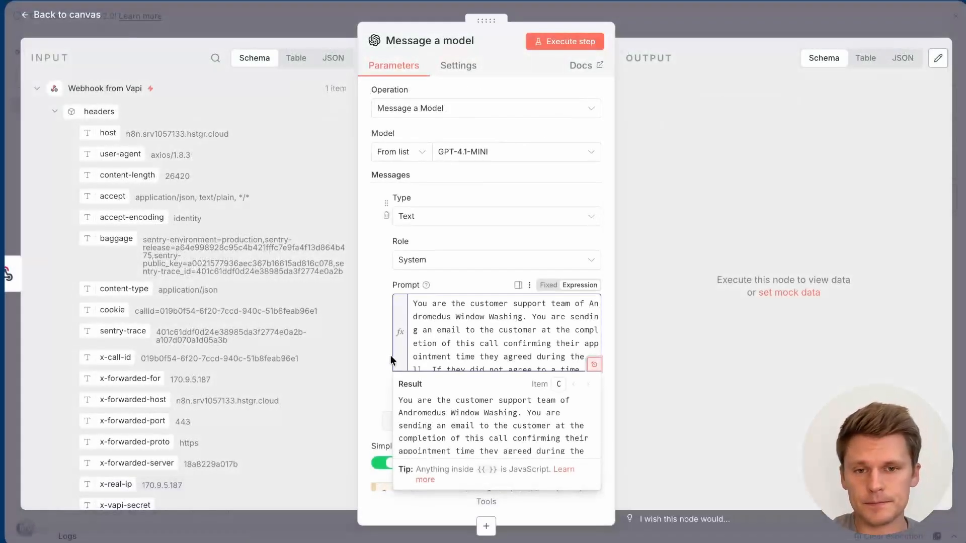
left_click(376, 376)
scroll(428, 368, "down", 1)
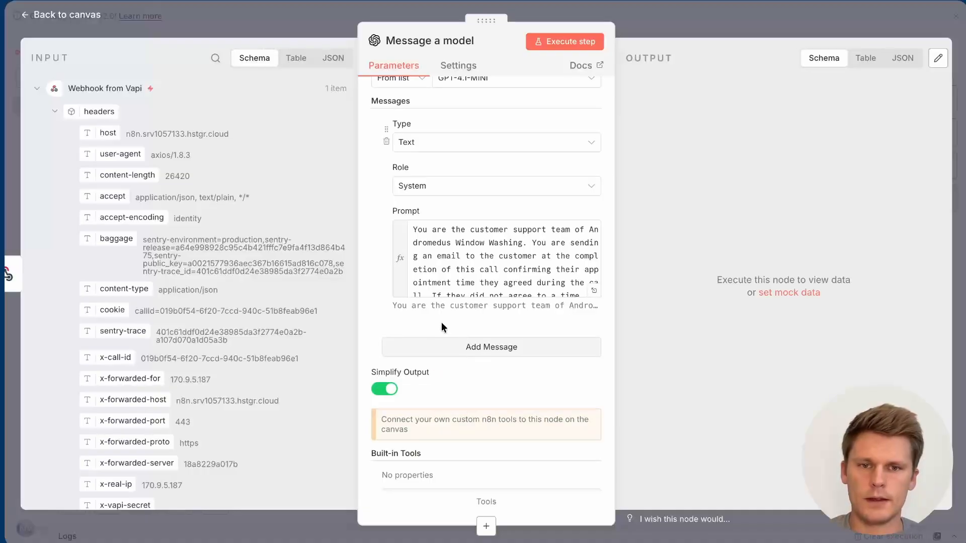
left_click(493, 352)
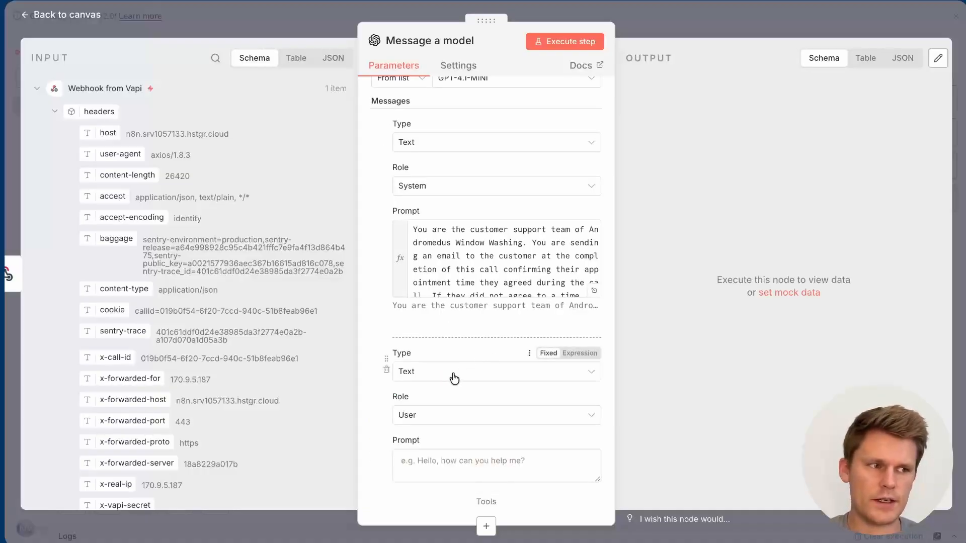
scroll(491, 379, "down", 3)
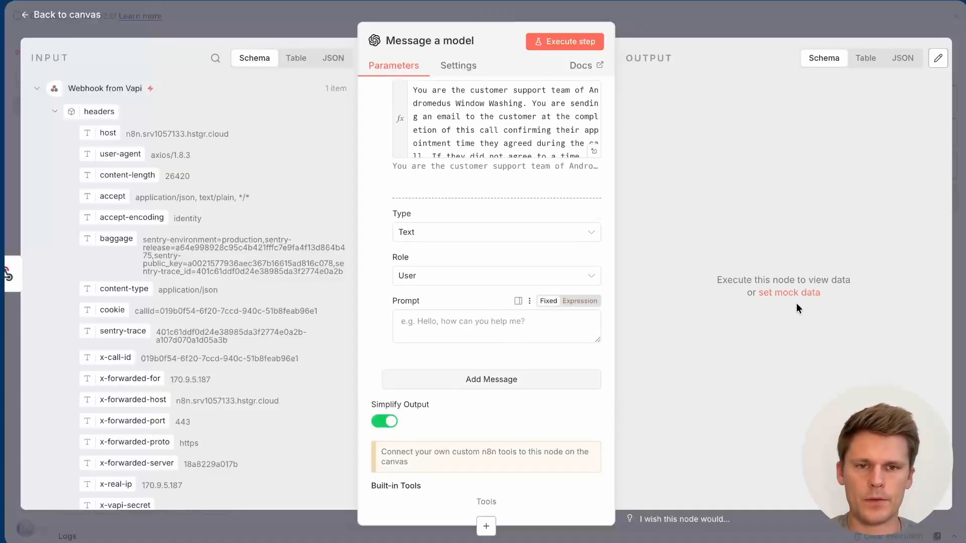
left_click(447, 323)
type("The following is the summary of the customer call.  {{ $json.body.message.artifact.transcript }}")
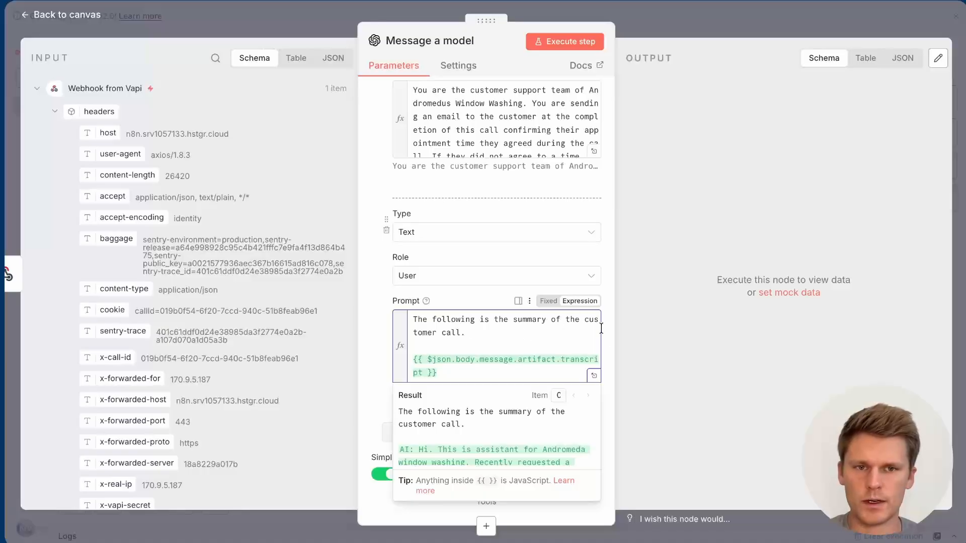
left_click(594, 375)
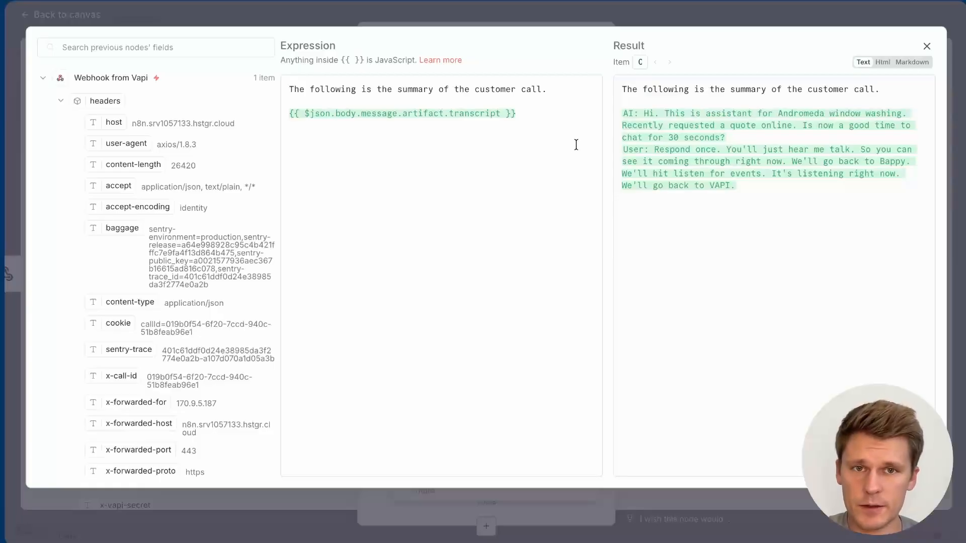
key("Escape")
left_click(376, 291)
Step: Replace the prompt's transcript expression with the transcript field dragged from the INPUT panel
scroll(437, 286, "up", 1)
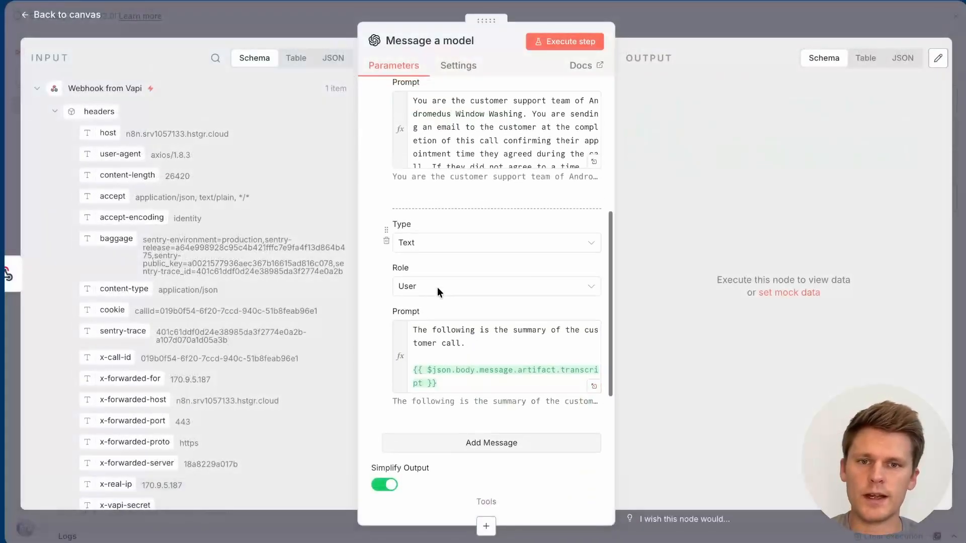
scroll(436, 287, "up", 3)
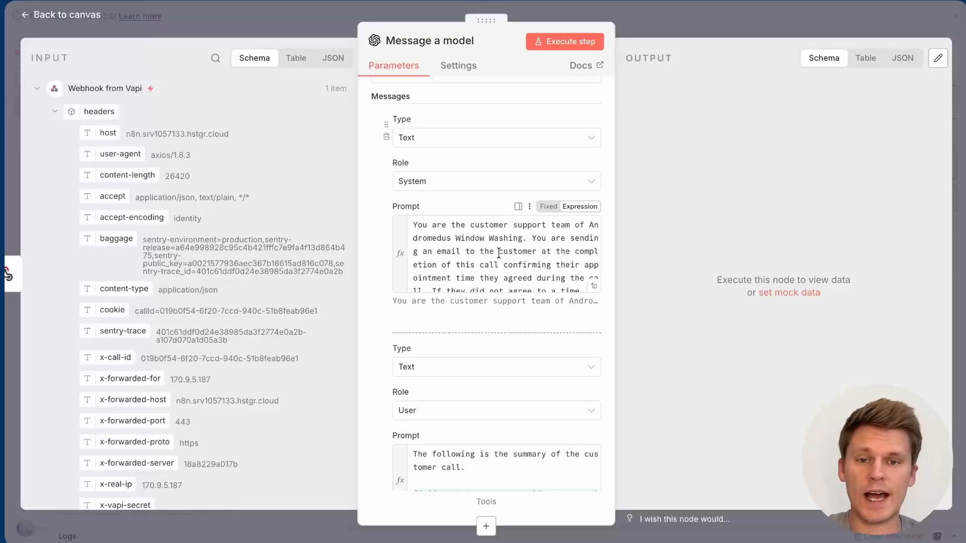
scroll(498, 253, "down", 6)
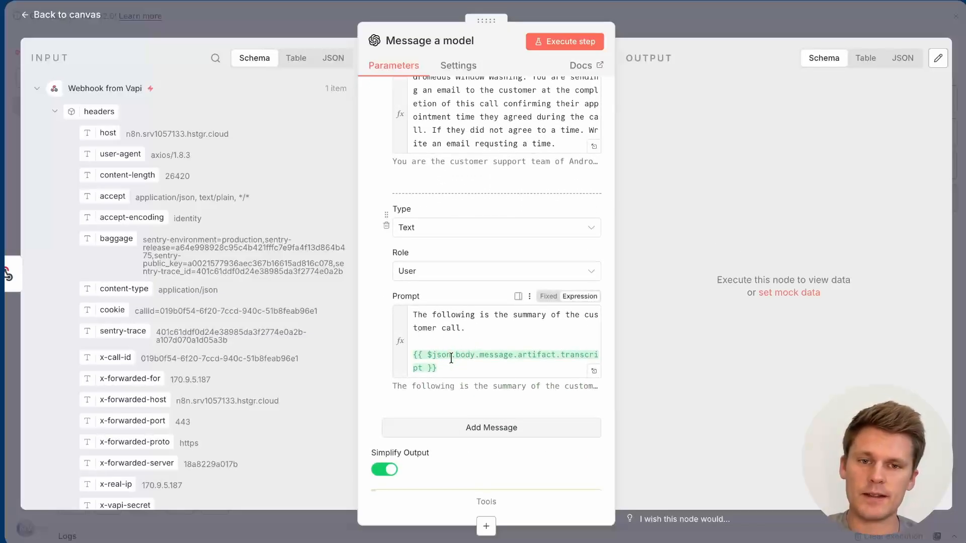
mouse_move(452, 359)
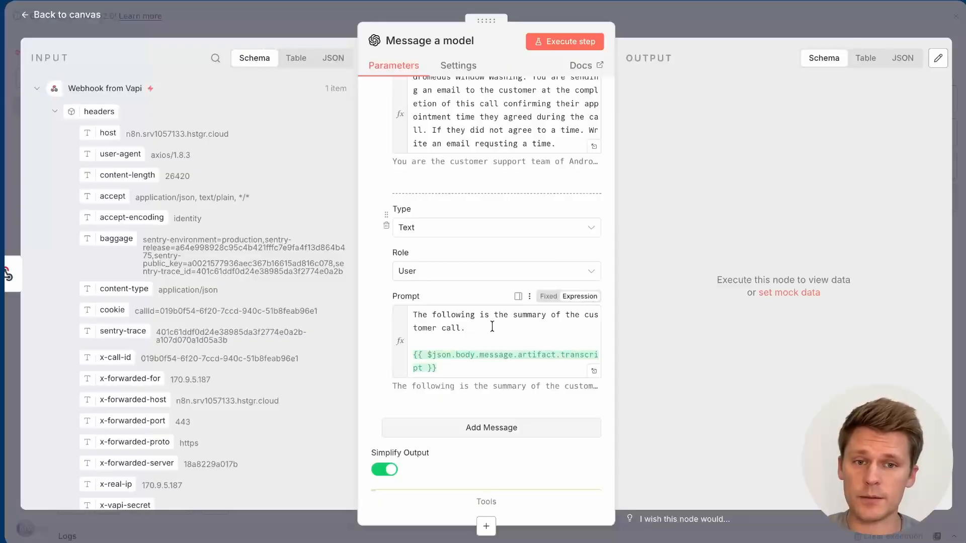
left_click(534, 347)
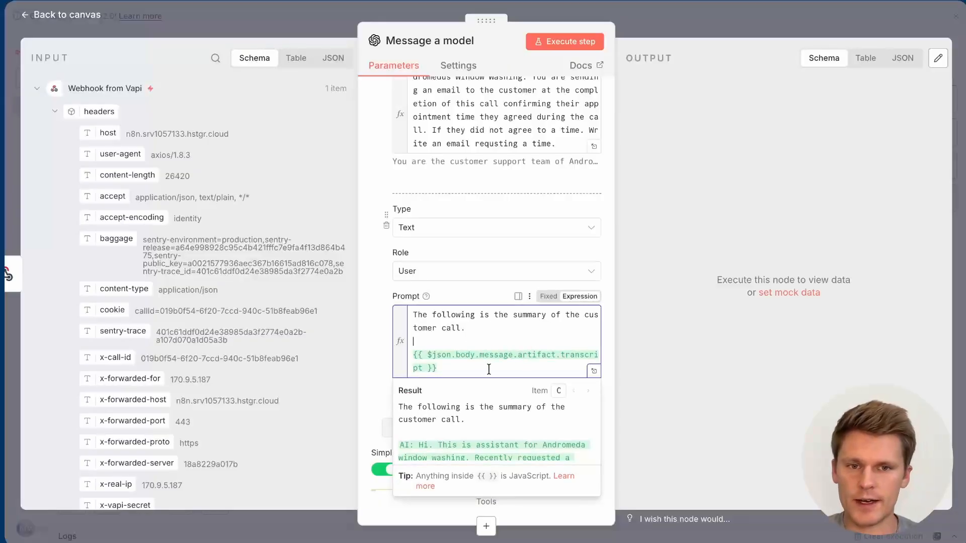
left_click_drag(486, 370, 401, 361)
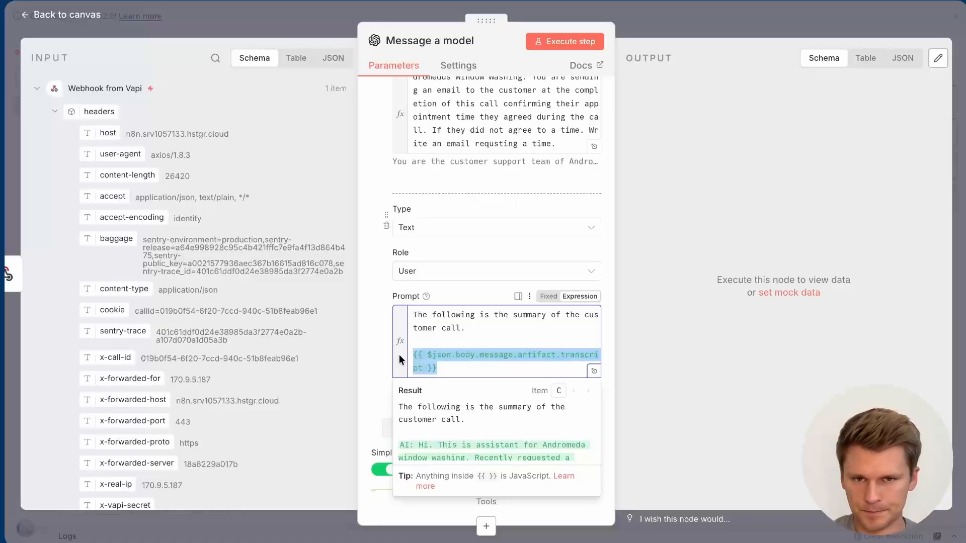
key("BackSpace")
left_click(213, 58)
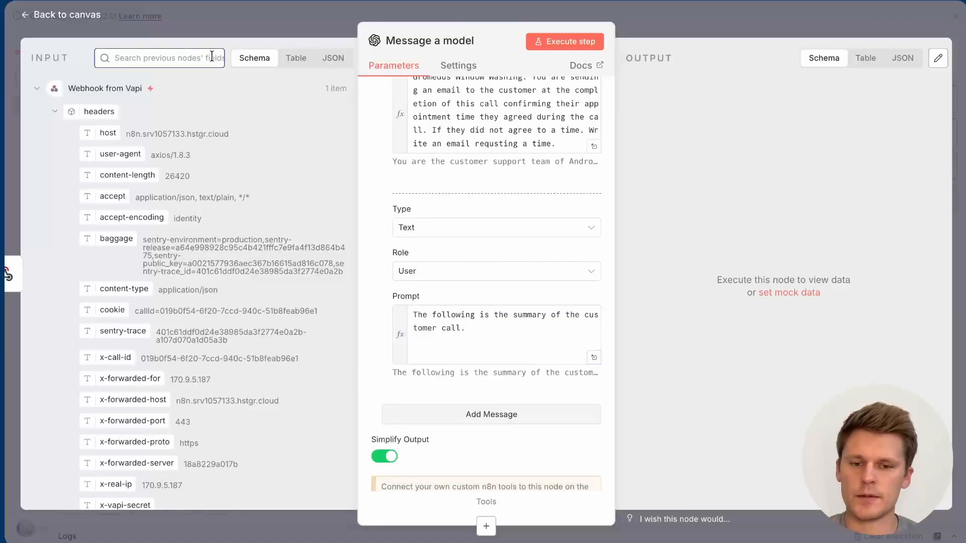
type("trans")
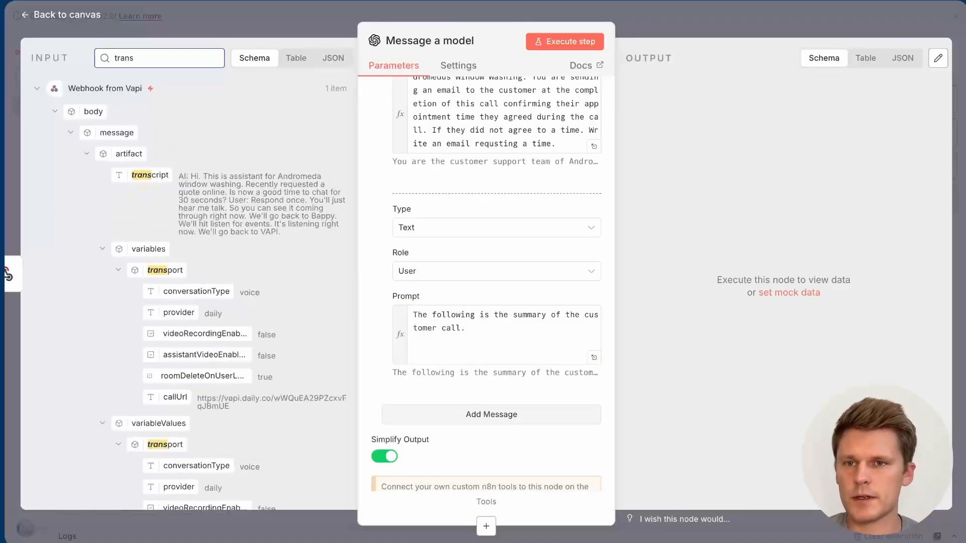
left_click_drag(149, 175, 451, 350)
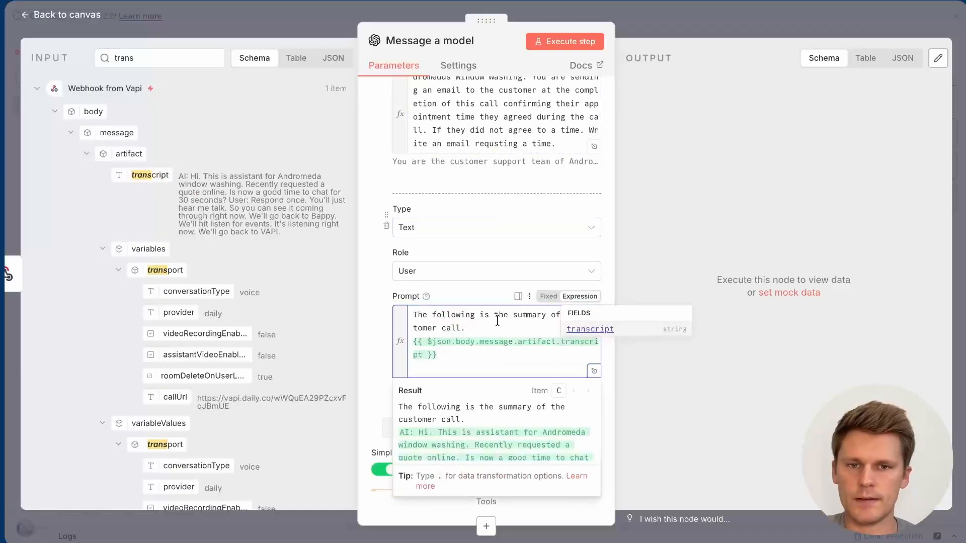
key("Return")
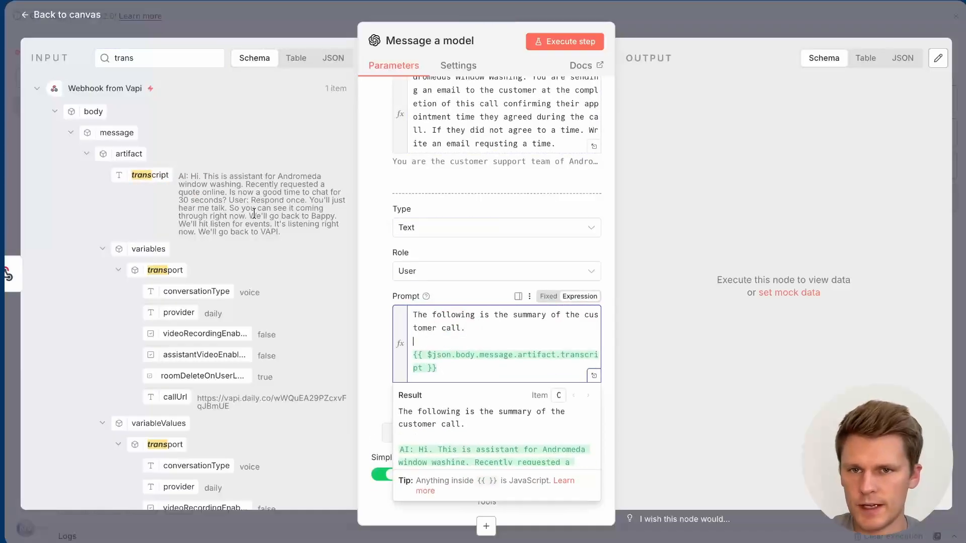
Step: Highlight the transcript's conversation text and AI/User speaker labels in the input data
left_click_drag(200, 177, 301, 231)
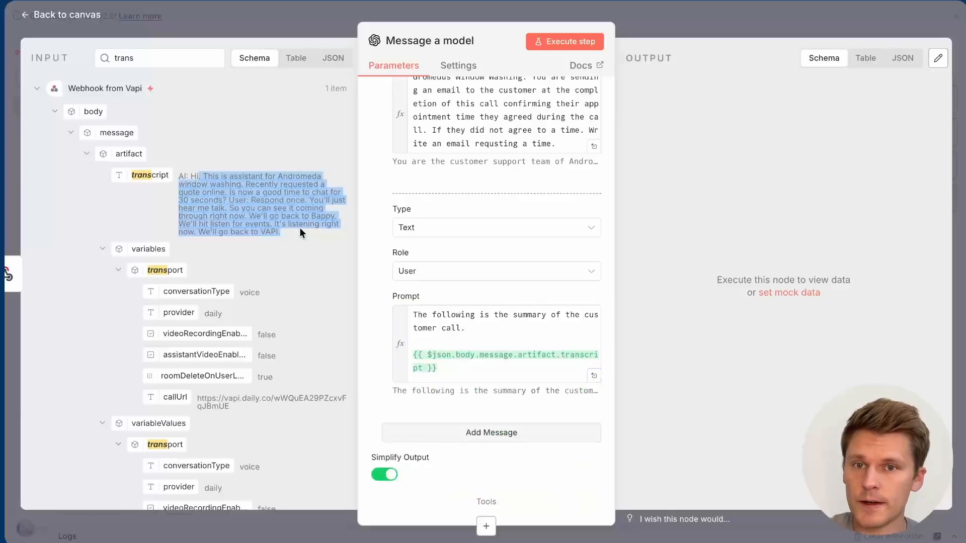
left_click(255, 204)
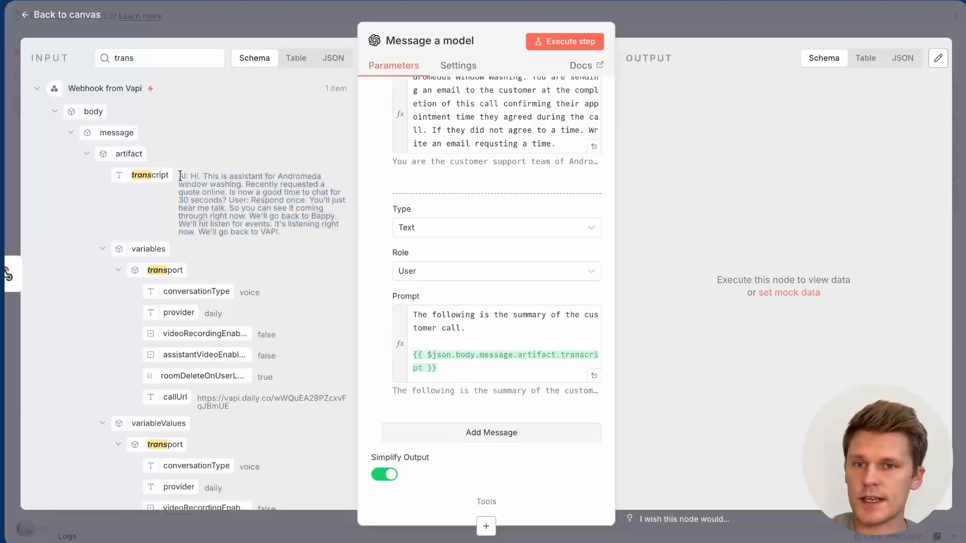
left_click_drag(179, 176, 252, 204)
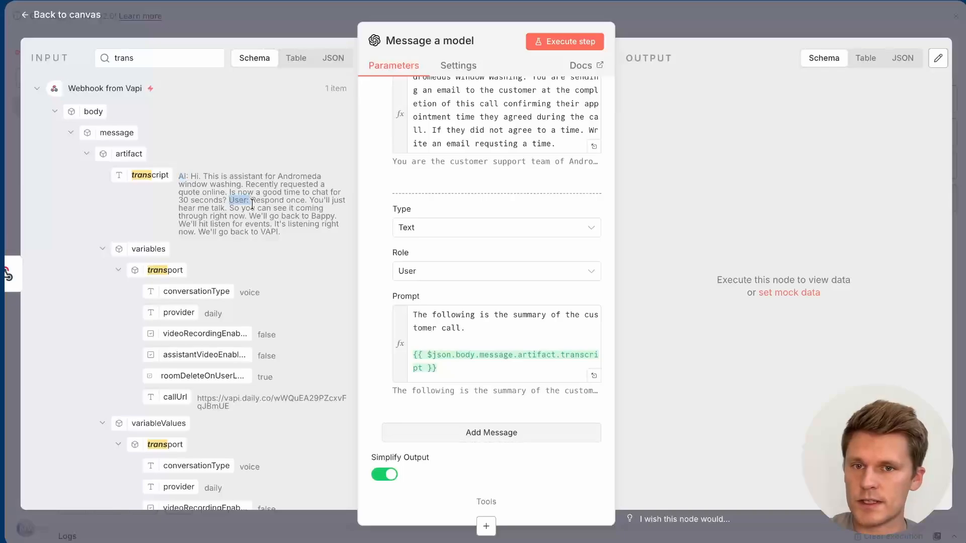
left_click(220, 224)
left_click_drag(200, 225, 272, 228)
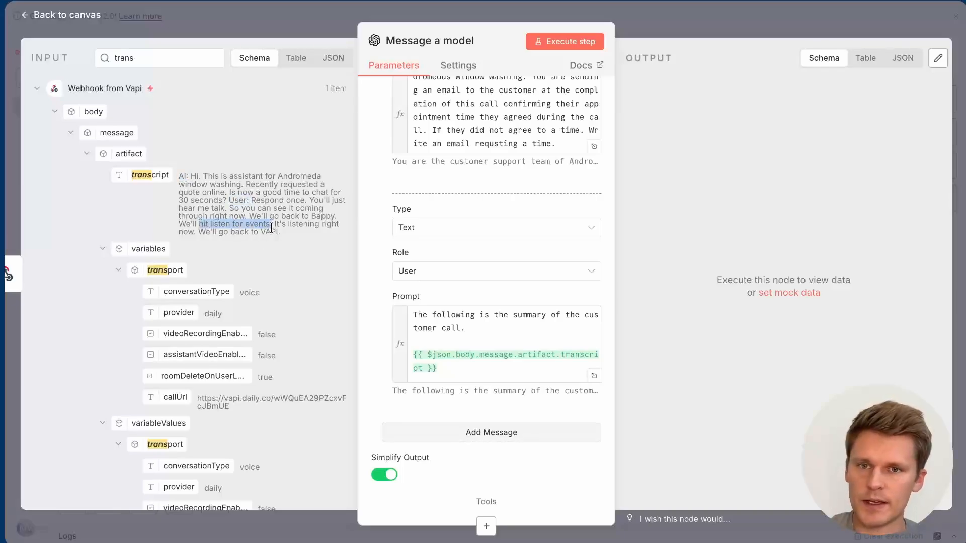
left_click(271, 228)
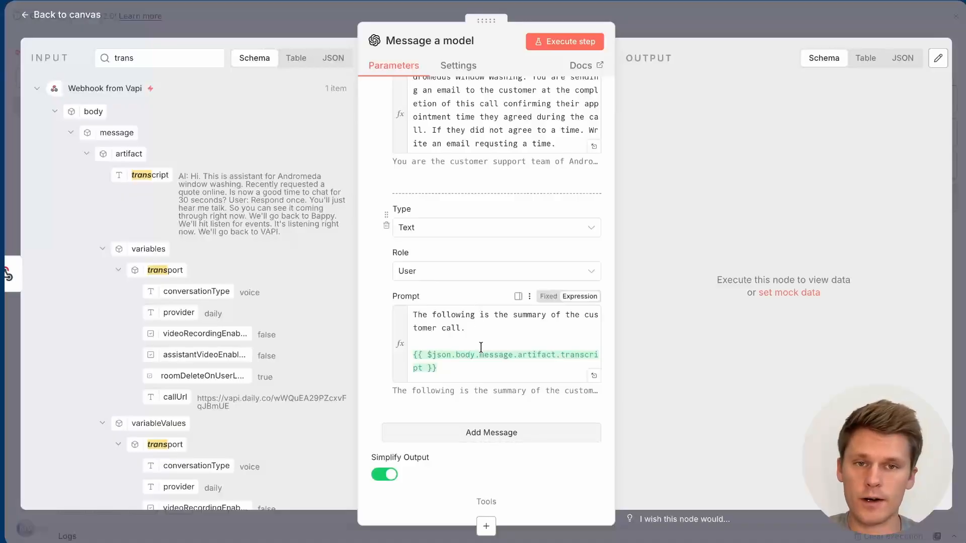
scroll(572, 153, "up", 6)
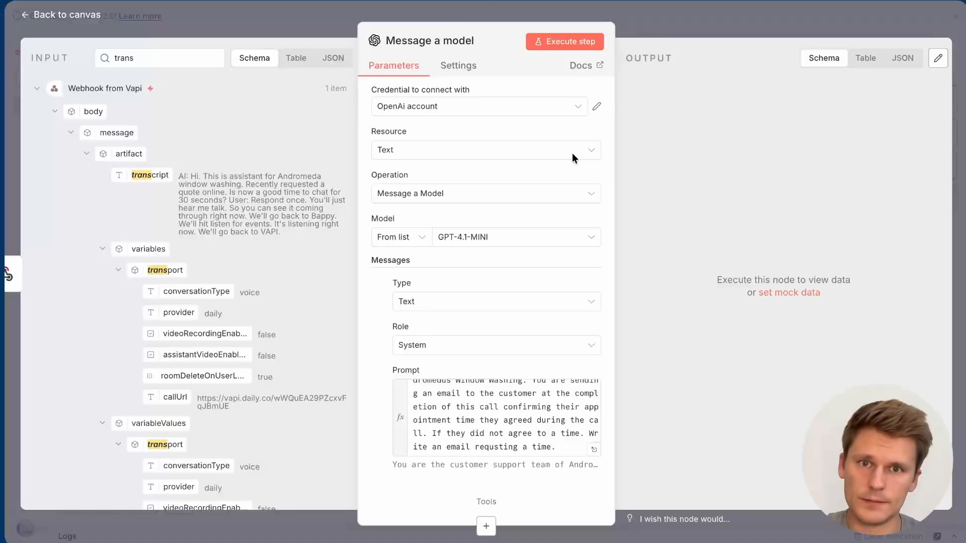
left_click(494, 111)
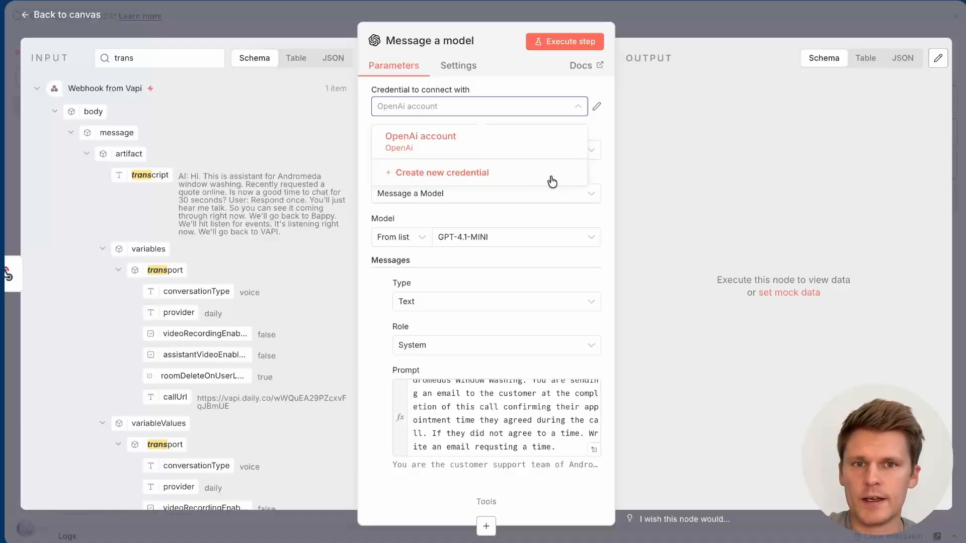
left_click(604, 125)
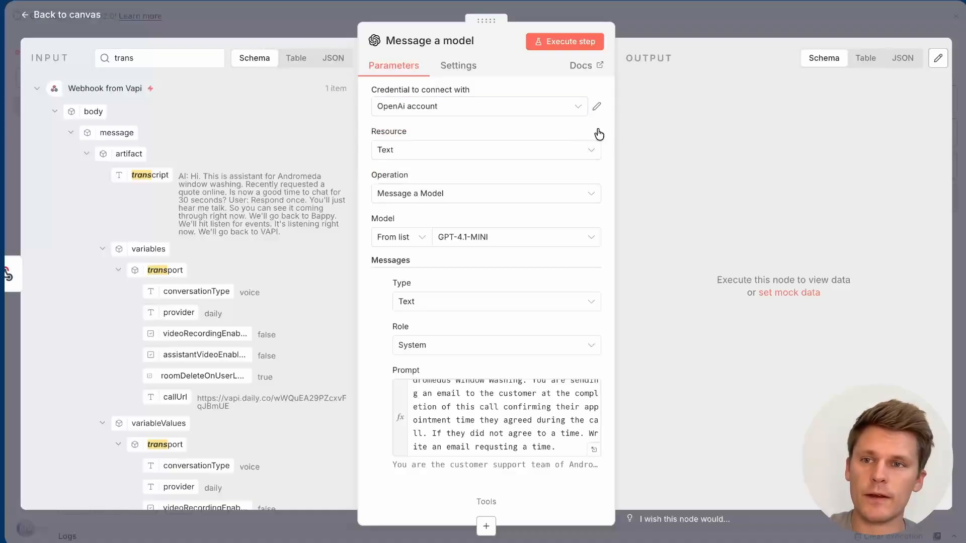
left_click(473, 108)
left_click(451, 172)
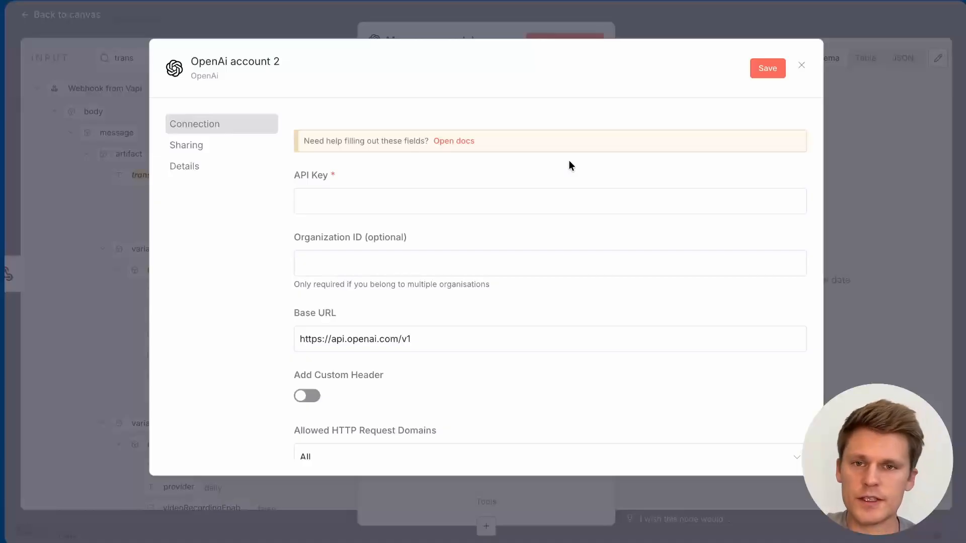
left_click(803, 66)
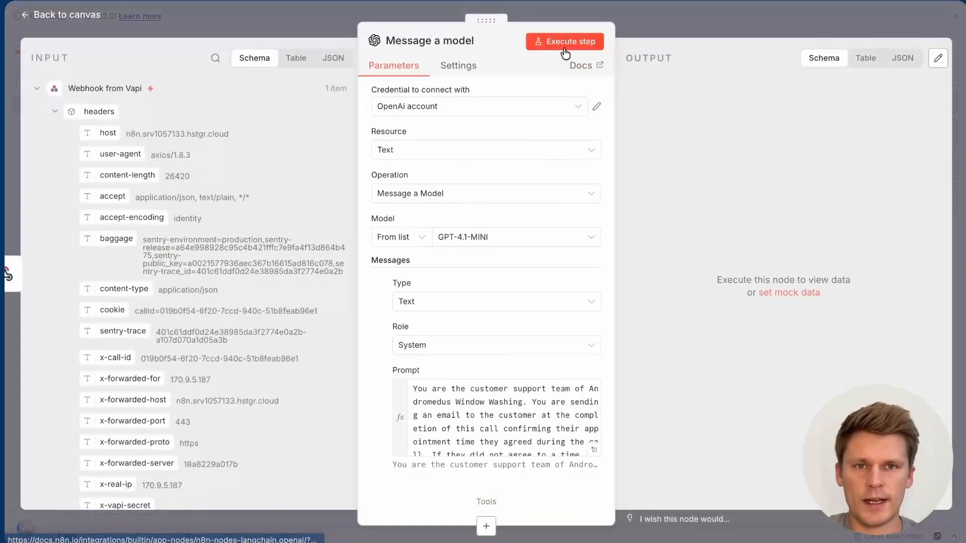
Step: Execute Message a model and review the generated 'Appointment Time Confirmation' email text
left_click(568, 44)
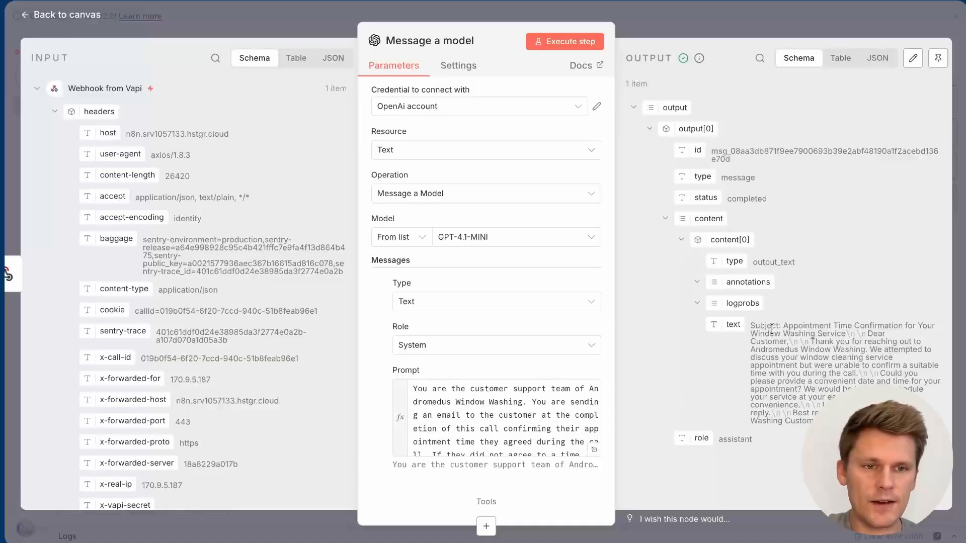
left_click_drag(811, 342, 827, 391)
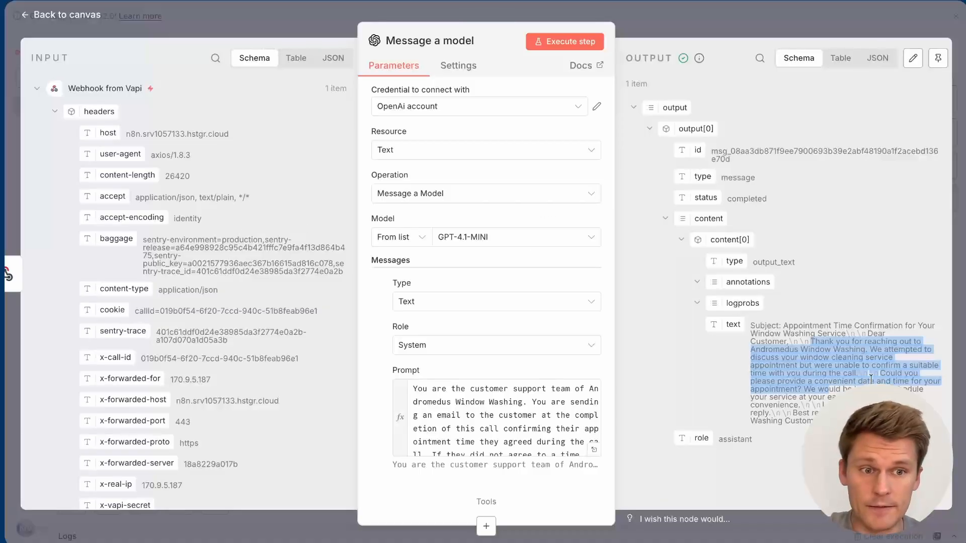
left_click(845, 389)
left_click_drag(807, 389, 856, 398)
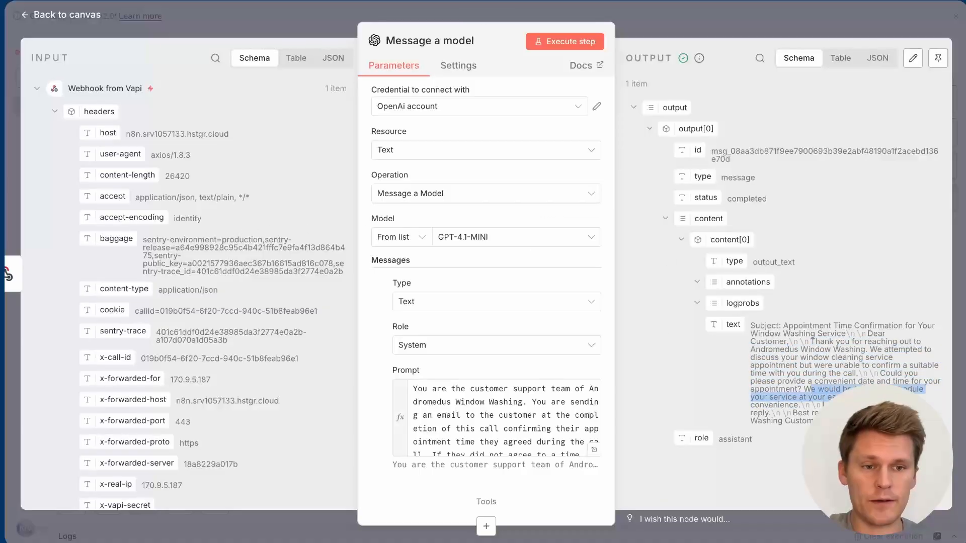
left_click(679, 29)
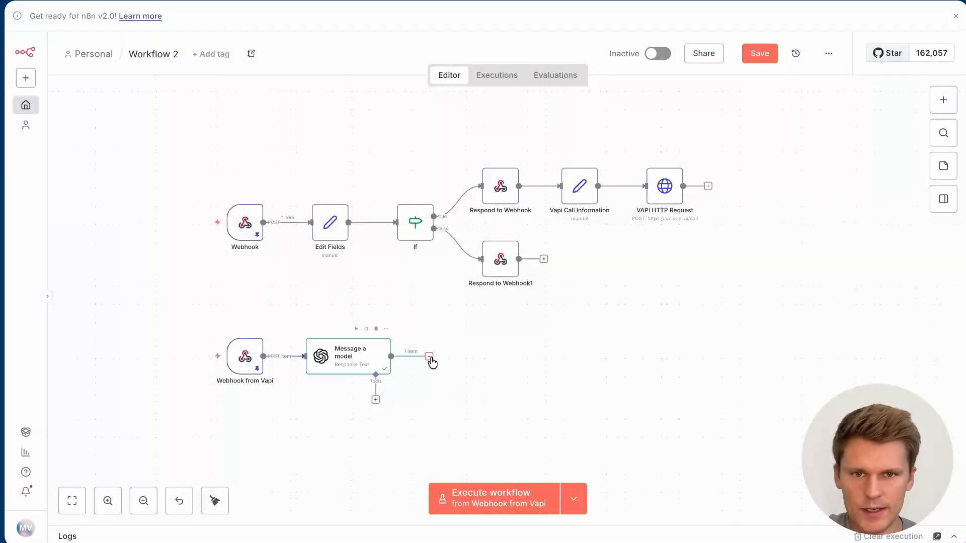
Step: Add a Gmail Send a message node after Message a model using the Andromedus Gmail credential
left_click(429, 358)
type("gmail")
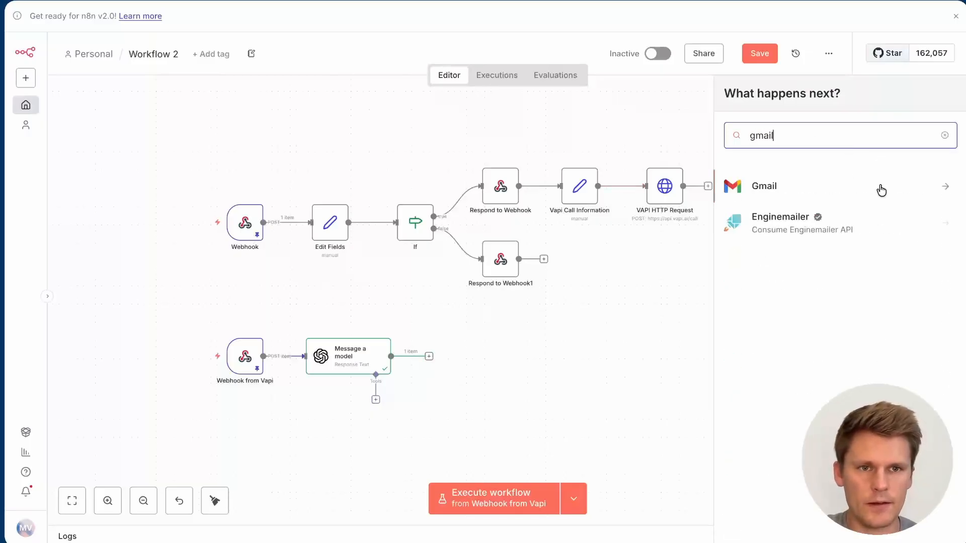
left_click(839, 185)
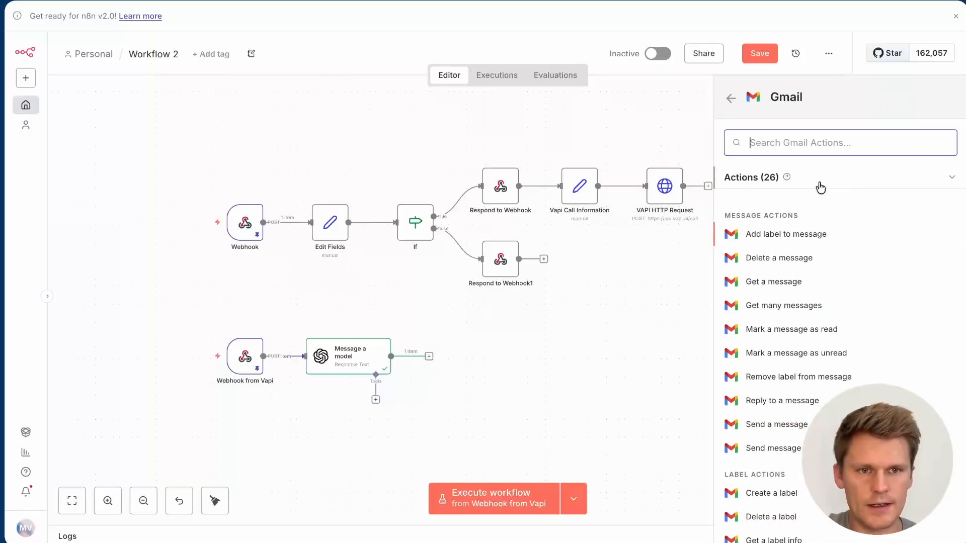
left_click(780, 424)
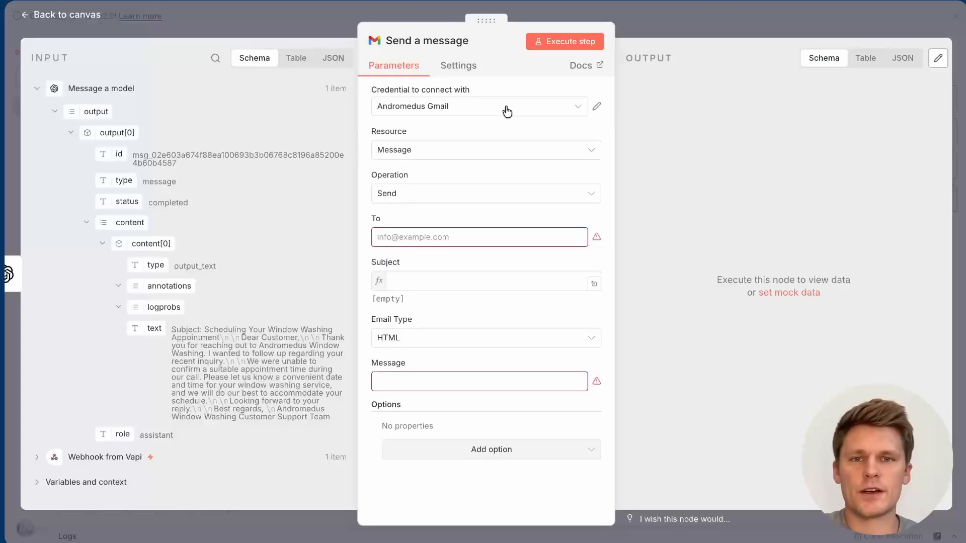
left_click(507, 108)
left_click(484, 139)
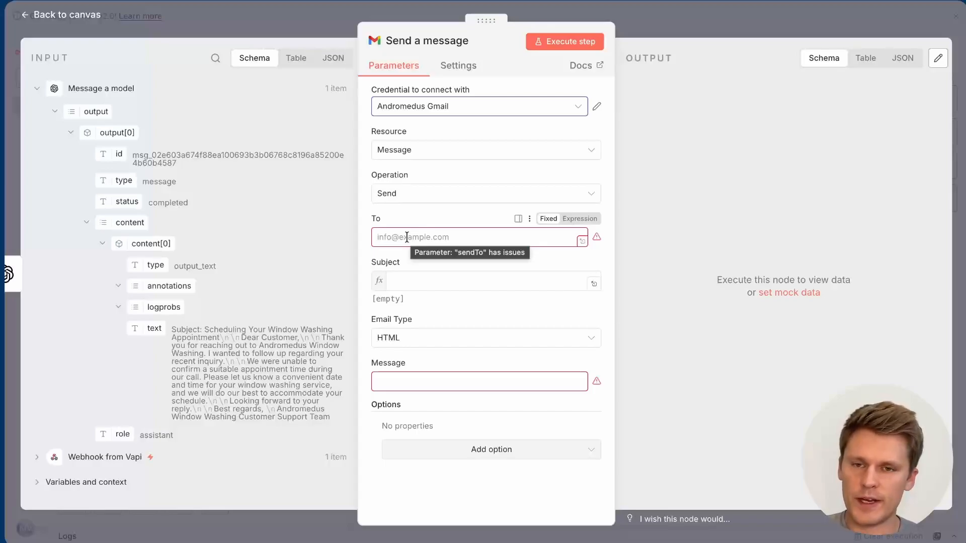
scroll(178, 303, "down", 1)
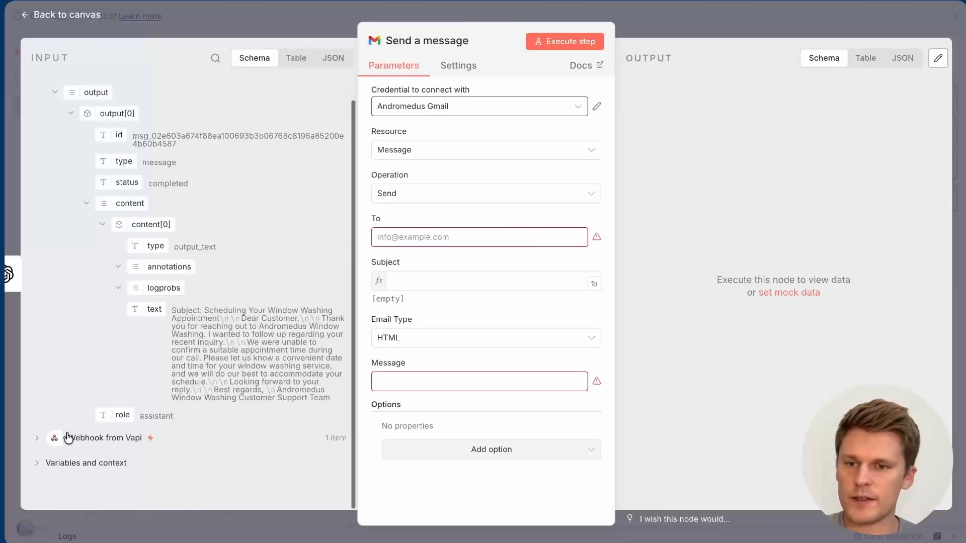
left_click(37, 438)
scroll(146, 391, "down", 8)
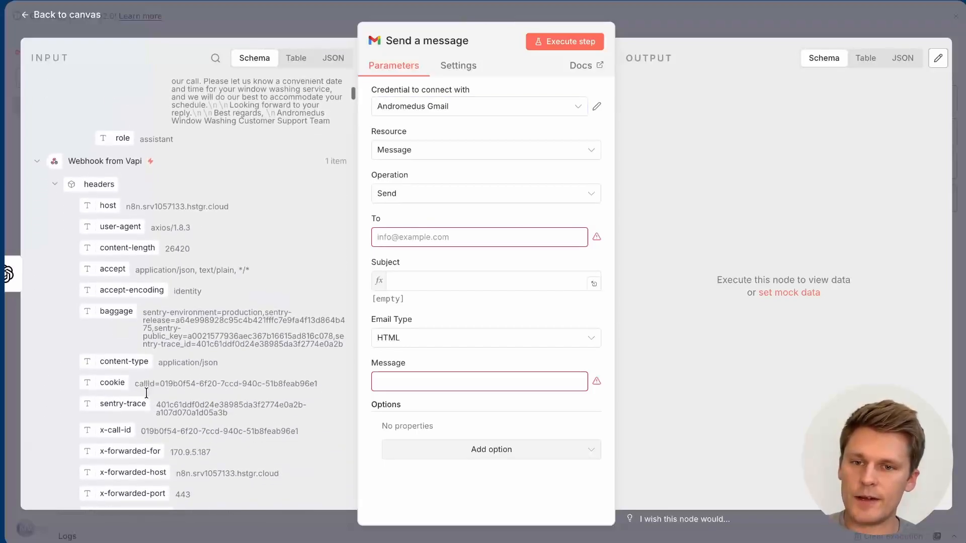
scroll(146, 391, "up", 5)
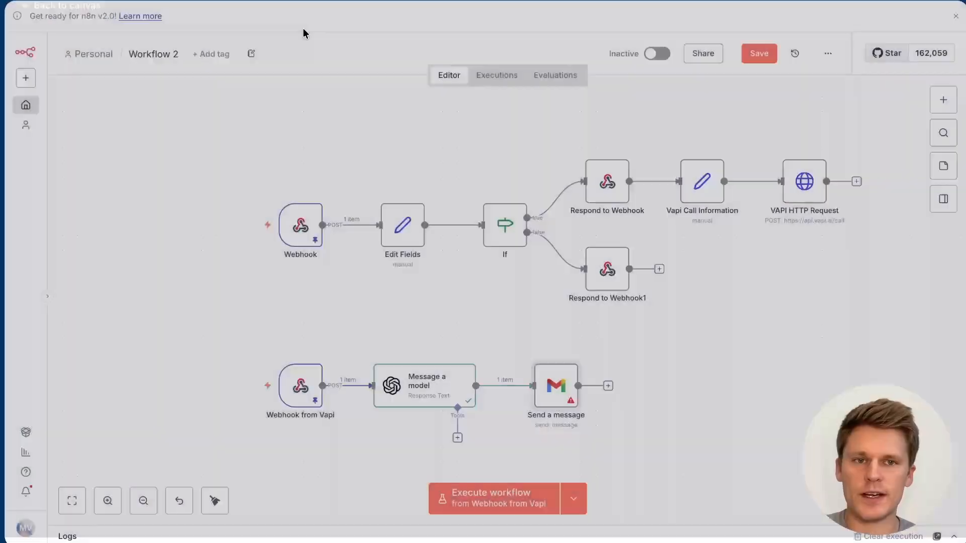
left_click(304, 32)
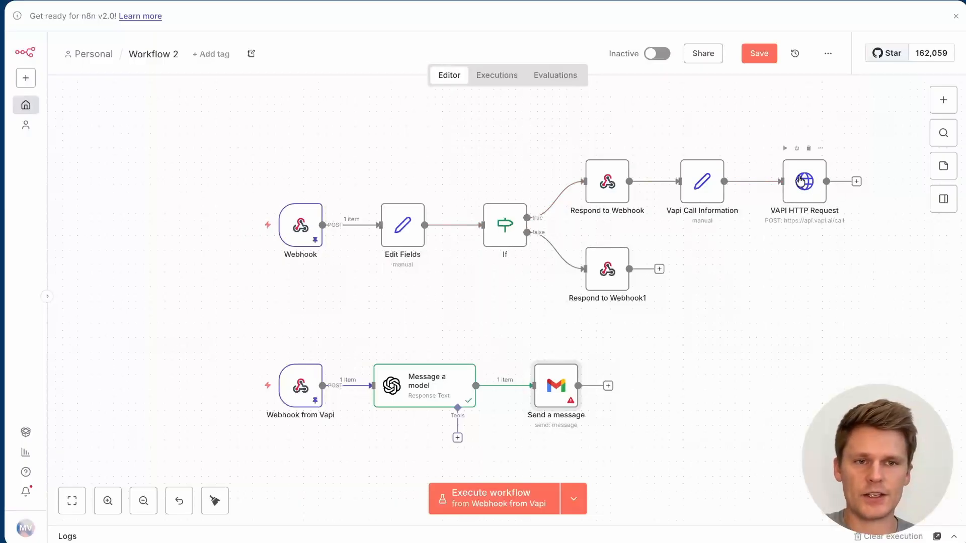
double_click(806, 184)
scroll(509, 328, "down", 3)
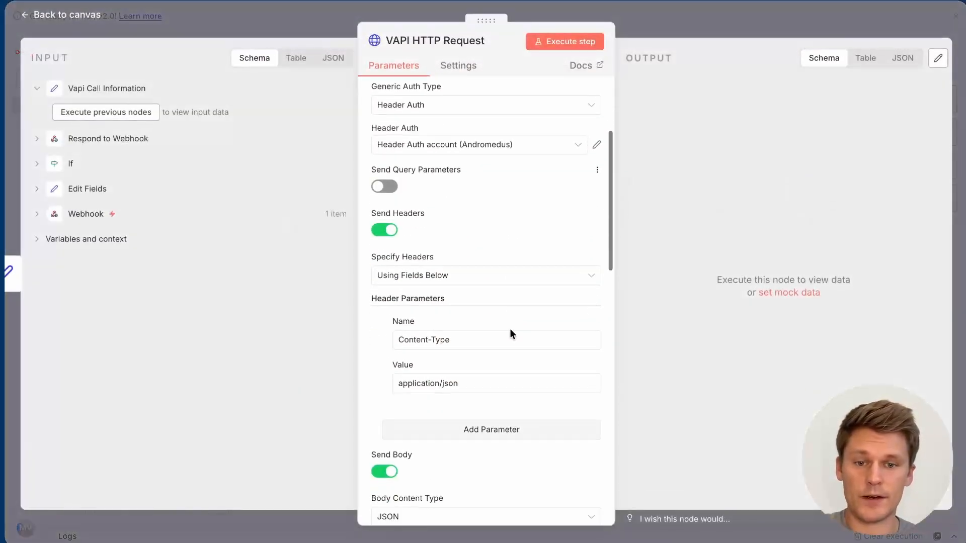
scroll(556, 239, "down", 7)
scroll(556, 240, "down", 4)
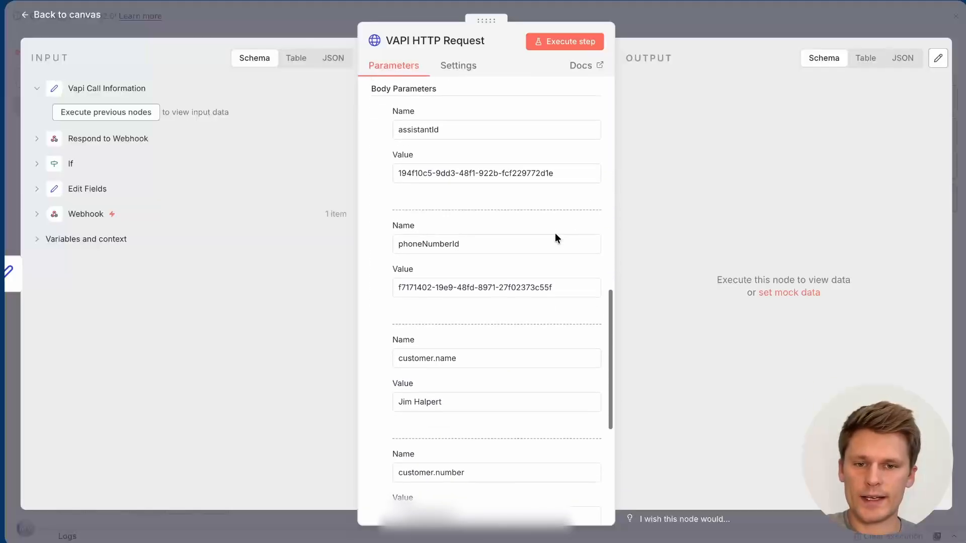
scroll(557, 239, "up", 1)
scroll(556, 239, "down", 1)
scroll(555, 236, "down", 5)
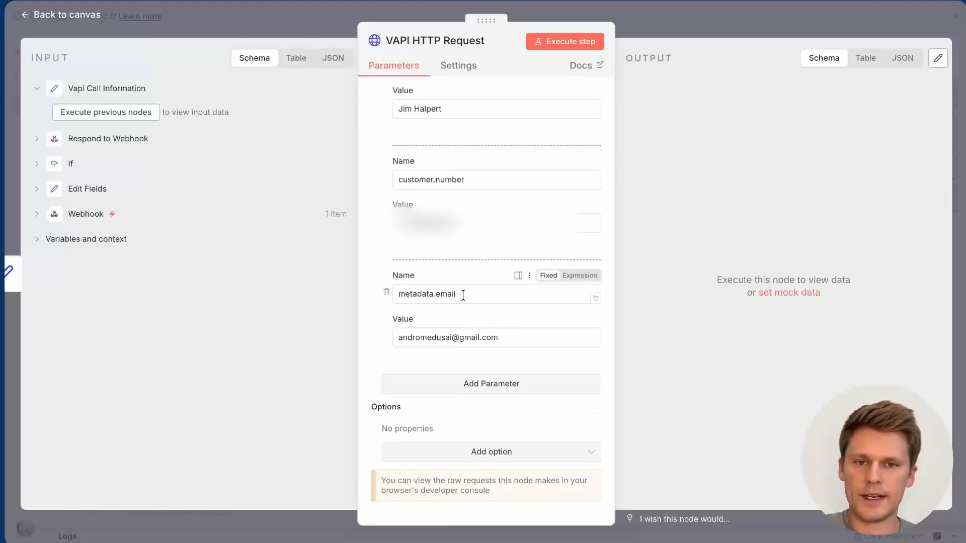
left_click(666, 24)
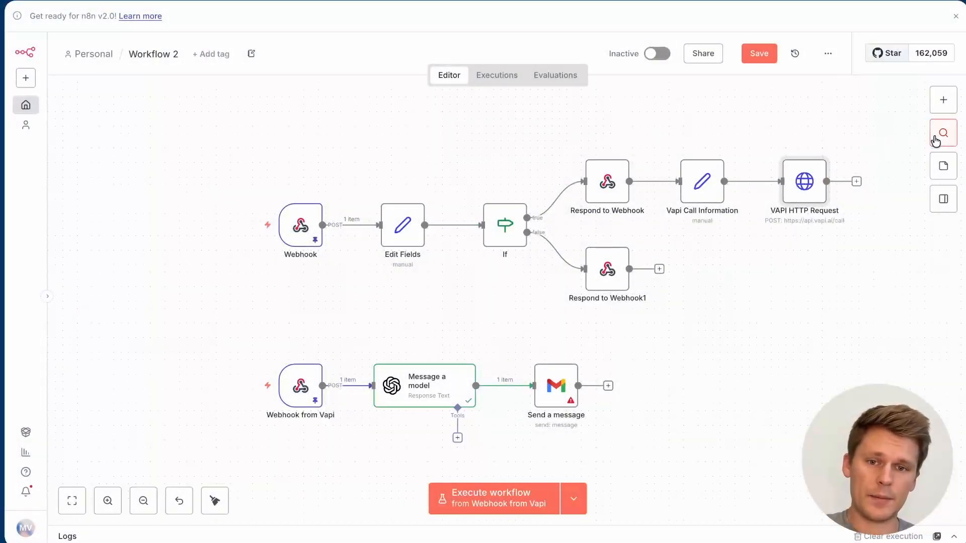
mouse_move(293, 339)
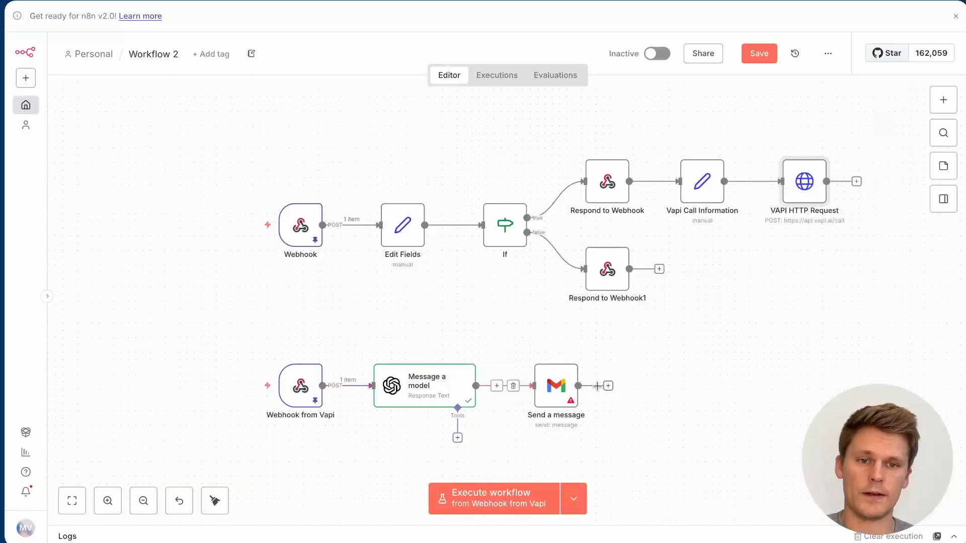
Step: Set the email Subject to 'Andromedus Window Washing Appointment'
double_click(557, 384)
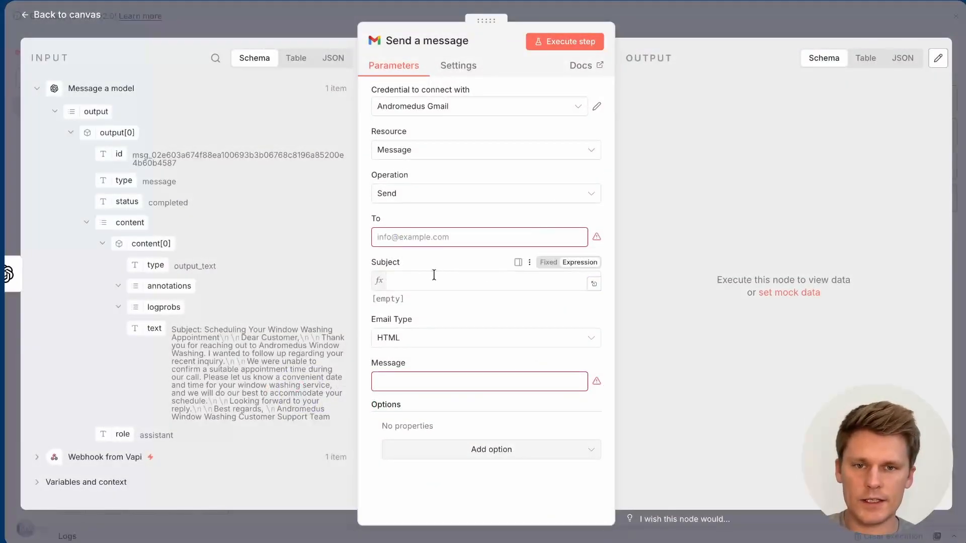
left_click(434, 275)
type("Andromedus Window Washing Appointment /")
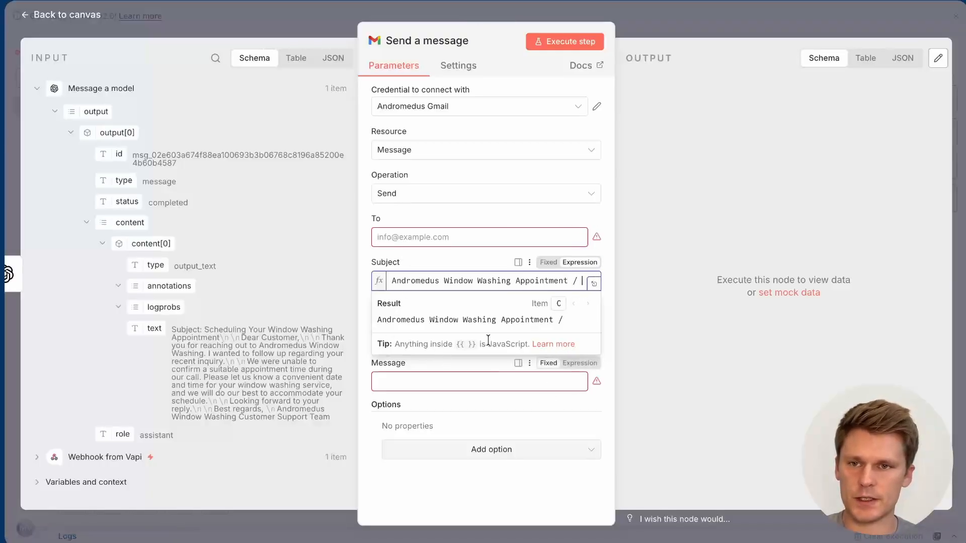
left_click(496, 400)
Step: Map the model's output text field into the email Message body
left_click(443, 382)
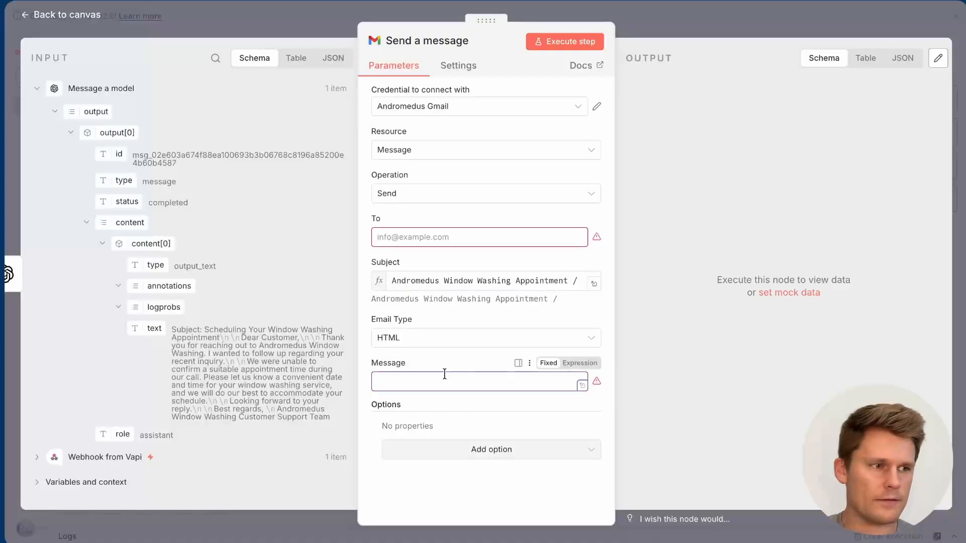
left_click_drag(149, 328, 405, 386)
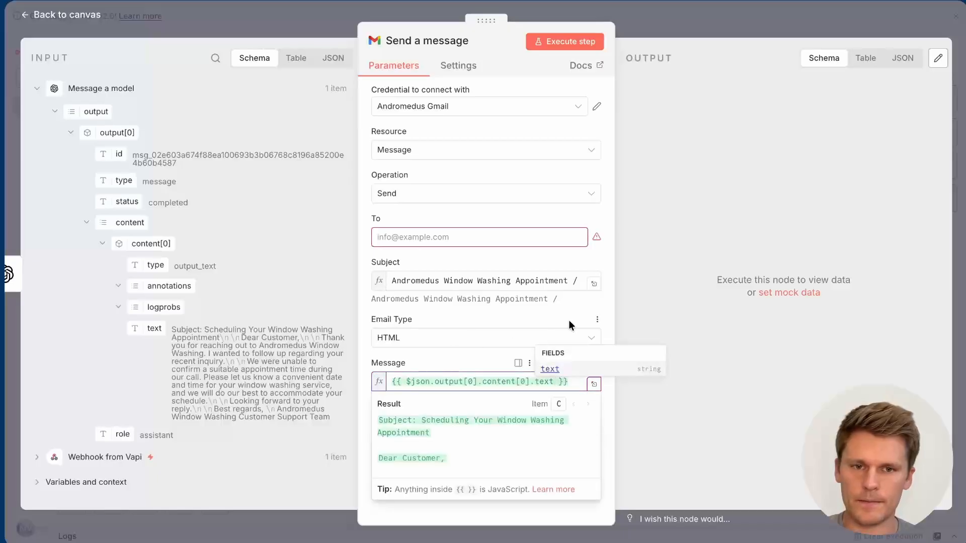
left_click(458, 361)
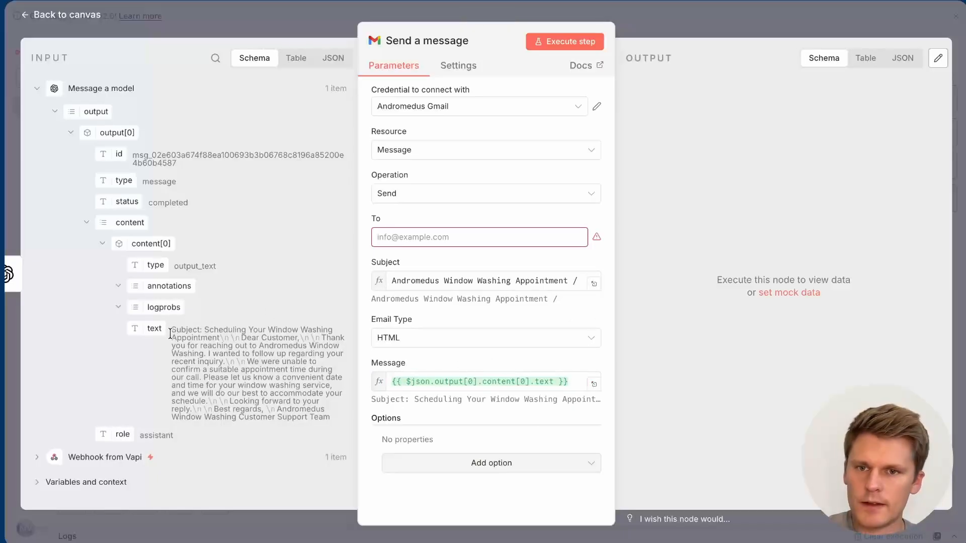
mouse_move(537, 363)
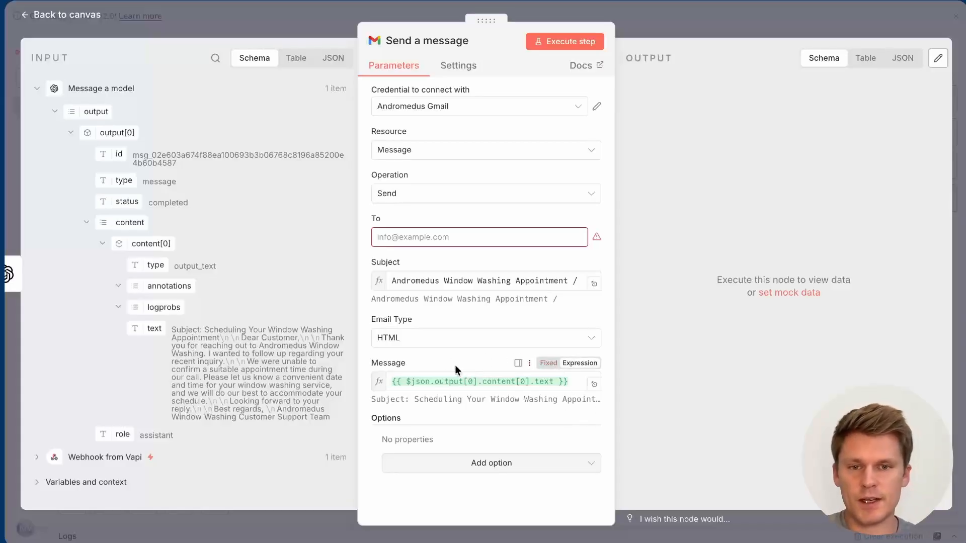
left_click(659, 26)
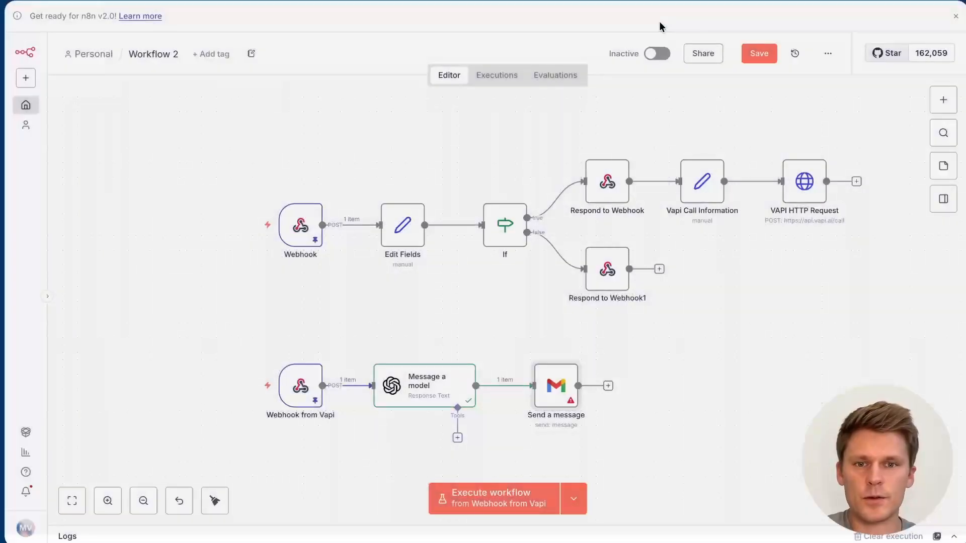
Step: Review the system prompt's line-break instructions and example email in the expanded editor
double_click(434, 387)
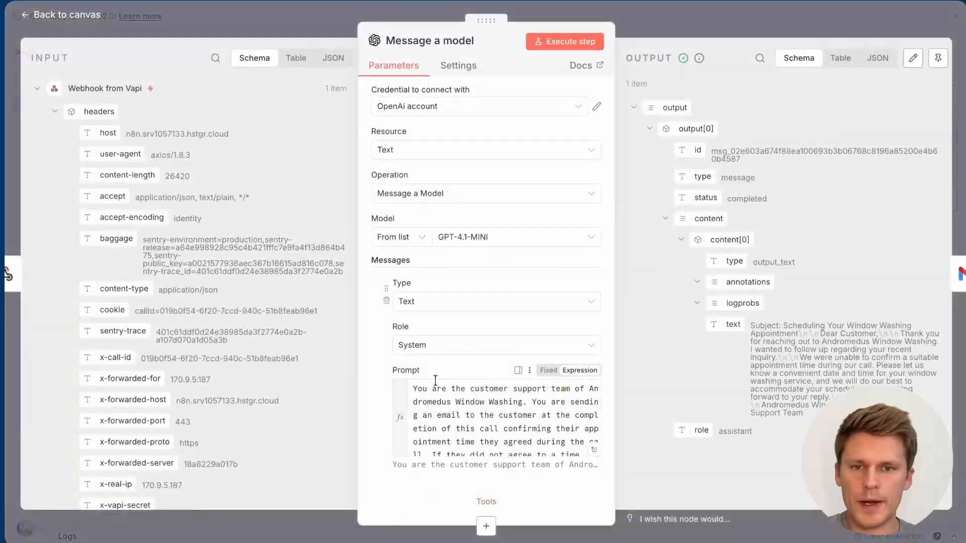
triple_click(450, 405)
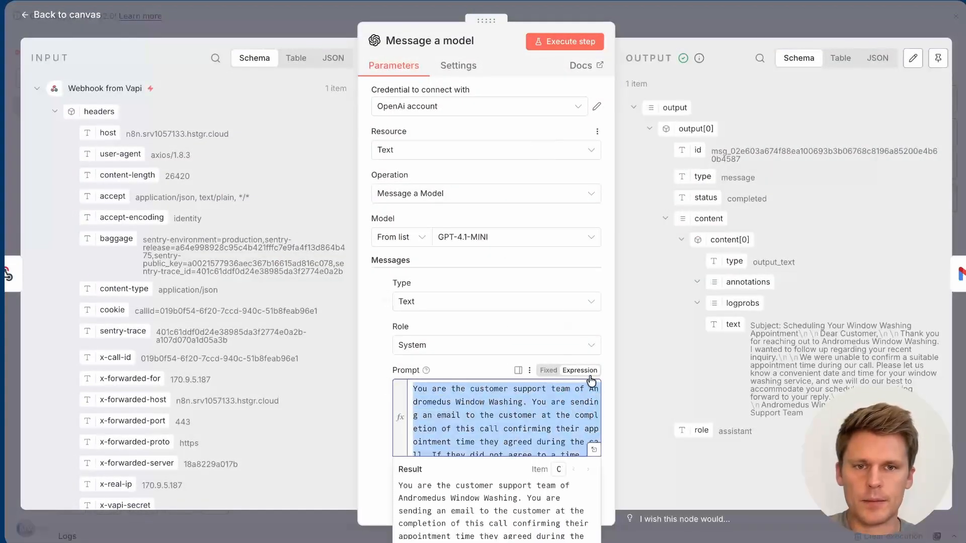
left_click(596, 450)
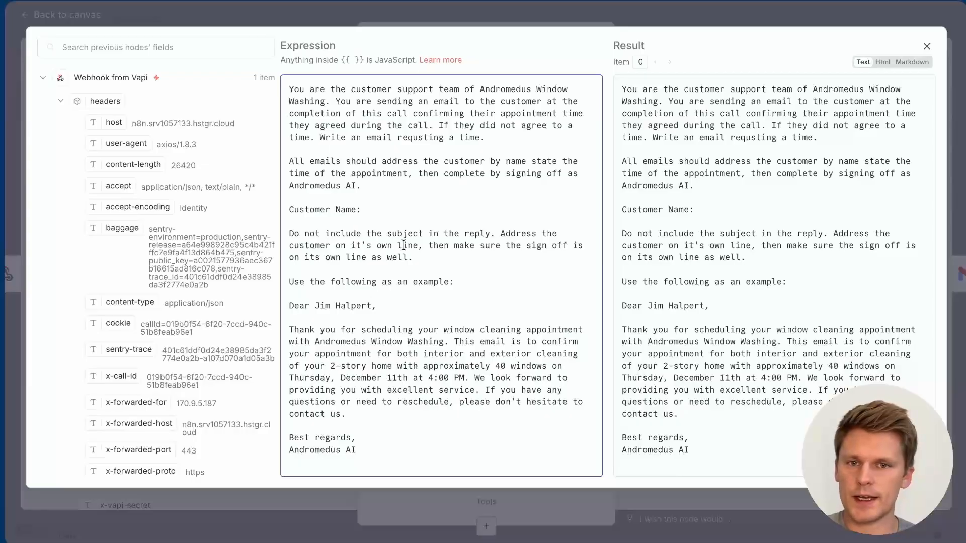
left_click_drag(289, 233, 505, 257)
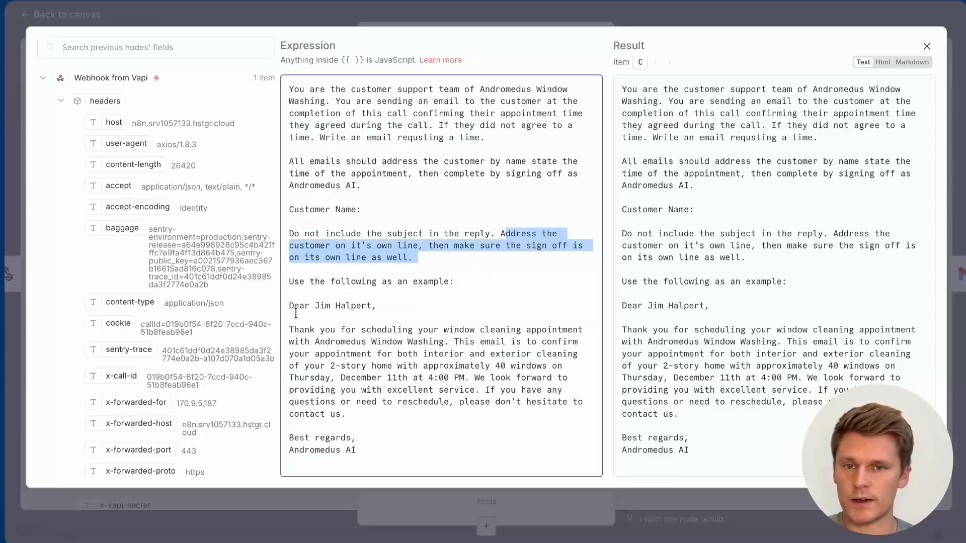
left_click_drag(290, 305, 387, 454)
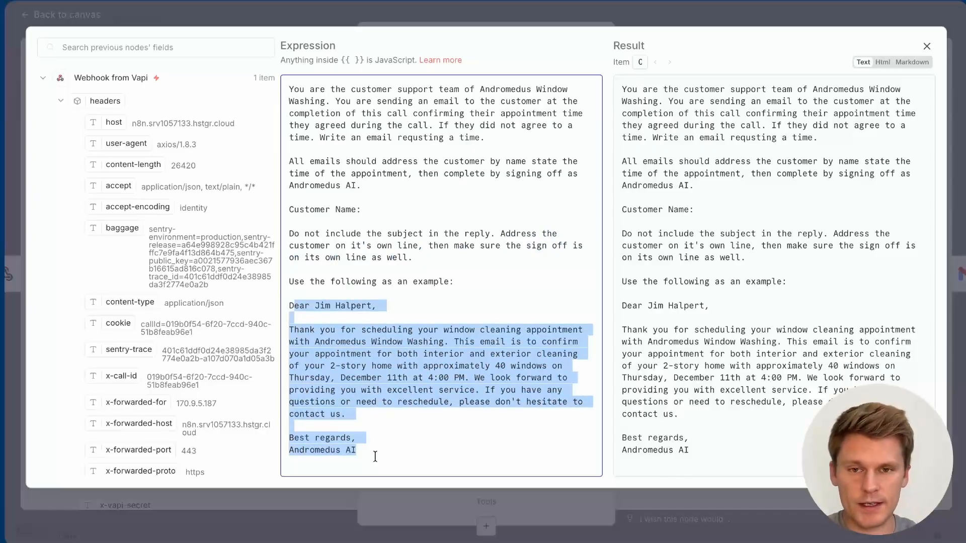
left_click(373, 209)
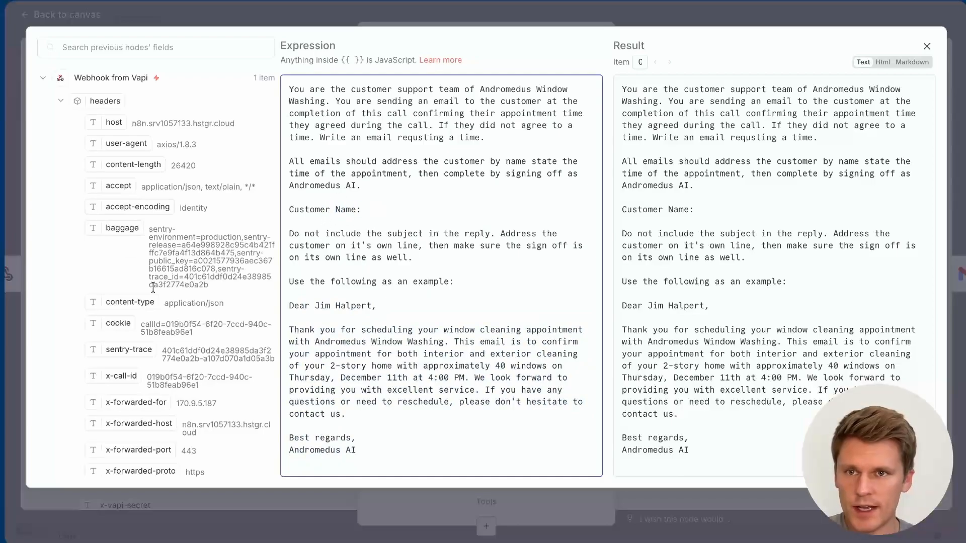
scroll(153, 287, "down", 2)
scroll(153, 287, "up", 2)
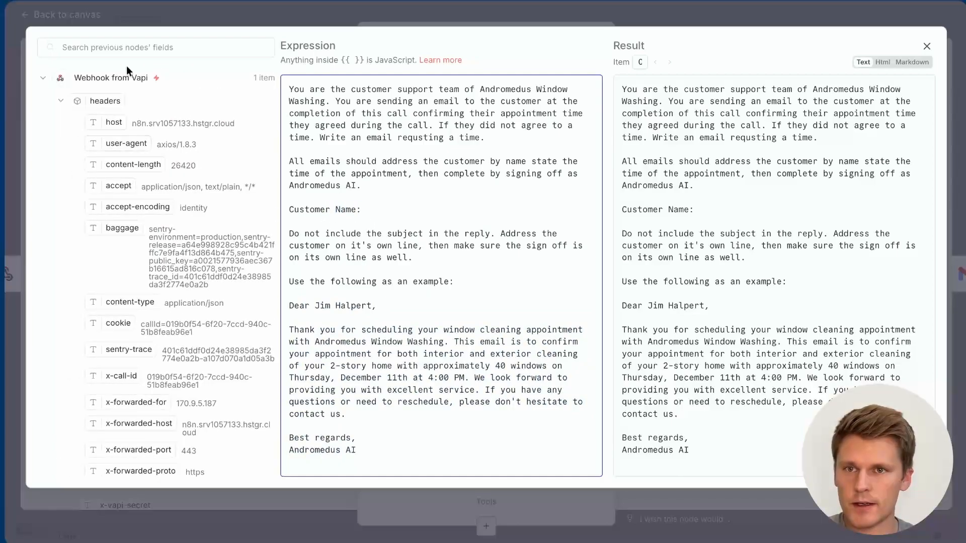
left_click(877, 19)
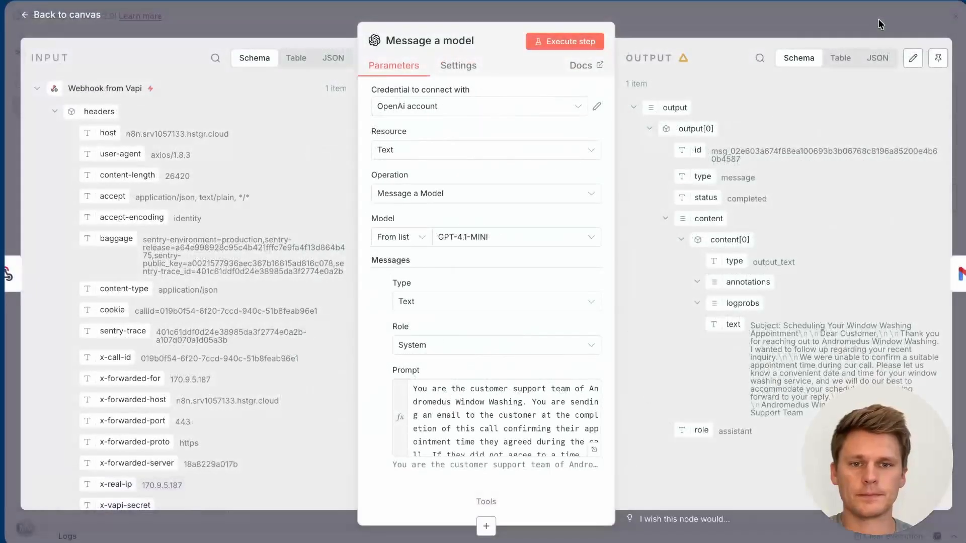
Step: Rerun the model step and check the new subject-free email text
left_click(571, 40)
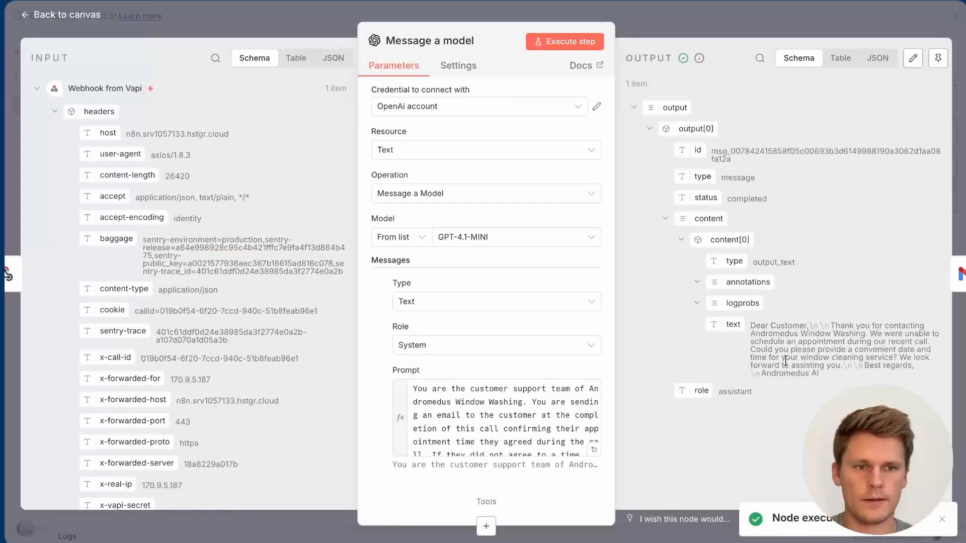
left_click_drag(751, 326, 840, 374)
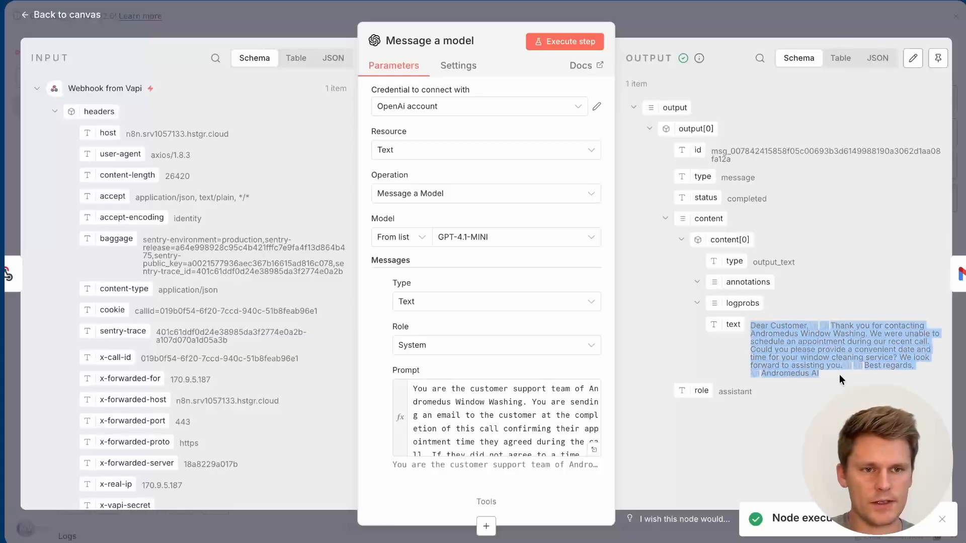
left_click(712, 30)
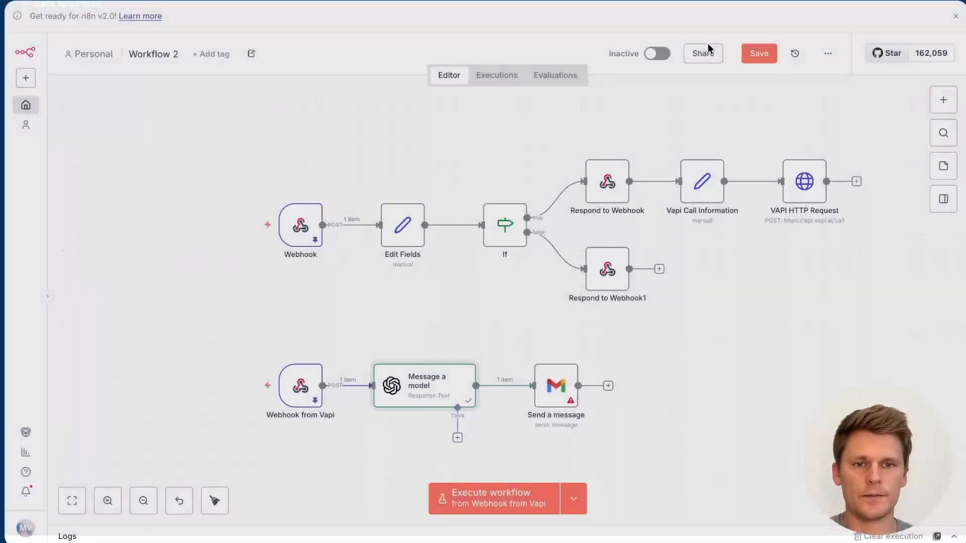
double_click(552, 392)
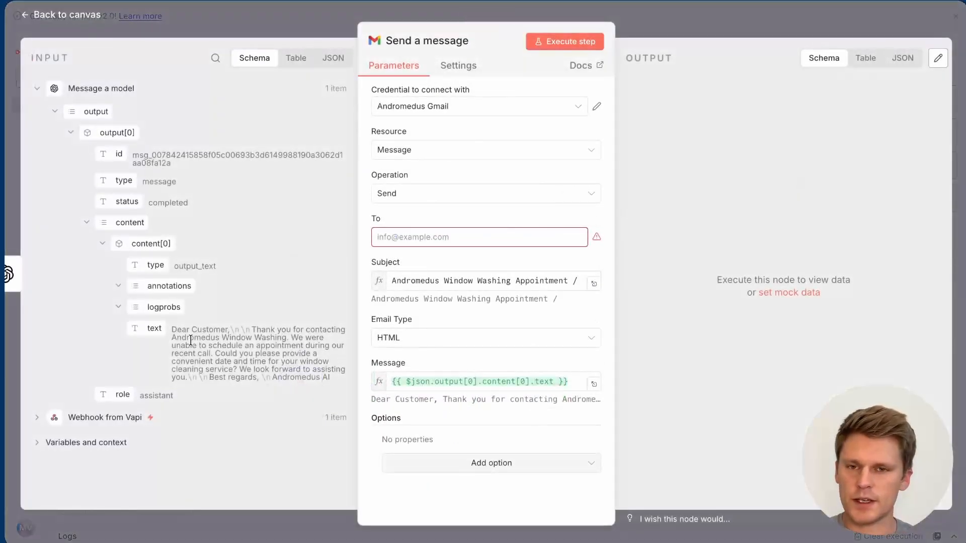
left_click_drag(171, 332, 321, 378)
left_click(225, 342)
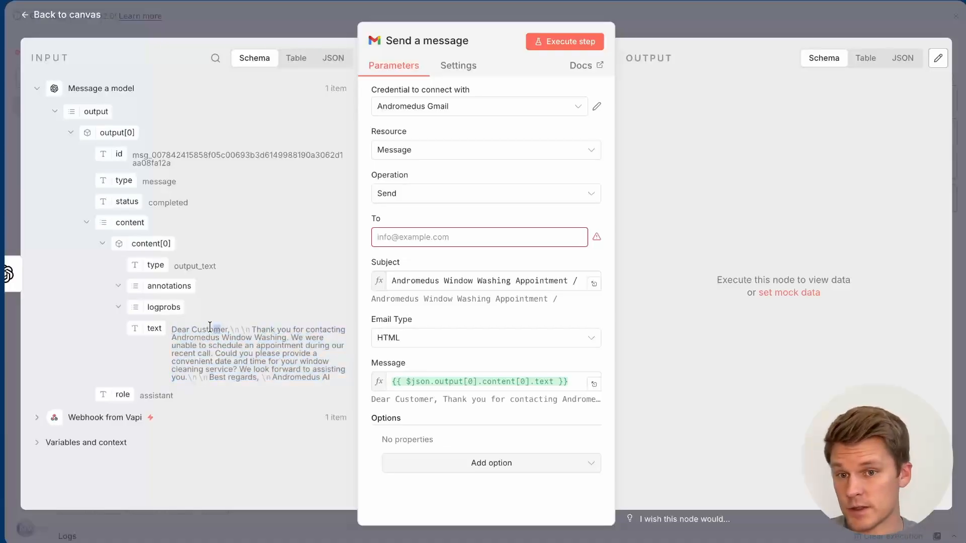
left_click_drag(222, 329, 194, 326)
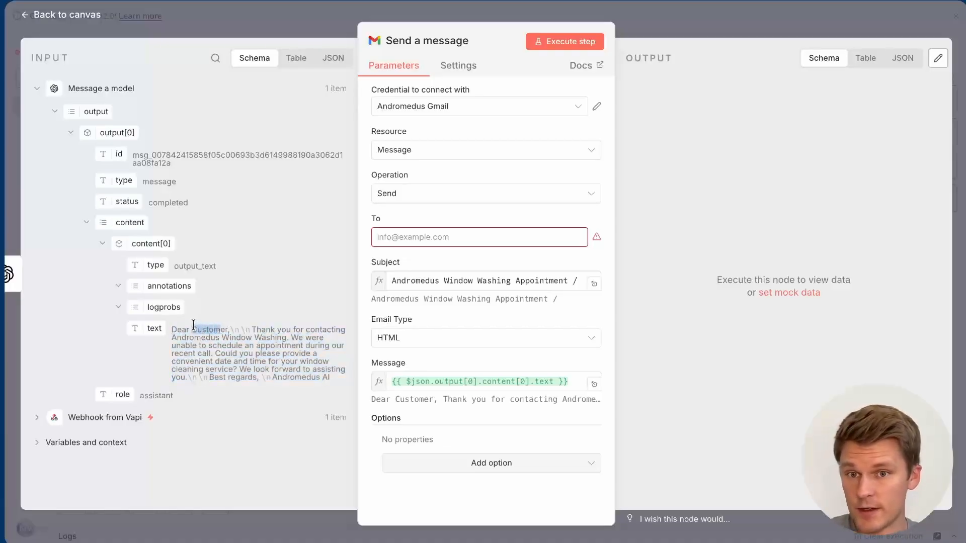
left_click(292, 22)
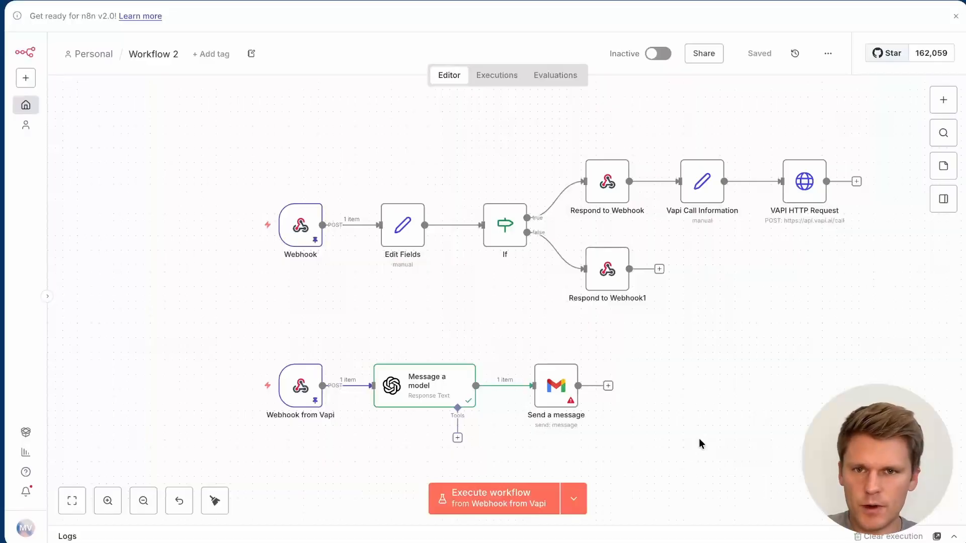
mouse_move(305, 236)
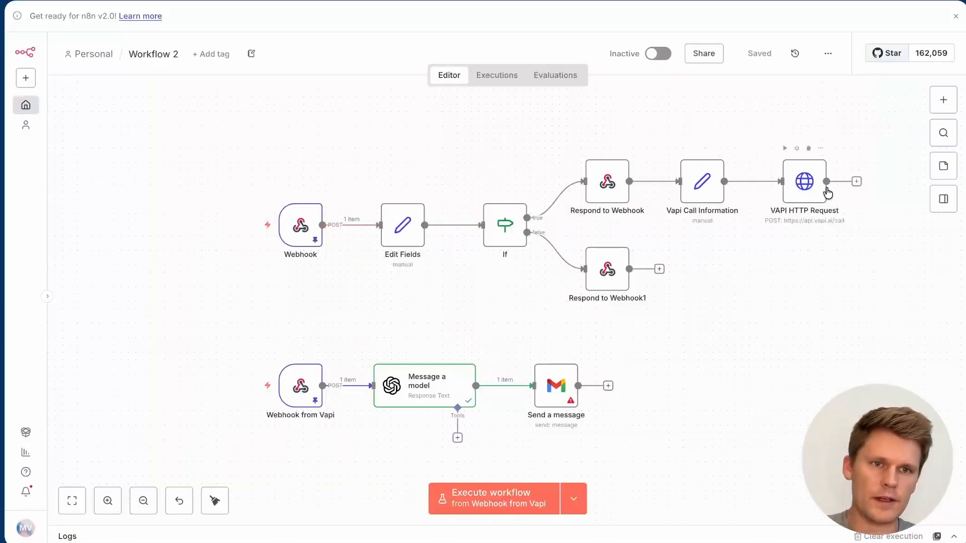
mouse_move(301, 385)
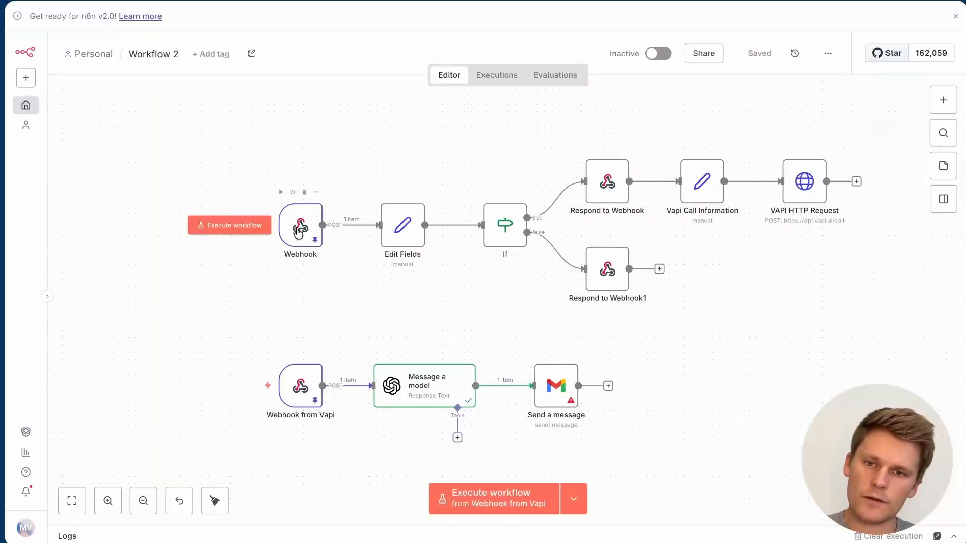
Step: Run Webhook from Vapi with its pinned data, then execute the workflow from the lead Webhook
left_click(244, 235)
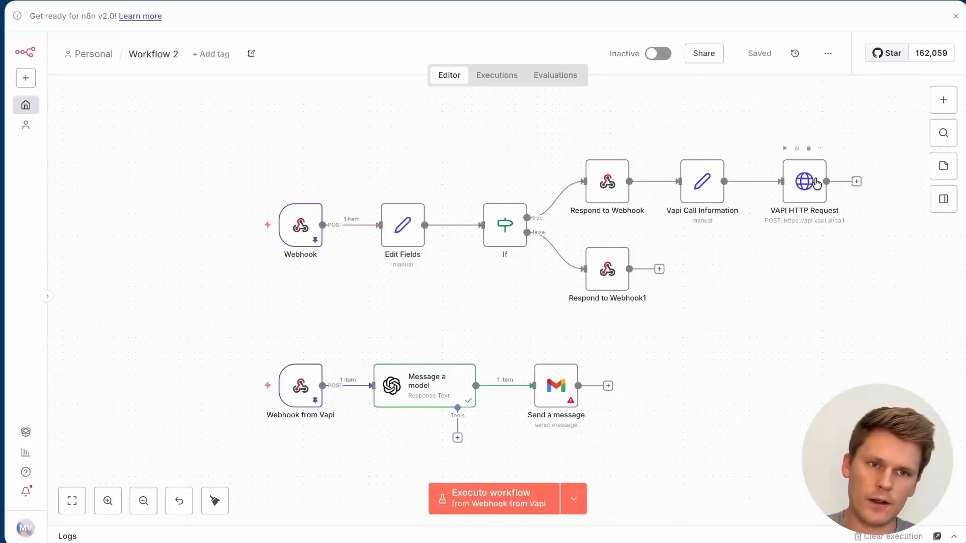
double_click(301, 396)
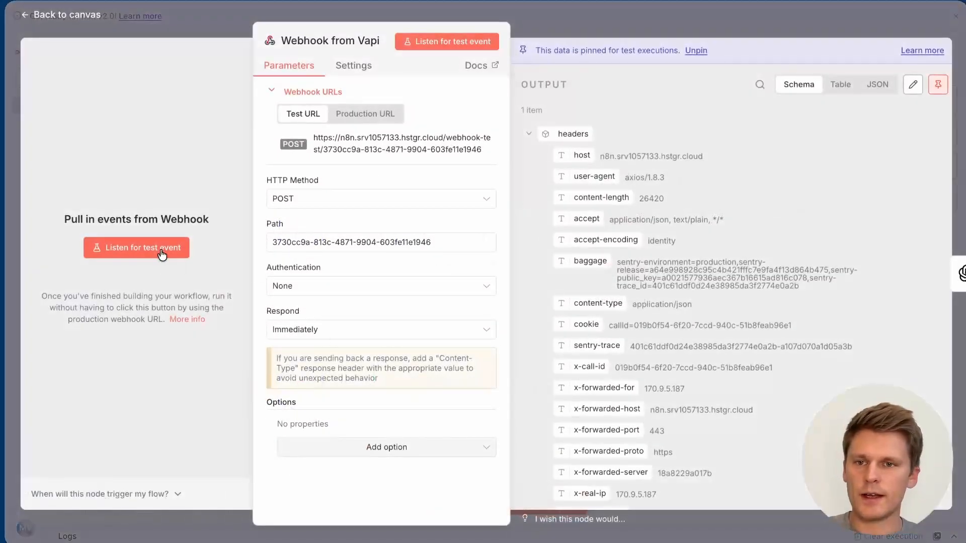
left_click(161, 255)
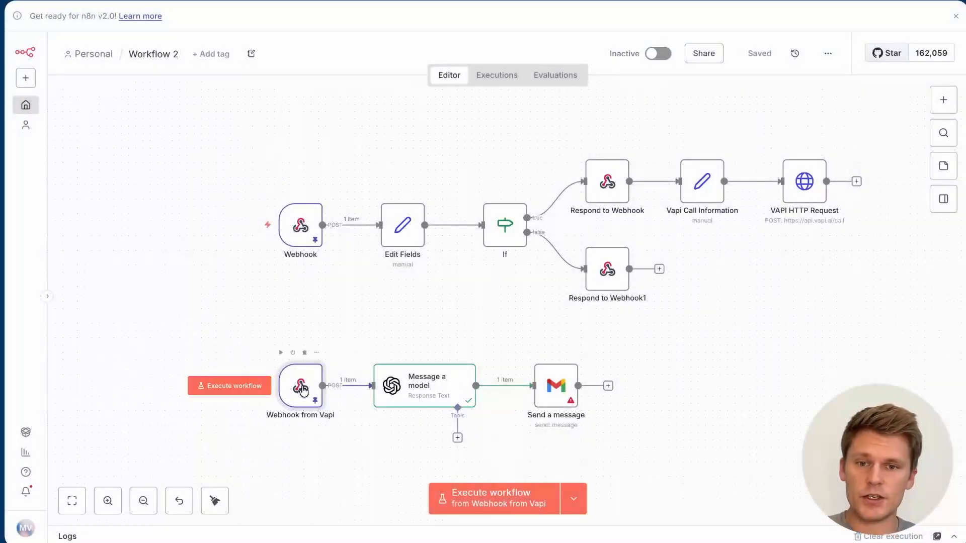
double_click(302, 390)
key("Escape")
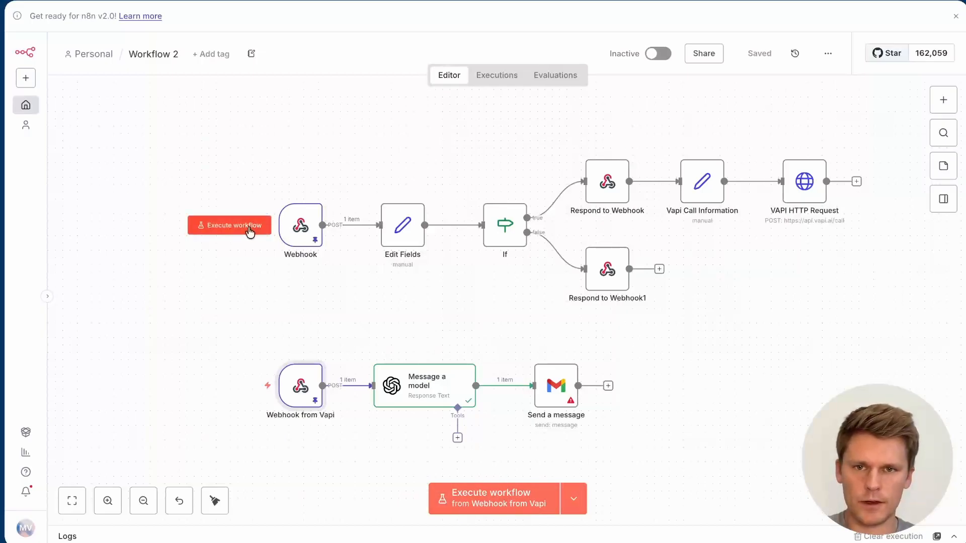
left_click(250, 232)
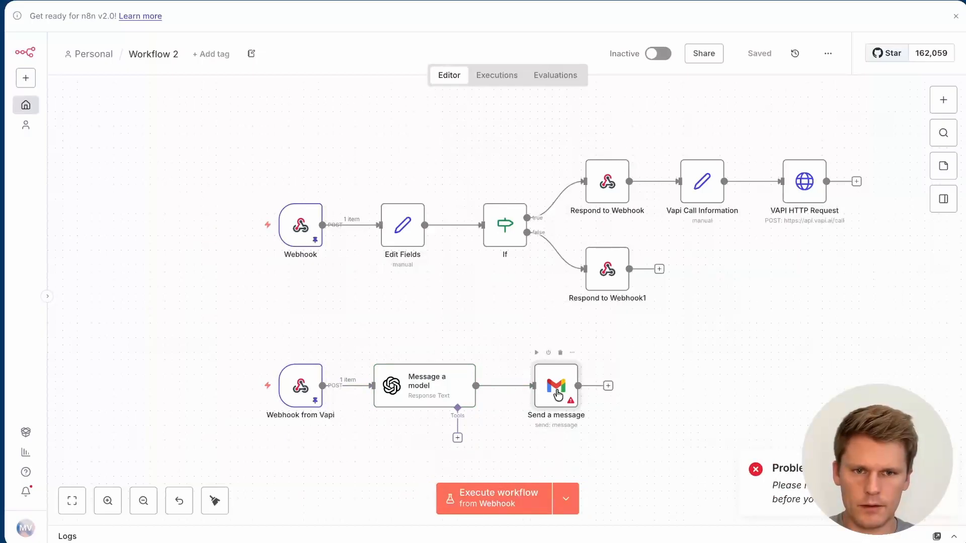
Step: Paste the recipient e-mail address into the Send a message To field
double_click(559, 395)
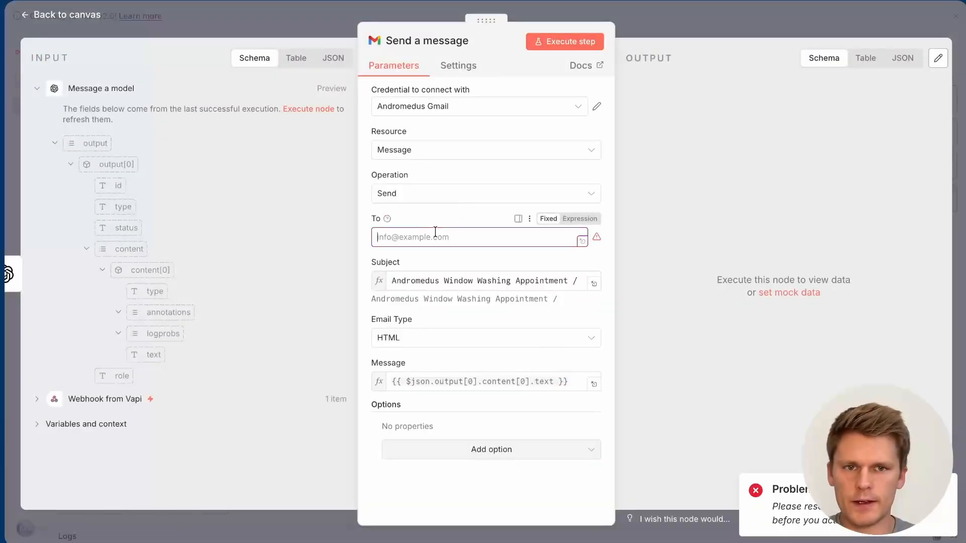
key("ctrl+v")
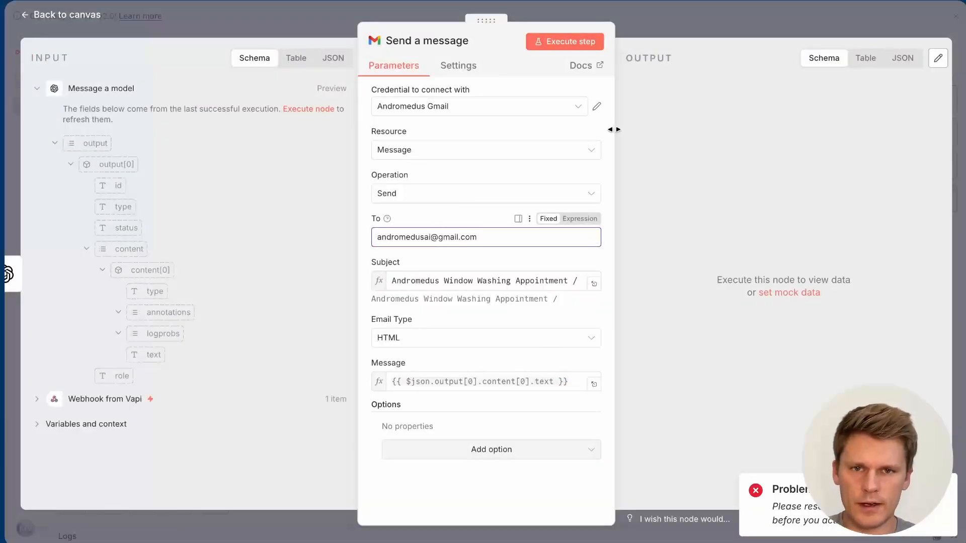
left_click(656, 18)
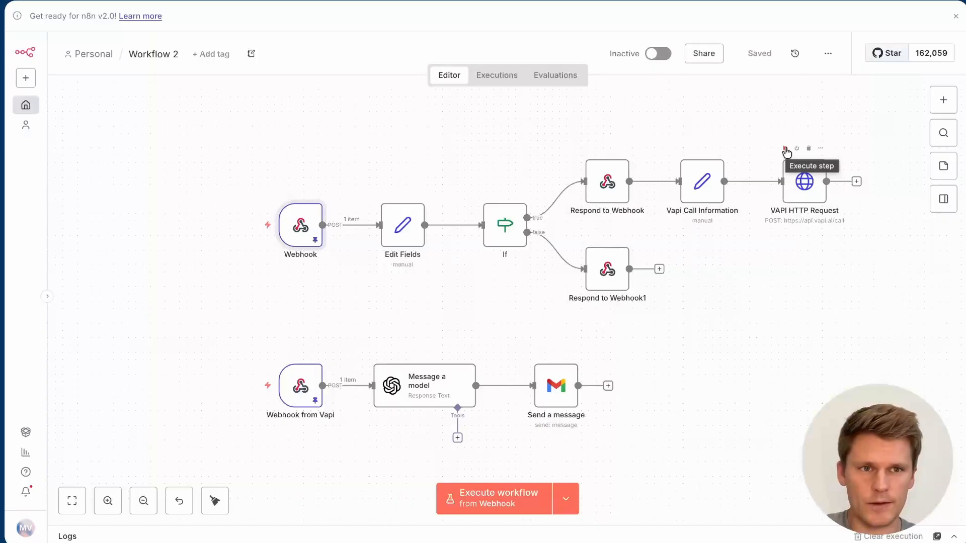
Step: Place a new Vapi call and pin its Friday, December 12, 4 PM booking report on Webhook from Vapi
left_click(785, 149)
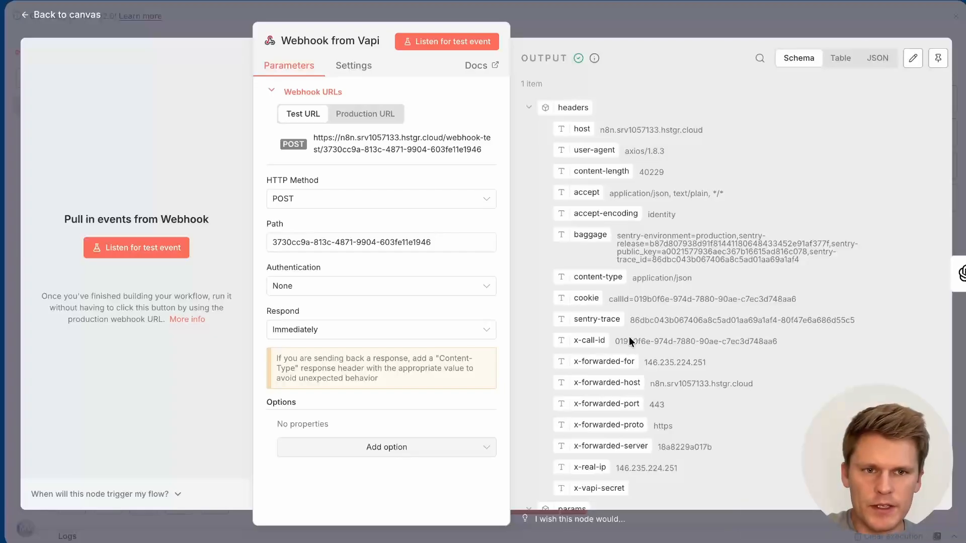
scroll(629, 337, "down", 8)
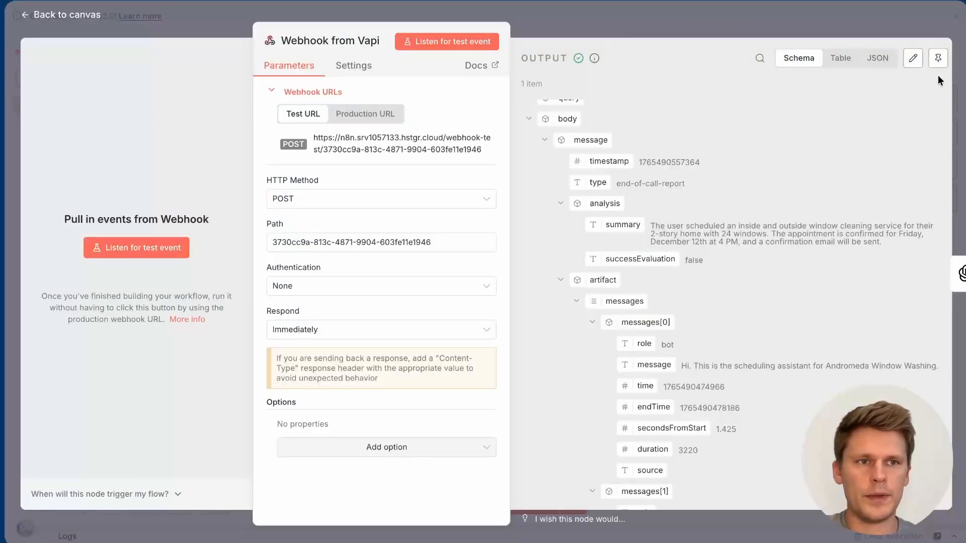
left_click(939, 59)
left_click(658, 32)
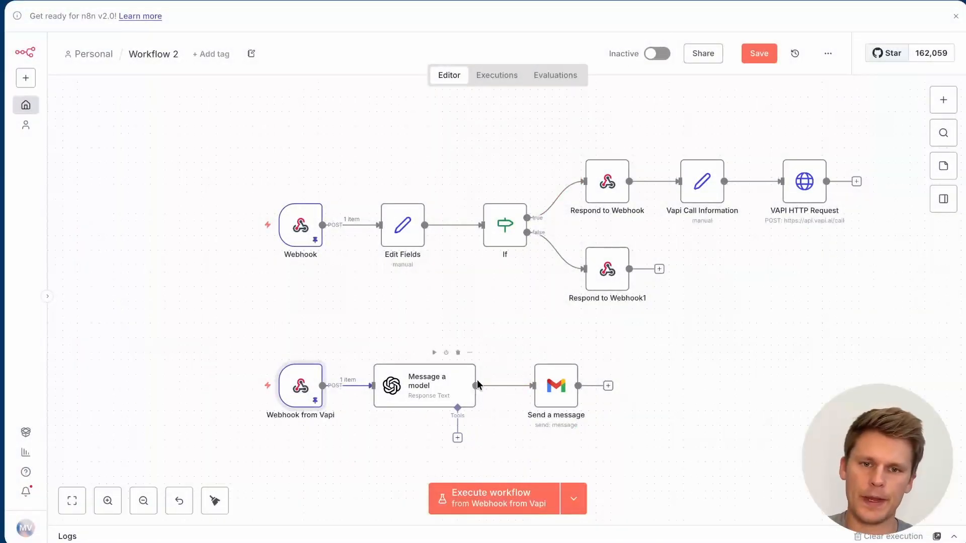
Step: Rerun the follow-up flow from the Webhook from Vapi trigger on the new call data
left_click(434, 352)
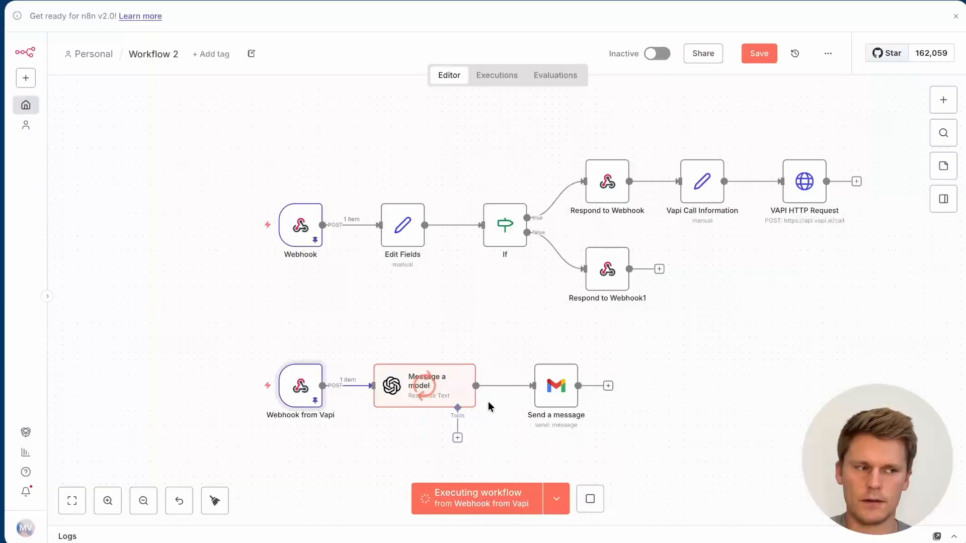
left_click(557, 385)
double_click(557, 386)
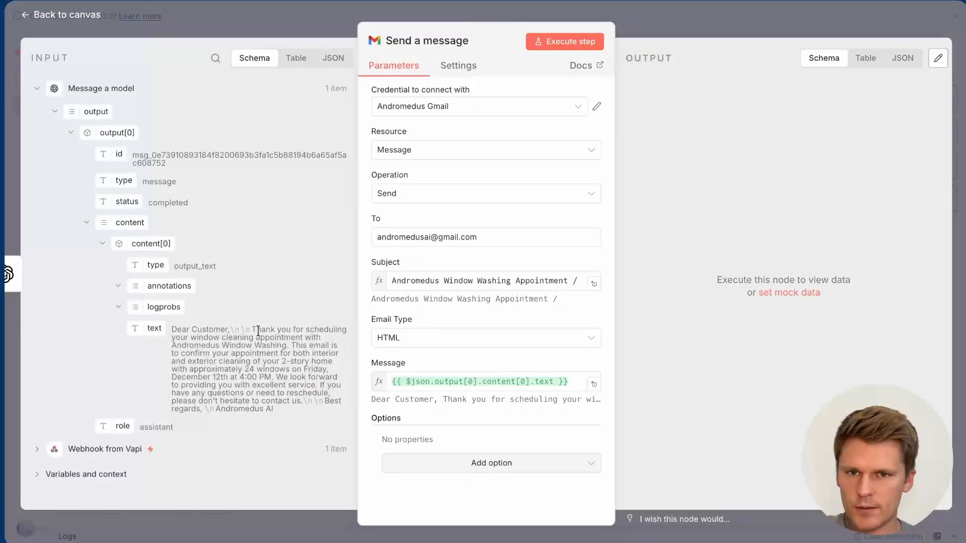
Step: Change the Send a message Email Type from HTML to Text
left_click_drag(258, 330, 276, 403)
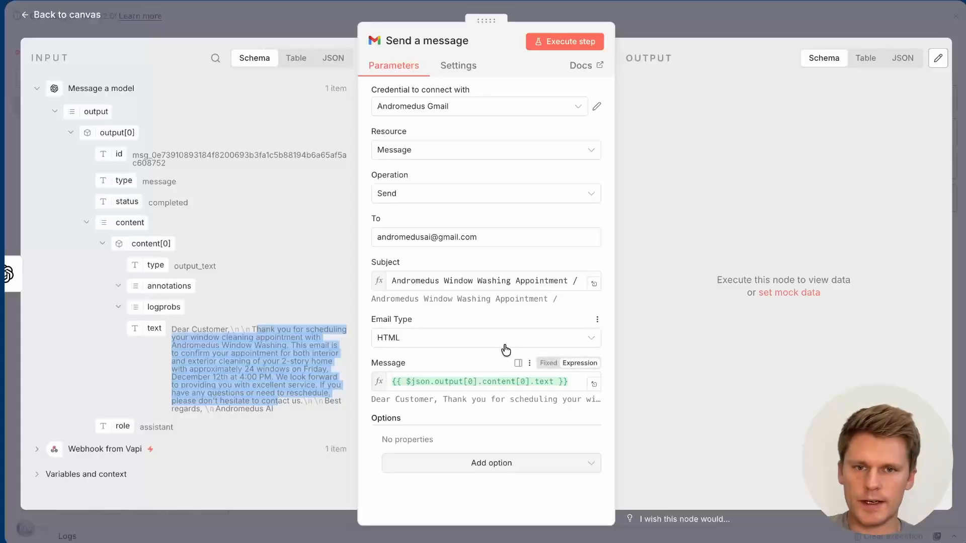
left_click(420, 337)
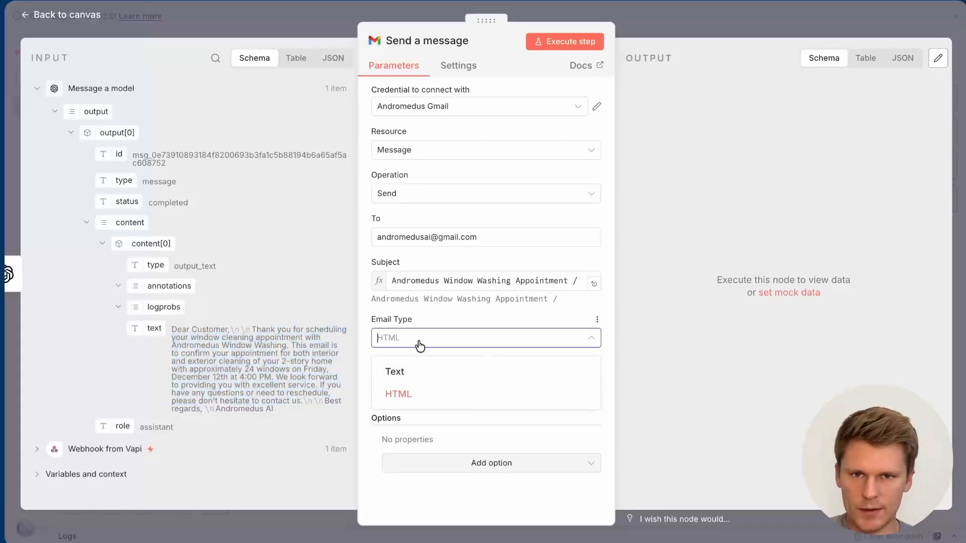
left_click(410, 373)
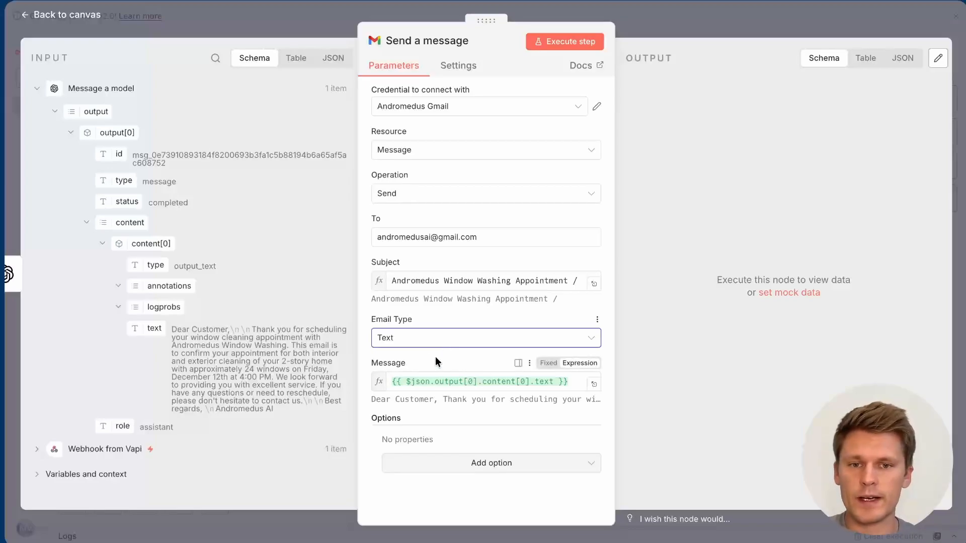
Step: Replace the fixed To address with the caller's call.metadata.email from the Vapi webhook data
triple_click(416, 239)
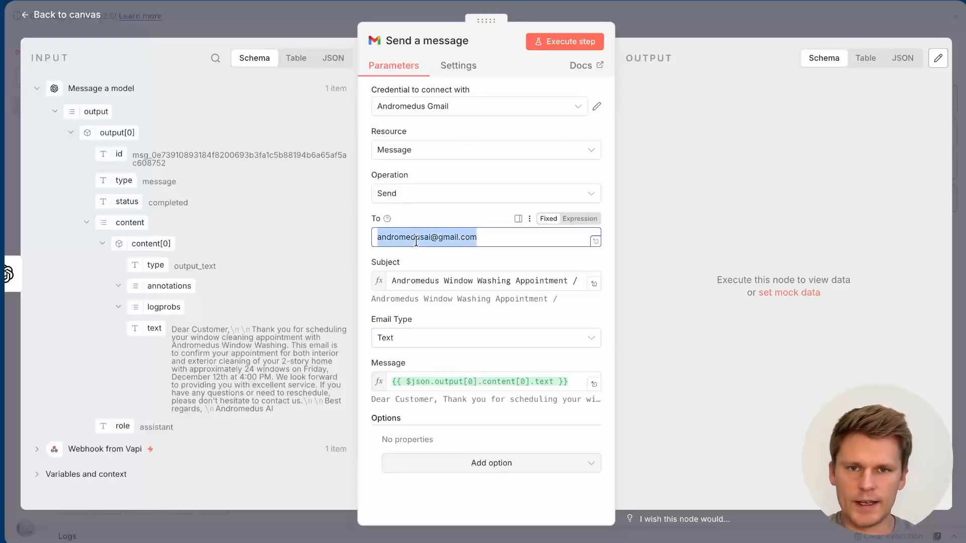
scroll(133, 295, "down", 1)
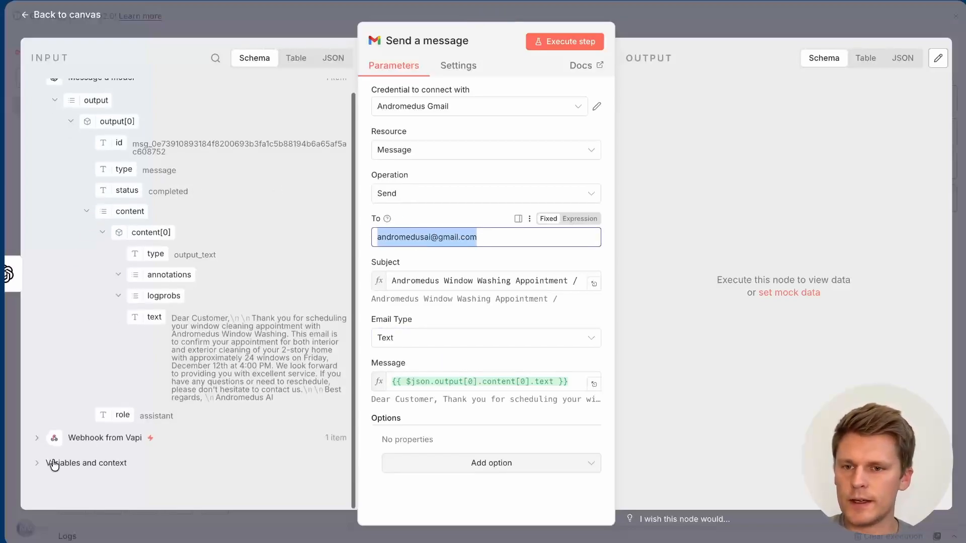
left_click(38, 441)
scroll(95, 428, "down", 5)
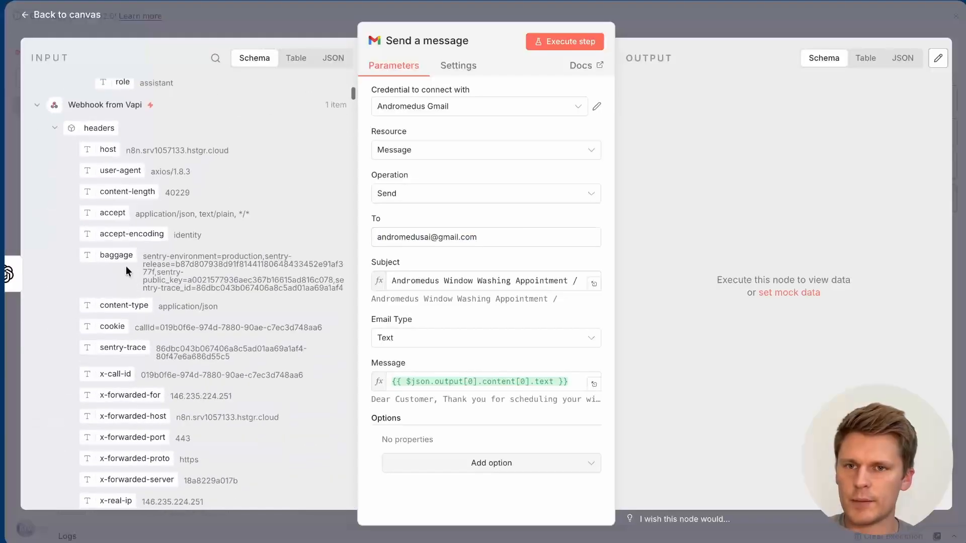
left_click(216, 58)
type("and")
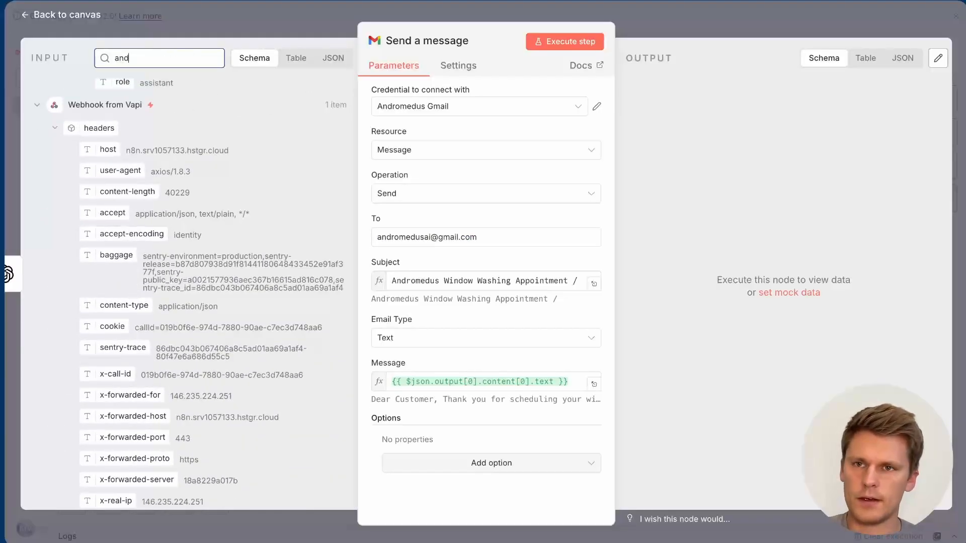
type("romedus")
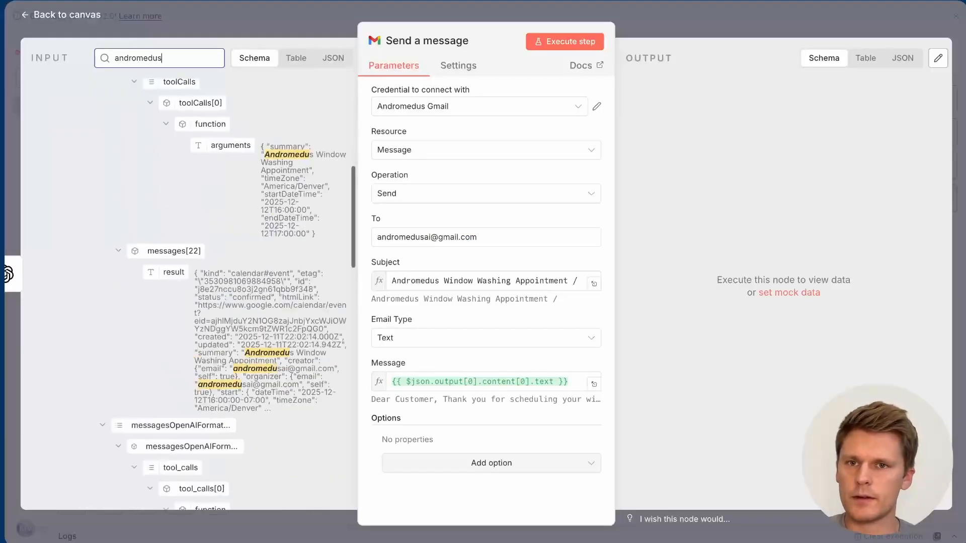
scroll(218, 270, "down", 4)
scroll(217, 270, "down", 6)
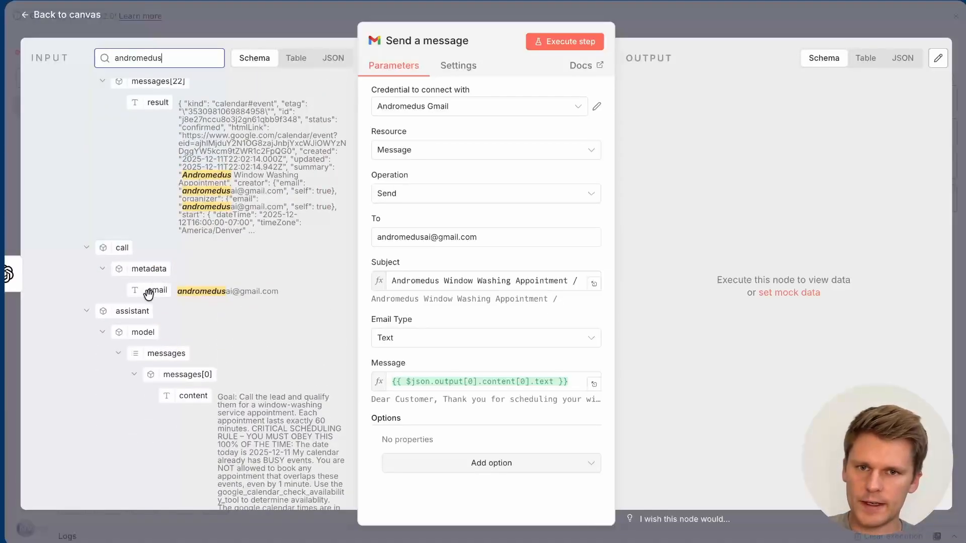
left_click(442, 237)
key("ctrl+a")
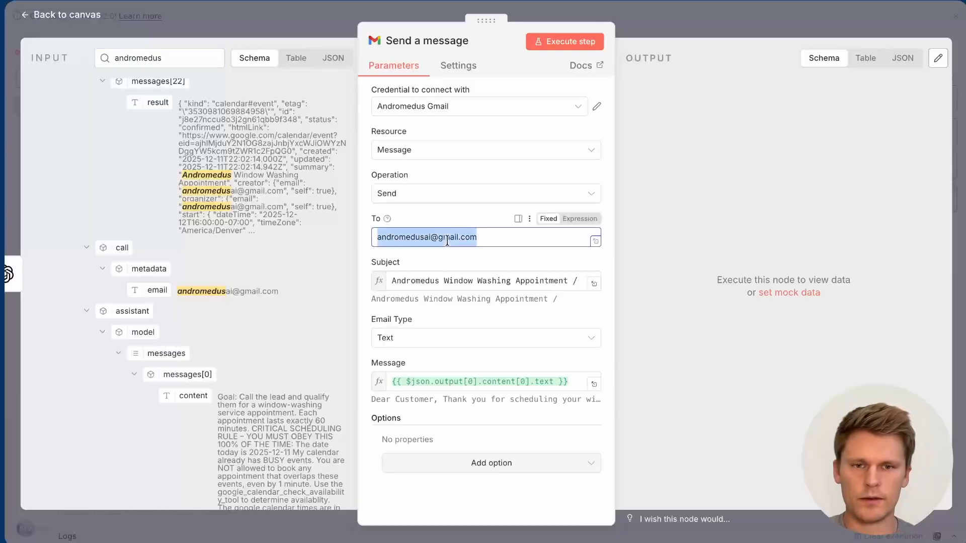
key("BackSpace")
left_click_drag(157, 290, 384, 243)
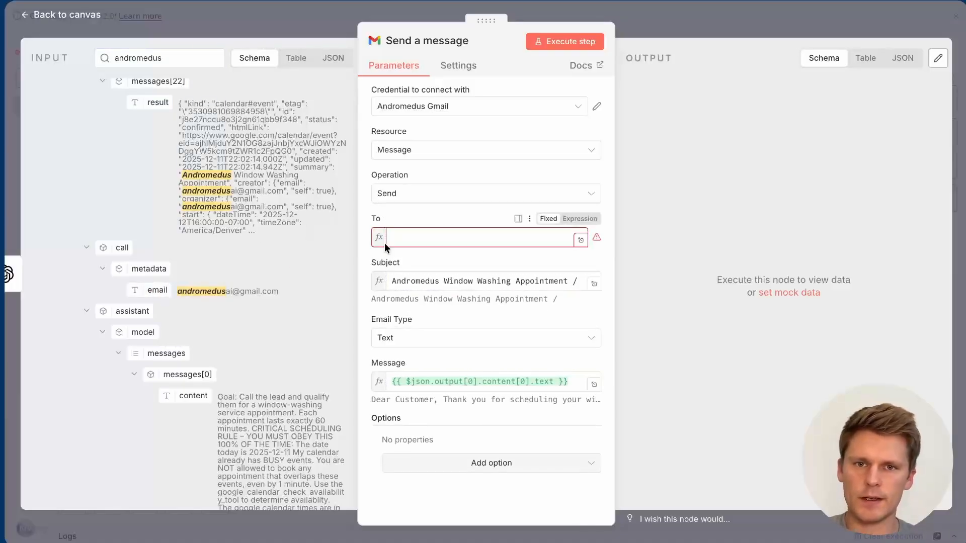
left_click(444, 213)
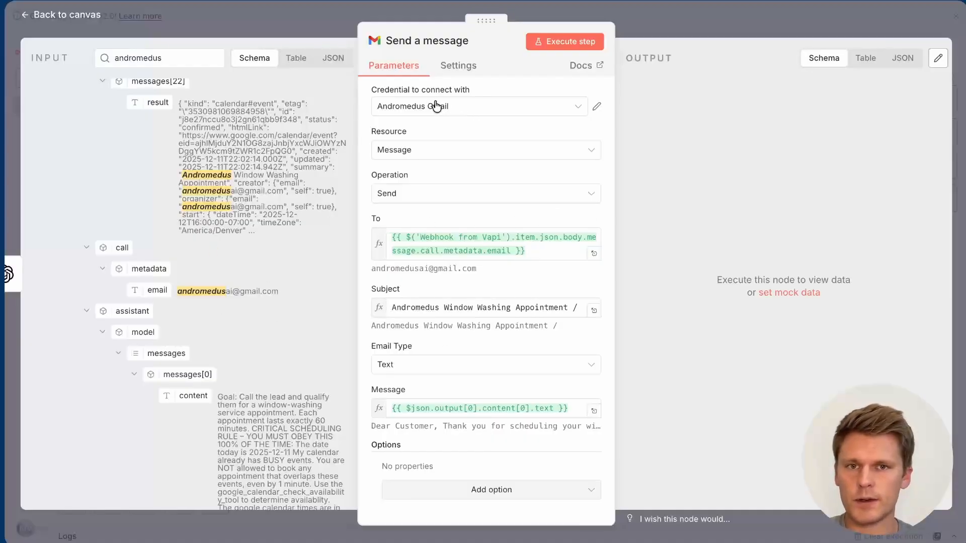
Step: Append the call.customer.name field to the end of the email Subject
left_click(192, 57)
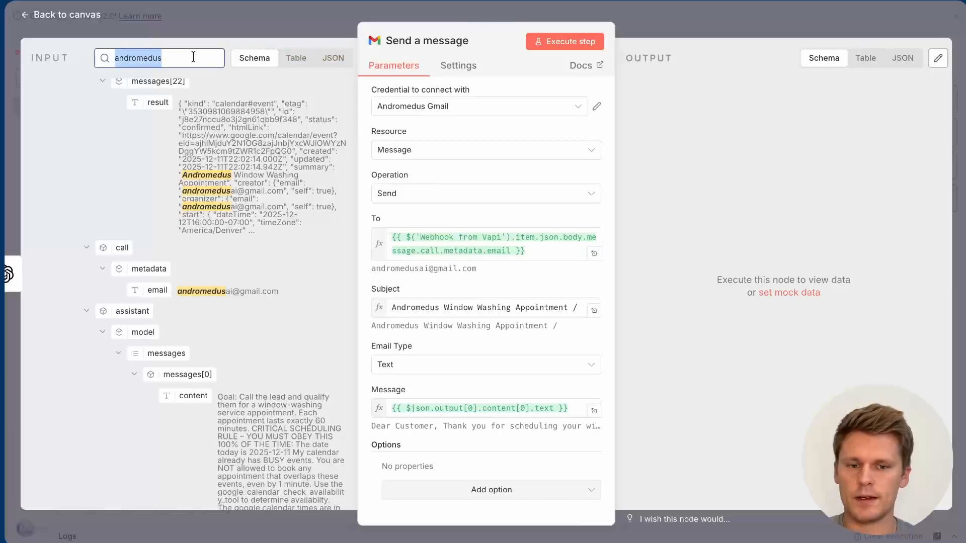
type("jim")
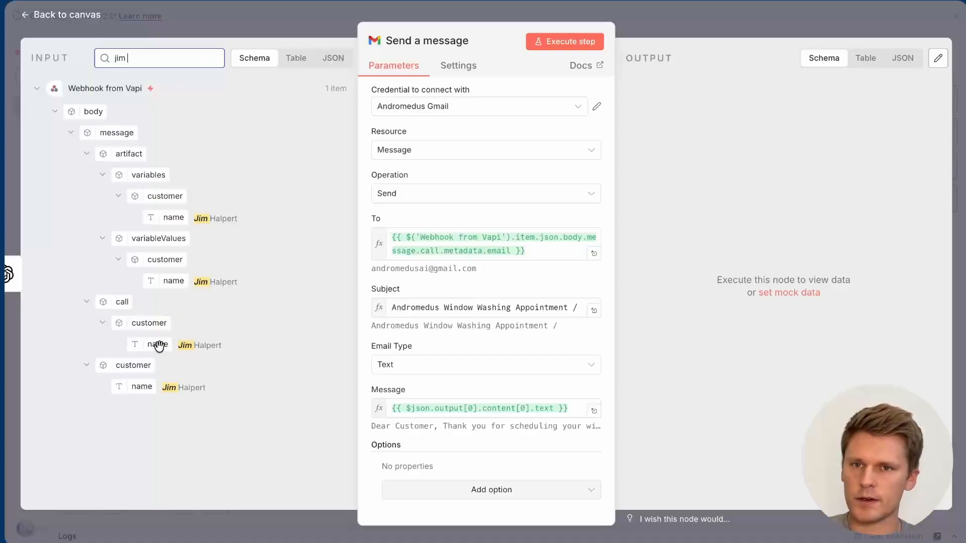
left_click_drag(159, 346, 590, 313)
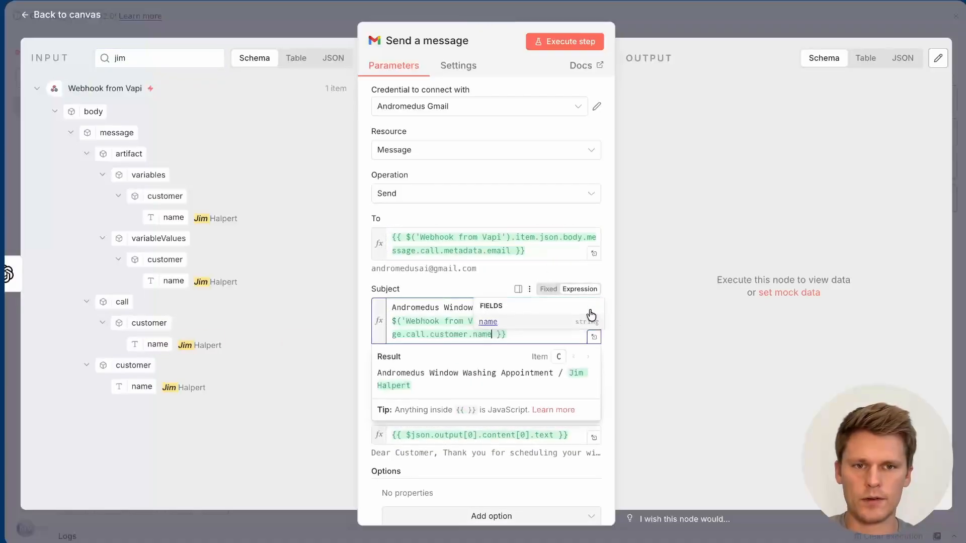
left_click(454, 281)
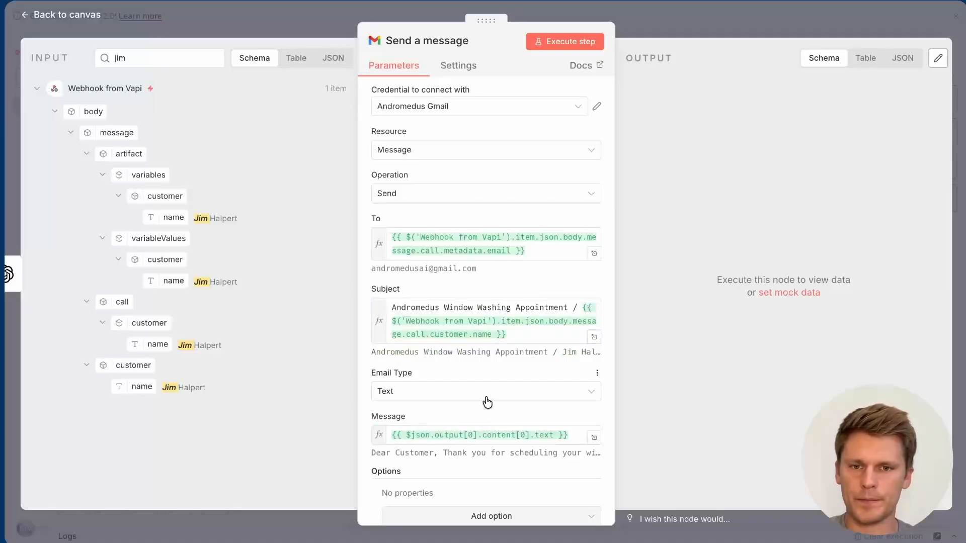
scroll(485, 399, "down", 1)
left_click(645, 31)
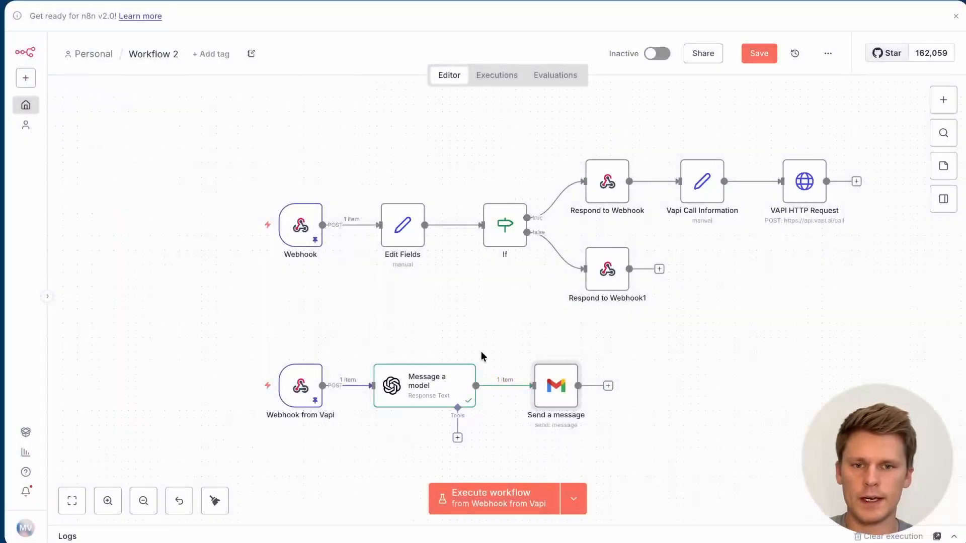
Step: Insert call.customer.name after 'Customer Name:' in the Message a model prompt
double_click(423, 386)
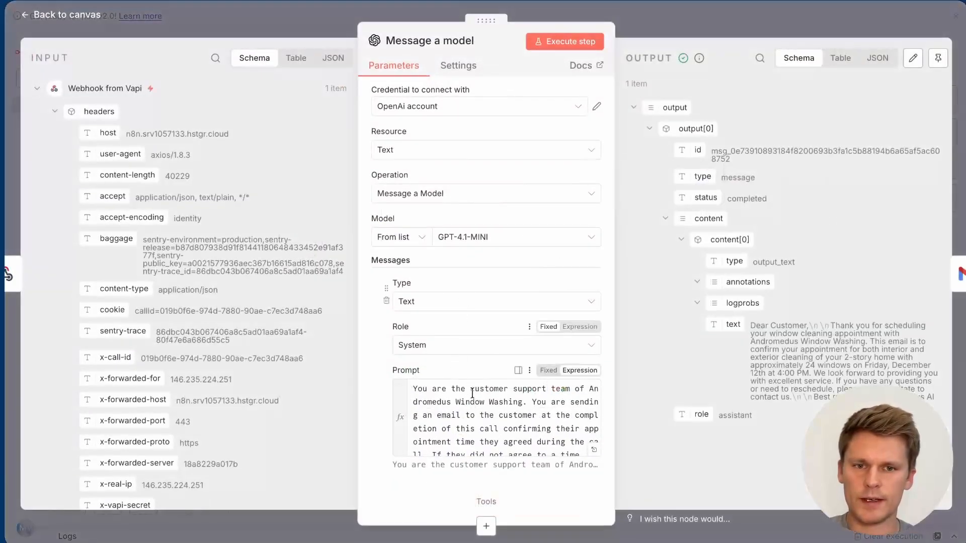
left_click(594, 450)
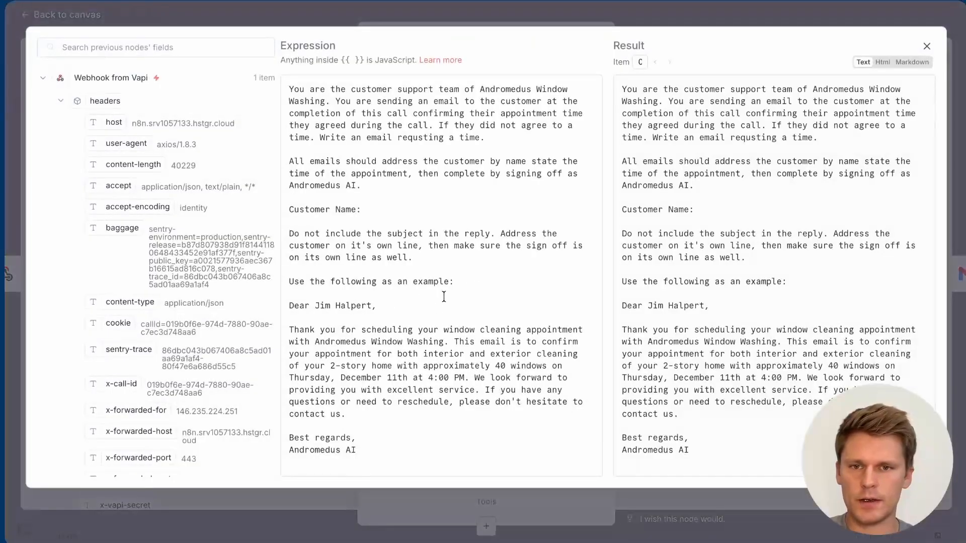
left_click(387, 205)
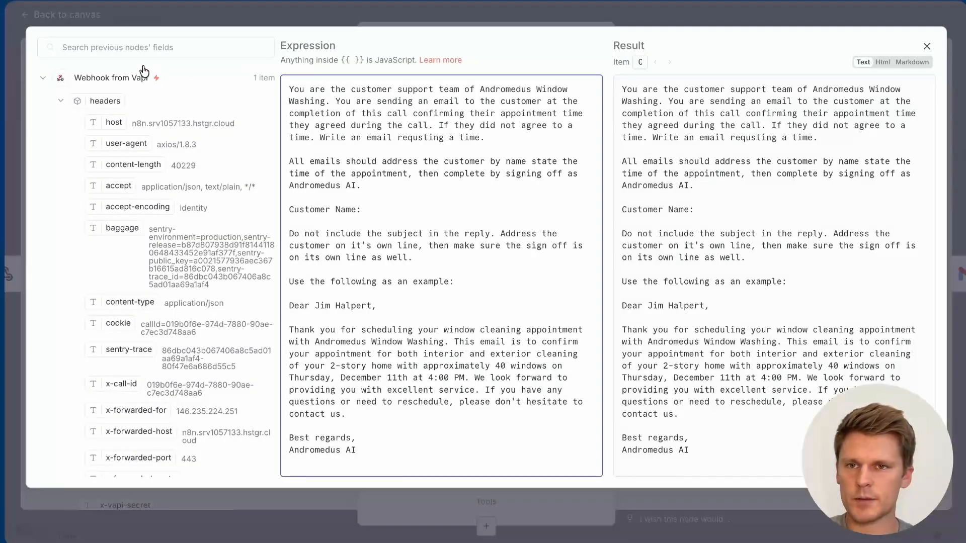
left_click(134, 47)
type("jim")
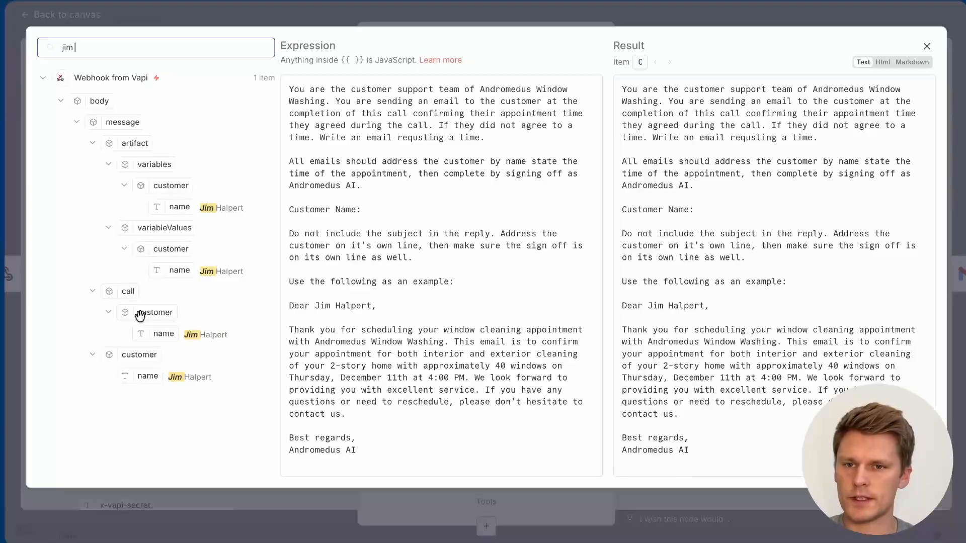
left_click_drag(162, 334, 393, 211)
left_click(494, 255)
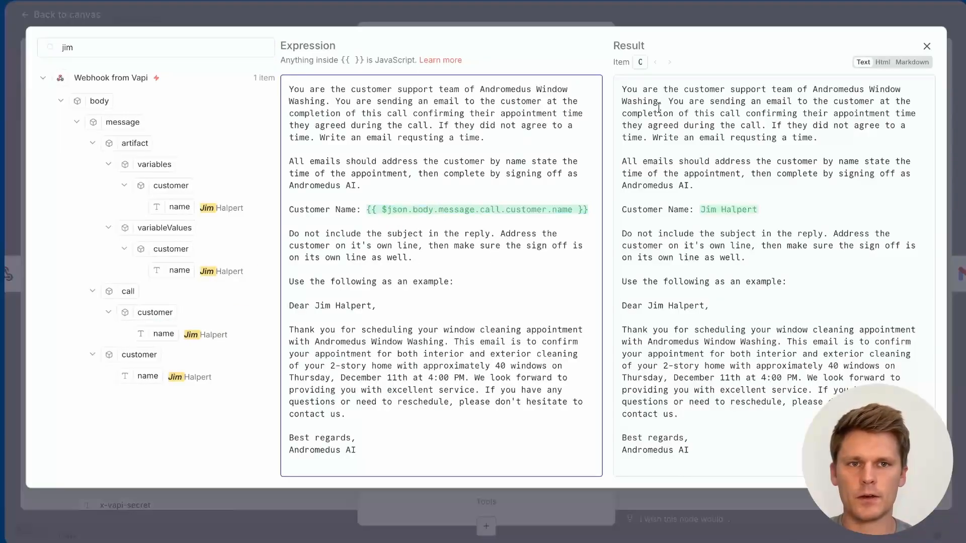
left_click(927, 46)
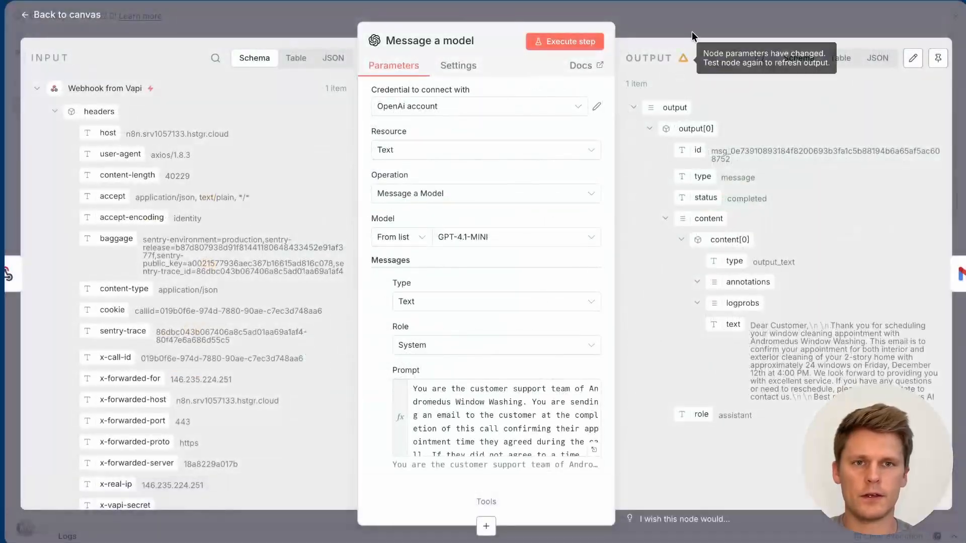
key("Escape")
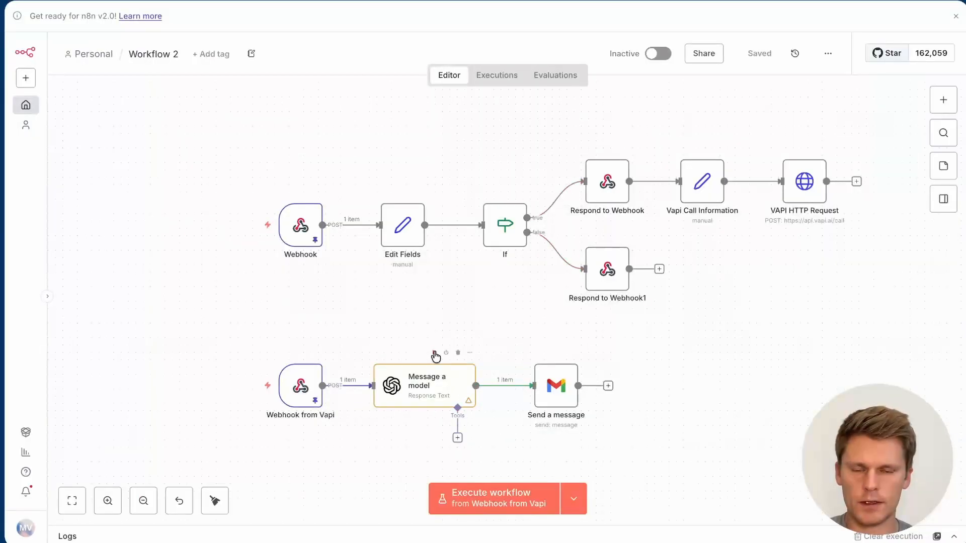
Step: Run Message a model and then Send a message to send the follow-up email
left_click(435, 353)
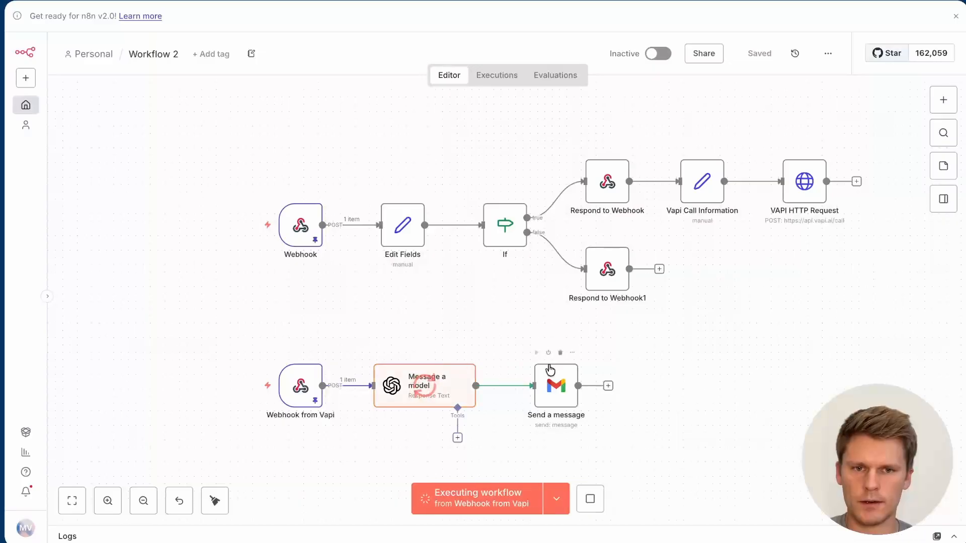
left_click(537, 352)
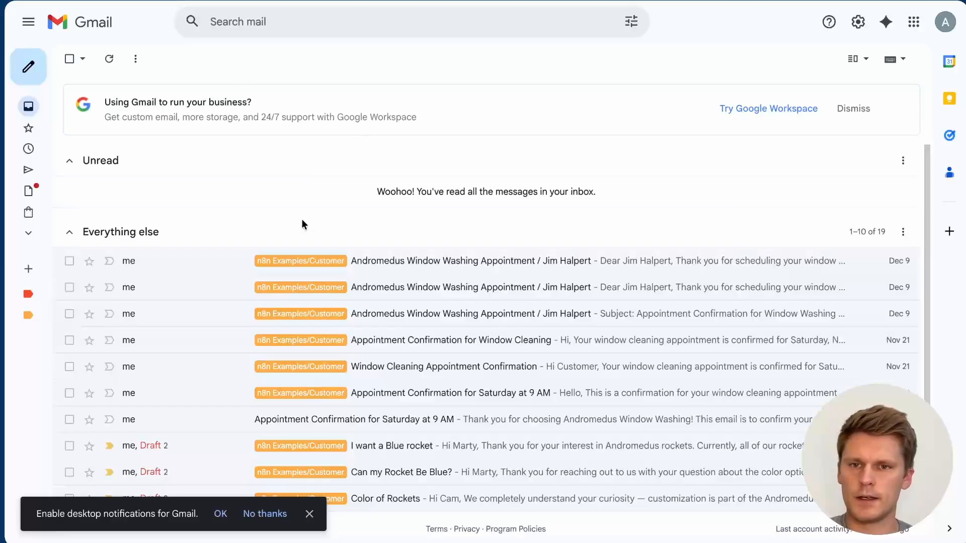
Step: Refresh Gmail and read the new Friday, December 12th 4:00 PM confirmation, including its n8n footer
key("super+r")
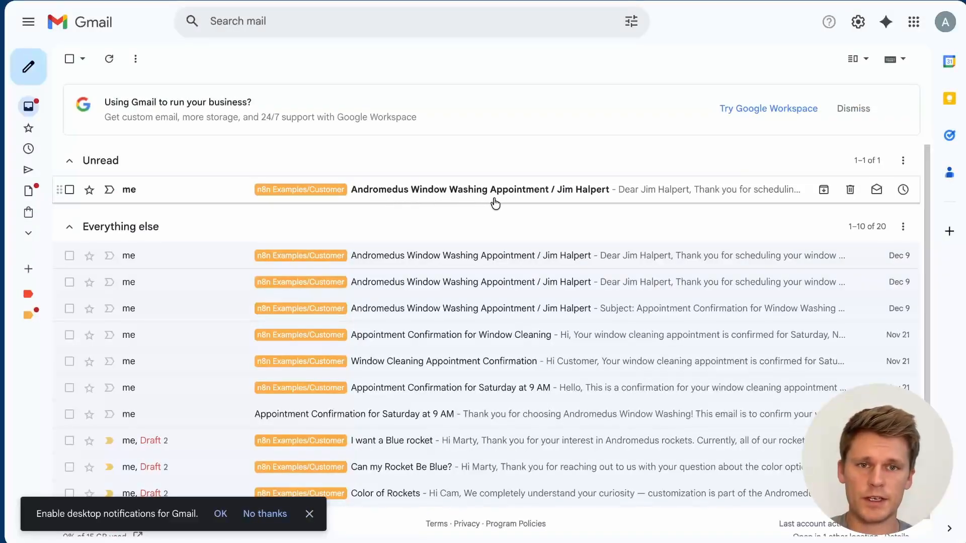
left_click(593, 196)
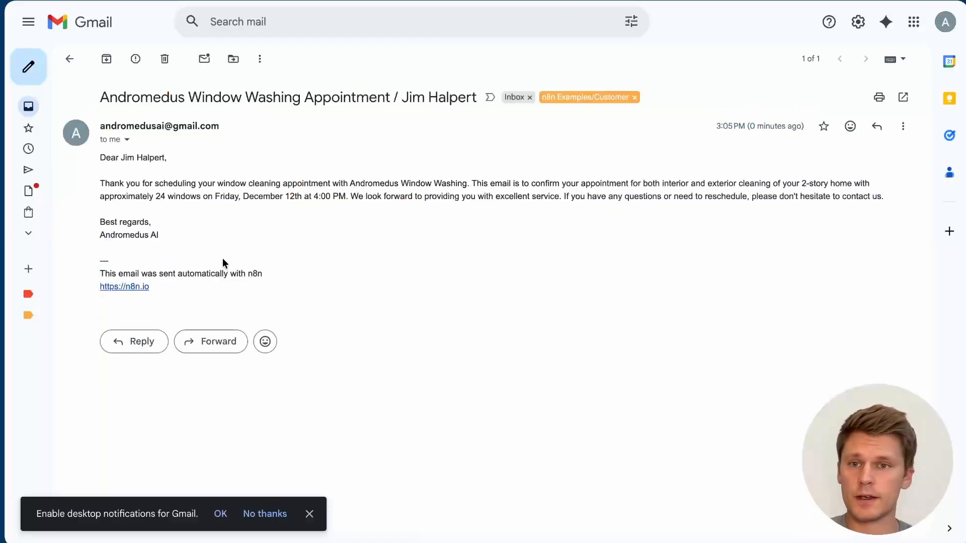
left_click_drag(103, 183, 342, 211)
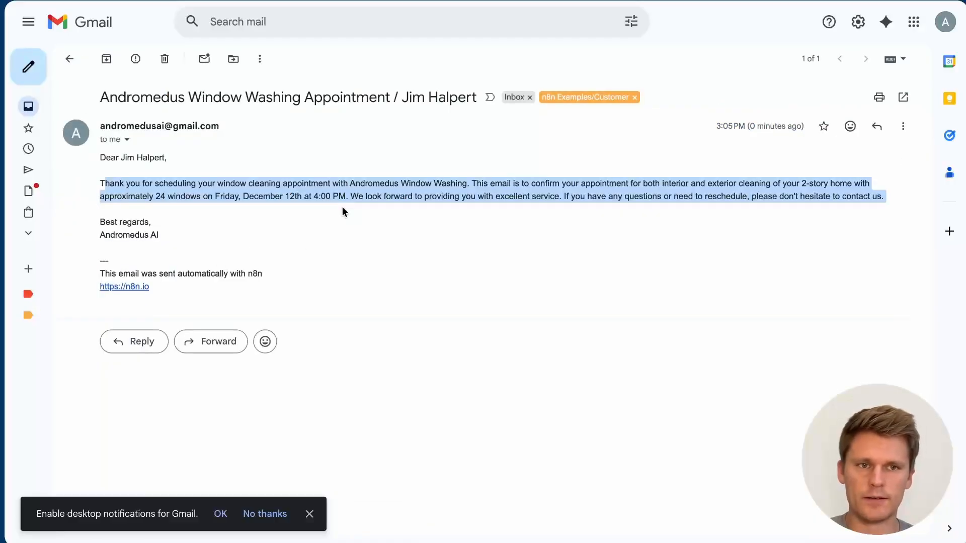
left_click_drag(166, 234, 86, 226)
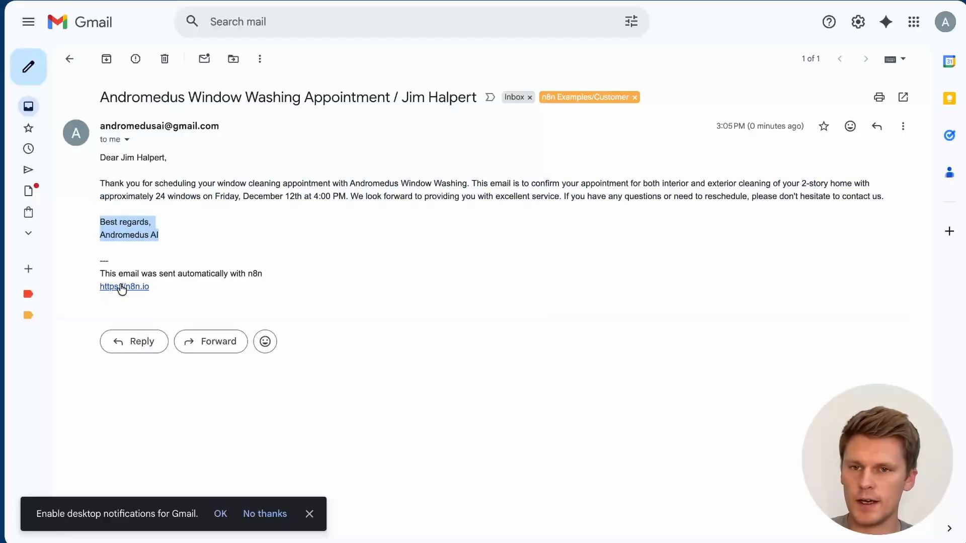
left_click_drag(126, 272, 169, 286)
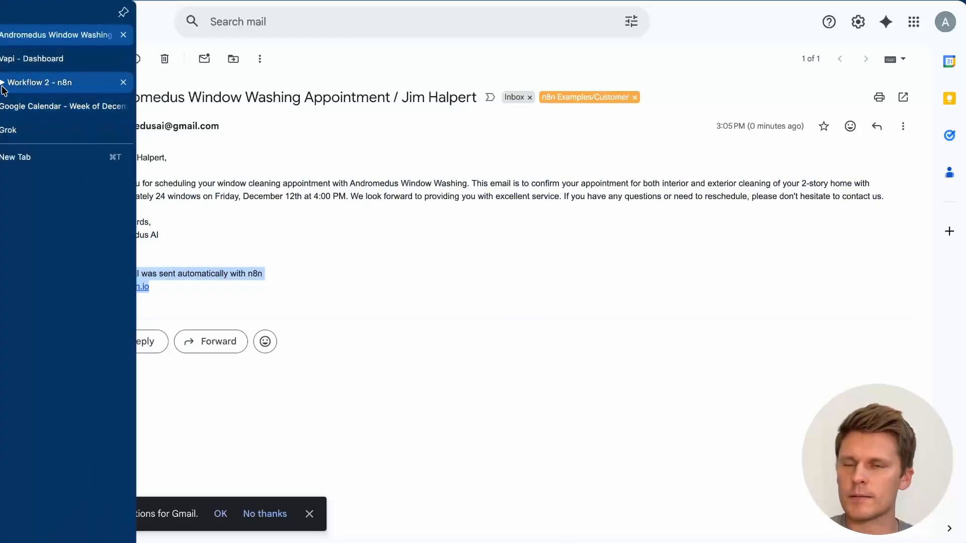
Step: Add Append n8n Attribution to Send a message, switch it off, and resend the email
left_click(12, 86)
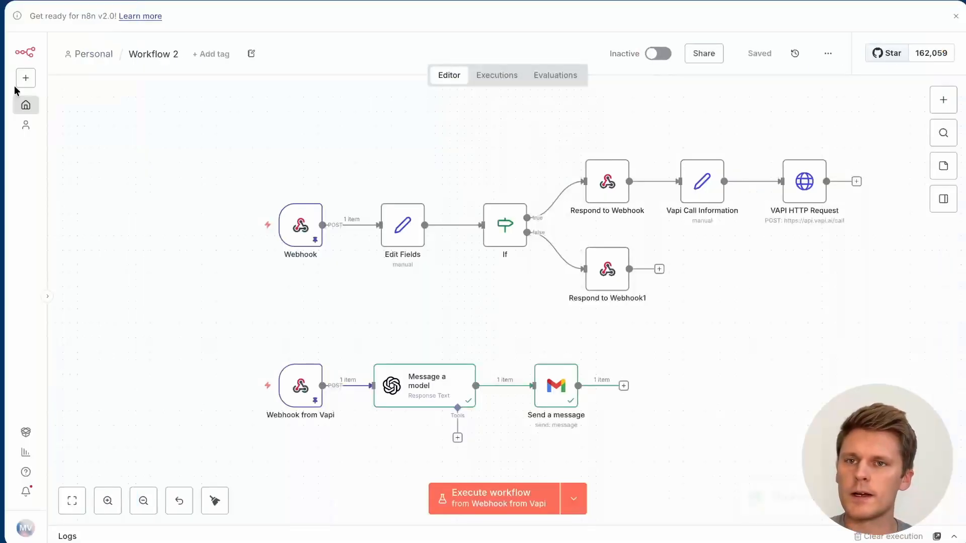
double_click(557, 394)
scroll(551, 290, "down", 1)
left_click(443, 491)
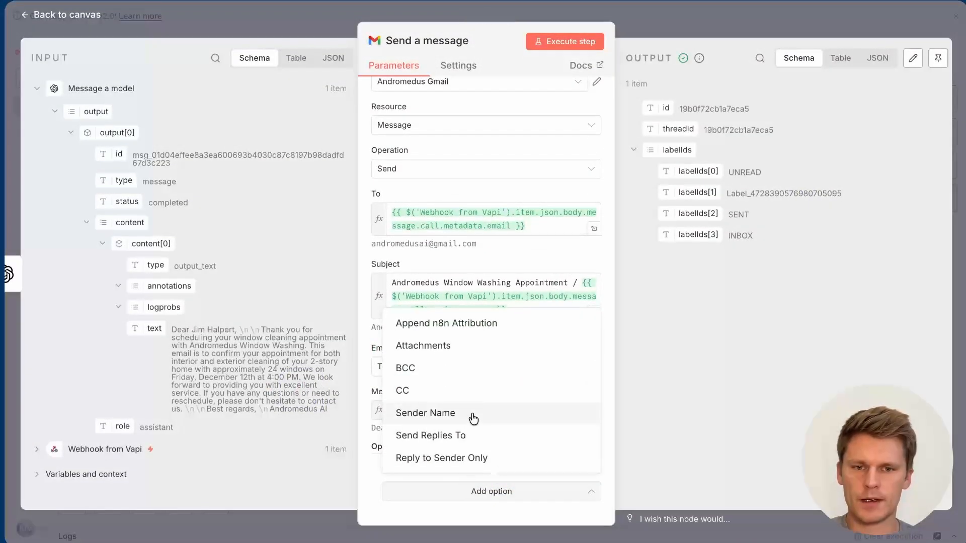
left_click(475, 333)
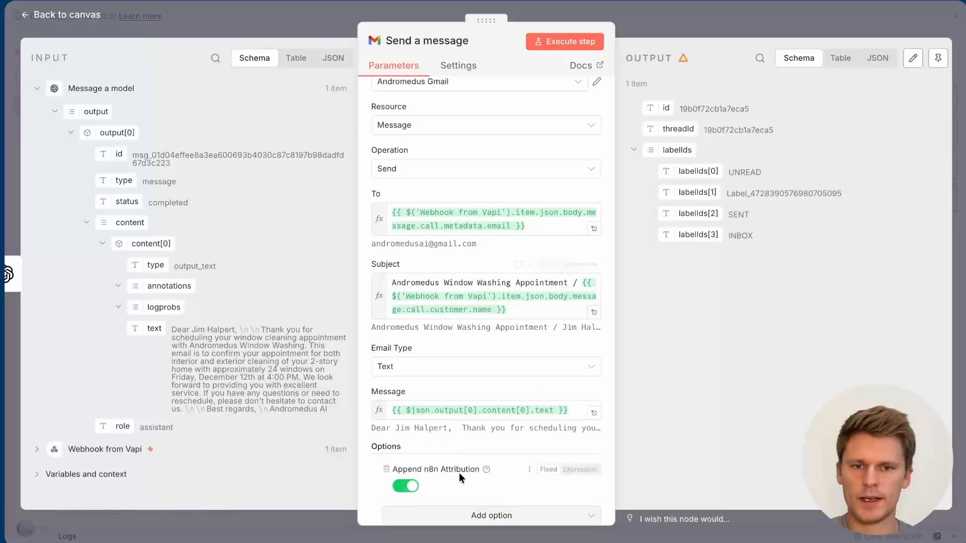
left_click(416, 466)
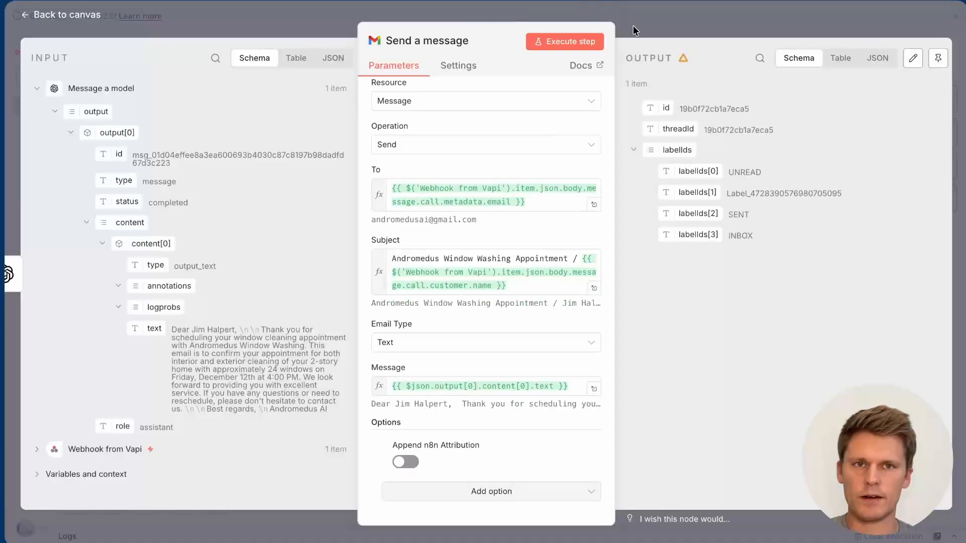
left_click(596, 44)
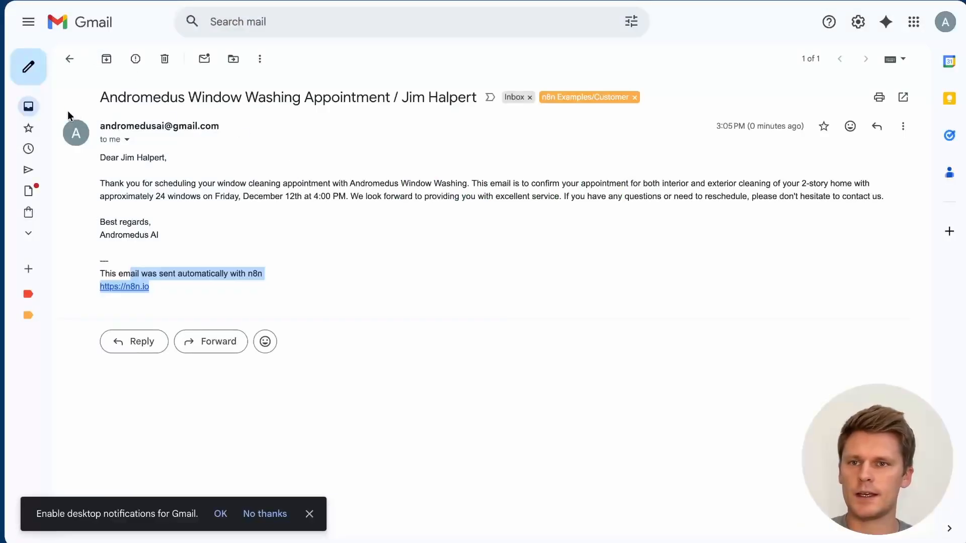
Step: Refresh the inbox and open the resent confirmation email, now without the n8n footer
left_click(28, 106)
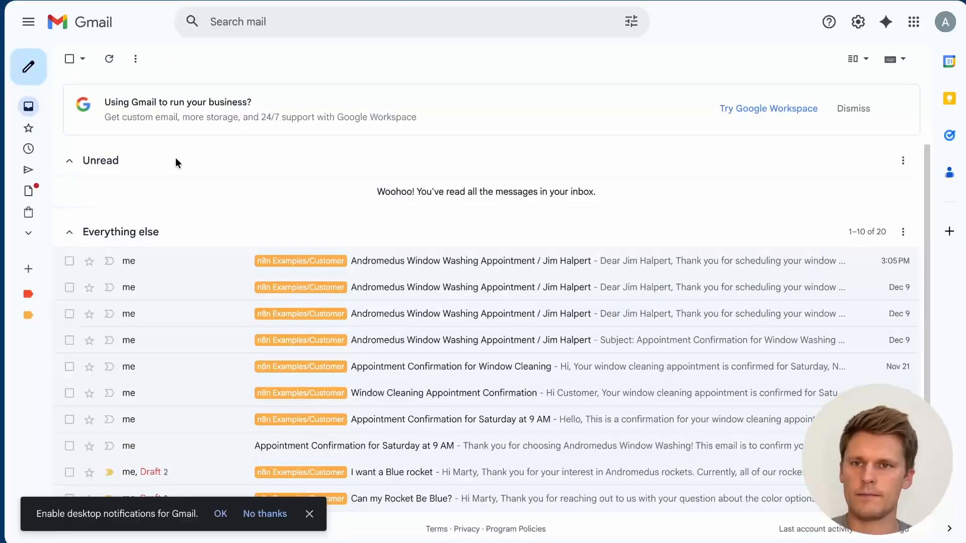
left_click(109, 59)
left_click(230, 201)
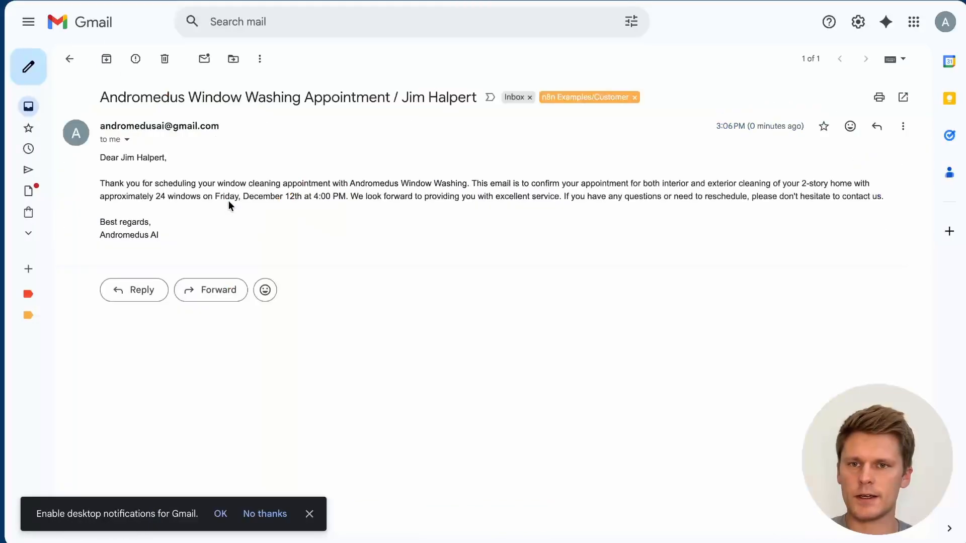
mouse_move(201, 237)
left_mouse_down()
mouse_move(114, 193)
mouse_move(95, 160)
left_mouse_up()
left_click(146, 173)
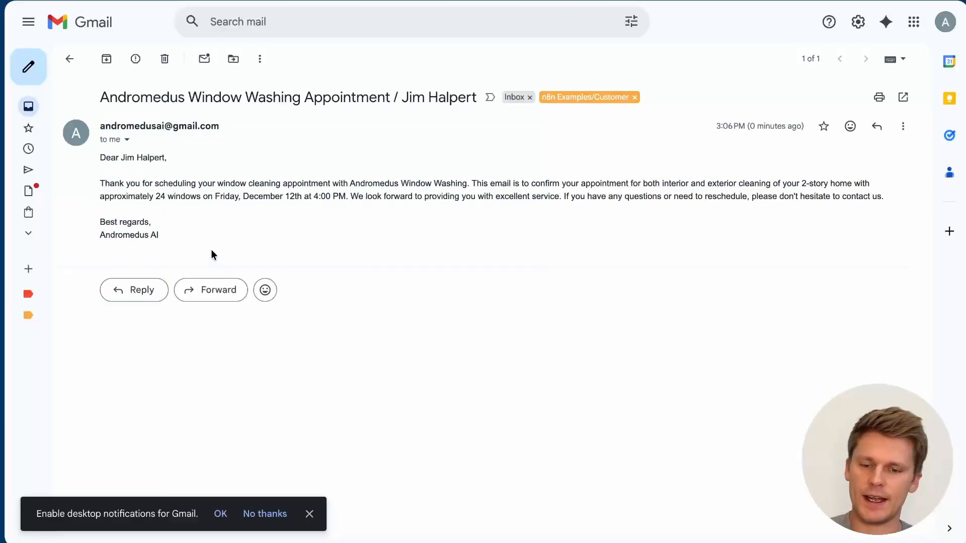
Step: Rename the workflow to 'Vapi - Google Ads'
key("ctrl+Tab")
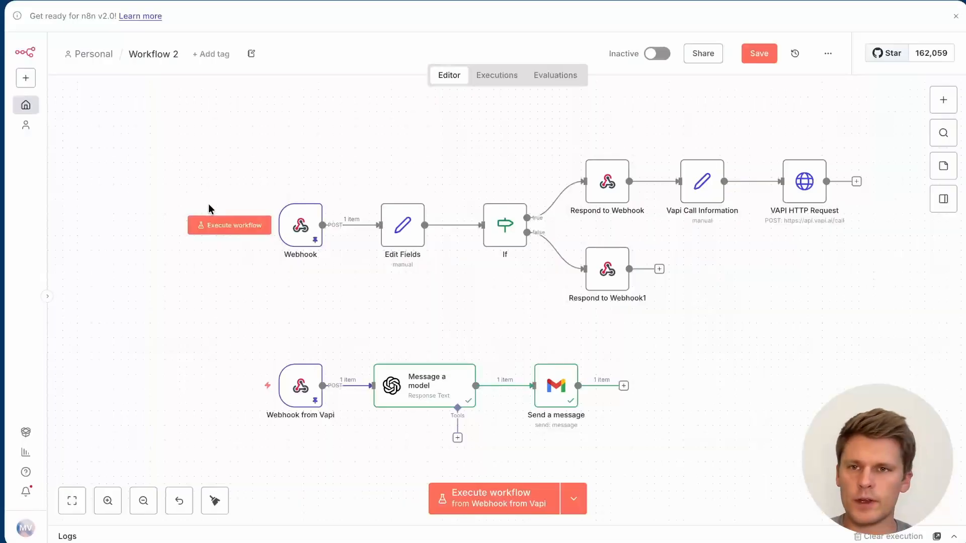
left_click(152, 54)
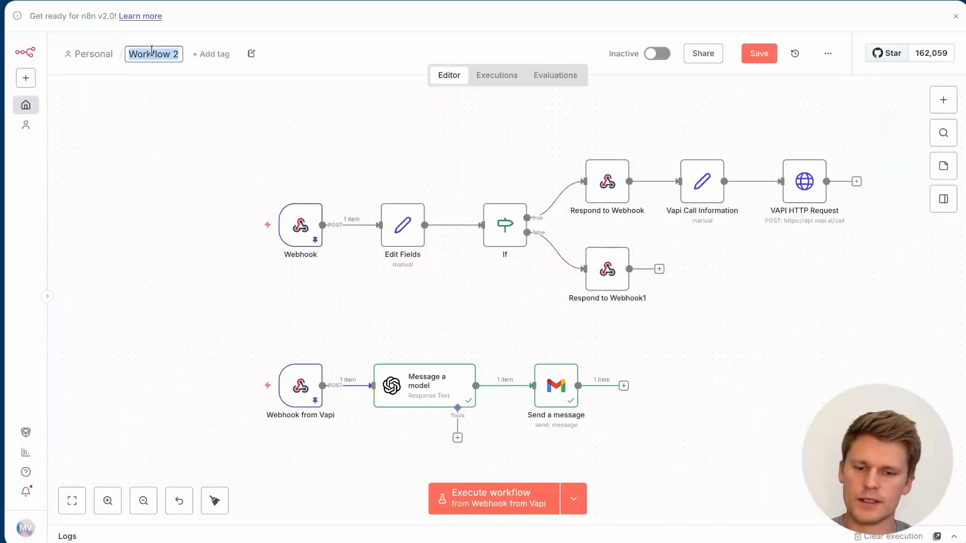
type("Vapi - Google Ads")
key("Return")
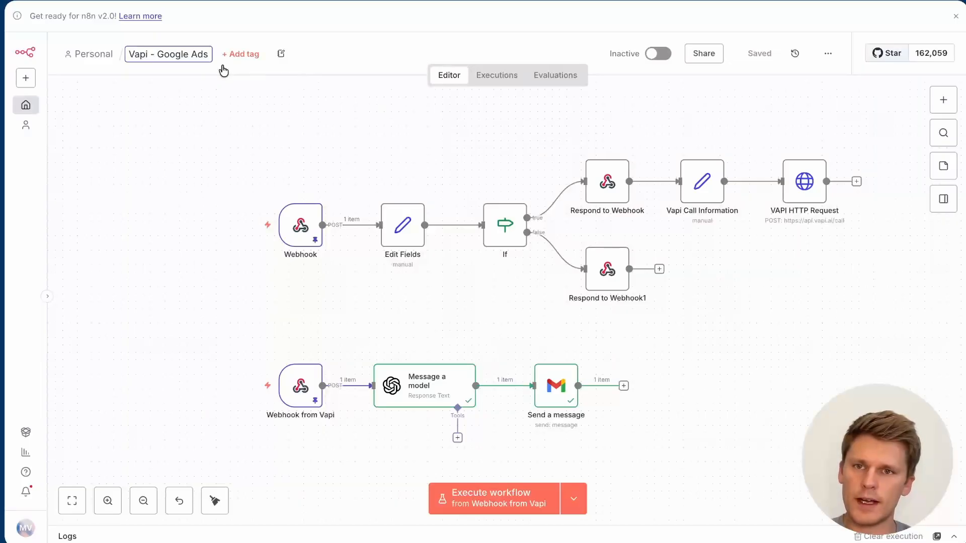
left_click(255, 144)
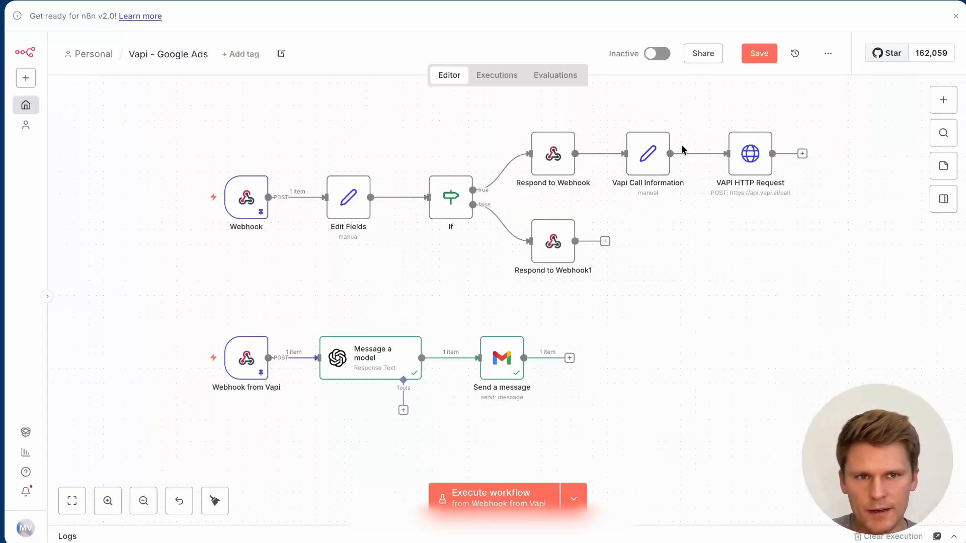
Step: Map the lead's full-name field from the Webhook data into customer.name
double_click(750, 154)
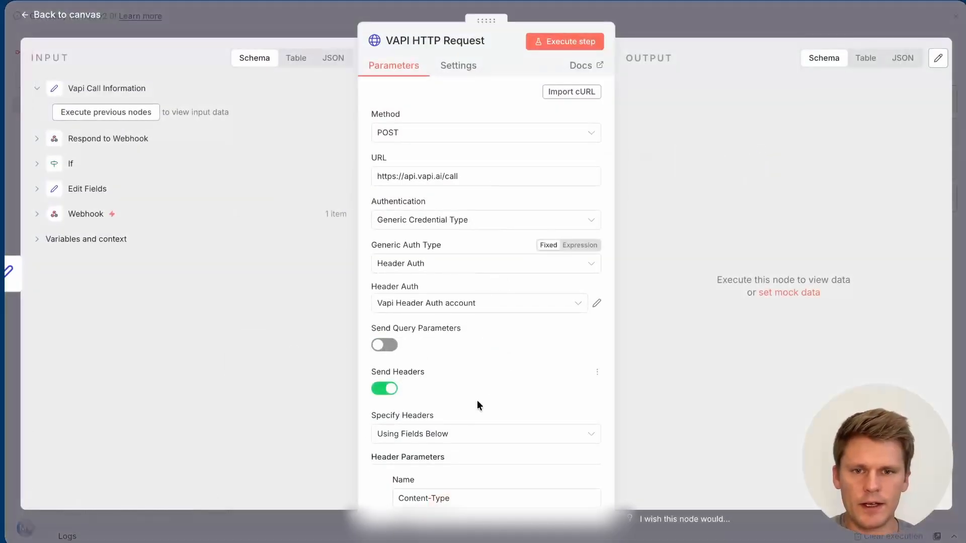
scroll(493, 375, "down", 8)
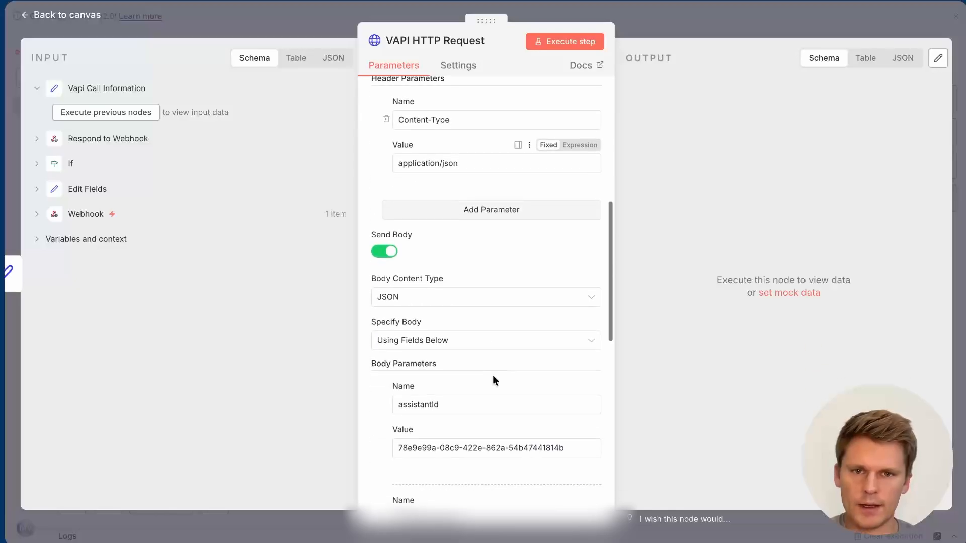
scroll(494, 376, "down", 8)
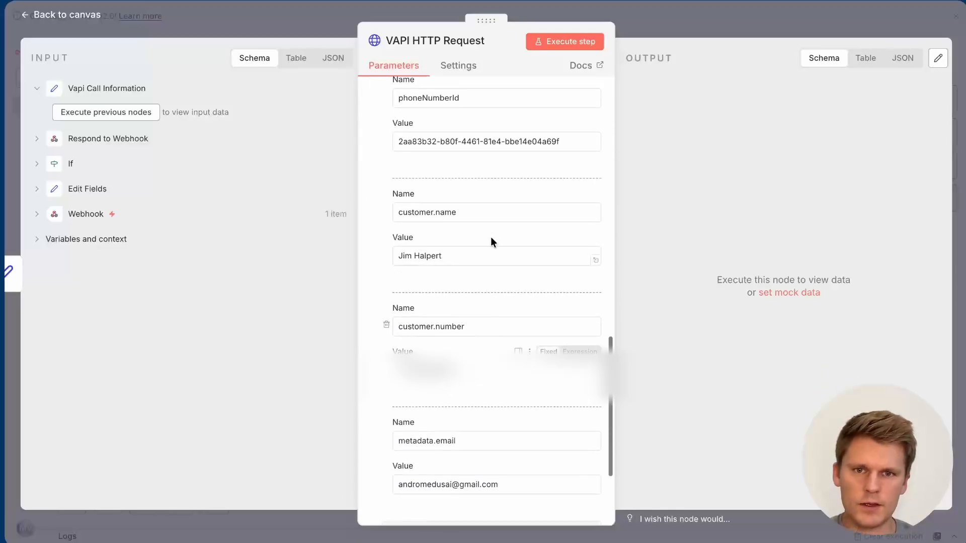
triple_click(452, 256)
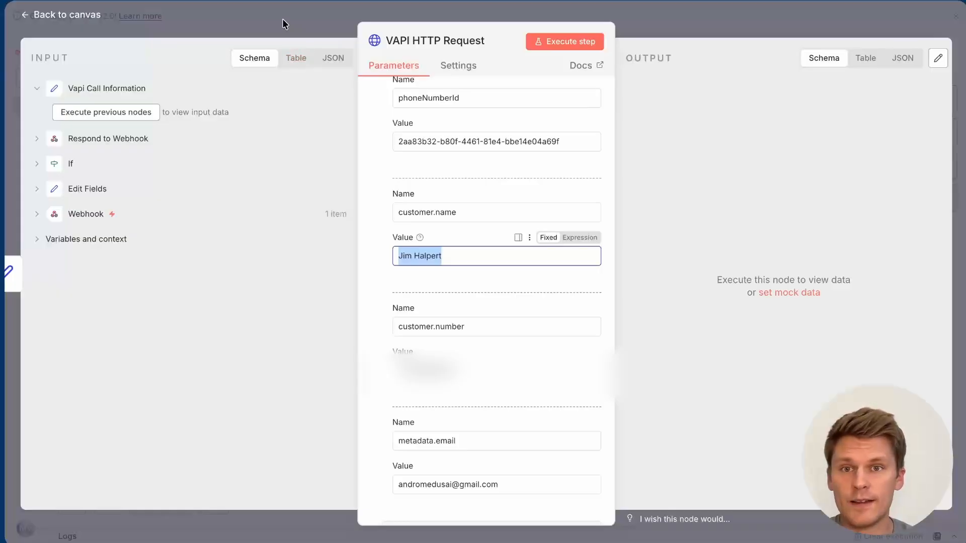
left_click(36, 138)
left_click(36, 214)
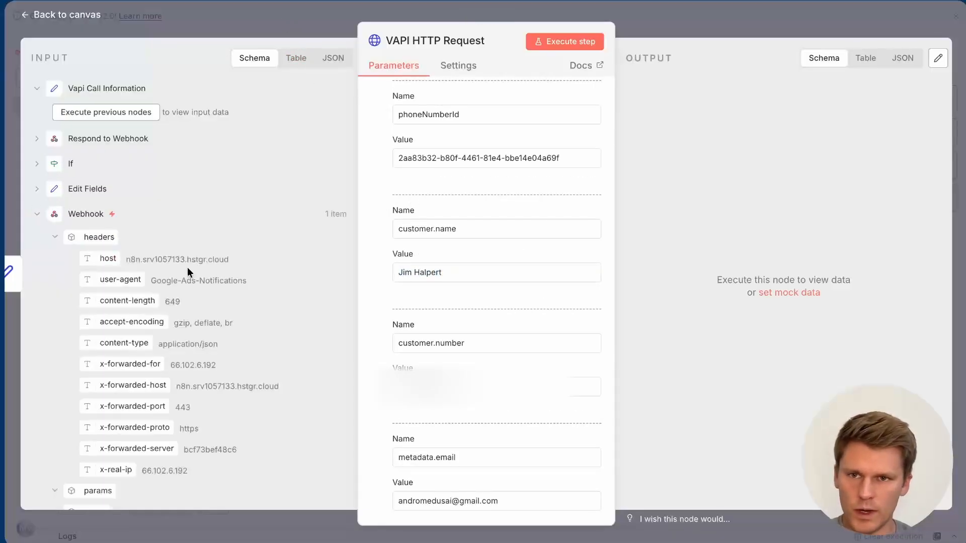
scroll(189, 273, "down", 1)
scroll(189, 273, "down", 10)
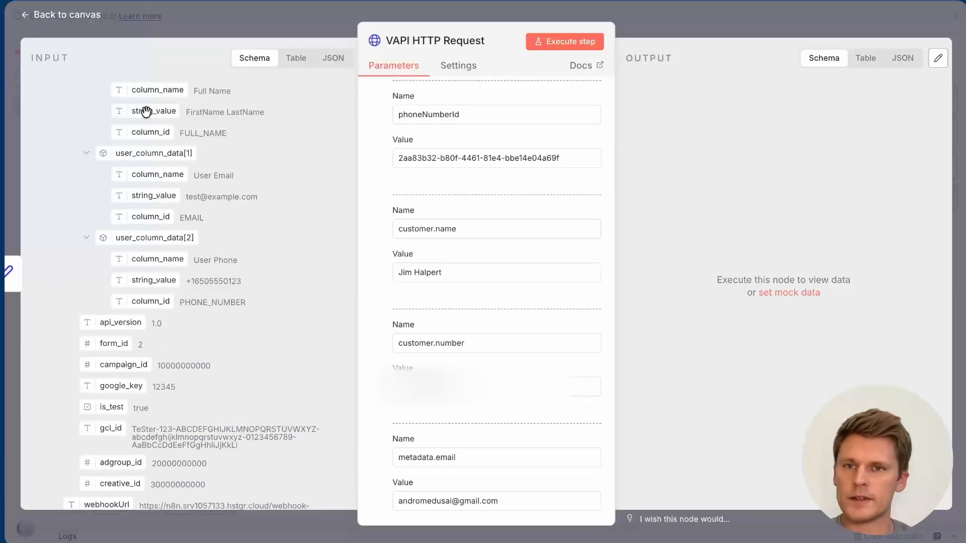
scroll(146, 110, "up", 2)
left_click_drag(452, 232, 346, 271)
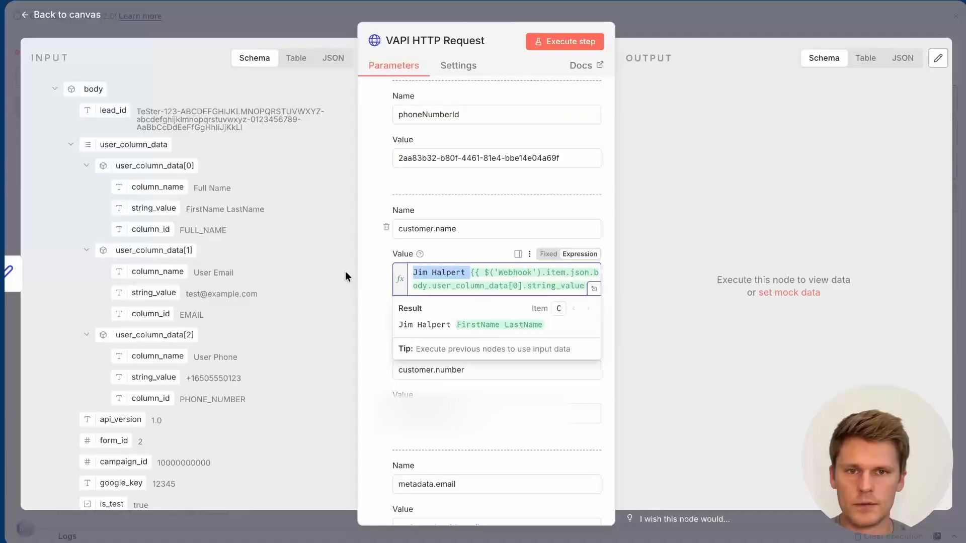
key("BackSpace")
Step: Replace the fixed phone number in customer.number with the lead's phone field
left_click(478, 385)
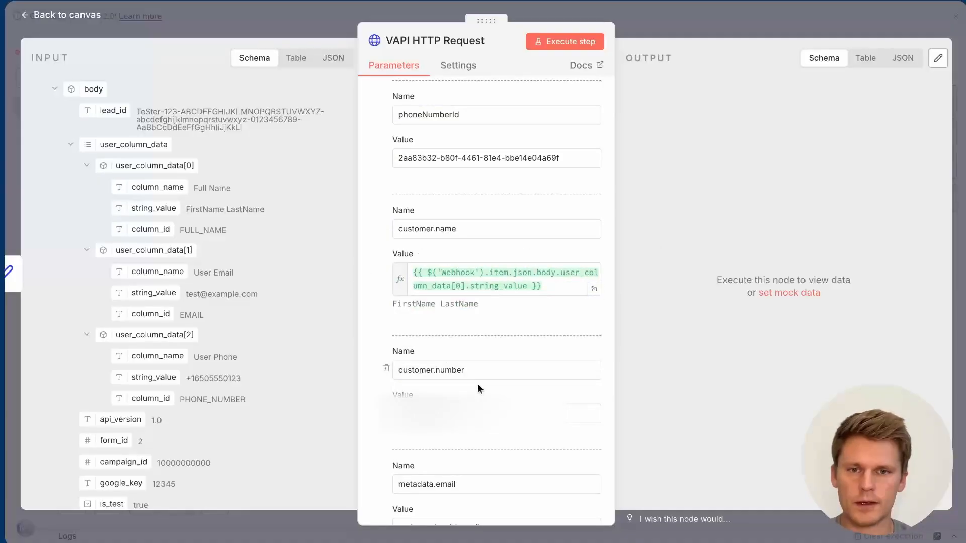
left_click_drag(469, 413, 298, 412)
key("BackSpace")
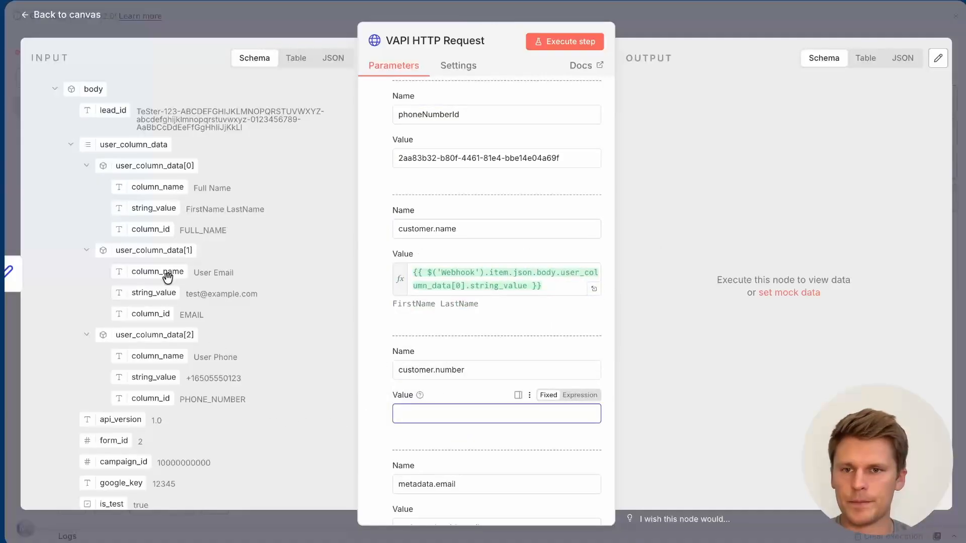
left_click_drag(169, 378, 438, 411)
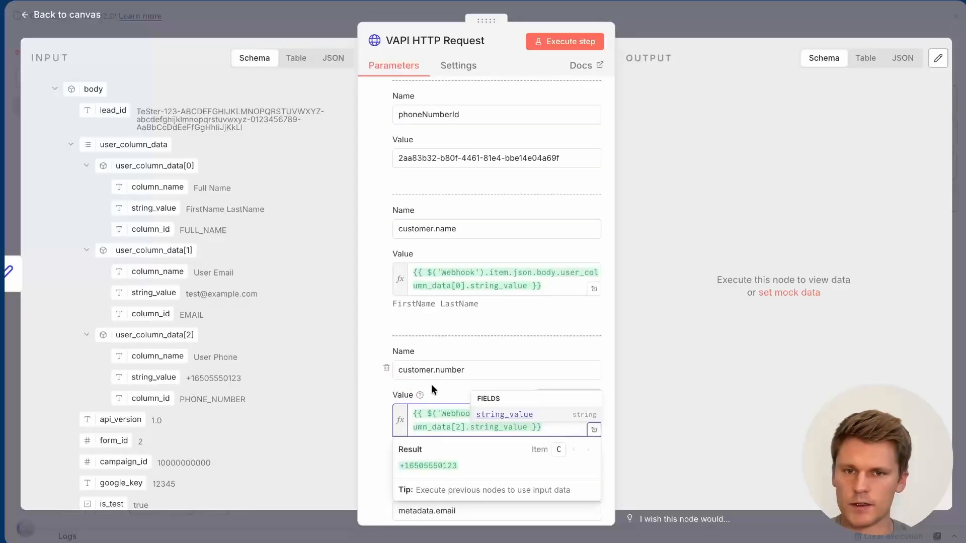
Step: Replace the fixed metadata.email value with the lead's email field from the Webhook data
scroll(431, 385, "down", 5)
left_click(445, 333)
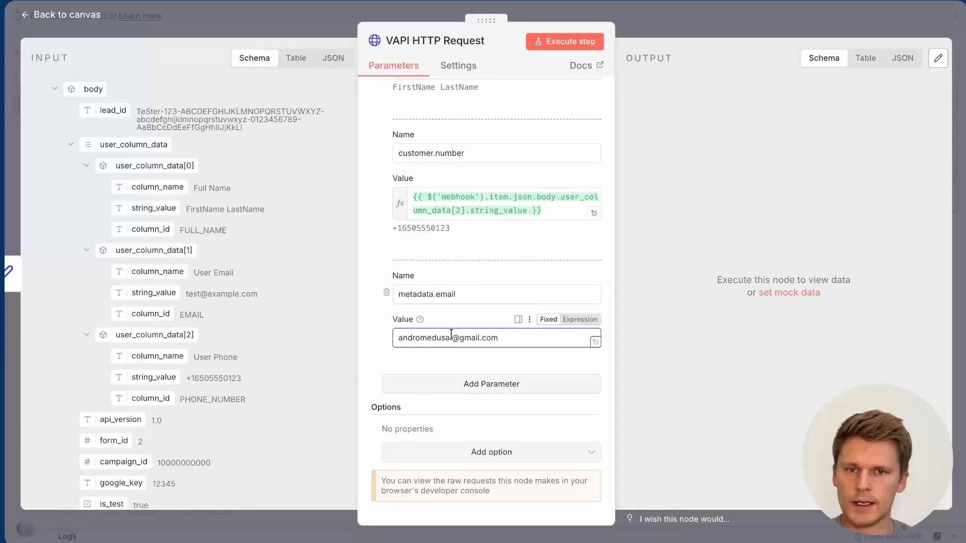
key("ctrl+a")
key("BackSpace")
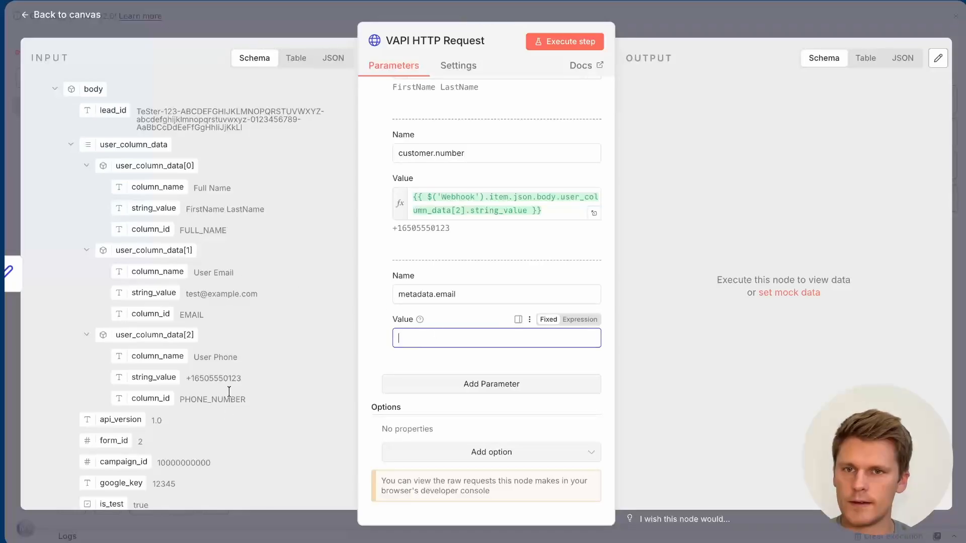
left_click_drag(150, 296, 465, 347)
left_click(451, 316)
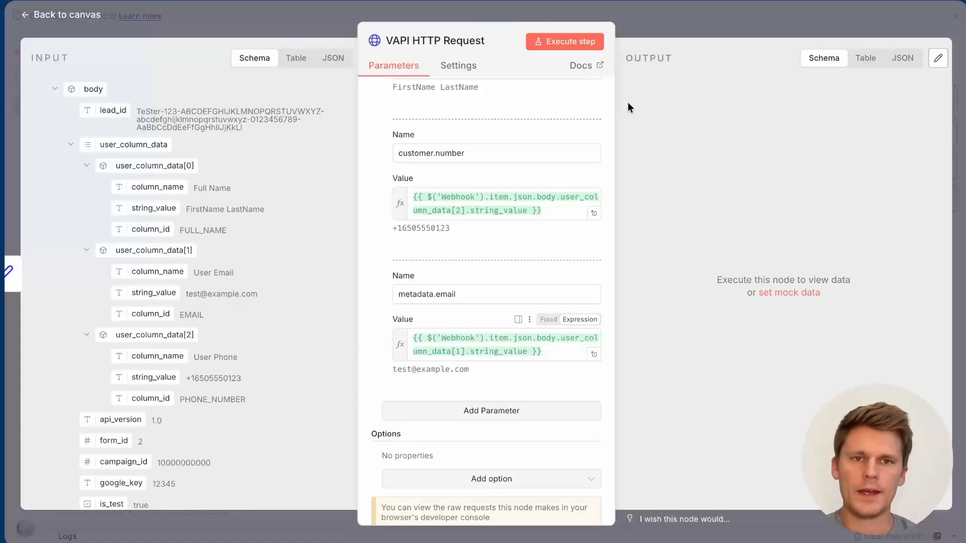
scroll(559, 159, "up", 5)
left_click(676, 22)
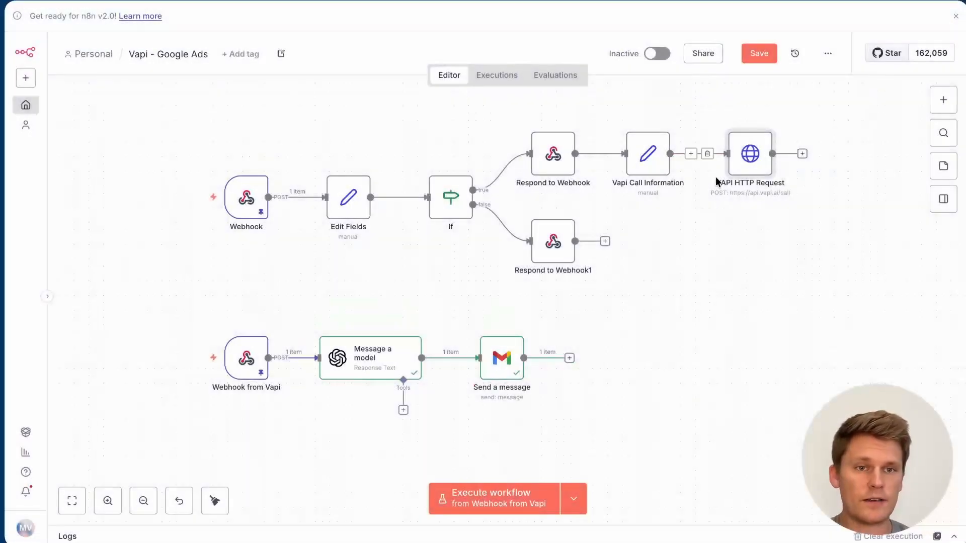
Step: Save the workflow and view the Webhook trigger's production URL
key("ctrl+s")
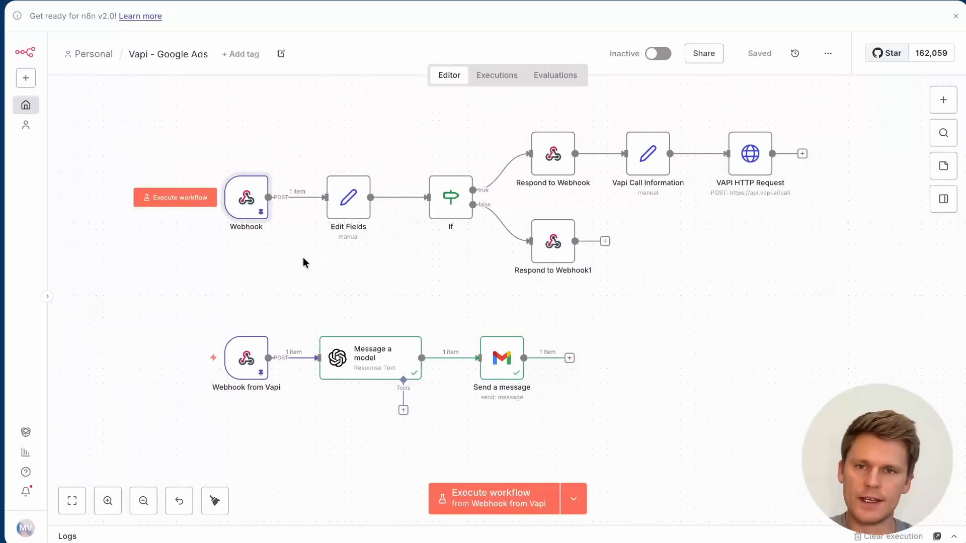
double_click(246, 198)
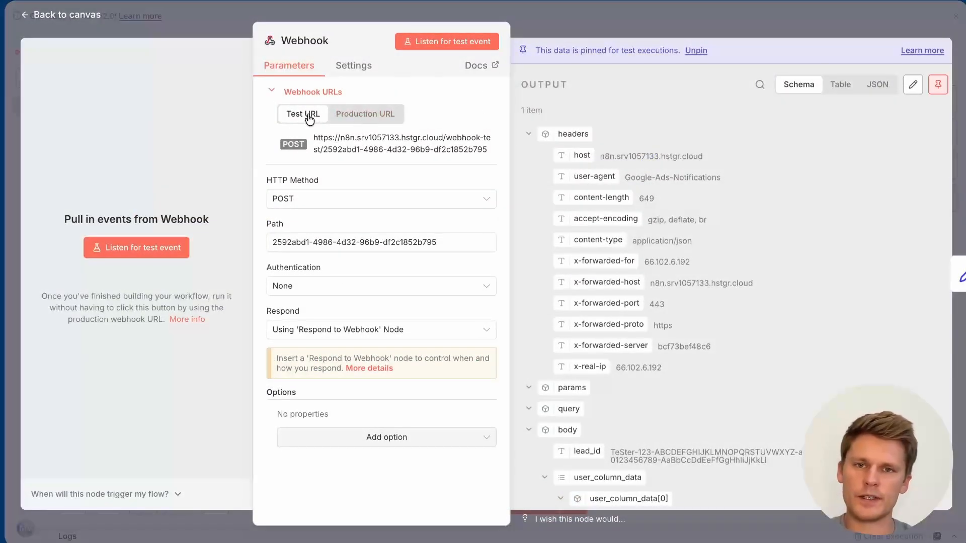
left_click(355, 119)
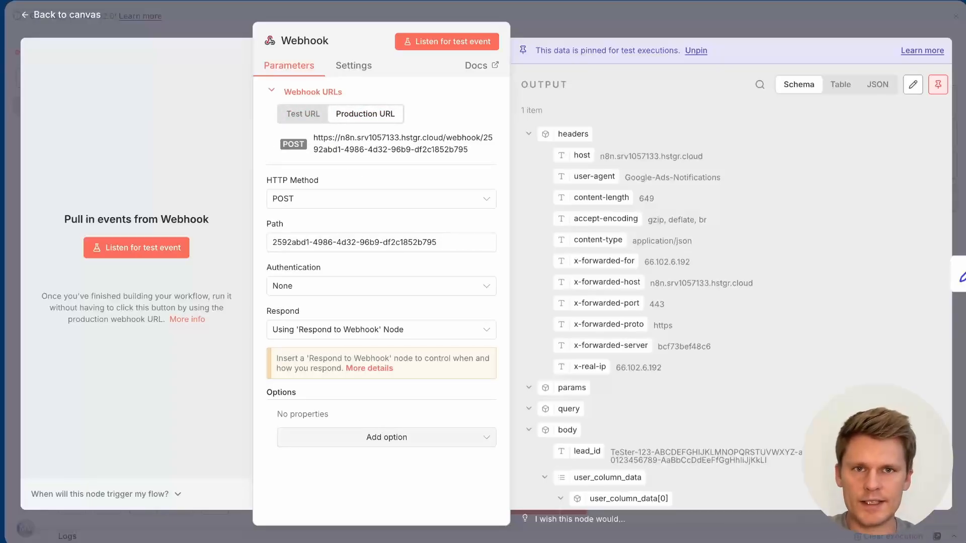
key("Escape")
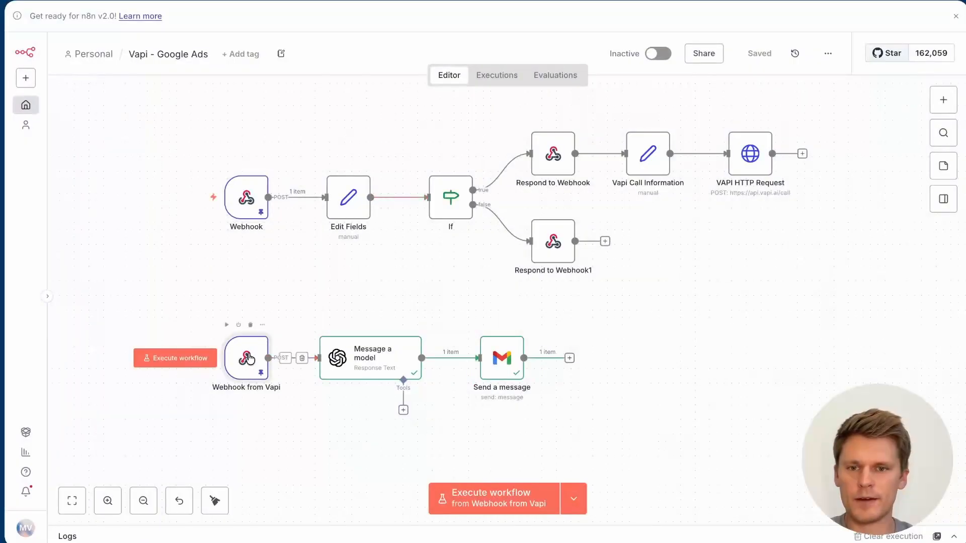
Step: View the Webhook from Vapi production URL, then switch back to its test URL
double_click(250, 358)
left_click(371, 112)
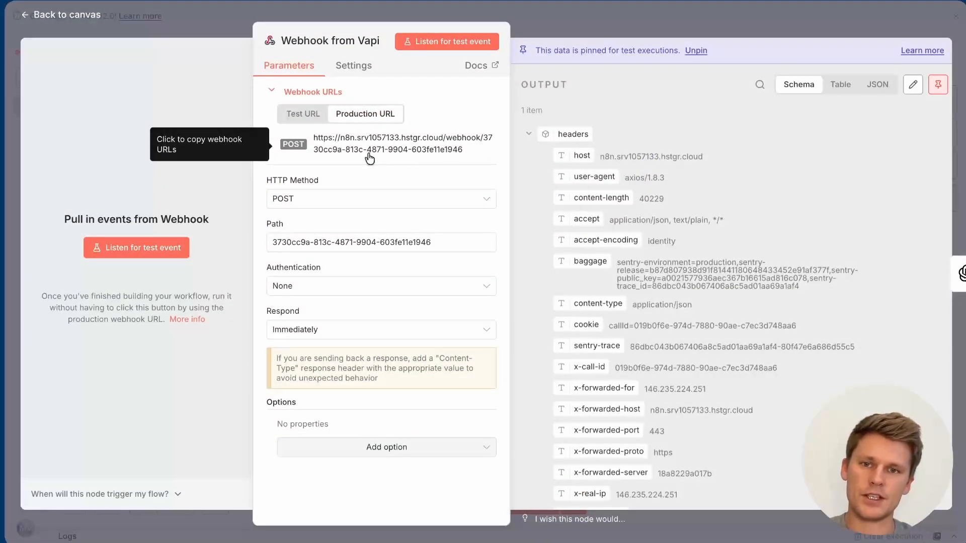
left_click(302, 115)
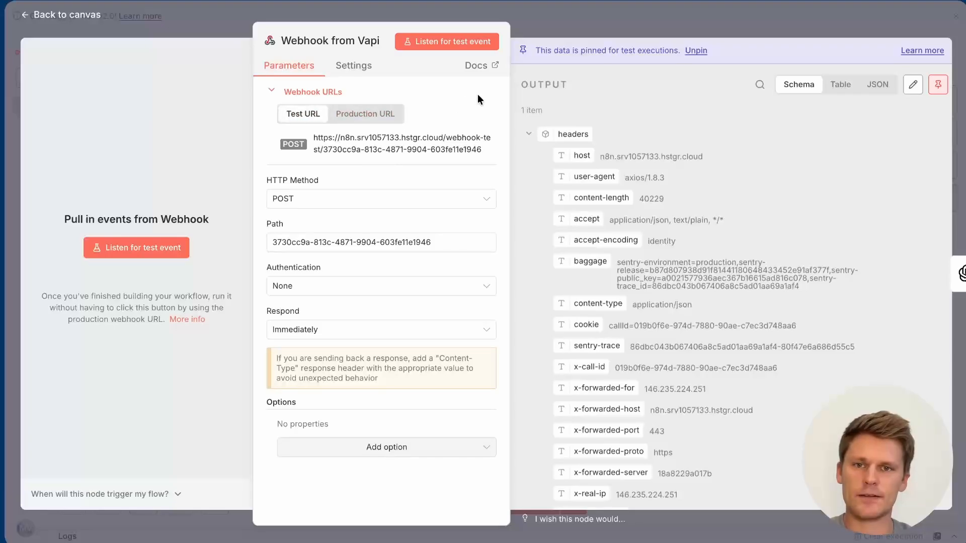
left_click(577, 12)
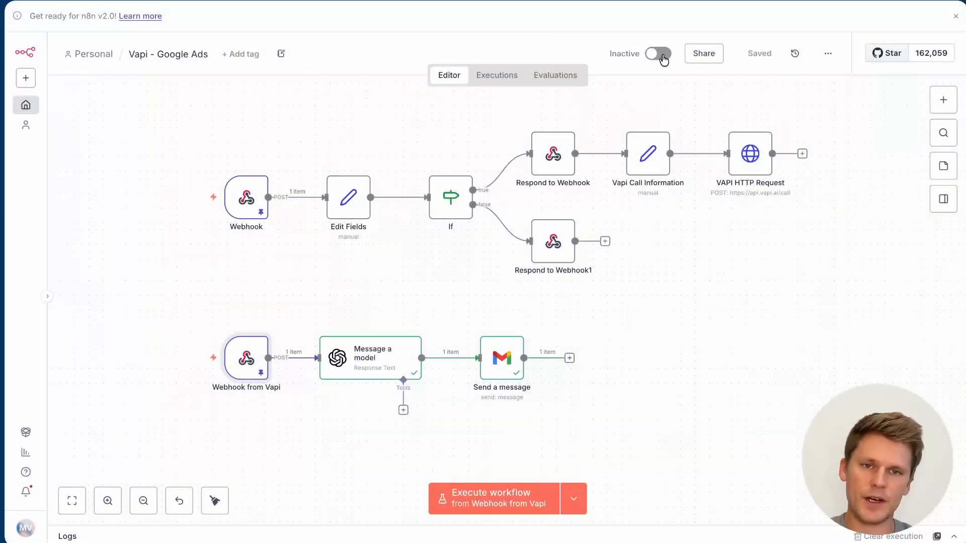